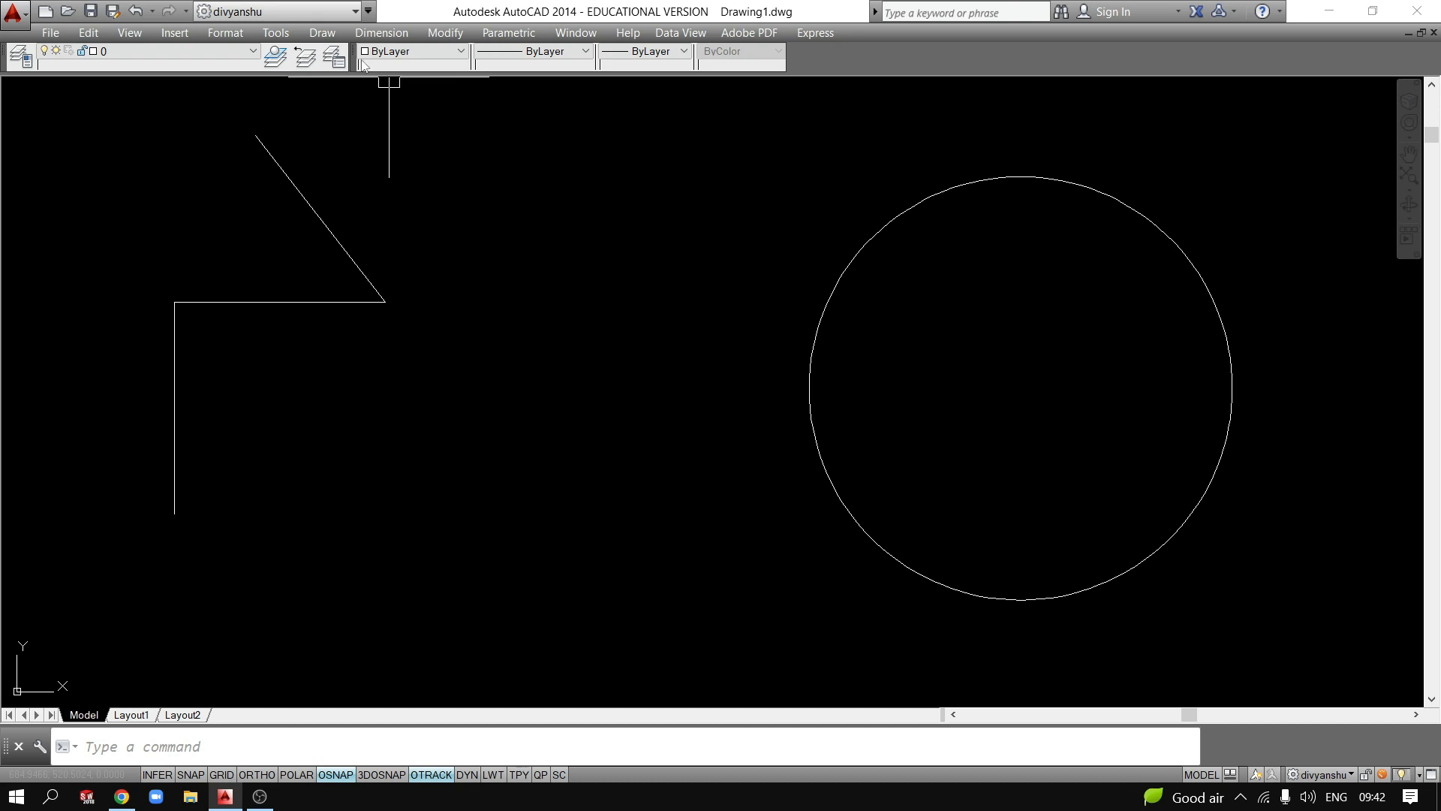
left_click(370, 34)
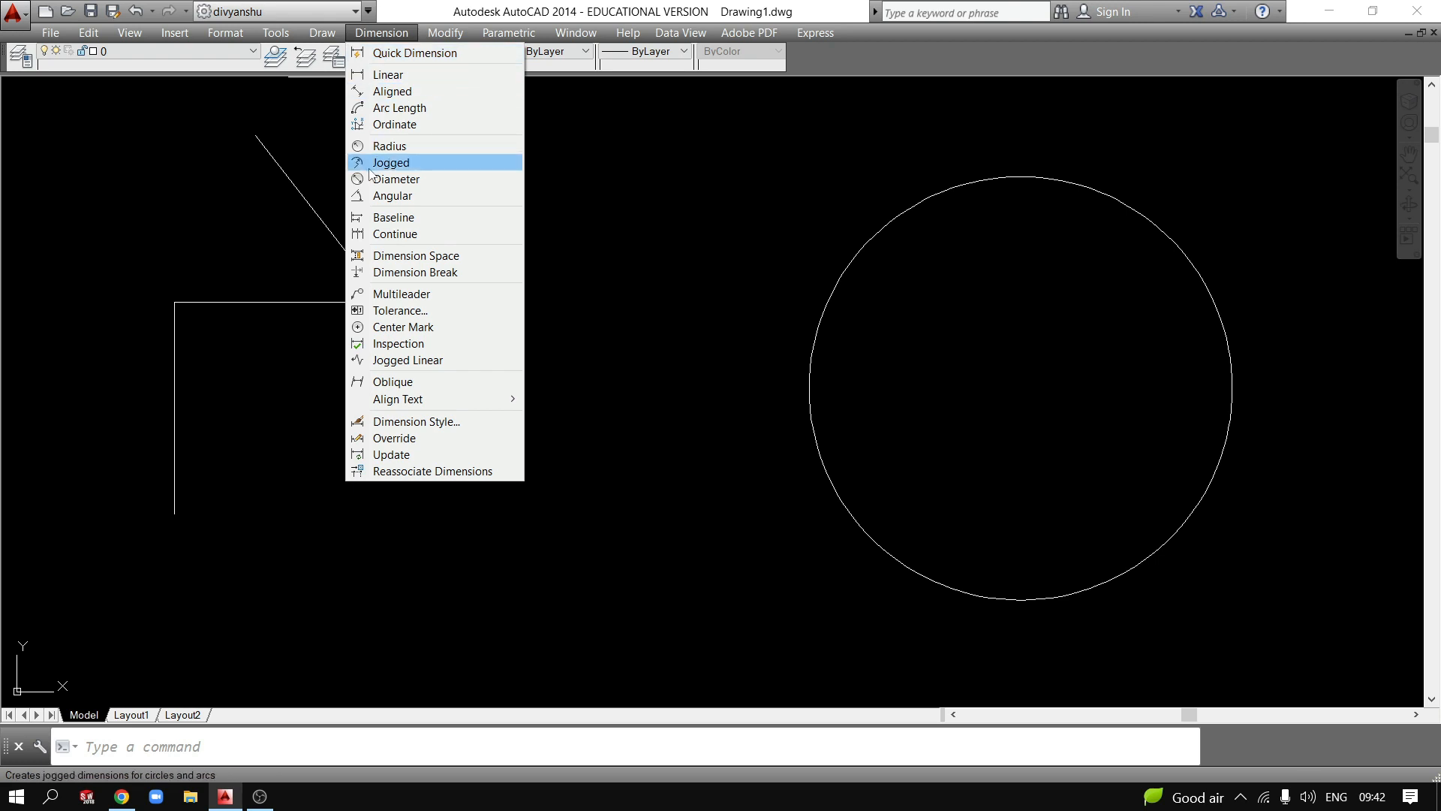
left_click(719, 205)
left_click(661, 351)
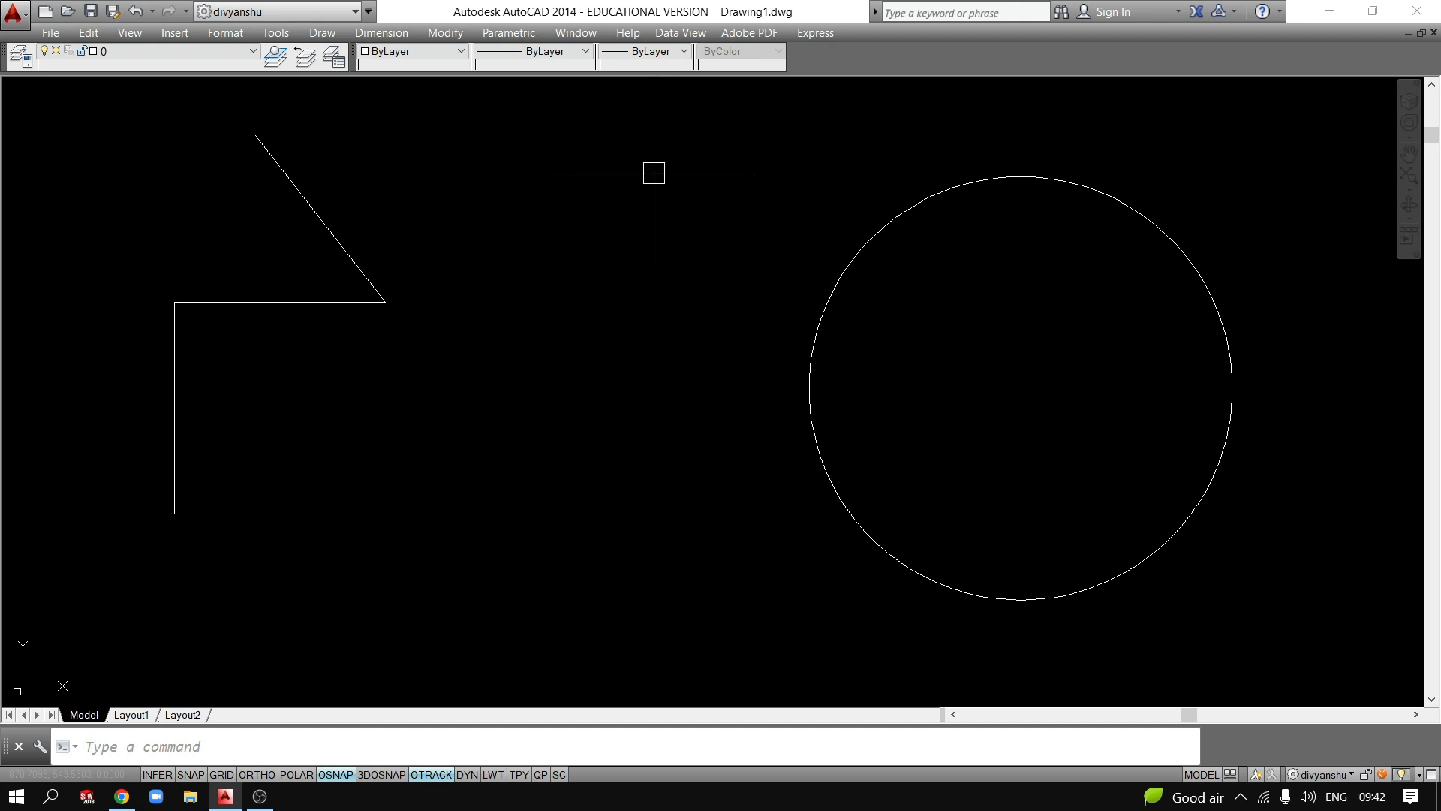
Add a linear dimension below the horizontal line, picking its two endpoints as the extension line origins.
type("D")
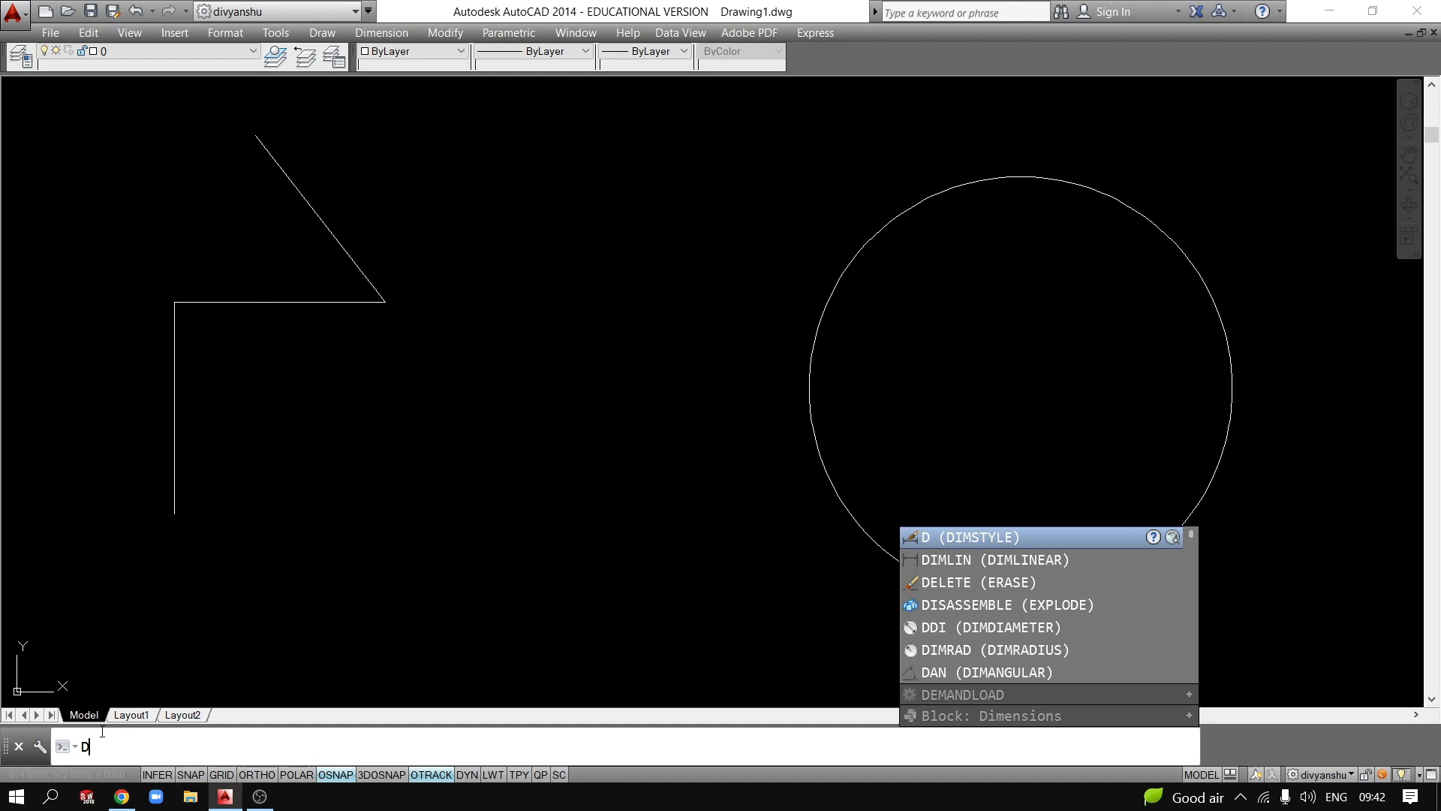
type("LI")
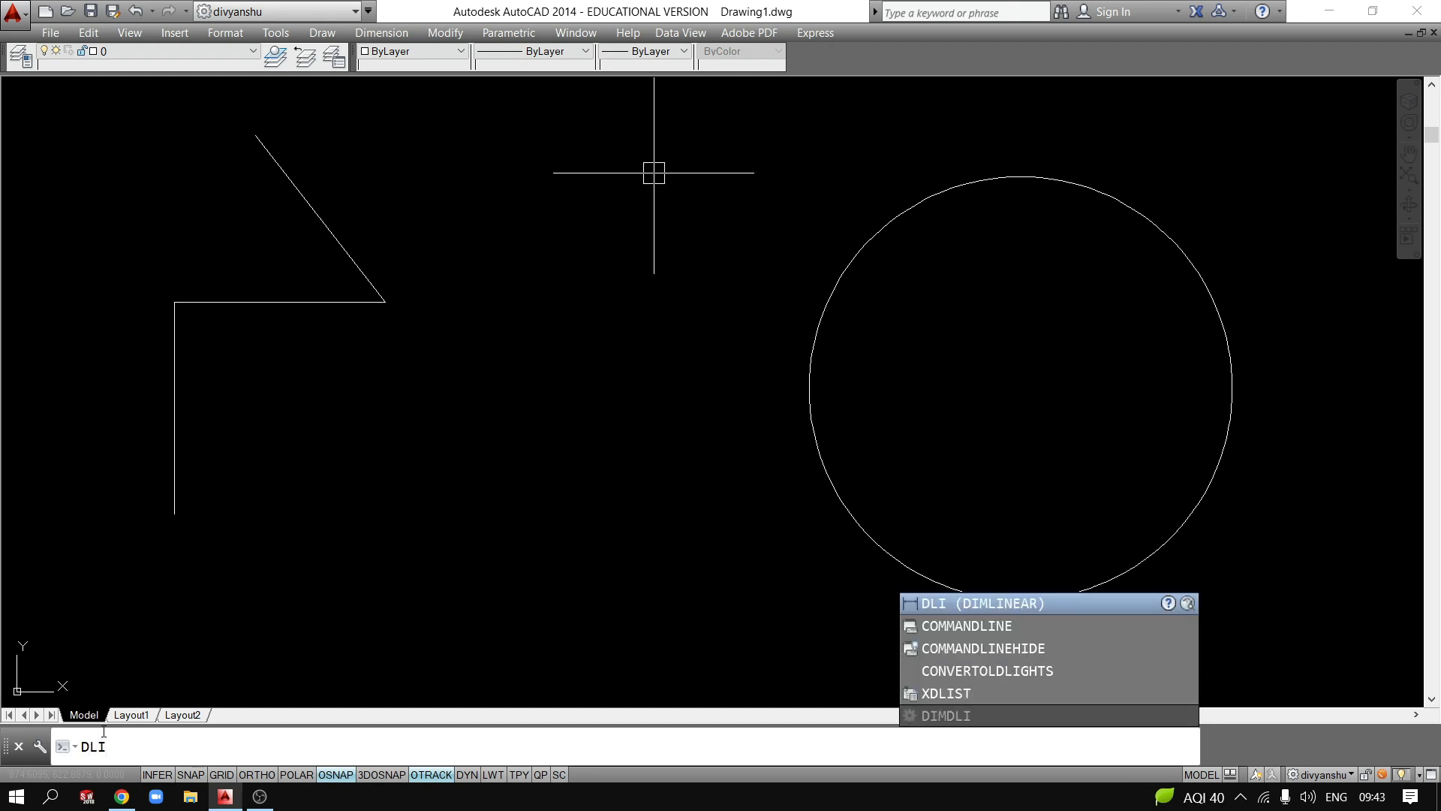
key("Return")
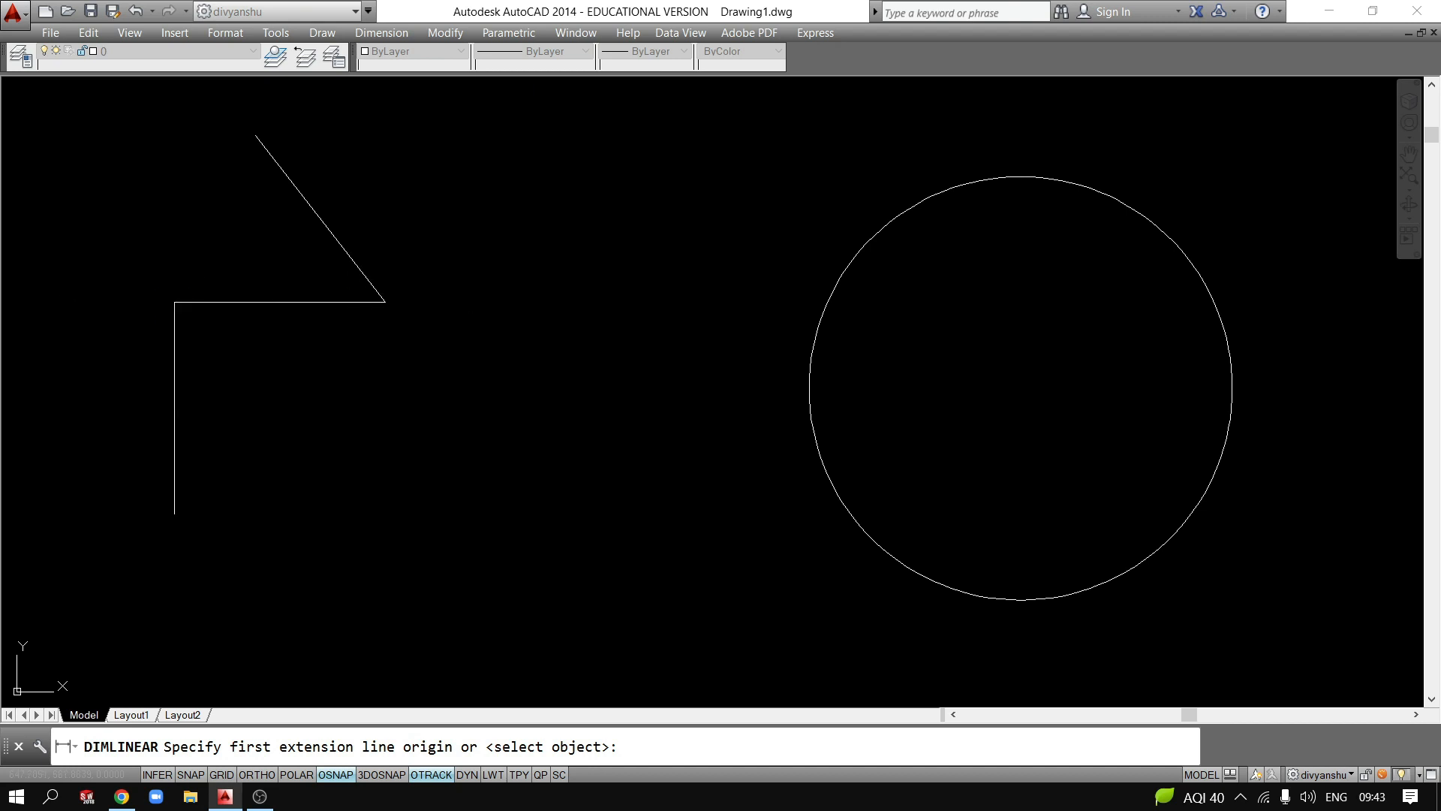
left_click(174, 301)
left_click(385, 302)
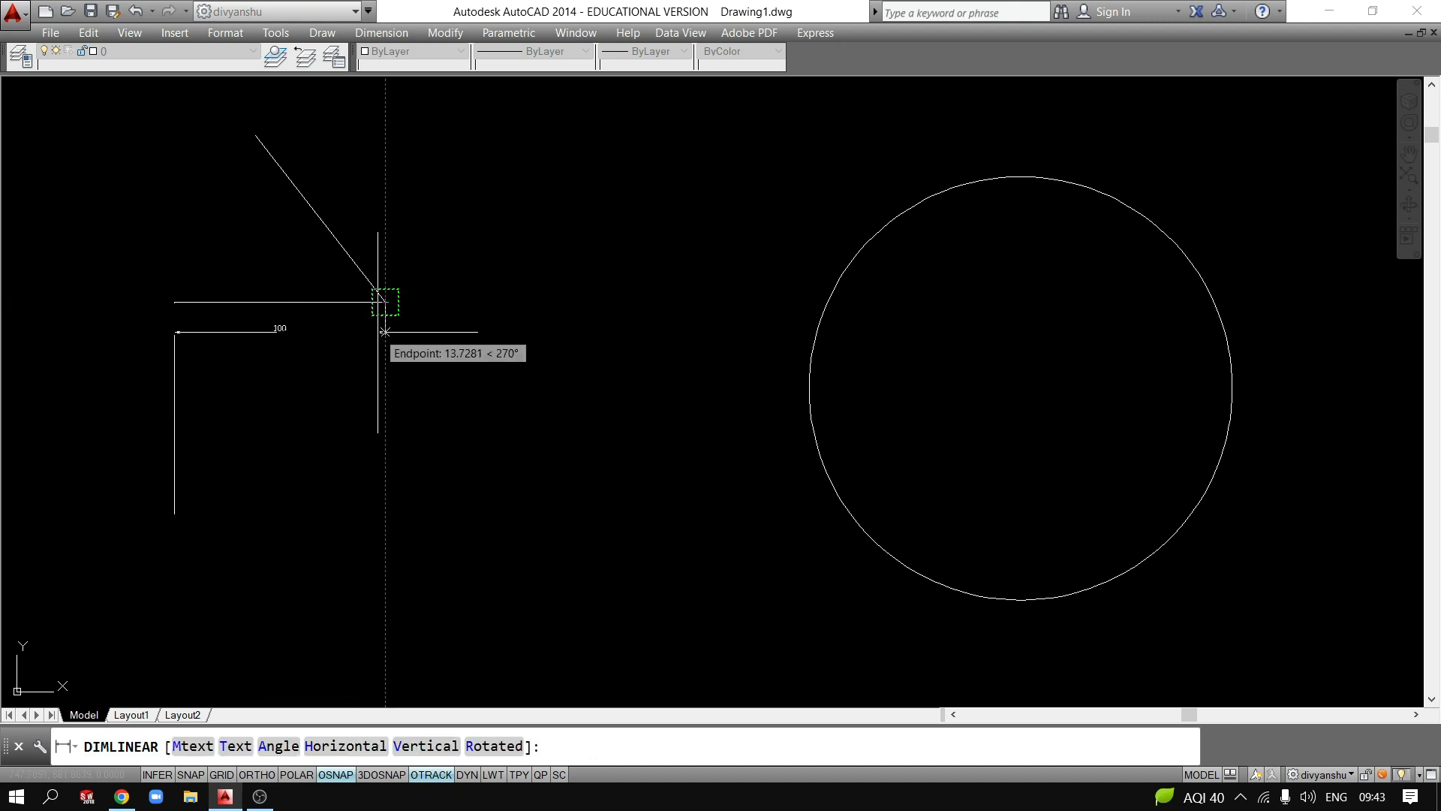
left_click(386, 327)
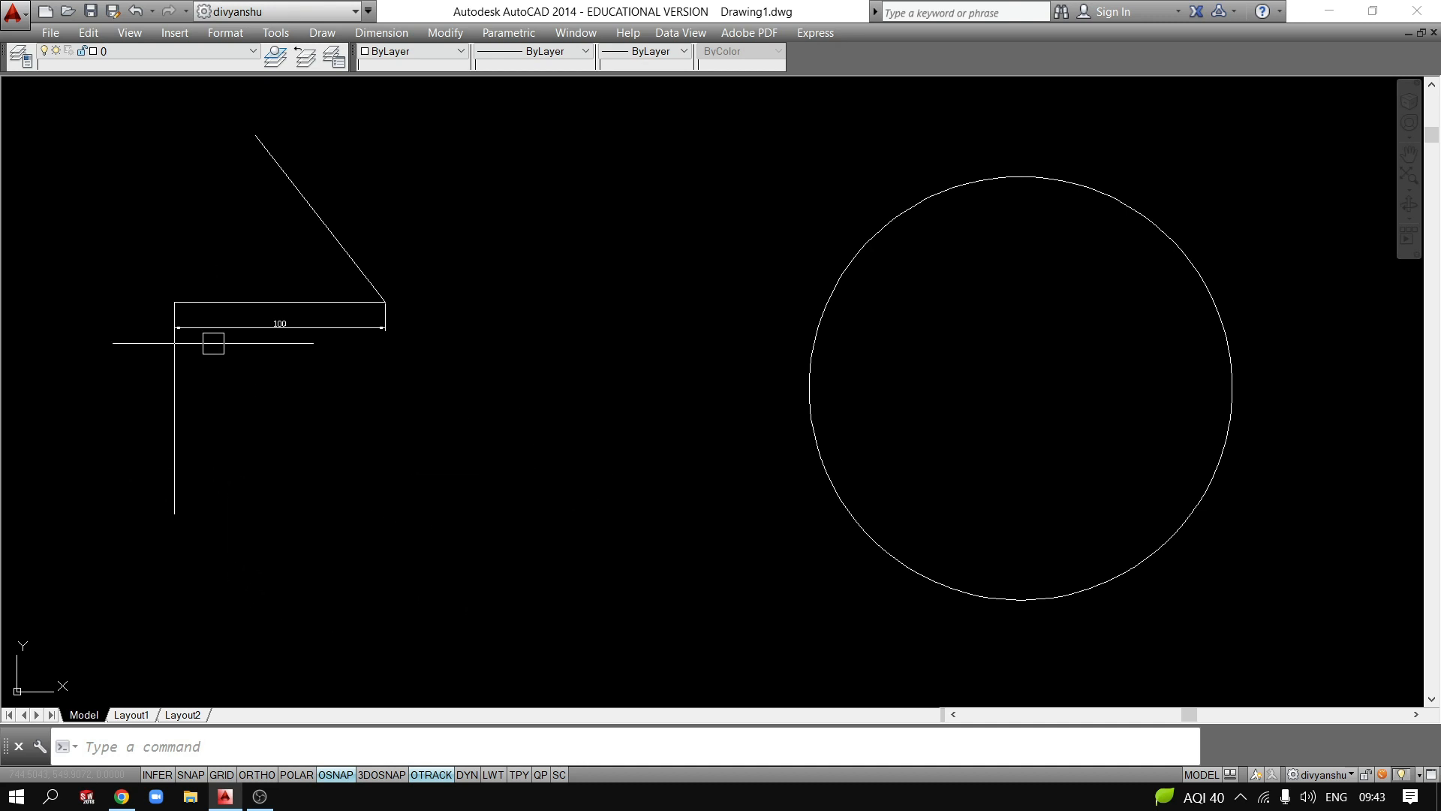
scroll(214, 328, "up", 4)
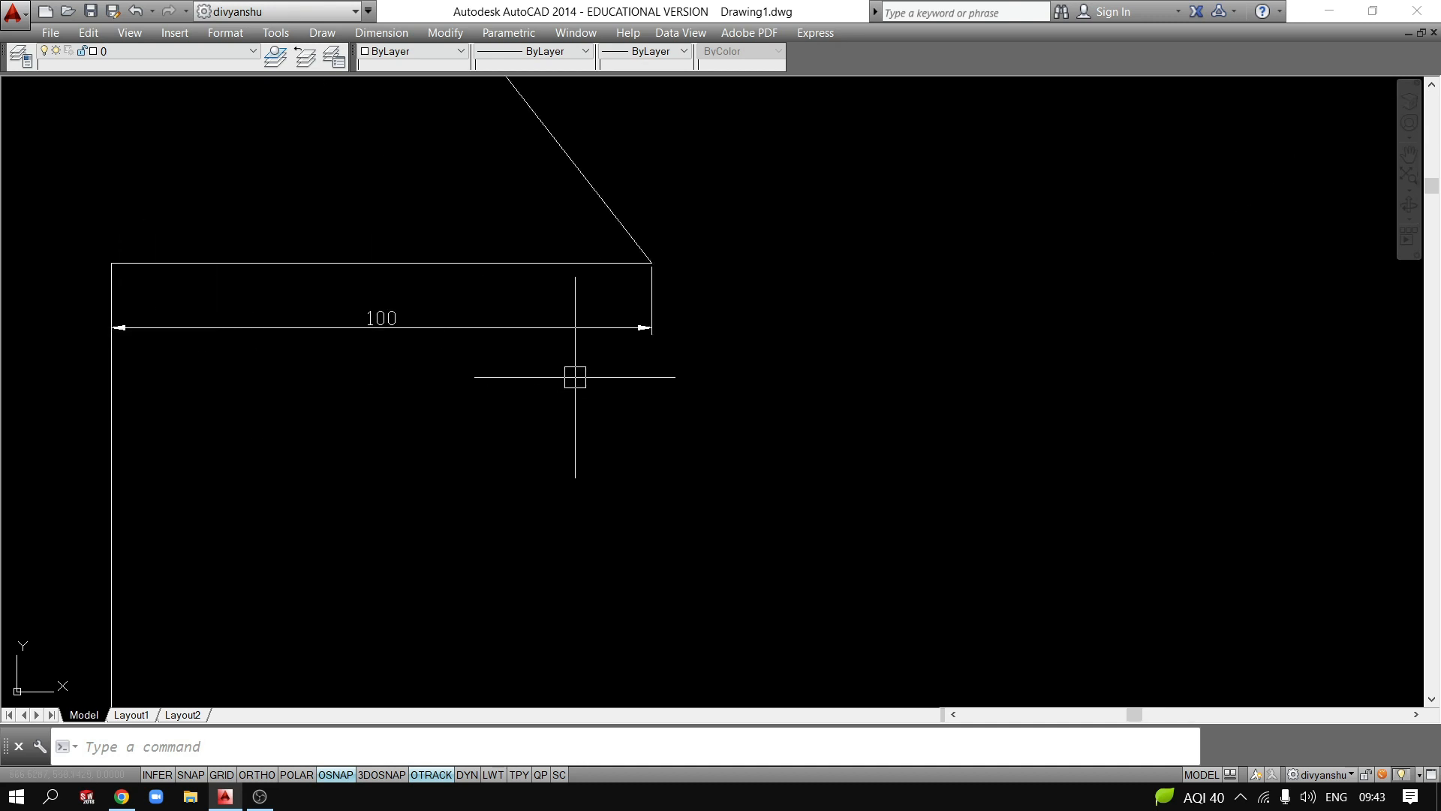
scroll(575, 376, "down", 2)
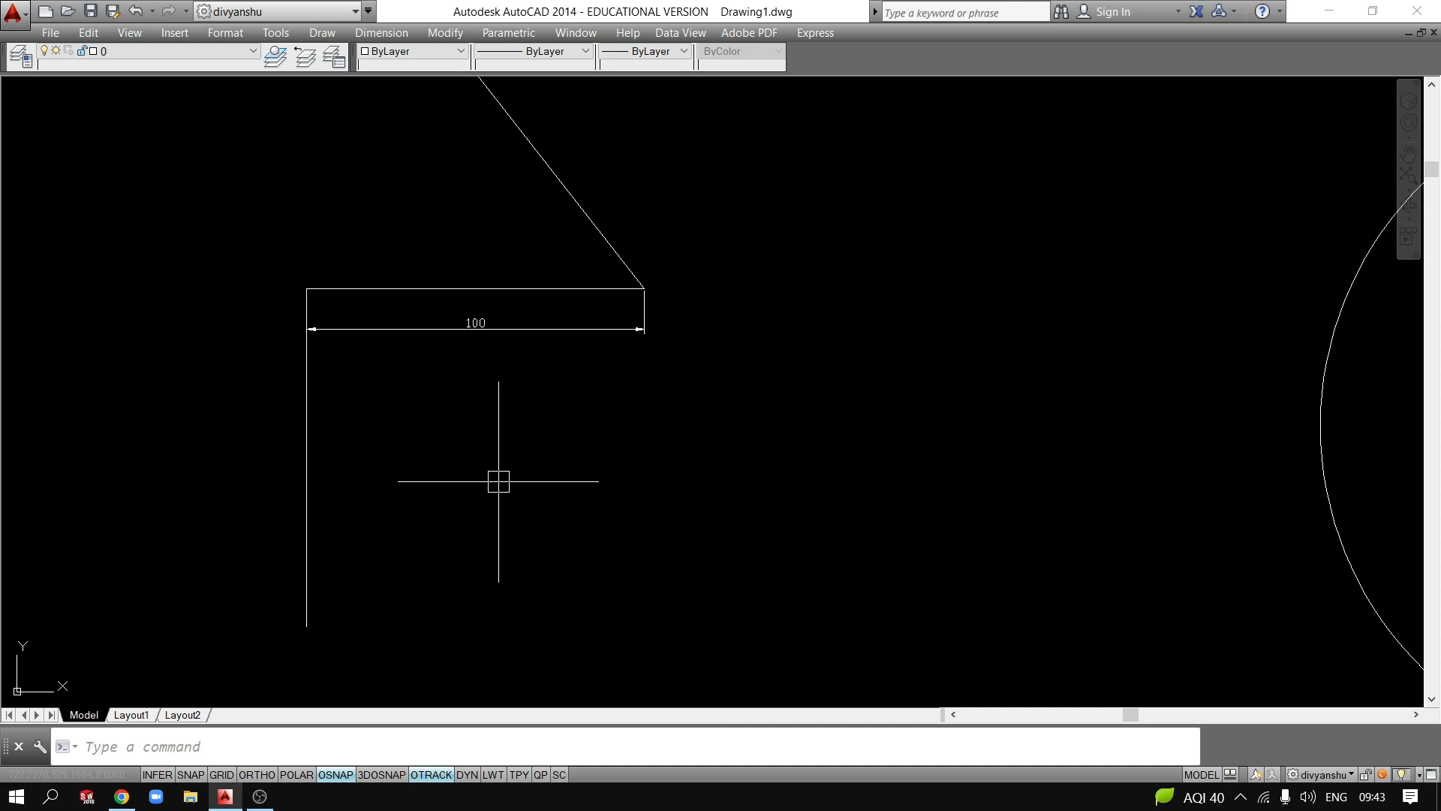
Add a linear dimension to the outer side of the vertical line, picking its upper and lower endpoints.
key("Return")
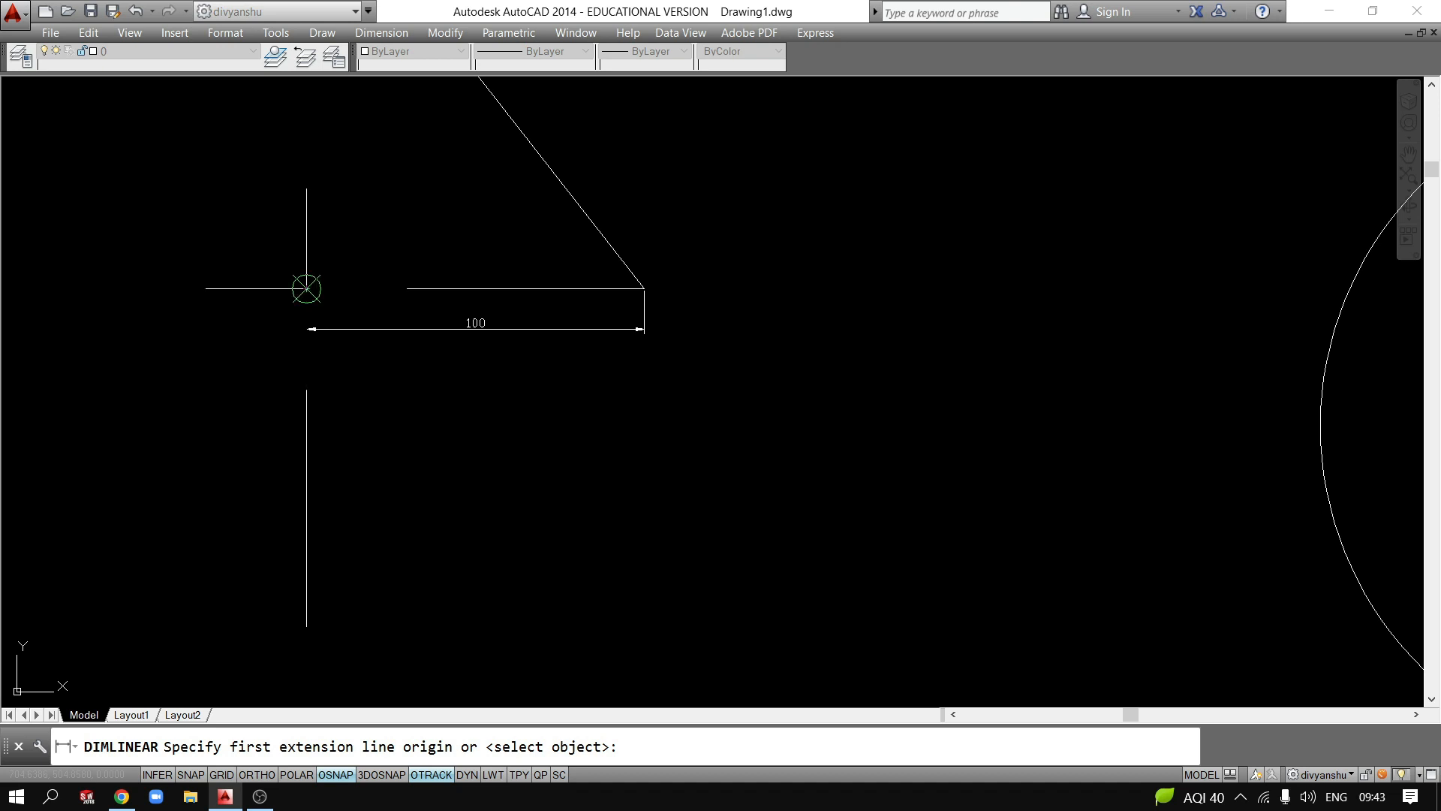
left_click(306, 288)
left_click(307, 625)
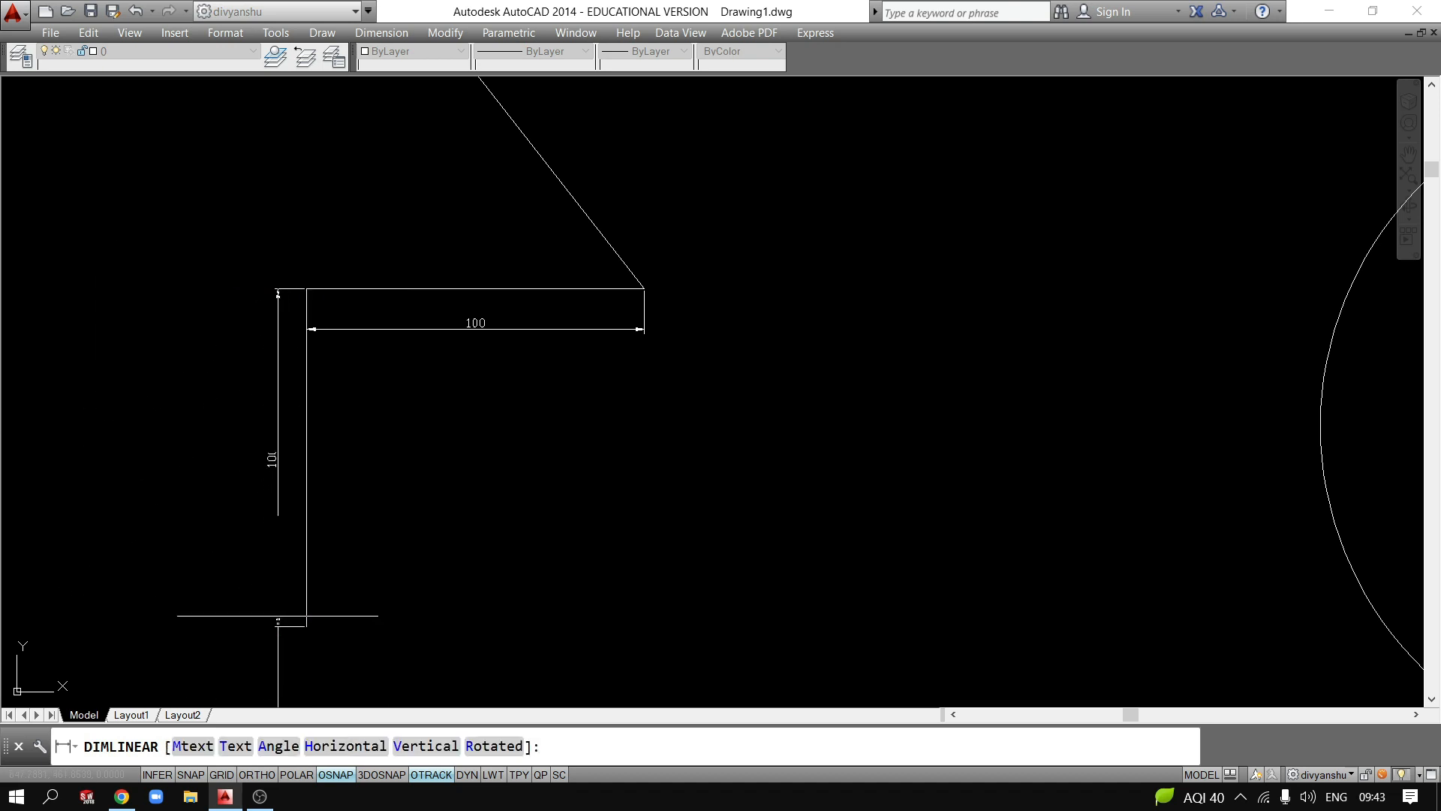
left_click(263, 613)
scroll(467, 471, "down", 2)
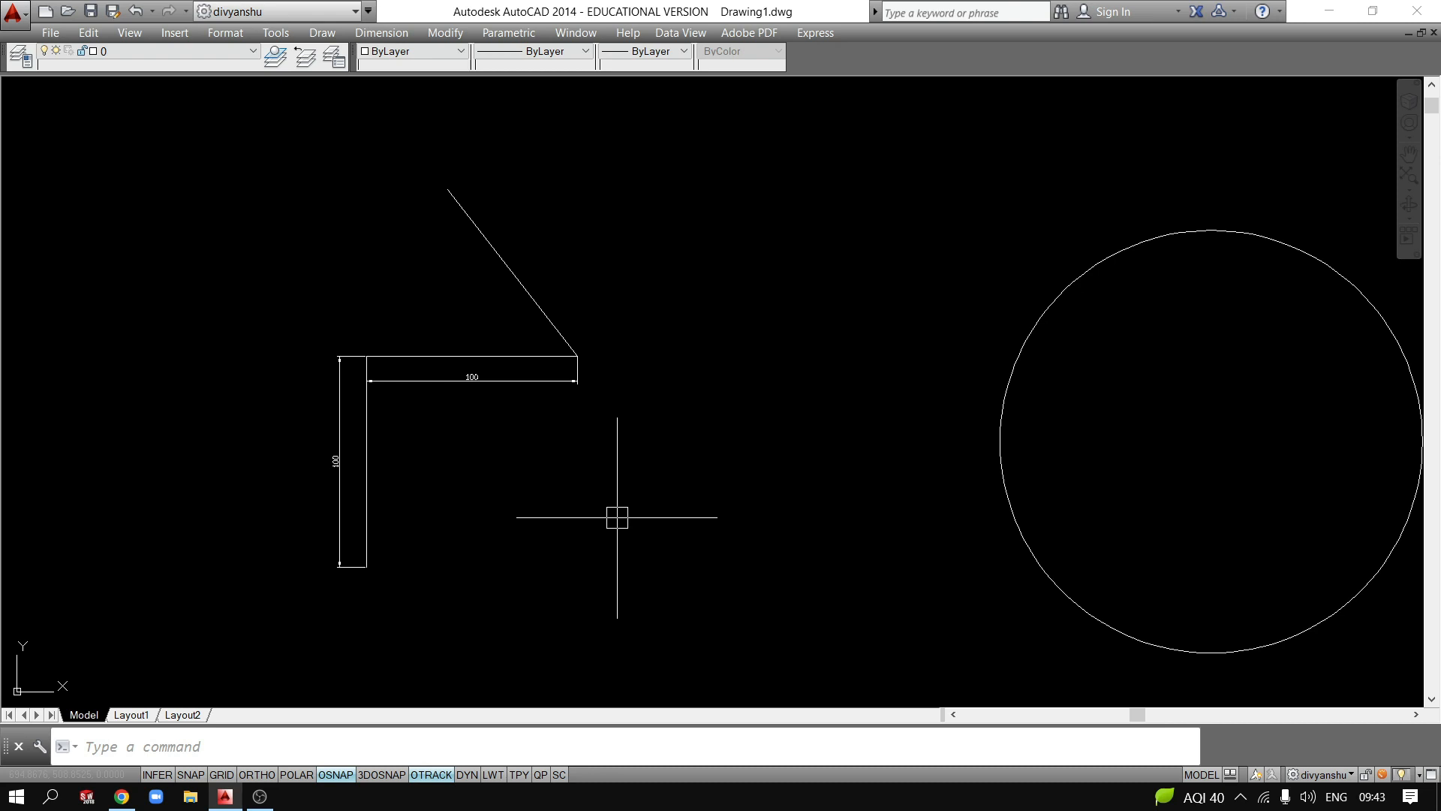
type("dli")
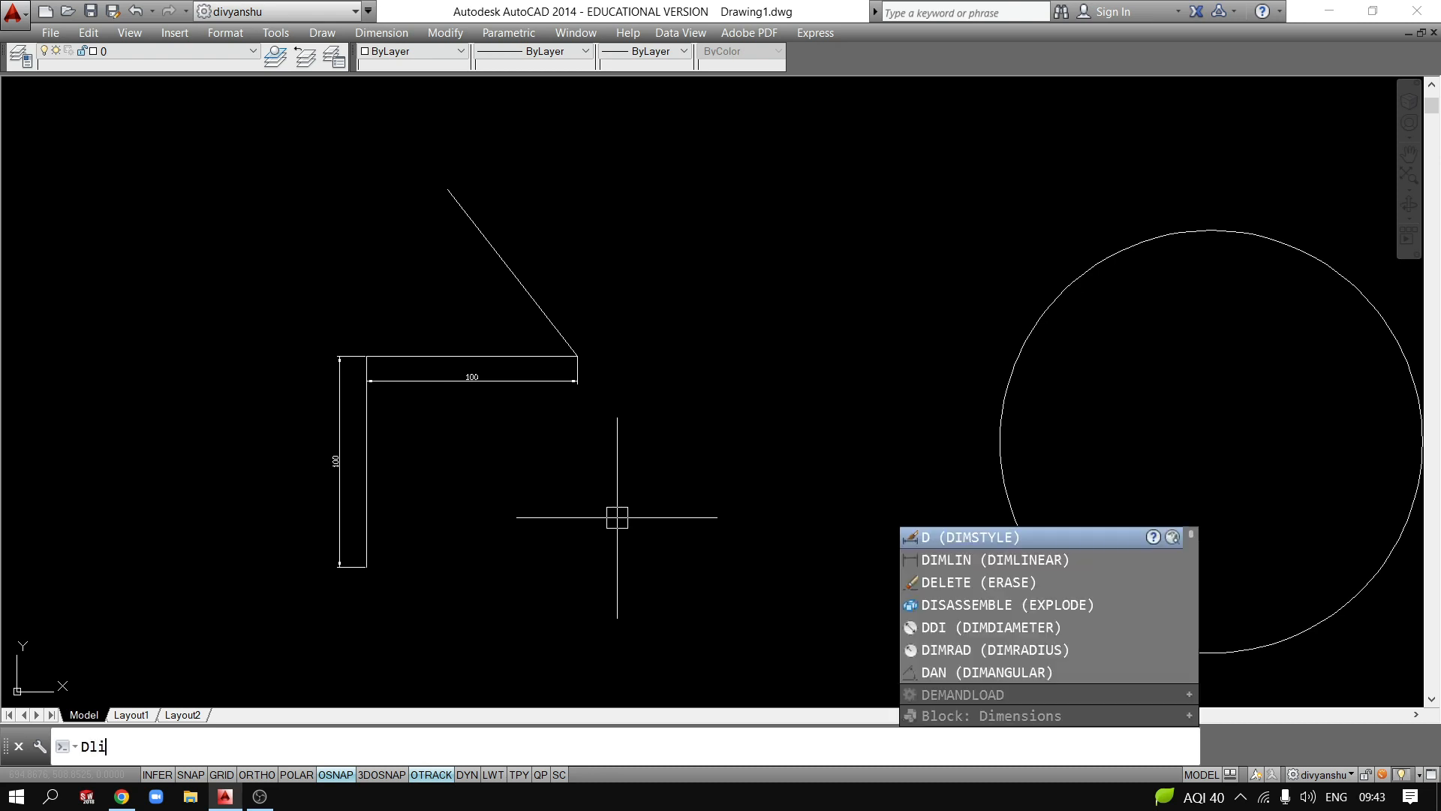
key("Return")
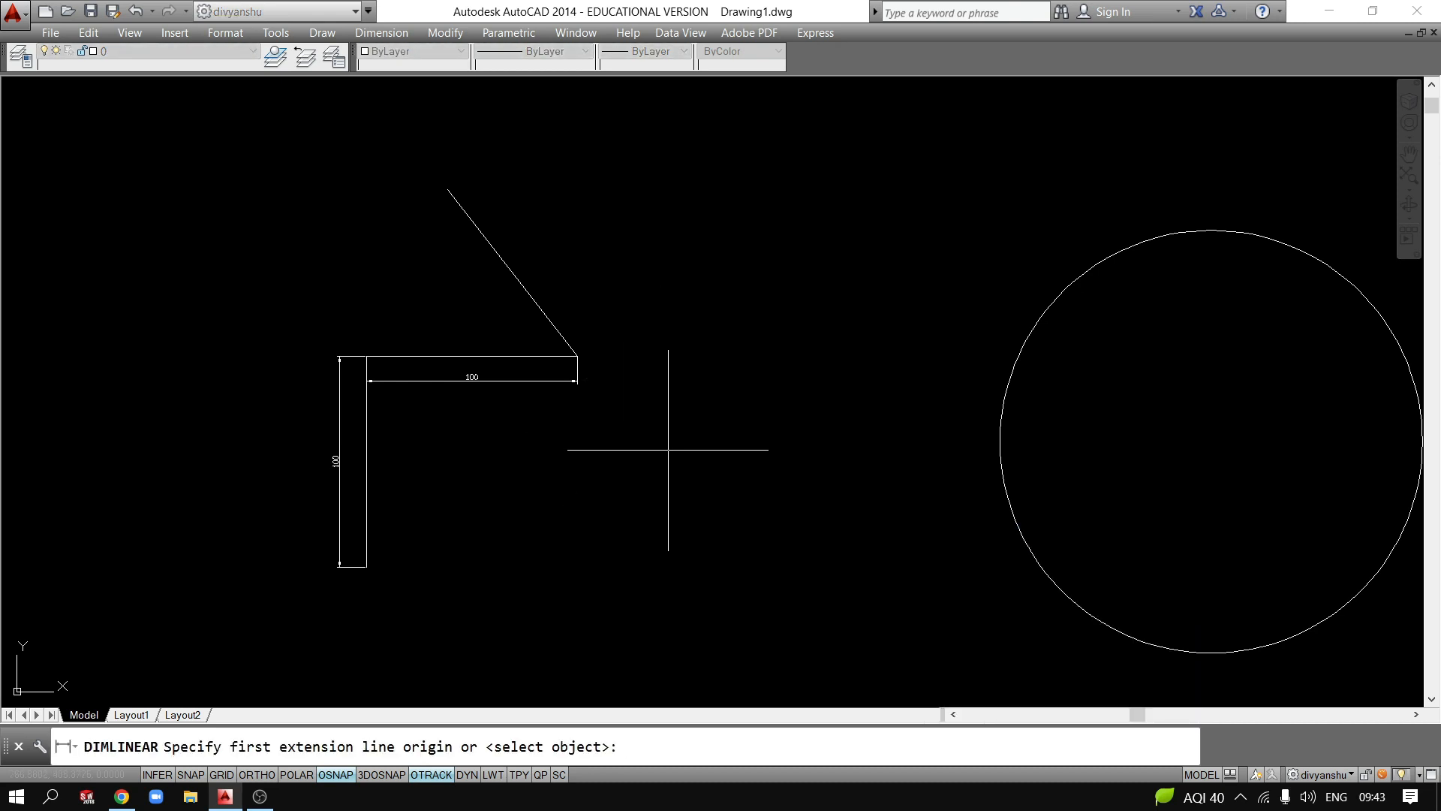
left_click(500, 595)
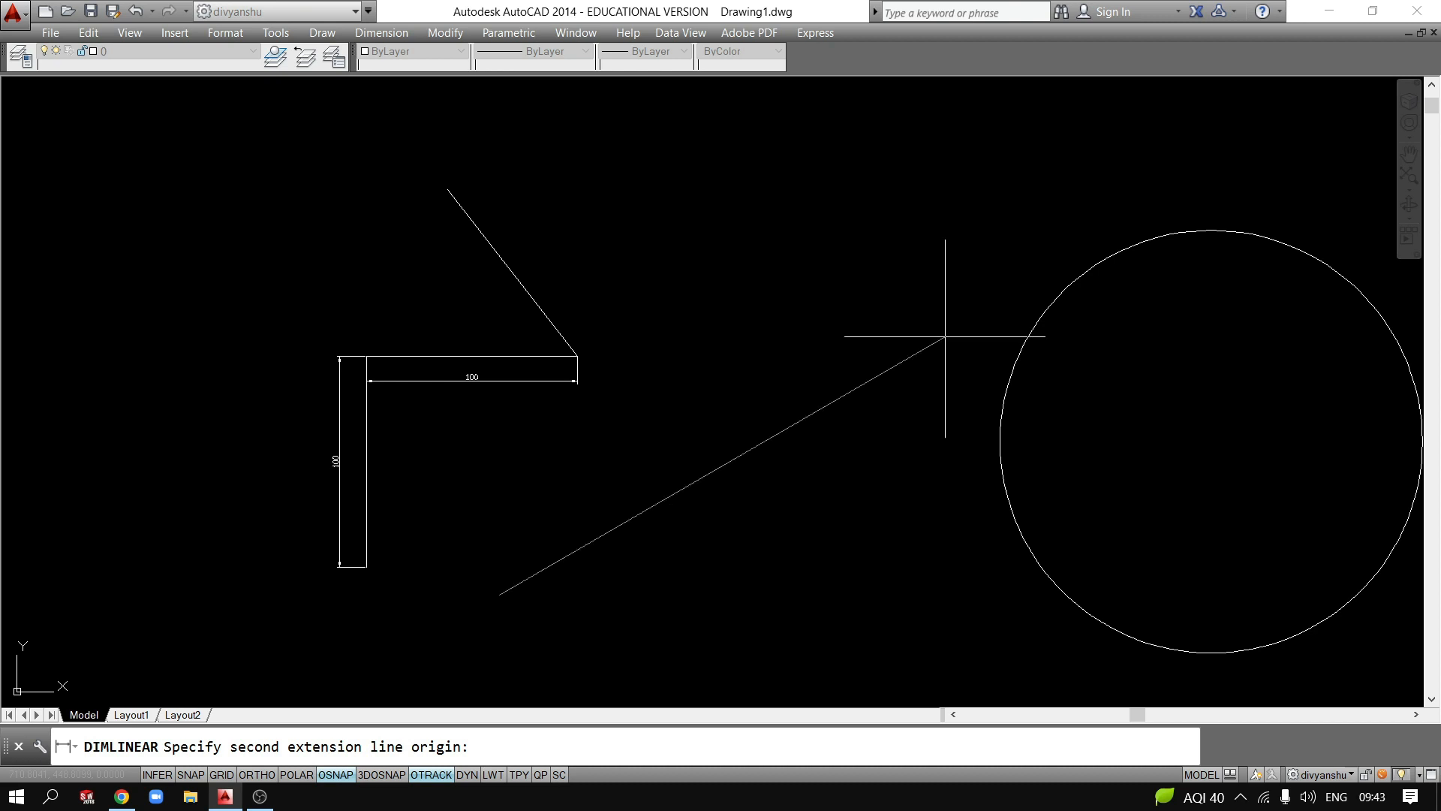
left_click(940, 252)
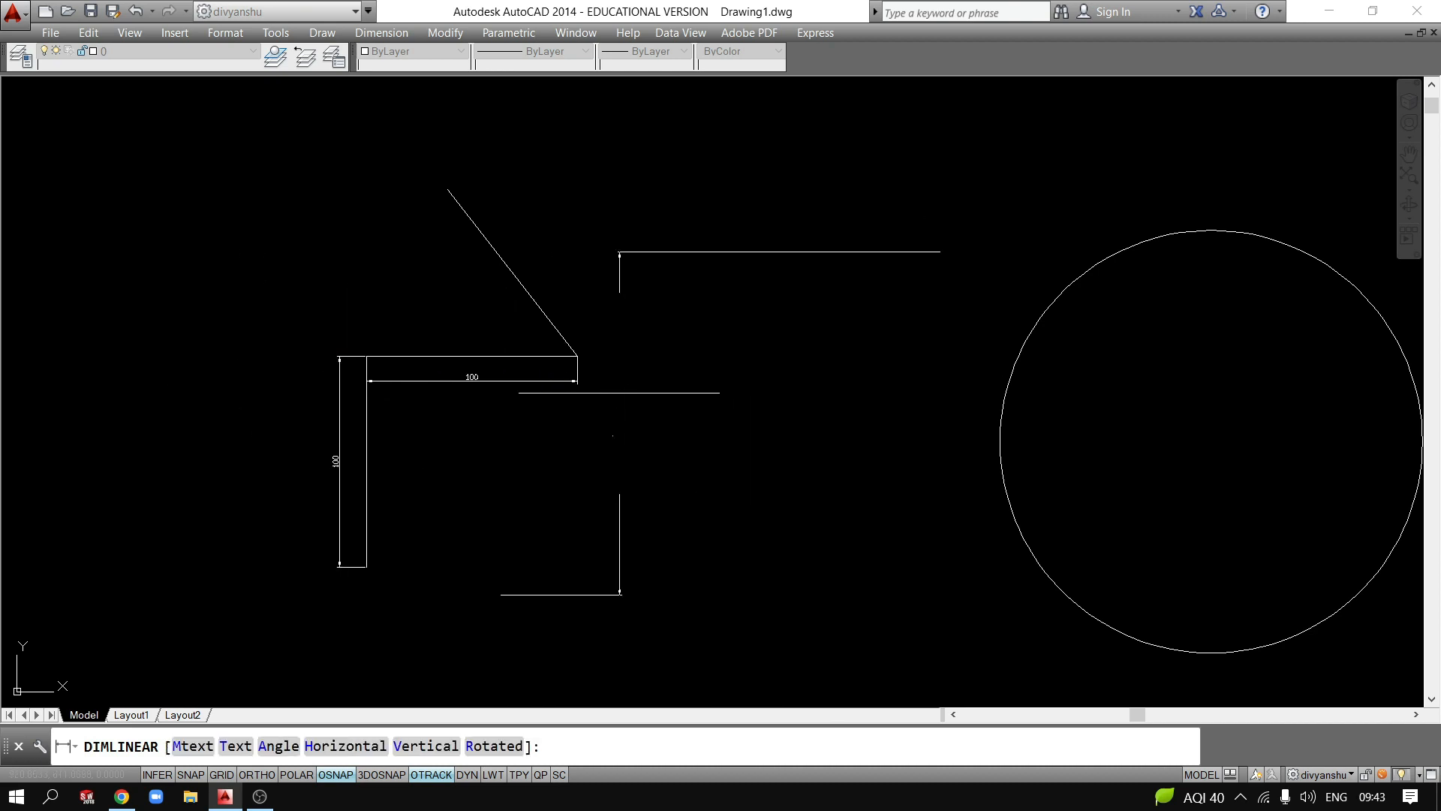
key("Escape")
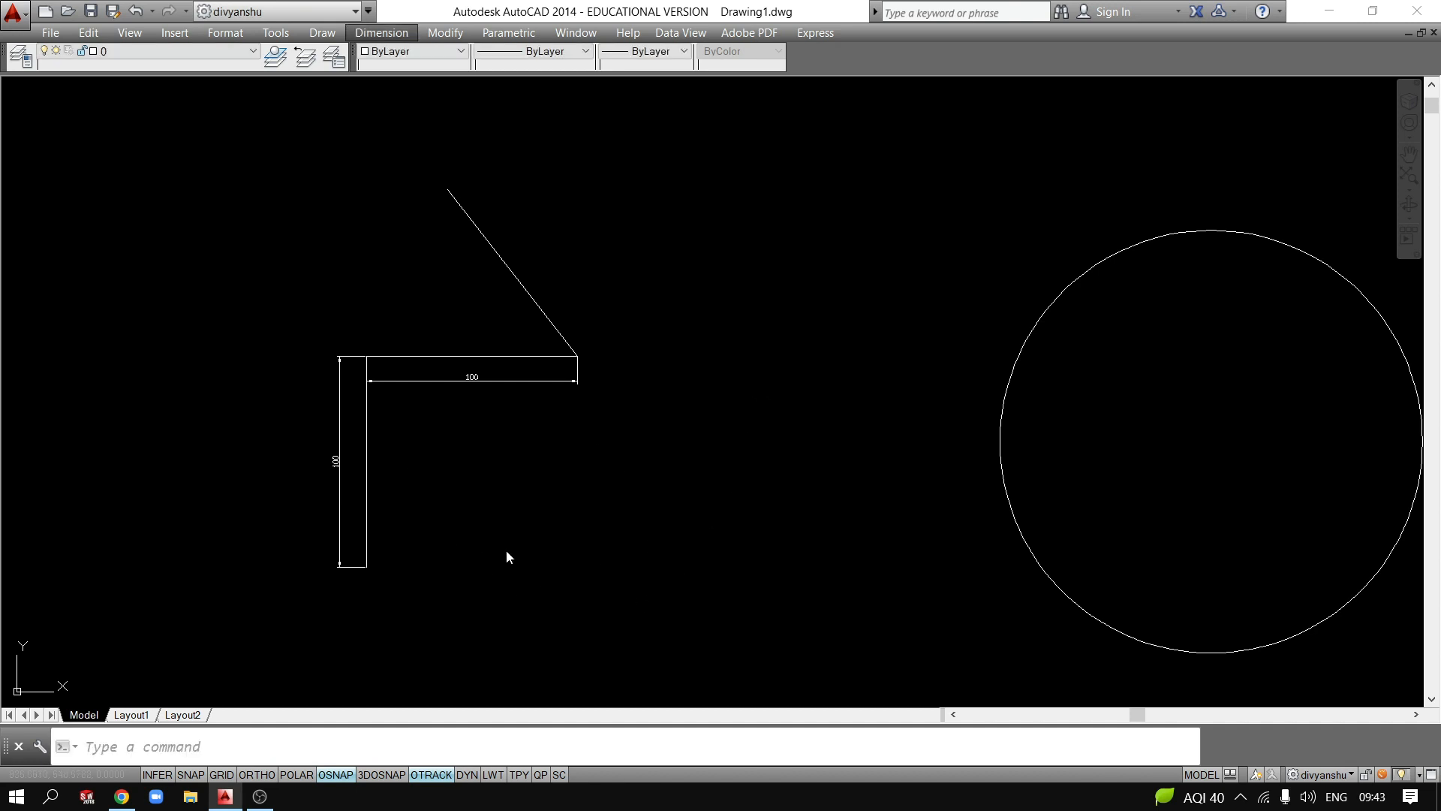
Add a second linear dimension above the horizontal line, using the select object option on the line itself.
type("DLI")
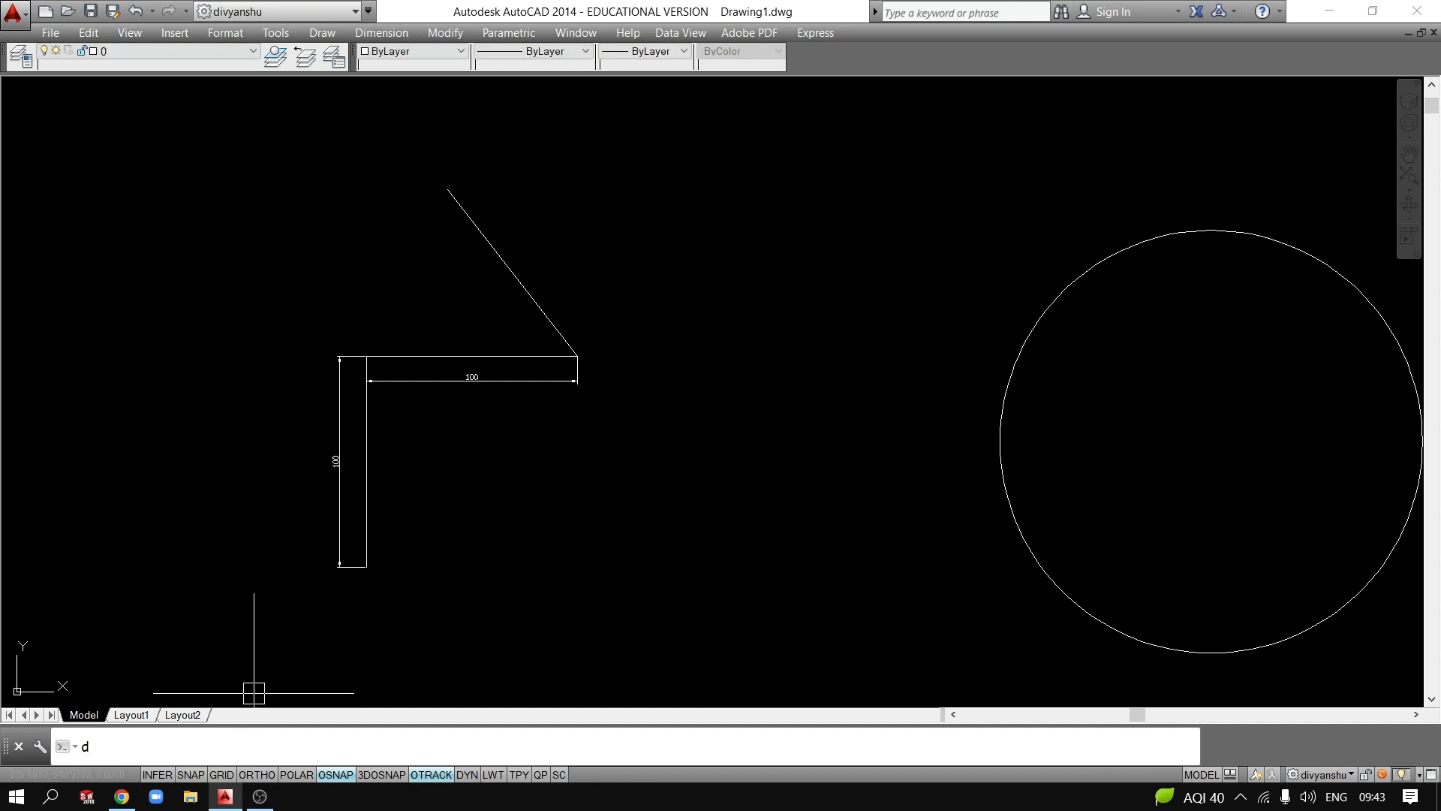
key("Return")
key("Return")
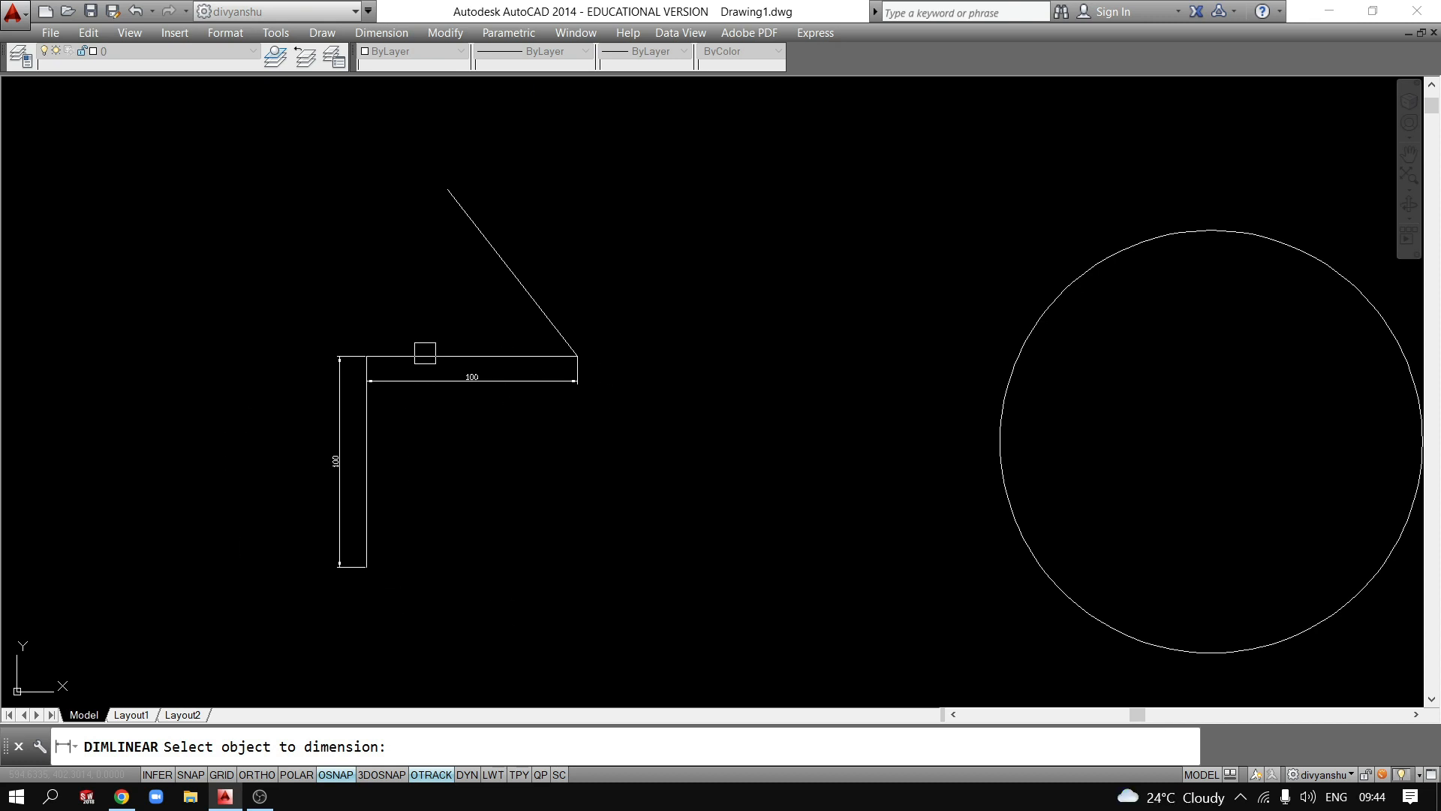
left_click(425, 356)
left_click(428, 330)
Add a second linear dimension on the inner side of the vertical line, using the select object option.
key("Return")
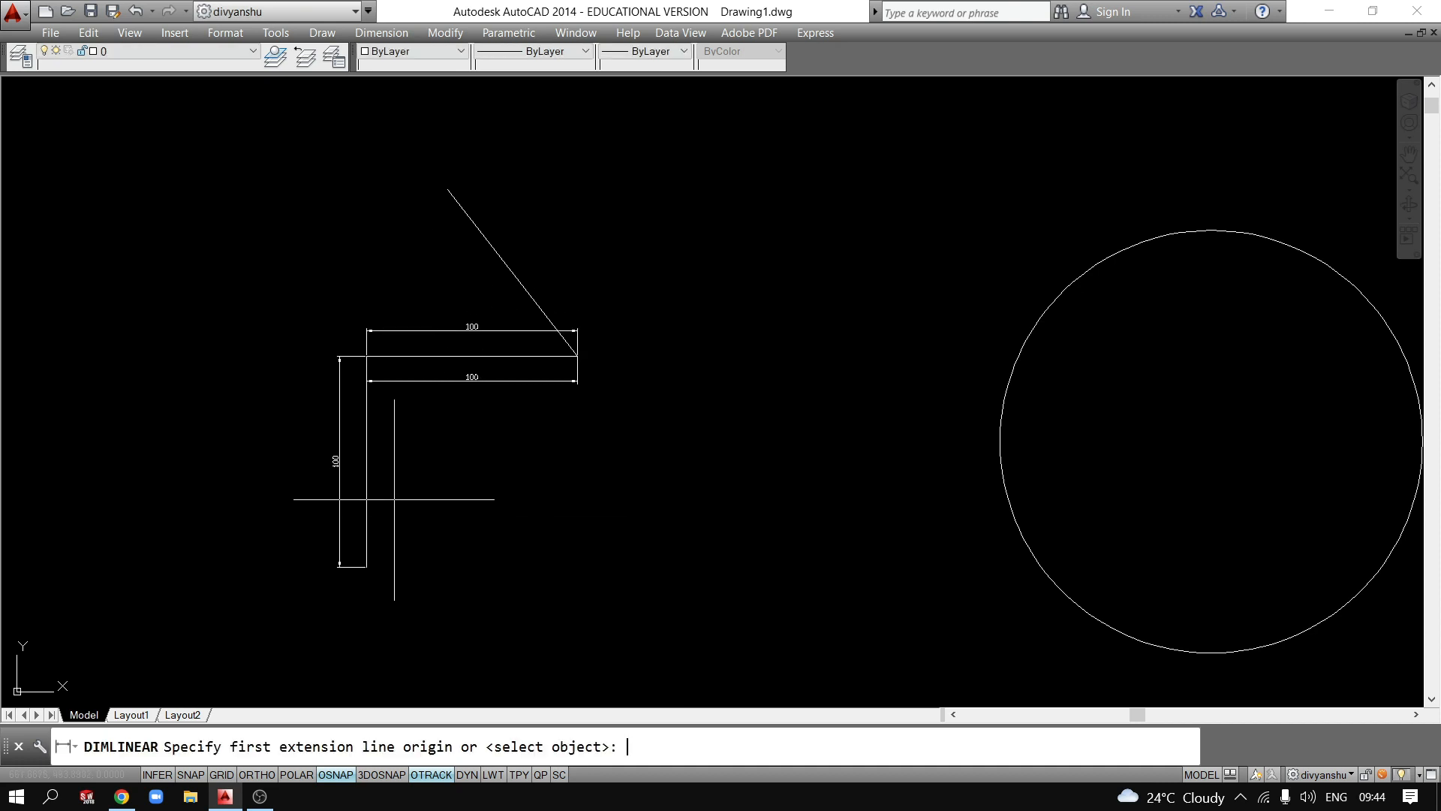
key("Return")
left_click(367, 460)
left_click(394, 460)
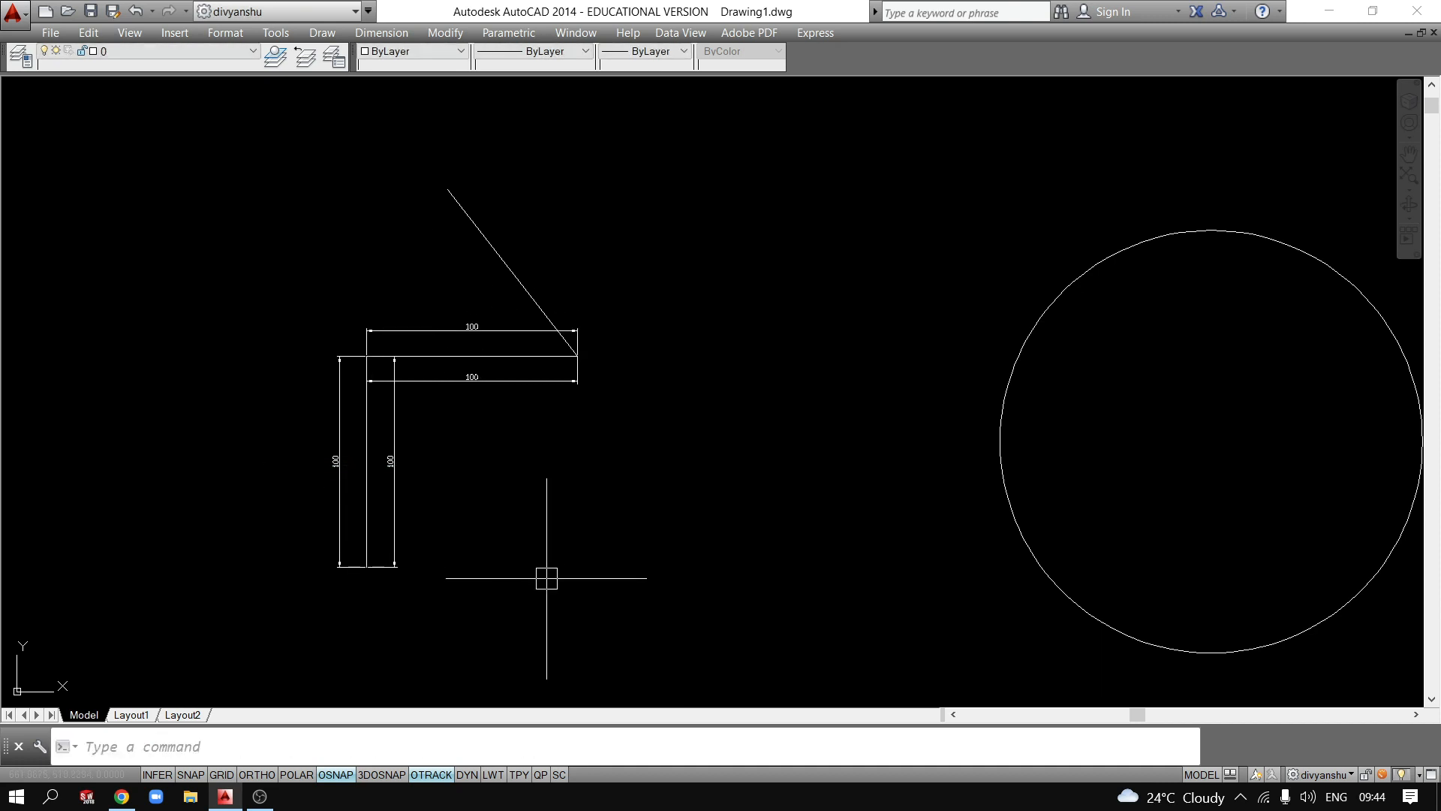
Delete the duplicate linear dimensions above the horizontal line and on the inner side of the vertical line.
left_click(395, 459)
left_click(428, 330)
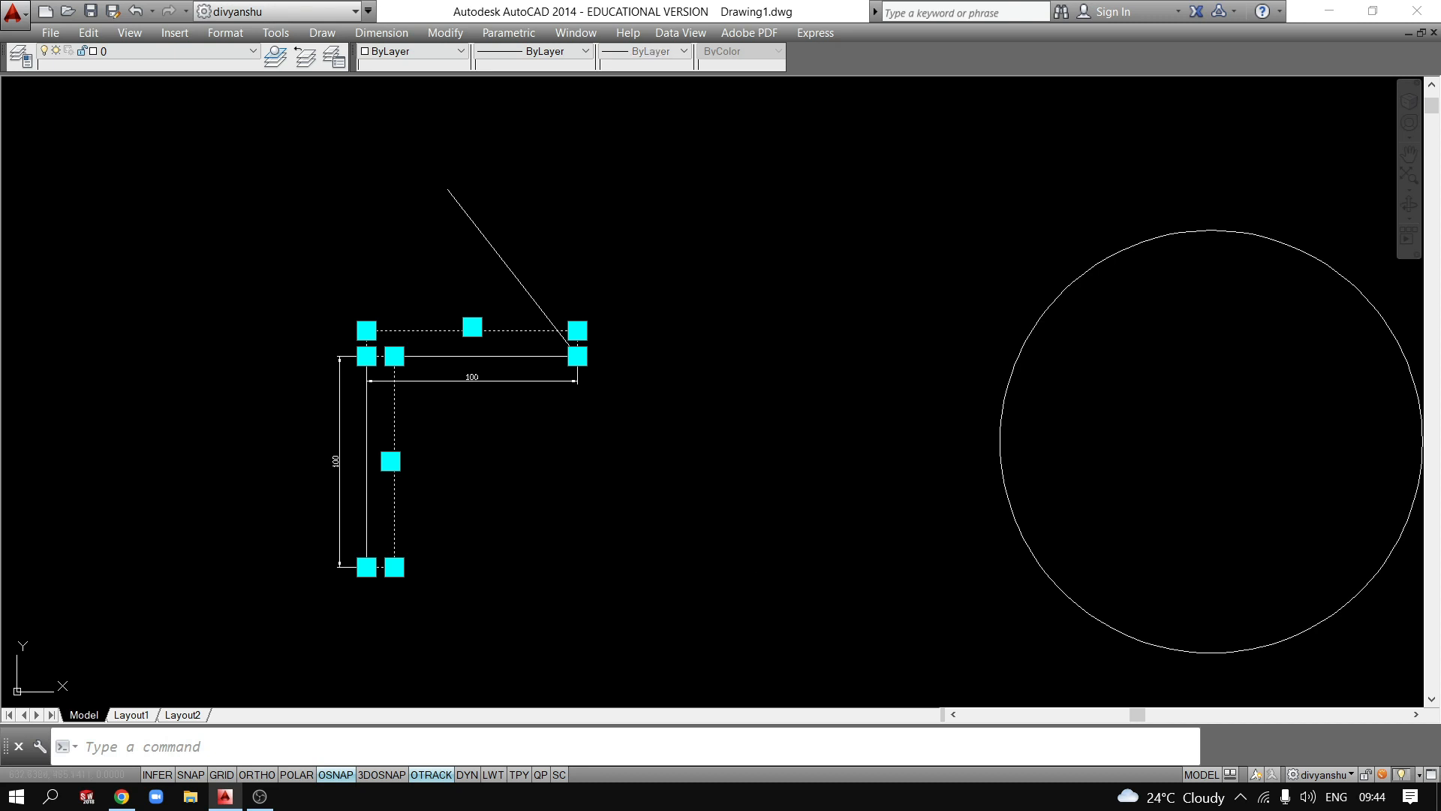
key("Escape")
scroll(527, 296, "up", 2)
scroll(526, 296, "down", 4)
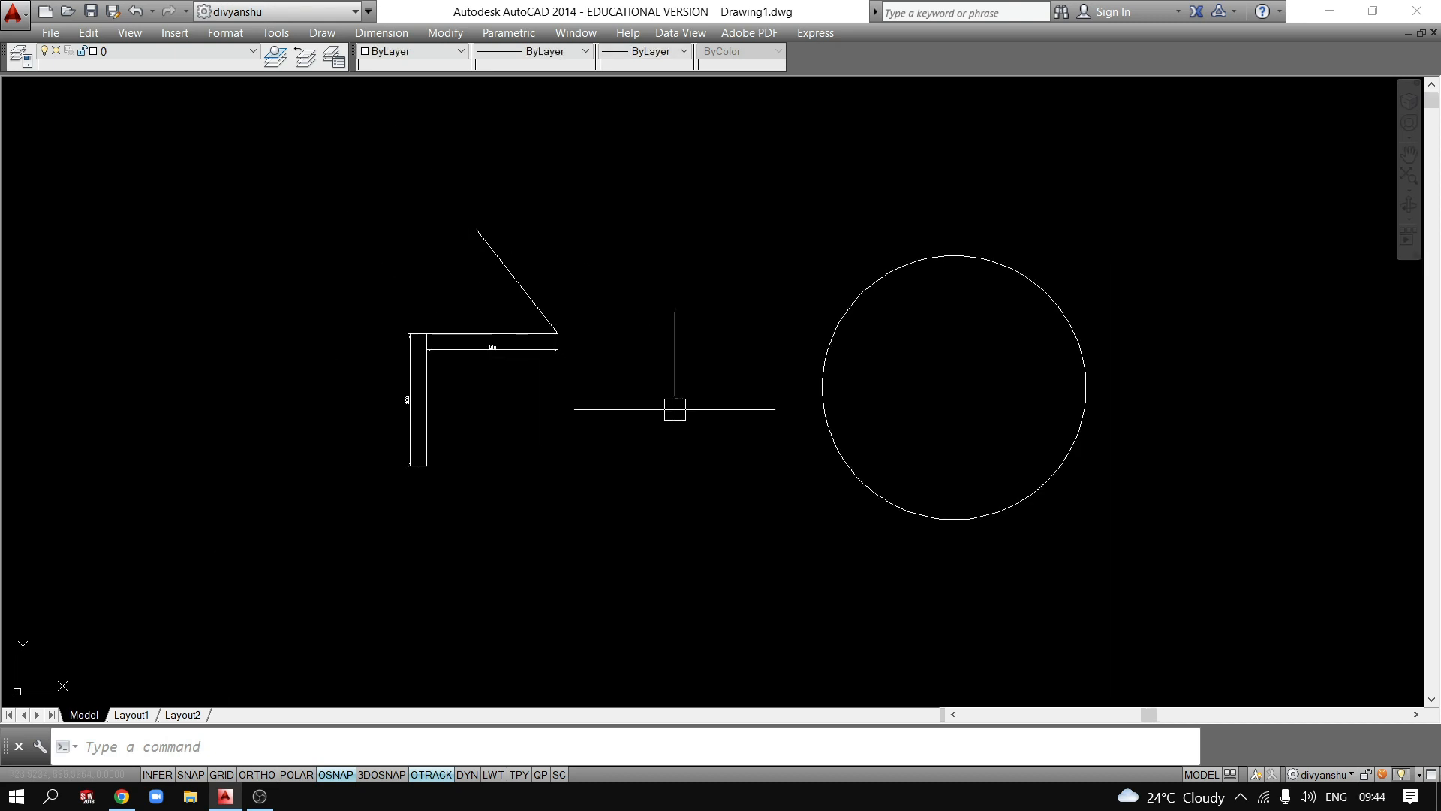
Add an aligned dimension alongside the inclined line, picking its upper and lower endpoints as the extension line origins.
type("D")
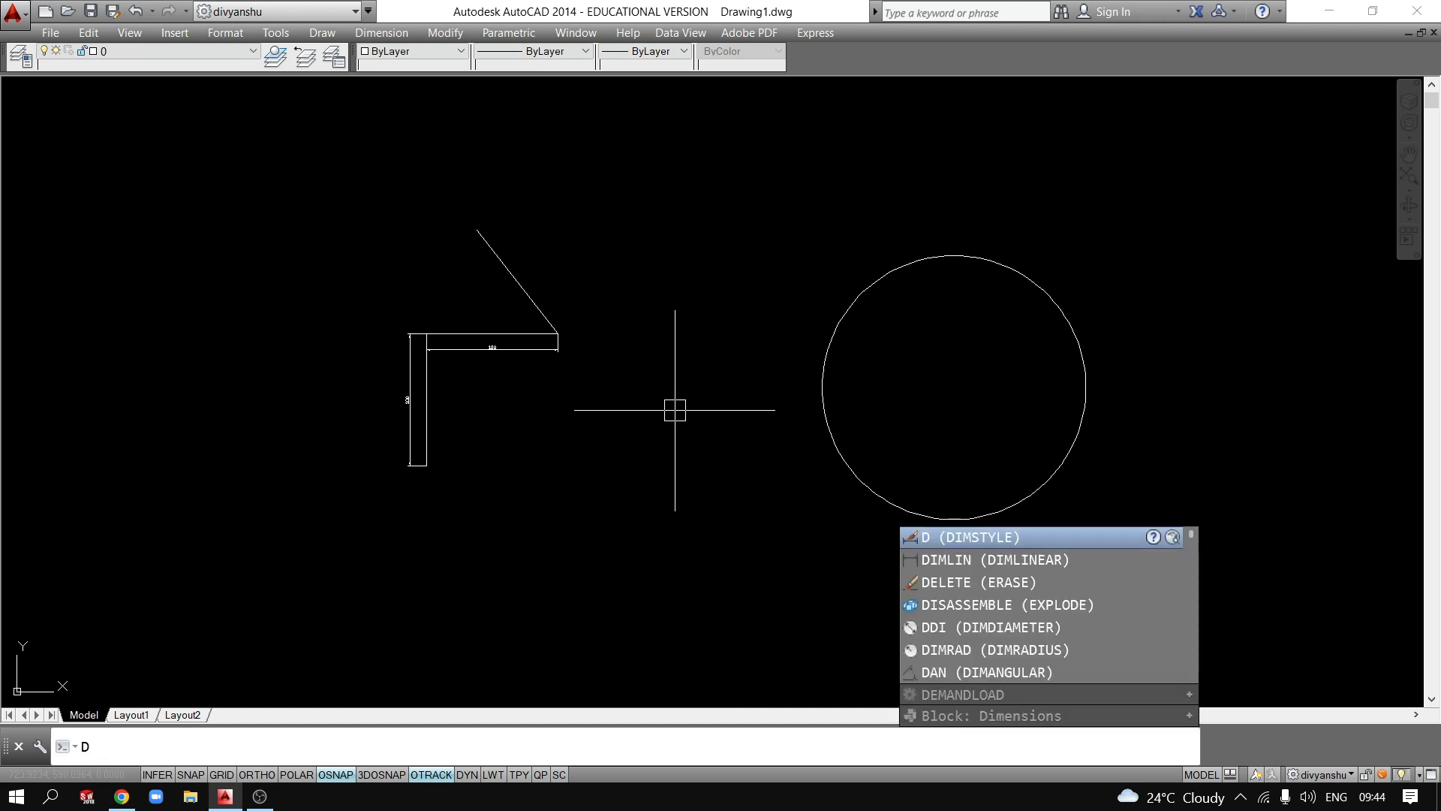
type("aL")
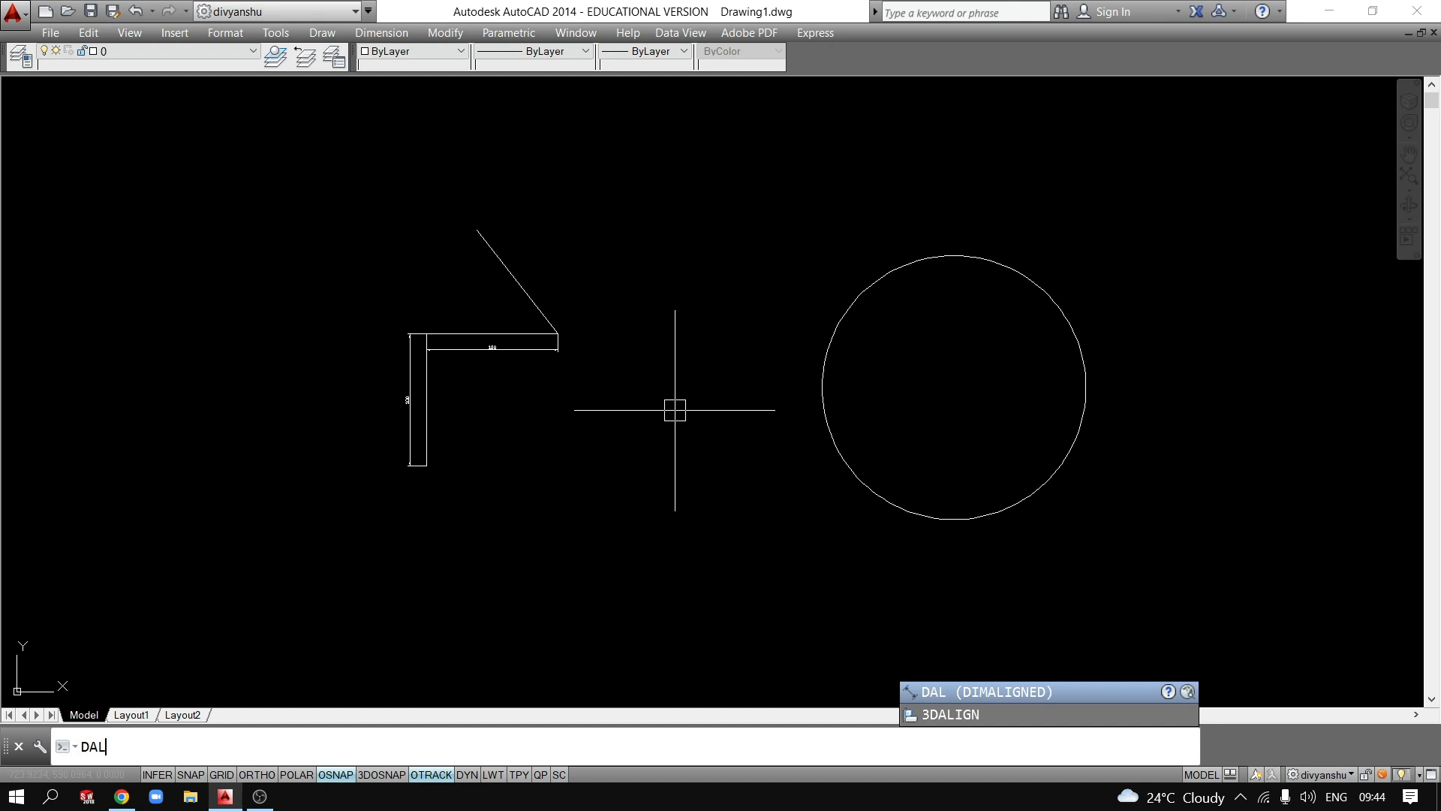
key("Return")
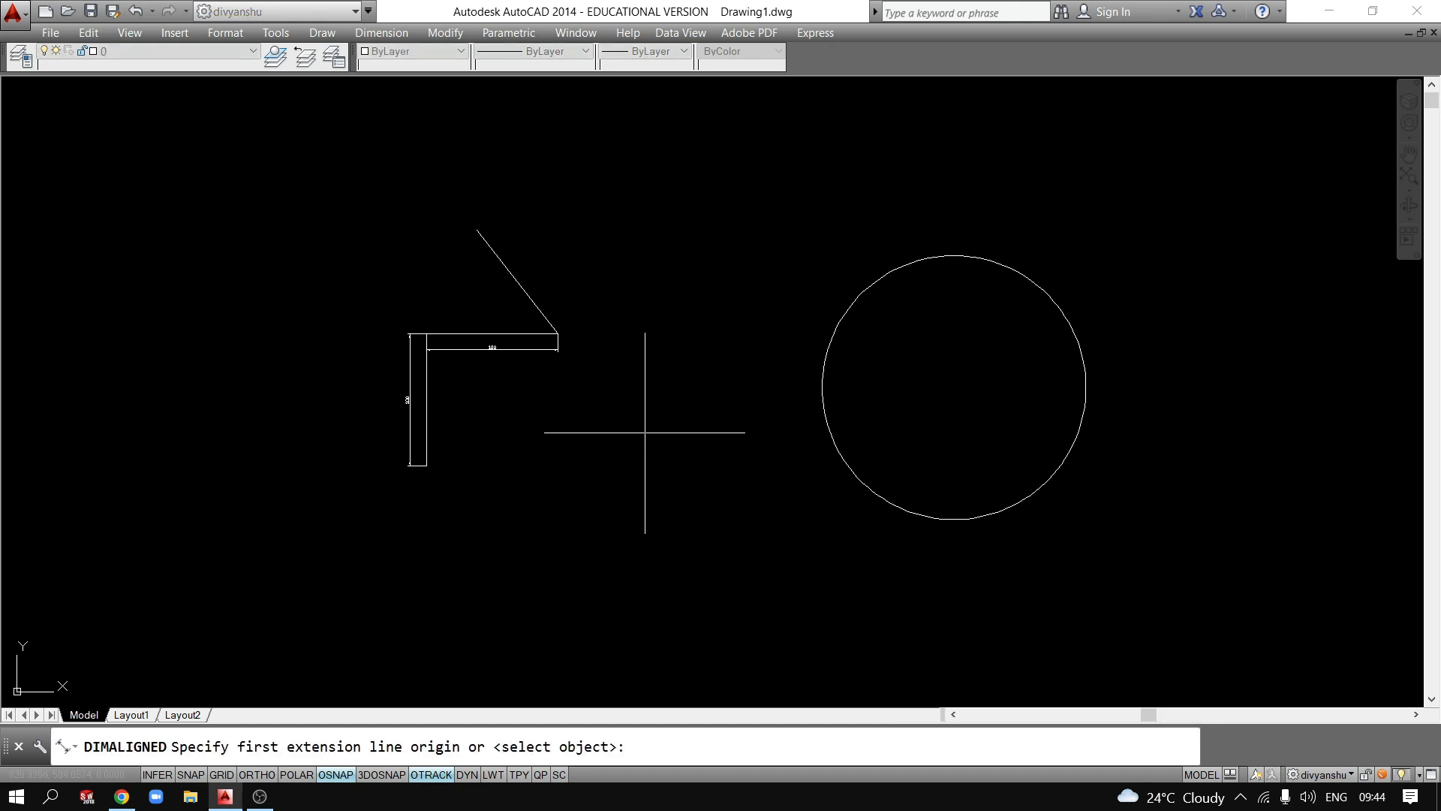
left_click(478, 230)
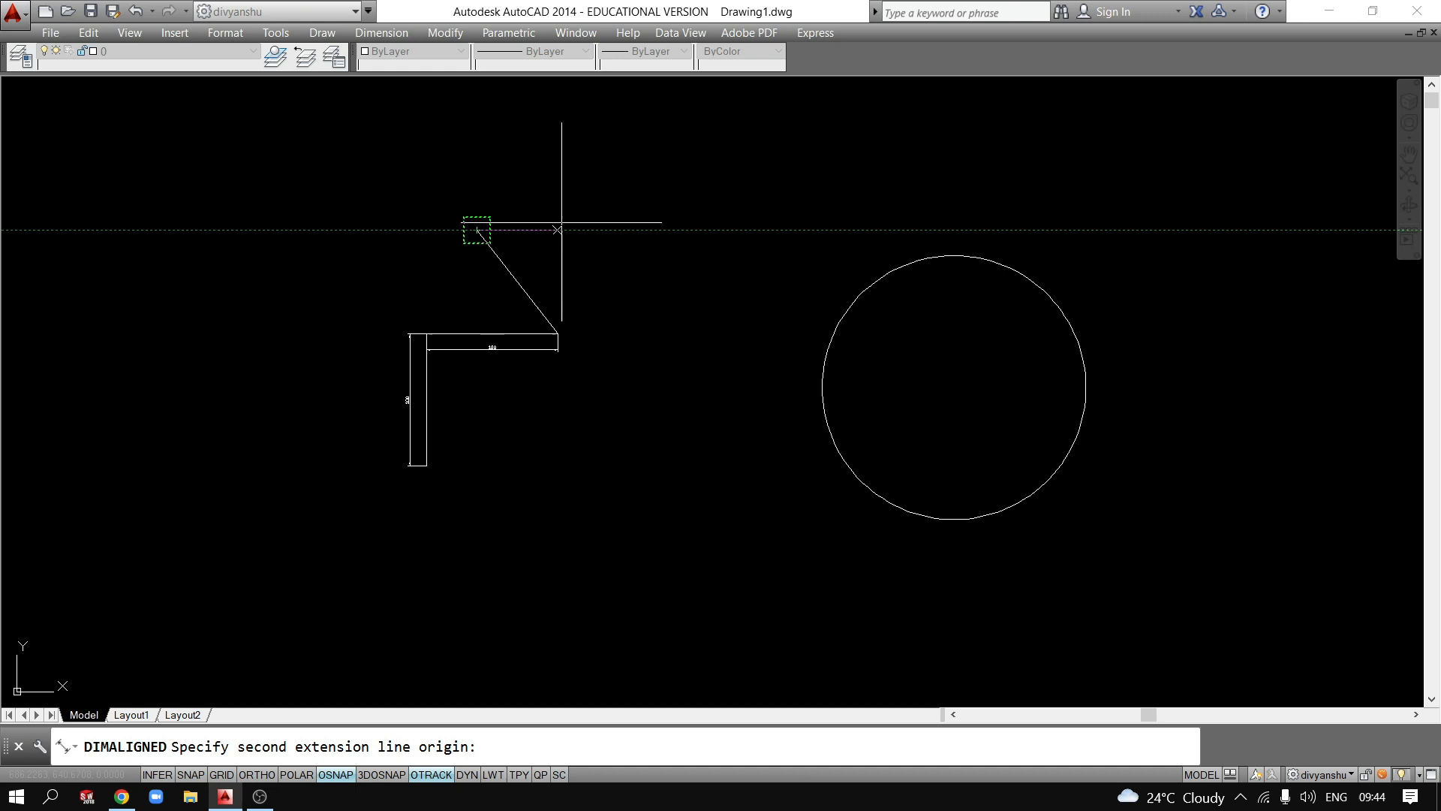
left_click(557, 331)
left_click(575, 318)
scroll(576, 318, "up", 8)
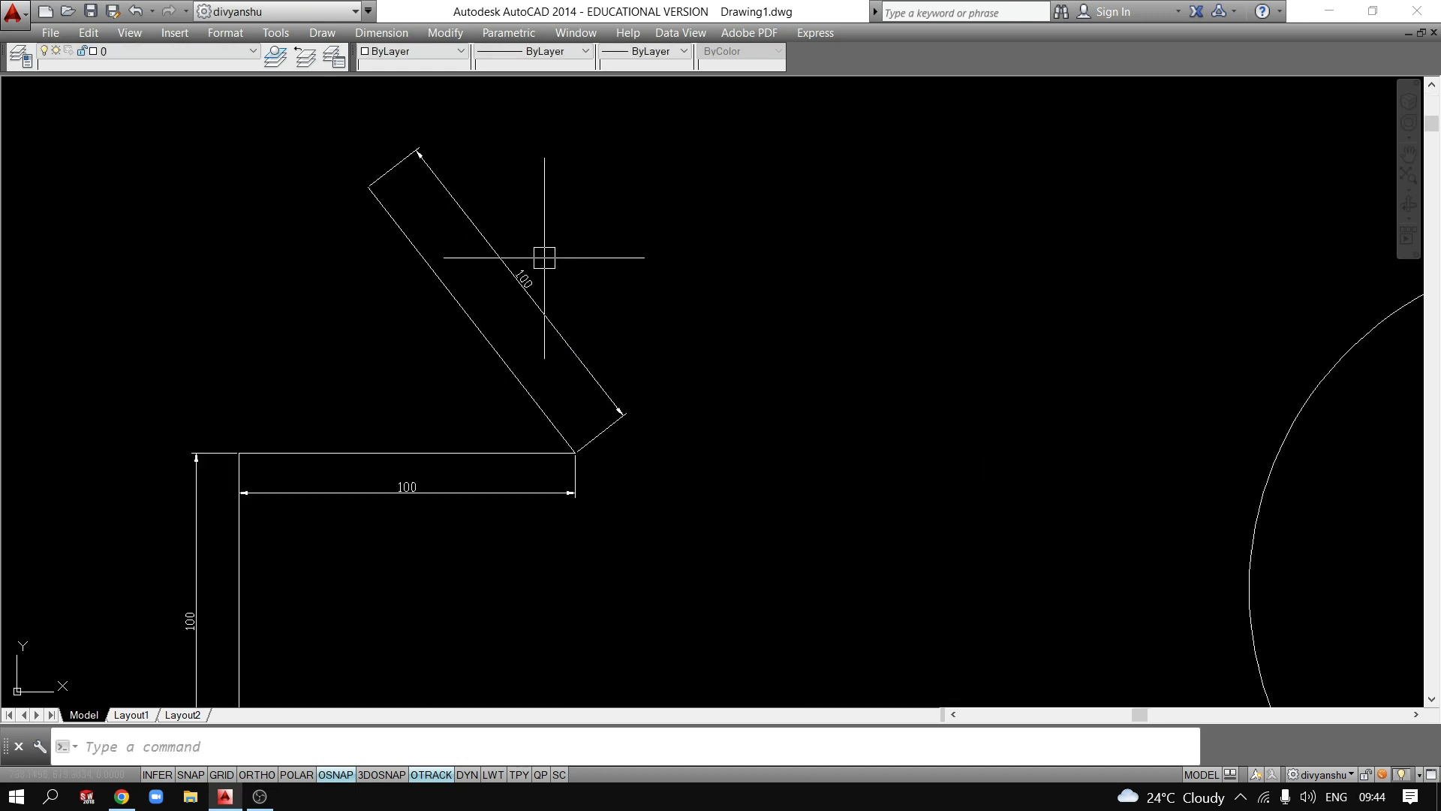
Delete the aligned dimension from the inclined line.
scroll(498, 202, "down", 2)
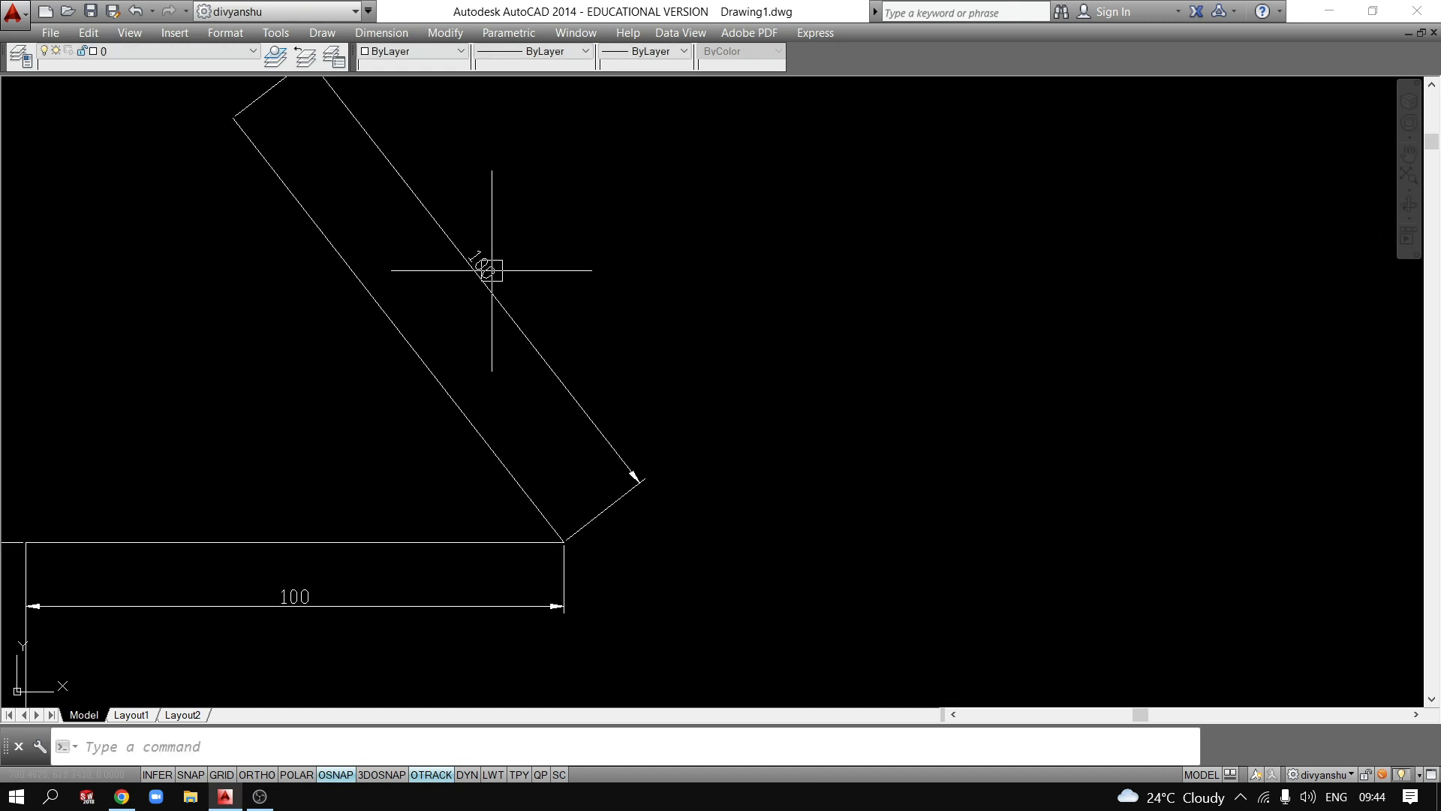
left_click(491, 266)
key("Delete")
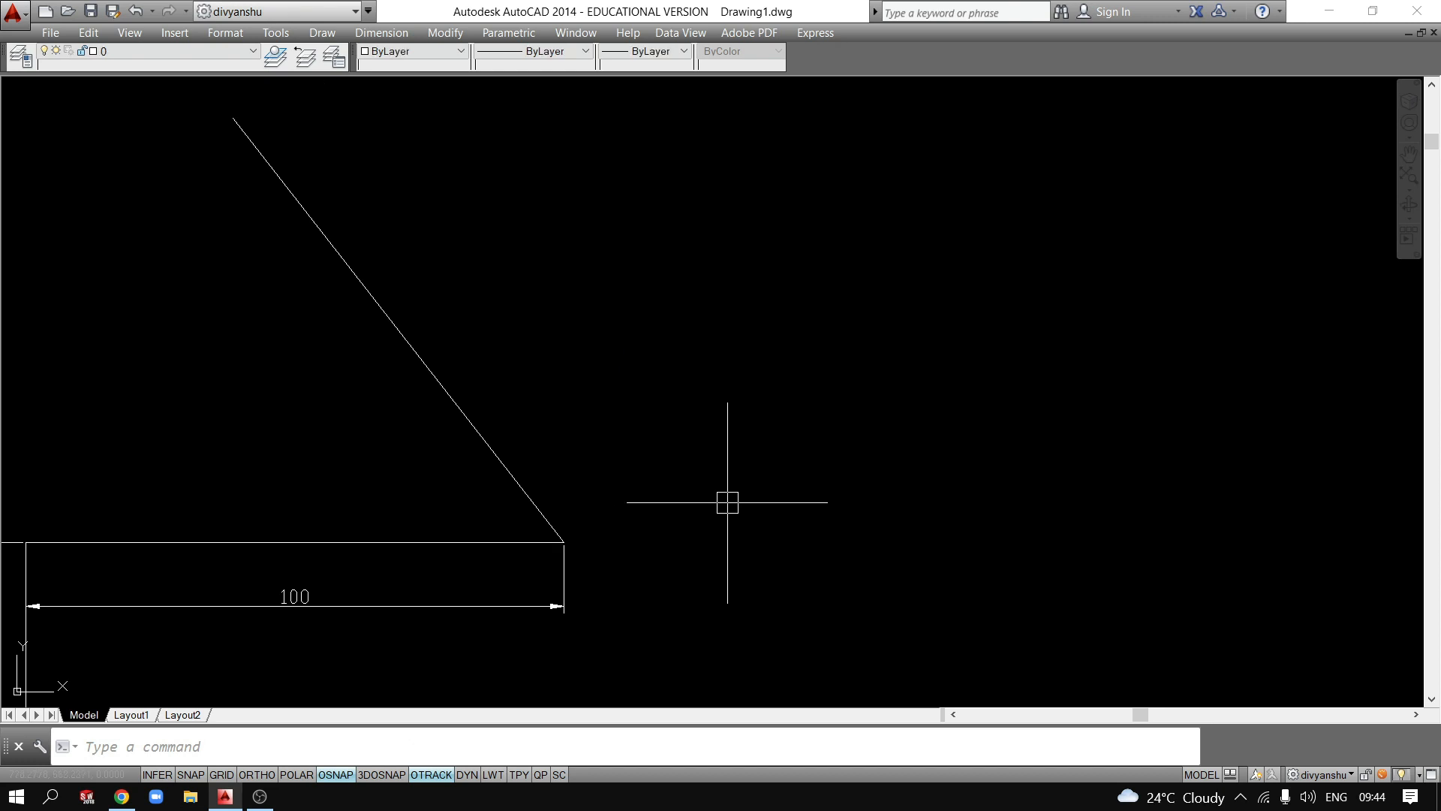
Add an aligned dimension close alongside the inclined line, using the select object option on the line itself.
type("dal")
key("Return")
key("Return")
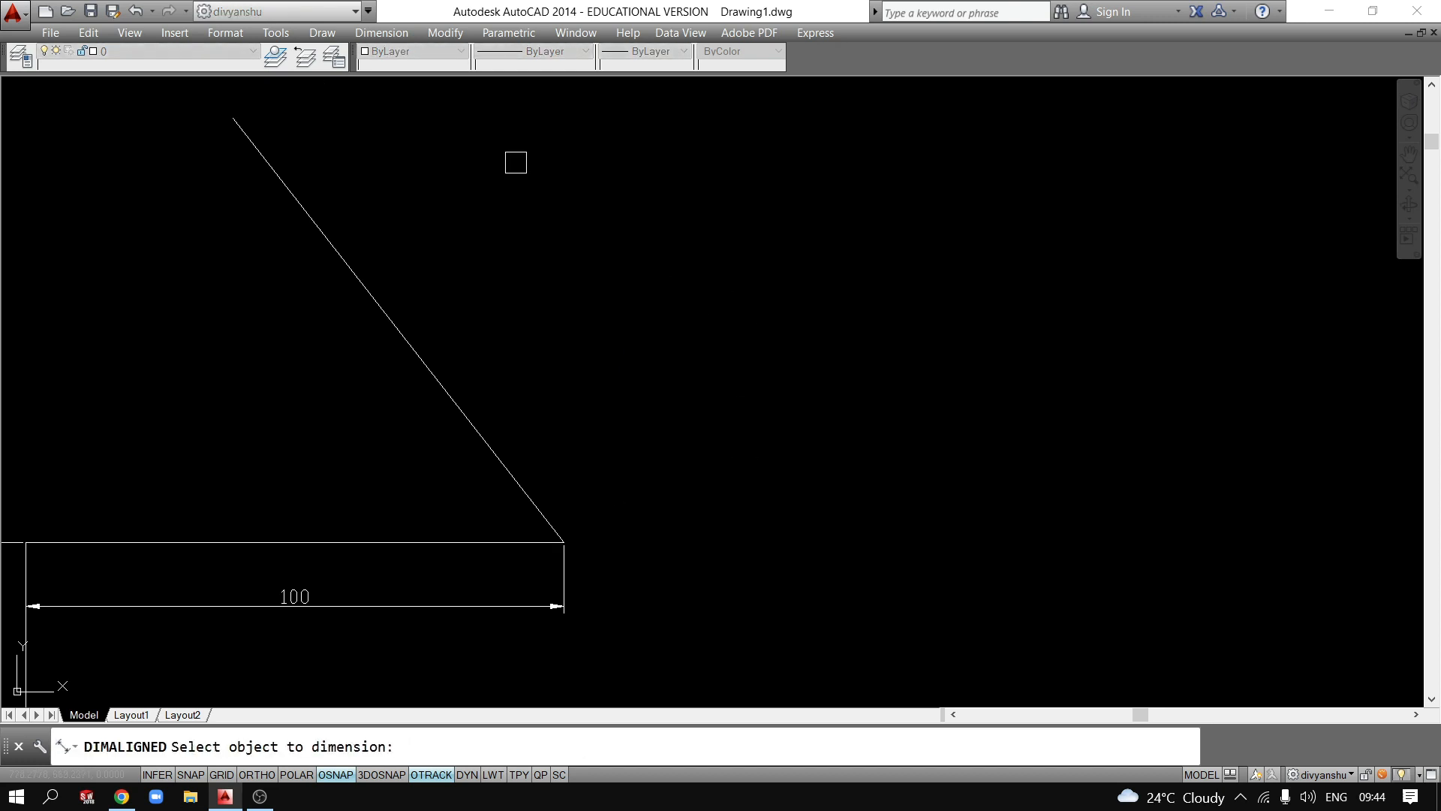
left_click(392, 322)
left_click(428, 290)
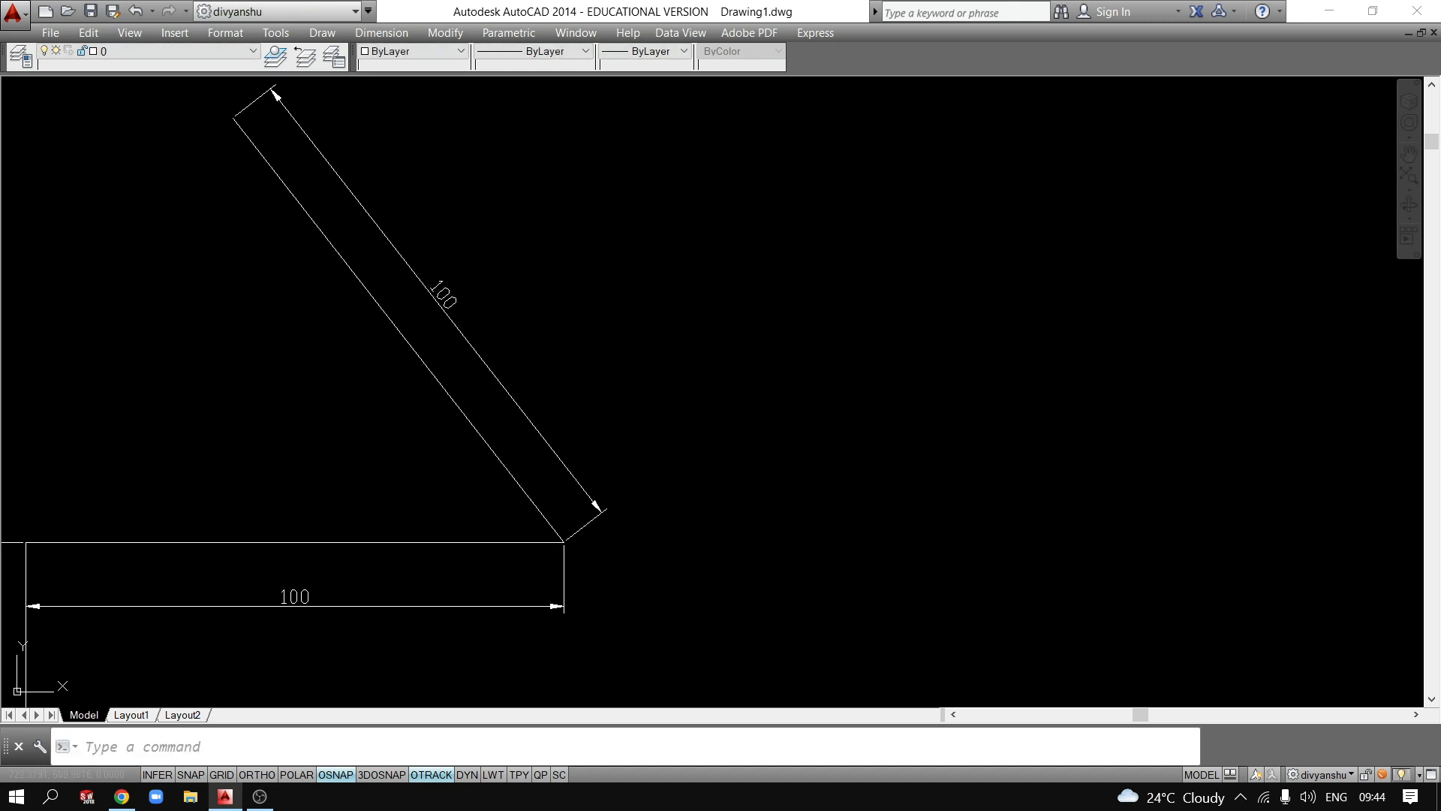
scroll(652, 462, "down", 2)
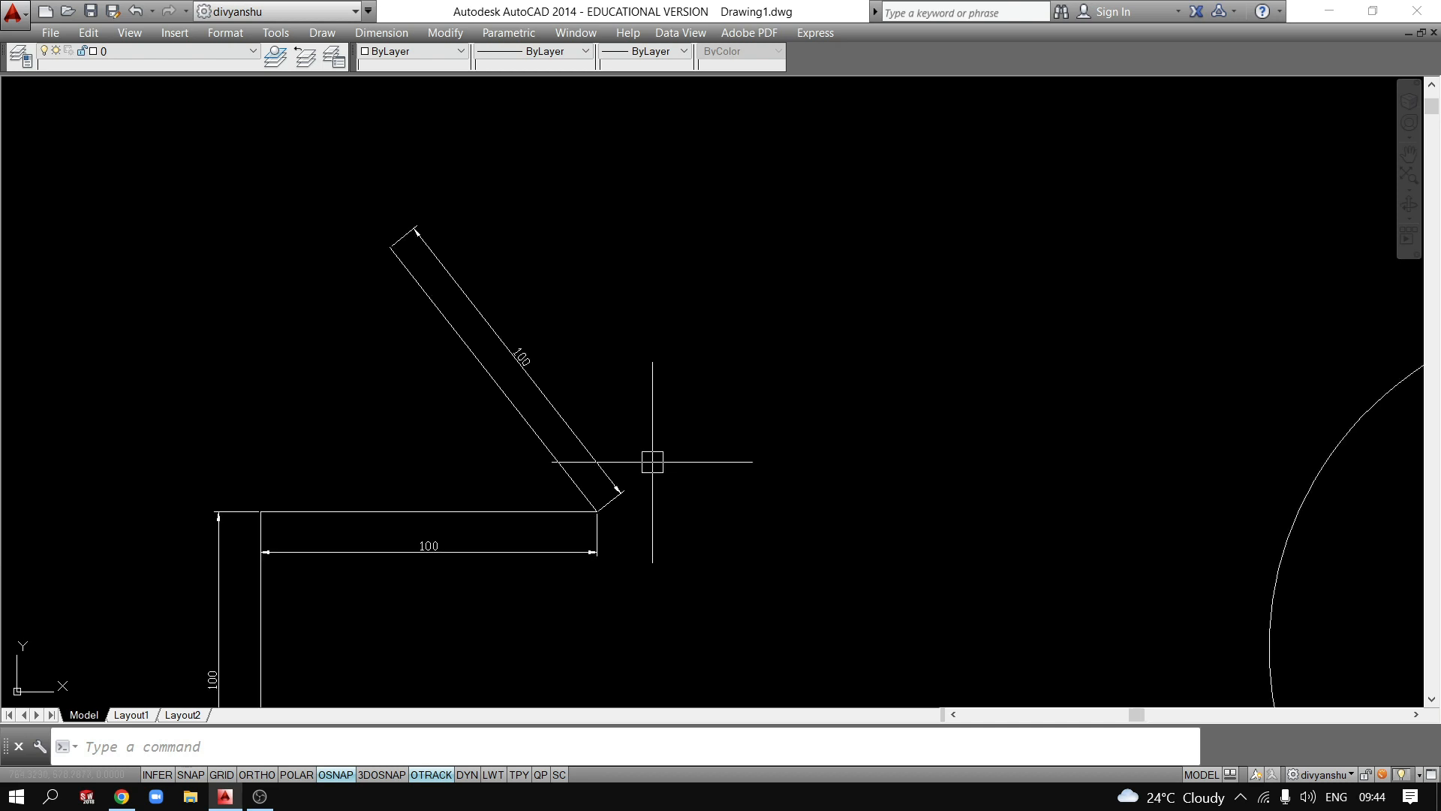
mouse_move(653, 461)
middle_mouse_down()
mouse_move(608, 383)
mouse_move(550, 403)
mouse_move(517, 390)
middle_mouse_up()
scroll(612, 393, "down", 3)
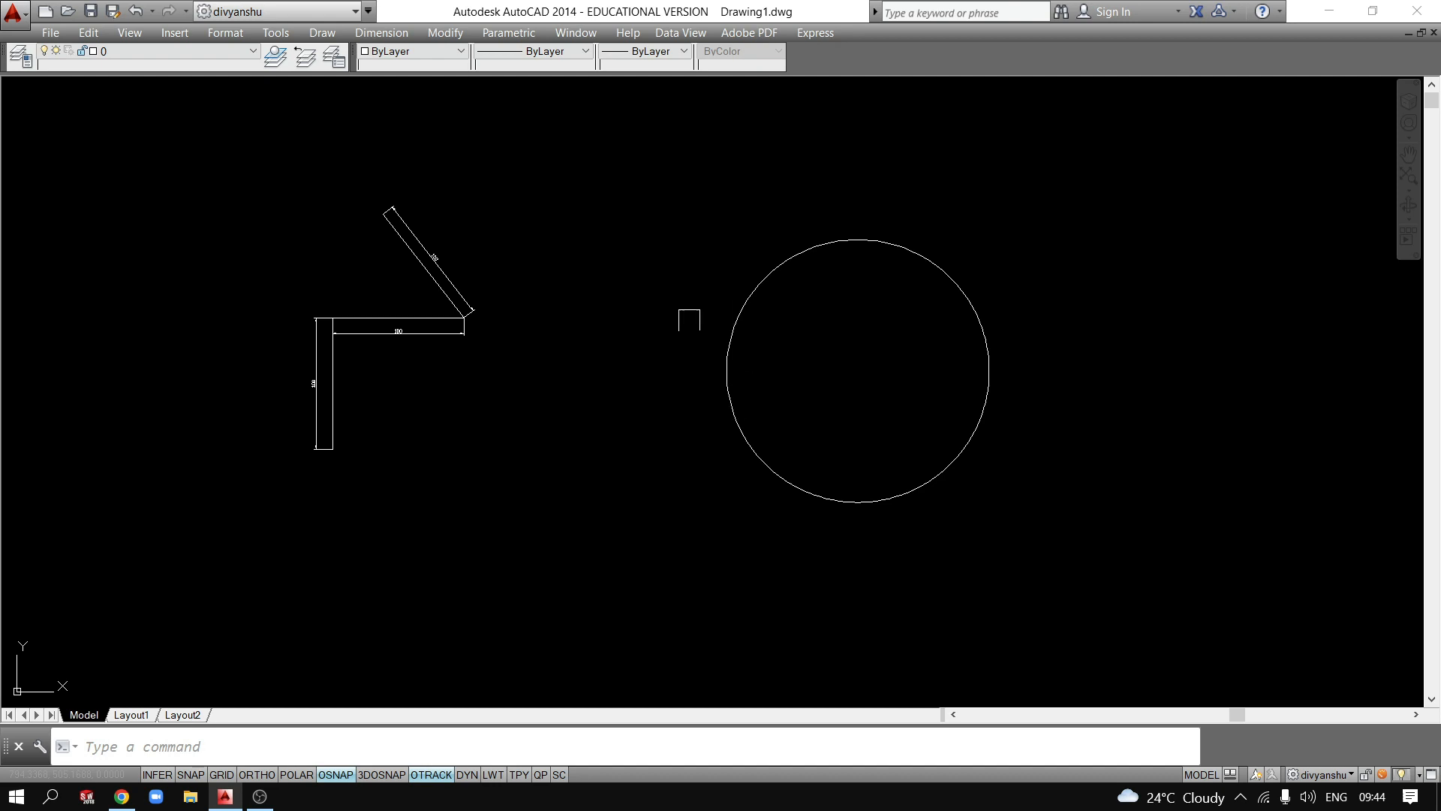
scroll(347, 264, "up", 4)
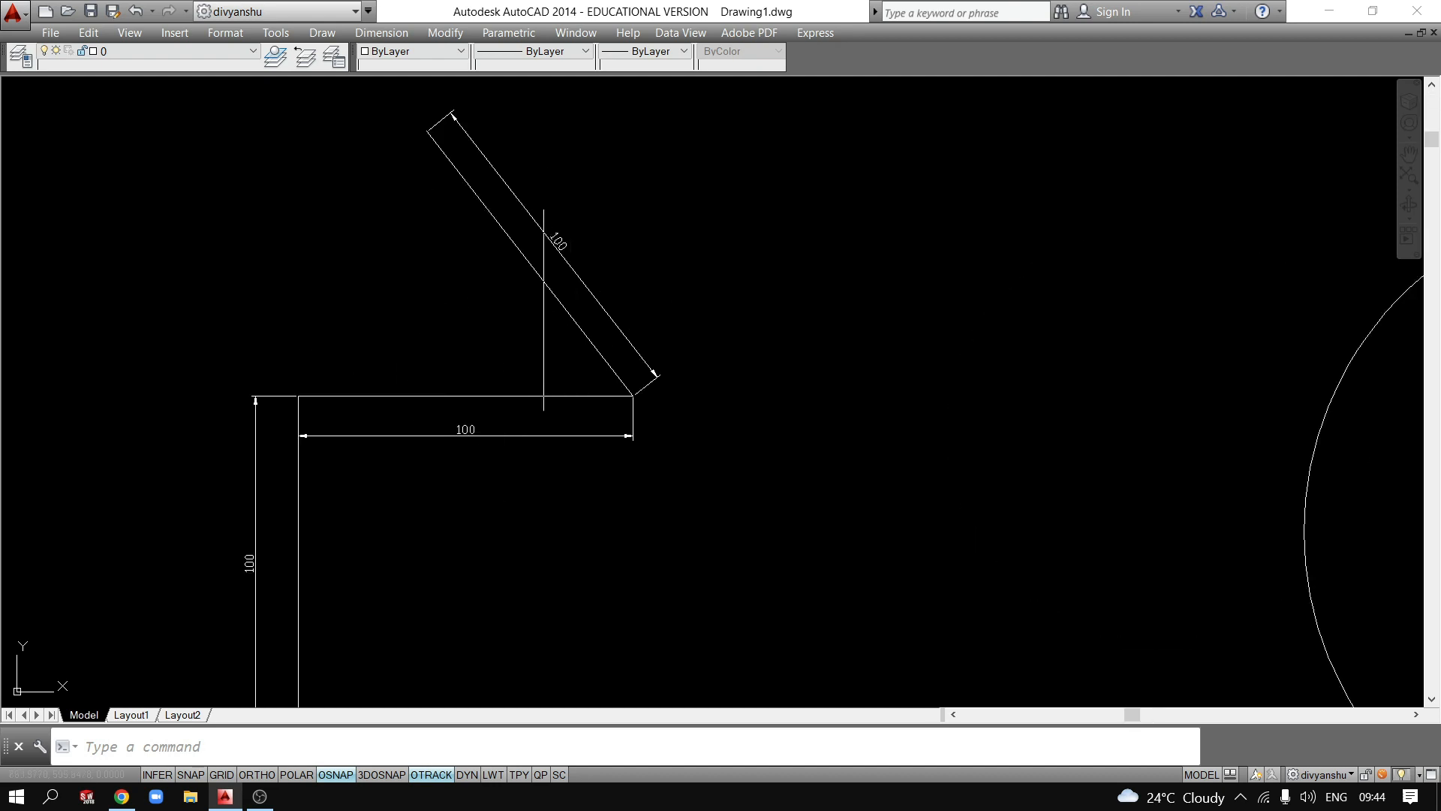
Delete the linear dimension below the horizontal line and add an angular dimension between the horizontal and inclined lines, placed inside their angle.
left_click(466, 433)
key("Delete")
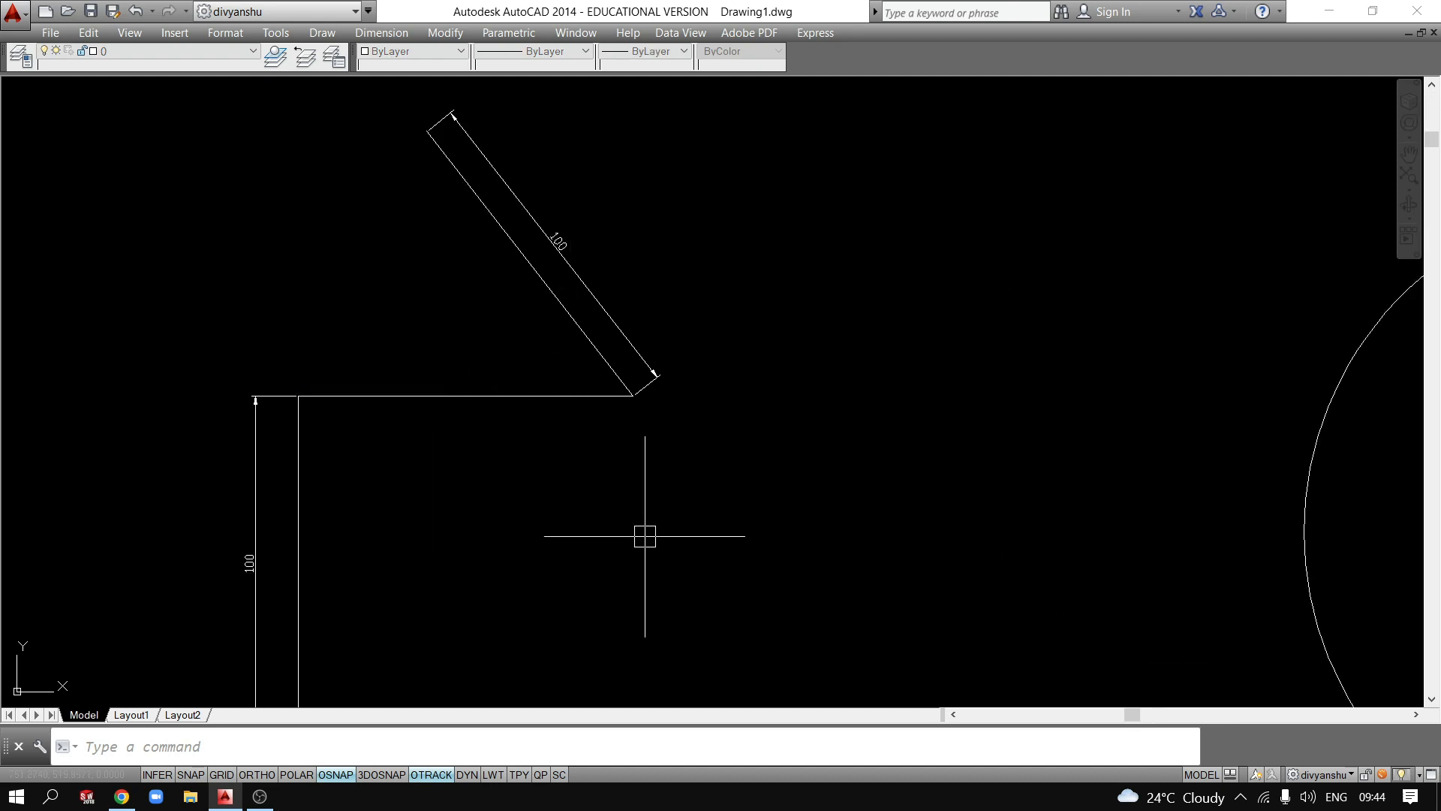
type("da")
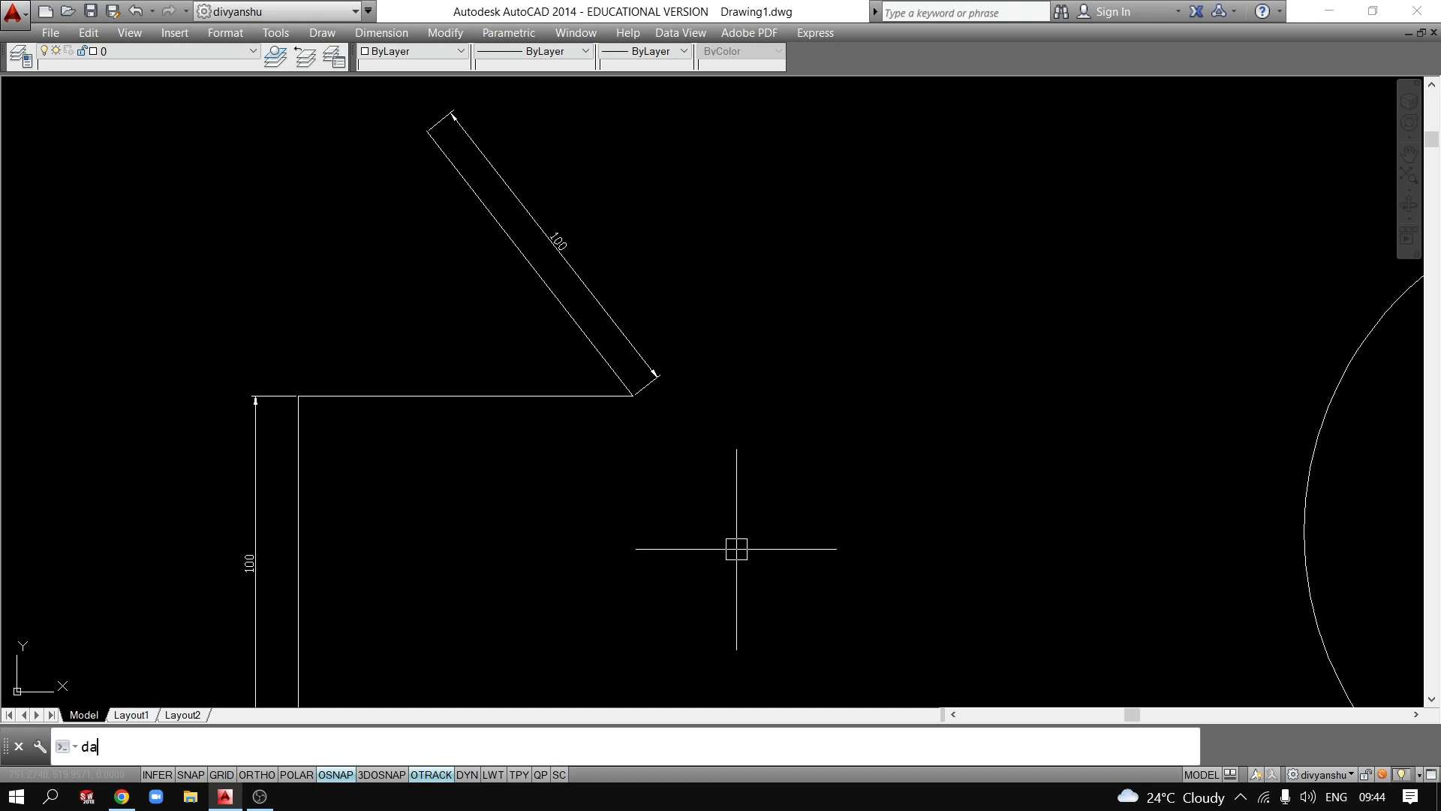
type("n")
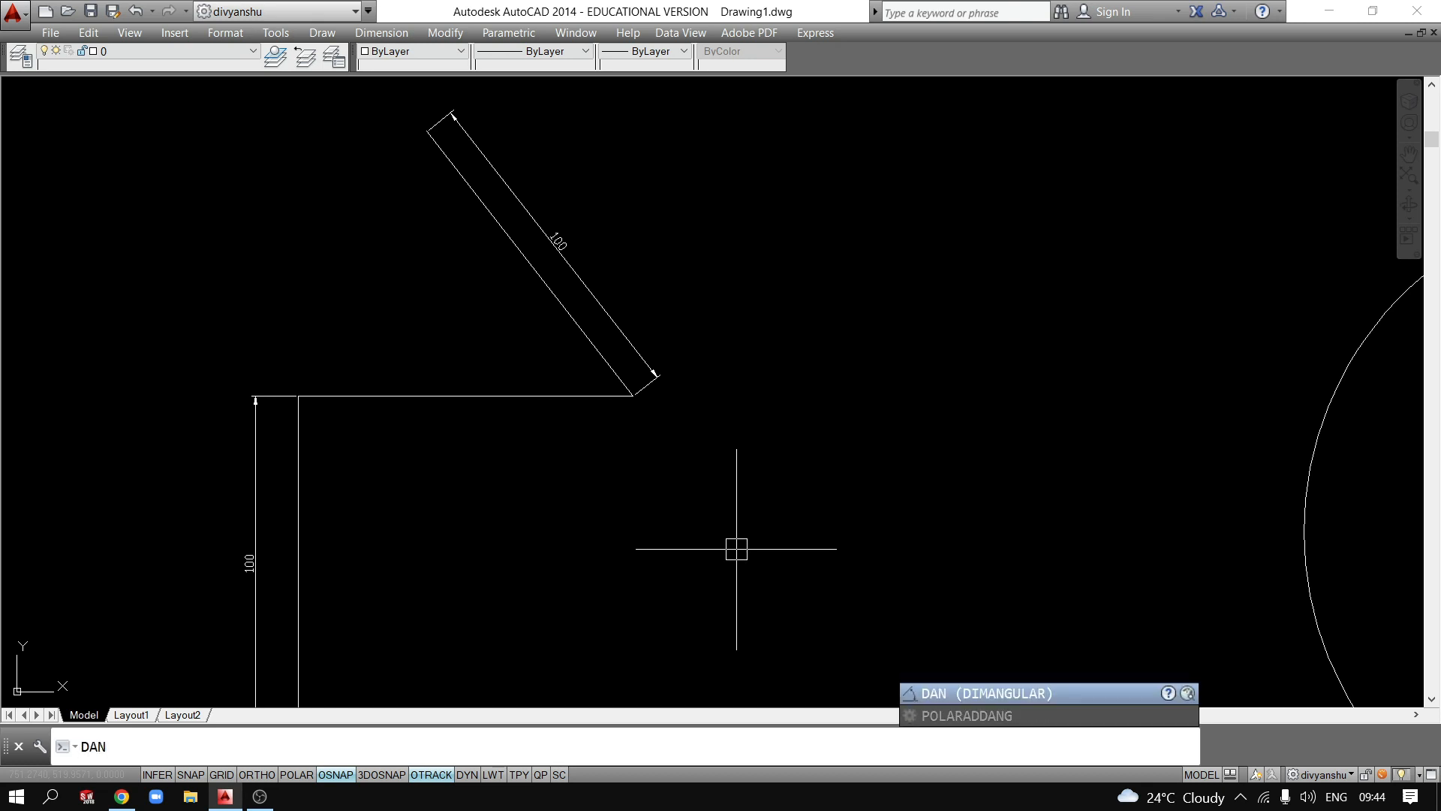
key("Return")
left_click(491, 396)
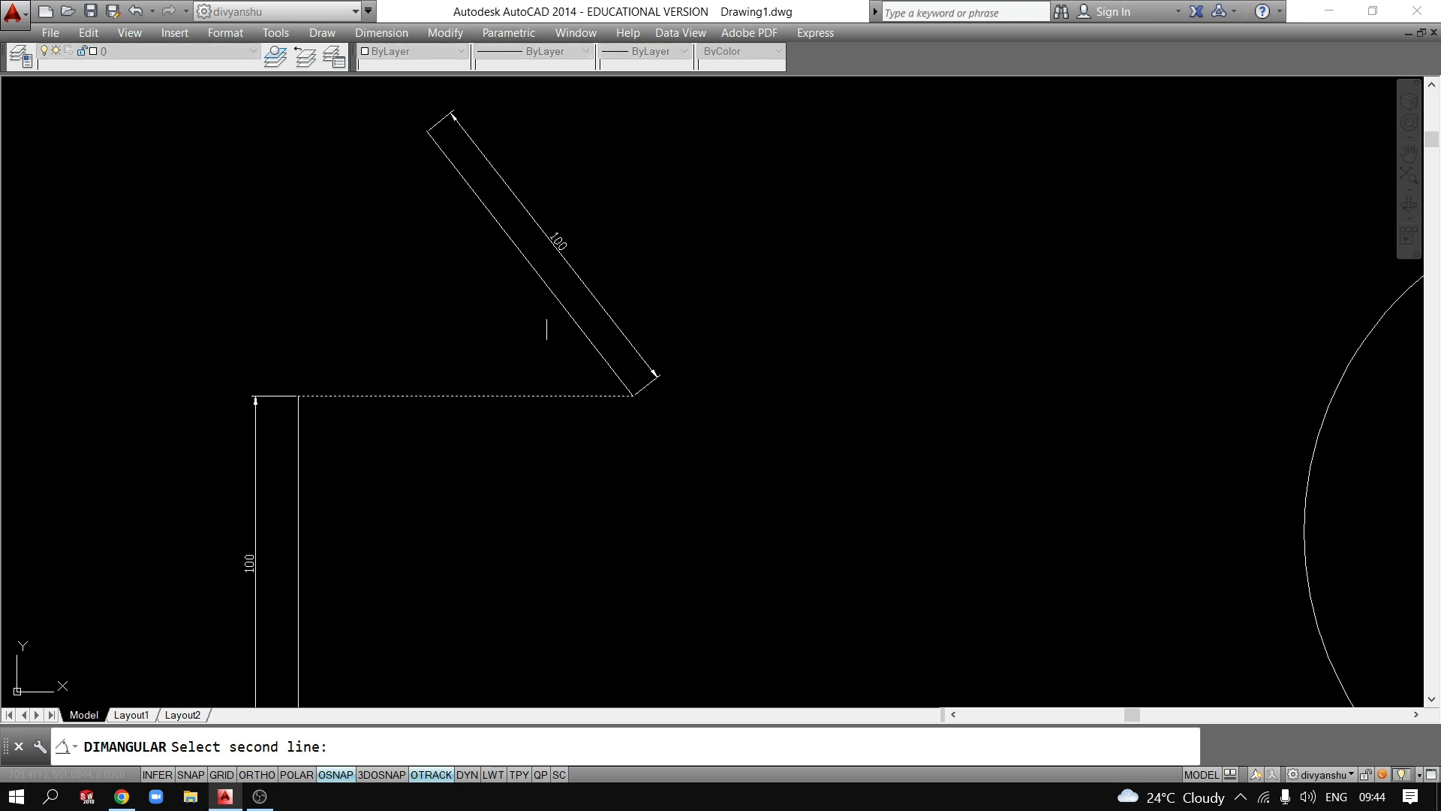
left_click(574, 316)
left_click(437, 306)
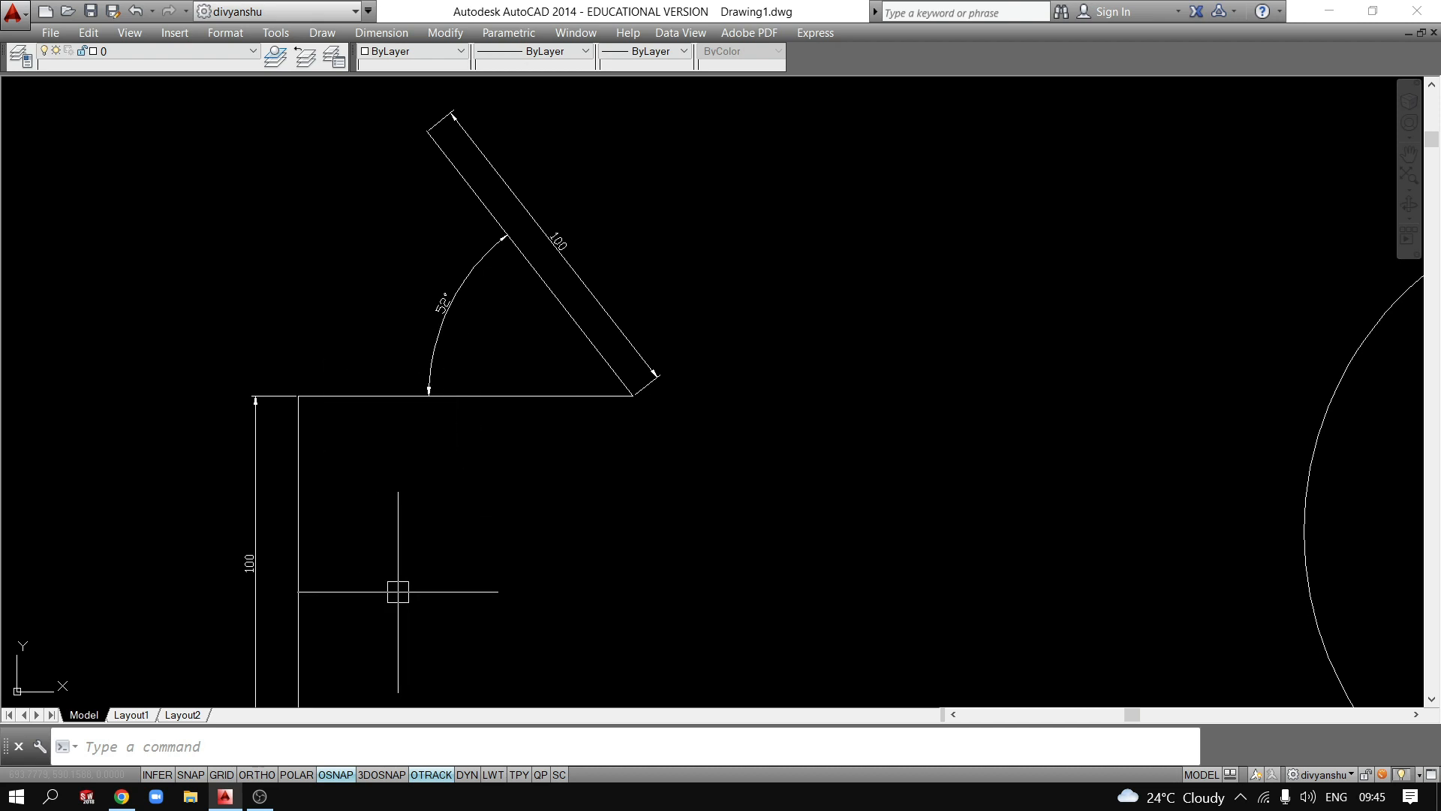
Add an angular dimension between the vertical line and the horizontal line, placing its arc inside the corner.
type("da")
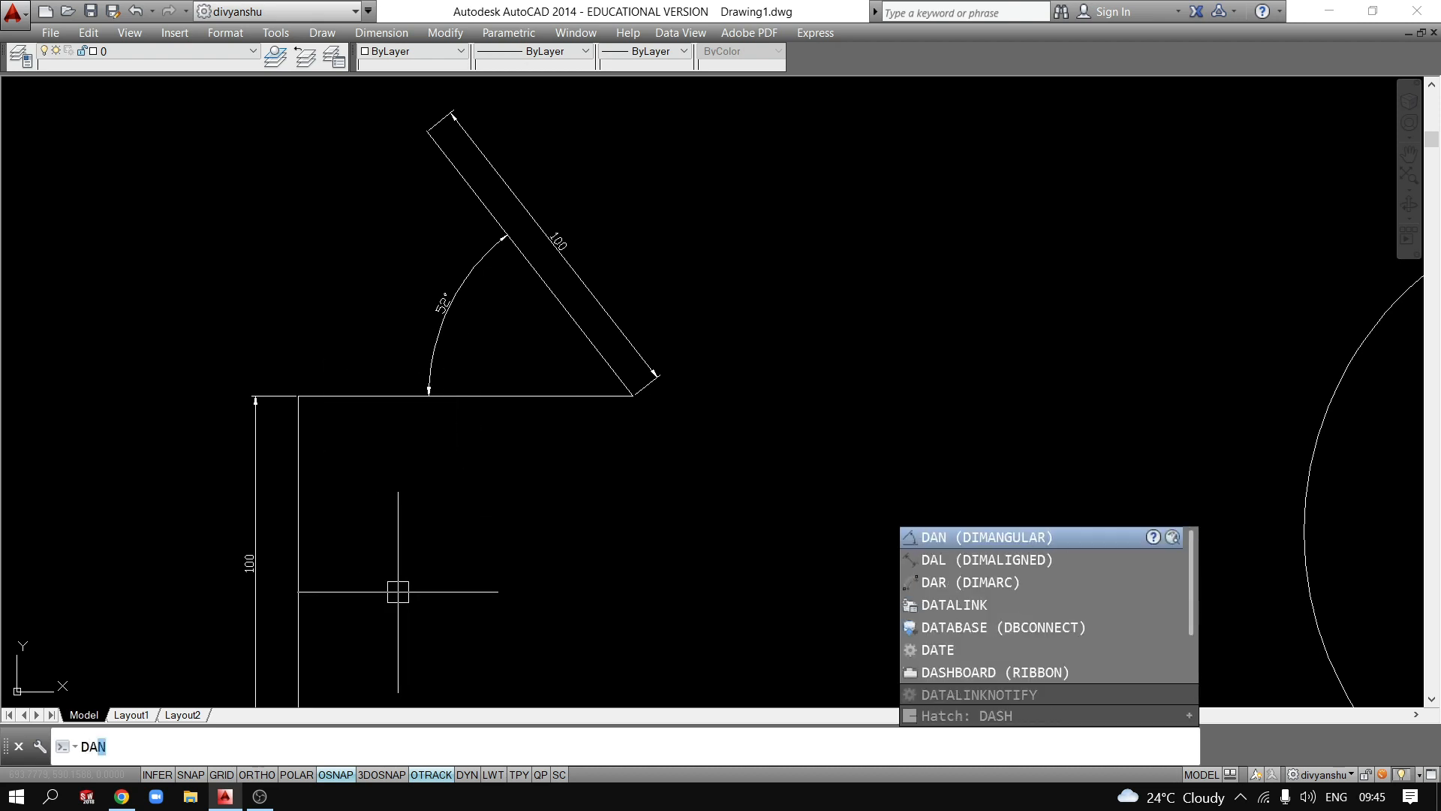
key("Return")
type("n")
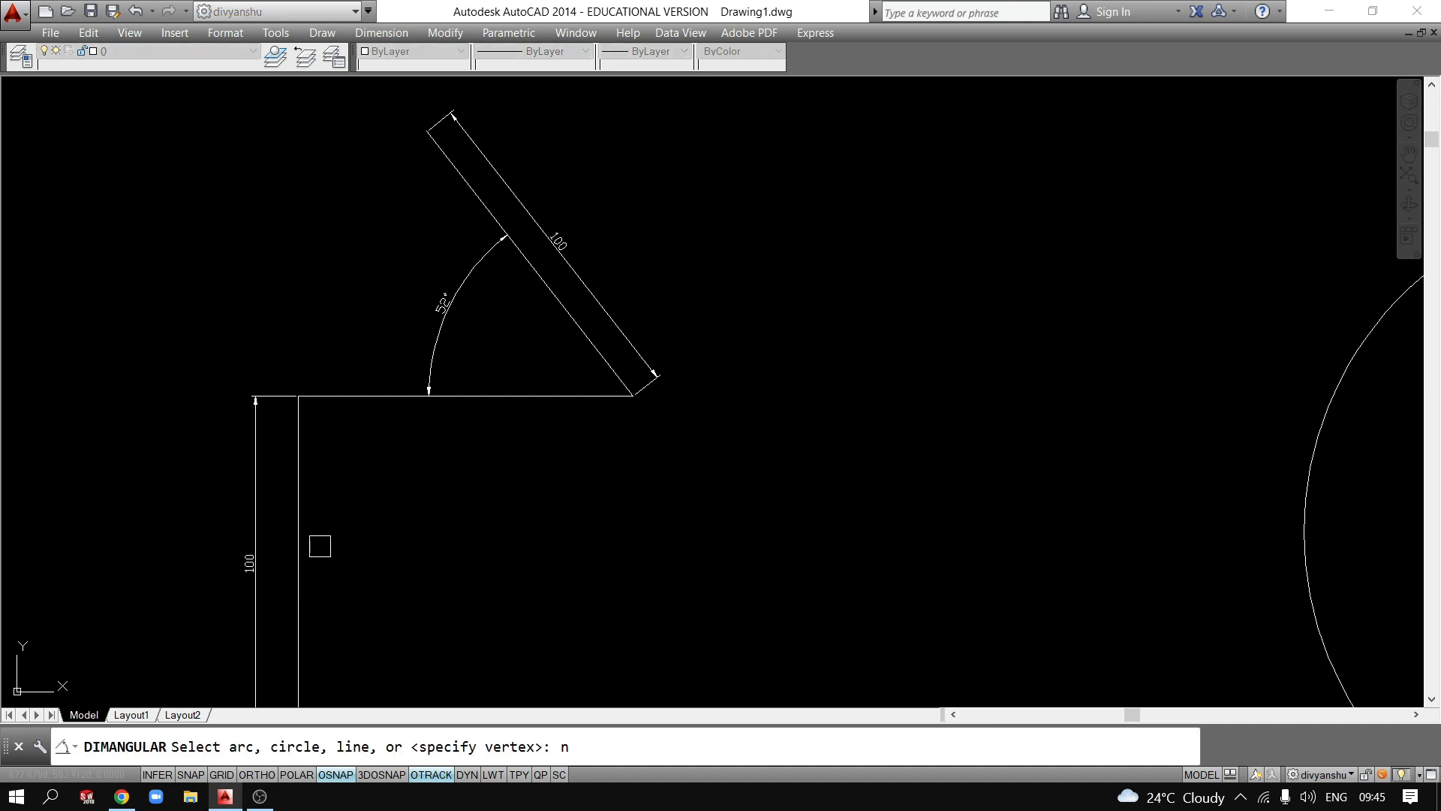
left_click(308, 532)
left_click(351, 395)
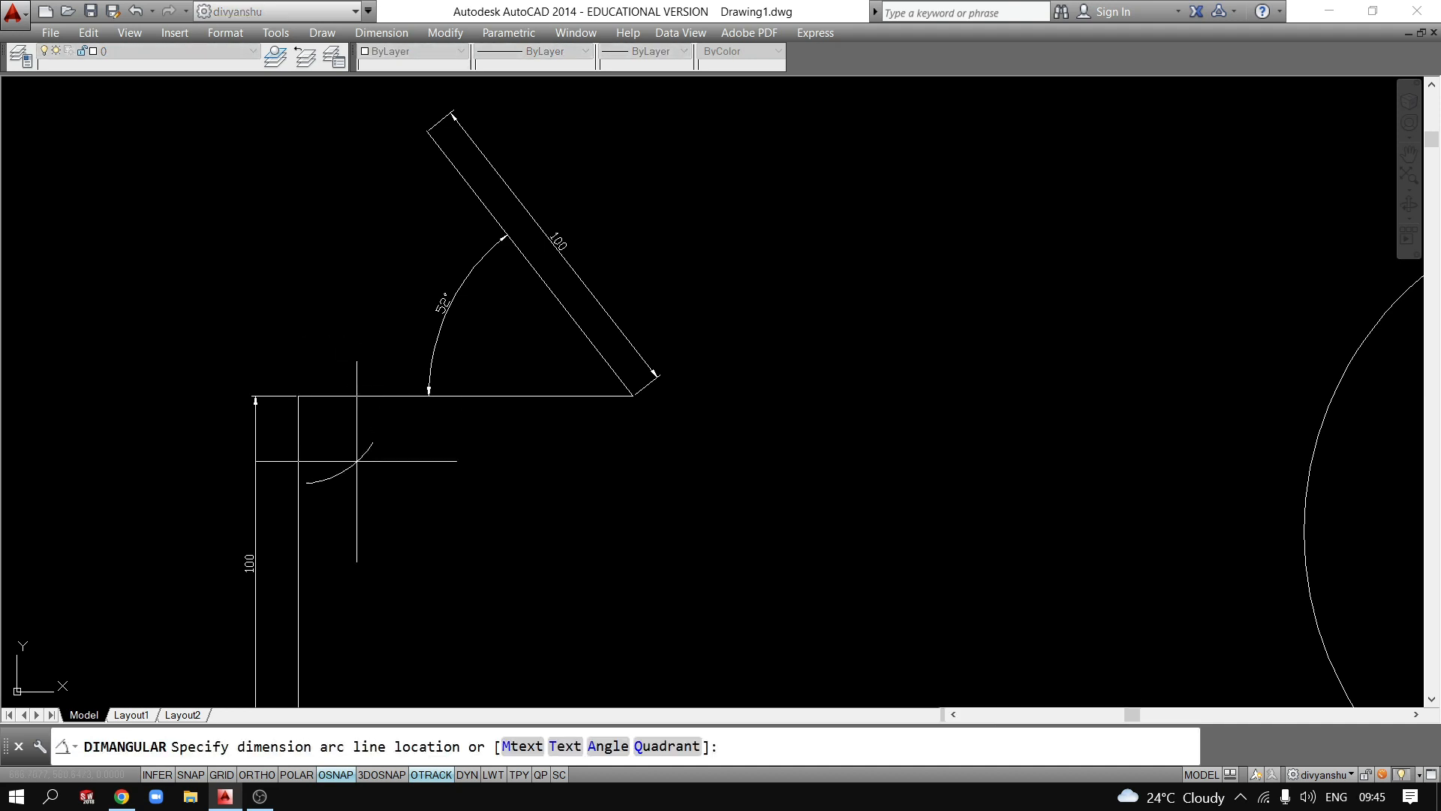
left_click(378, 475)
Add a radius dimension to the large circle, placing its text outside the circle to the upper right.
scroll(751, 569, "down", 2)
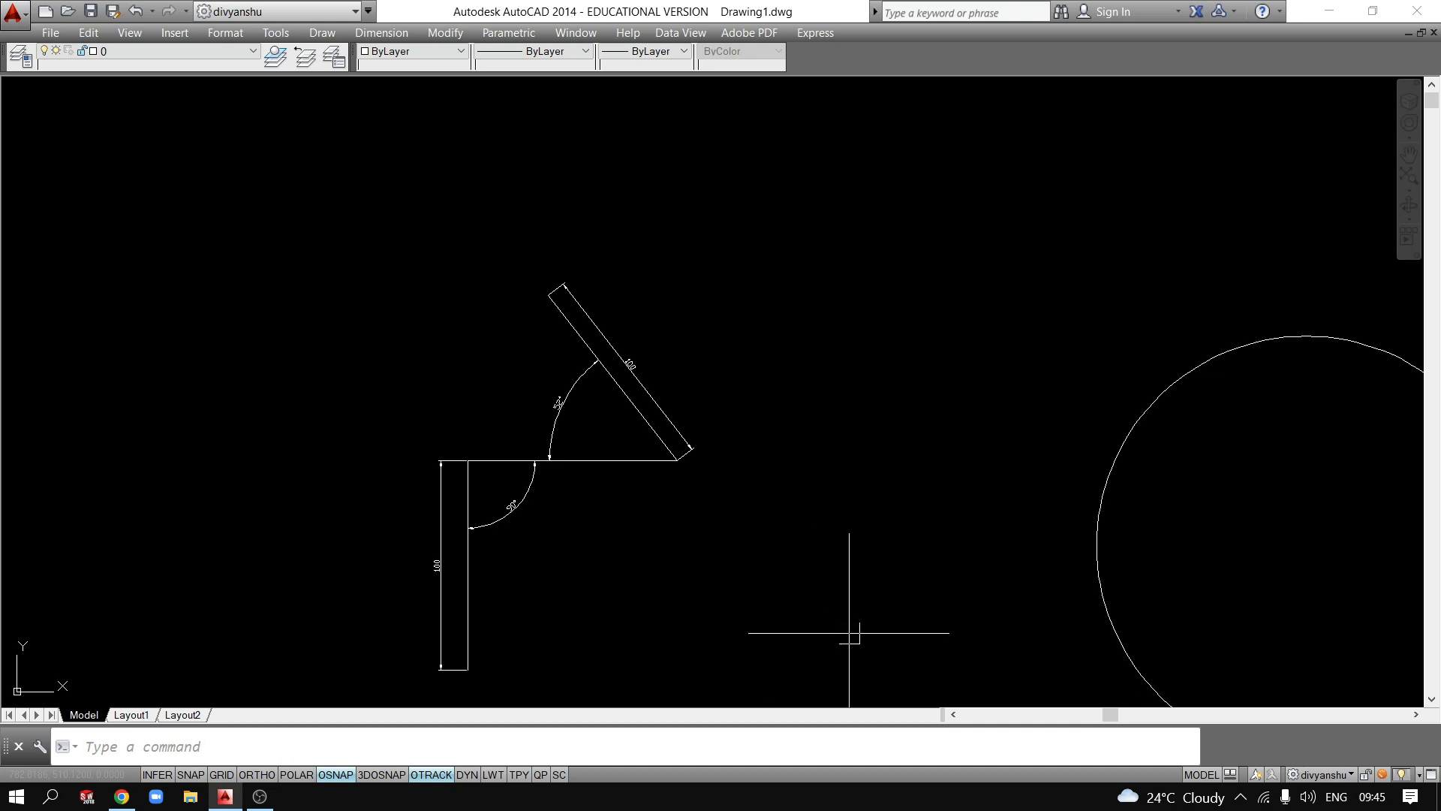
mouse_move(846, 605)
middle_mouse_down()
mouse_move(357, 422)
mouse_move(264, 445)
middle_mouse_up()
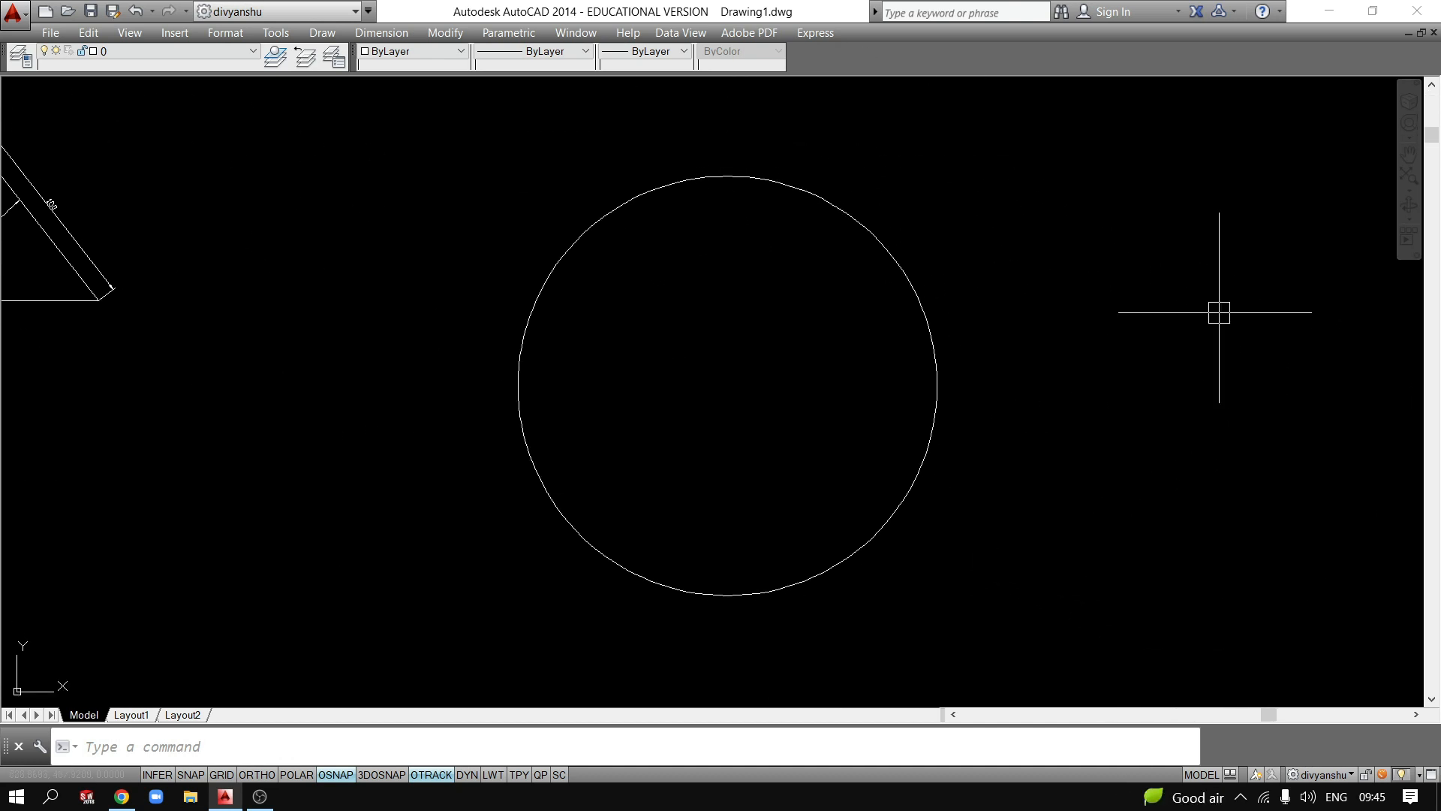
type("dra")
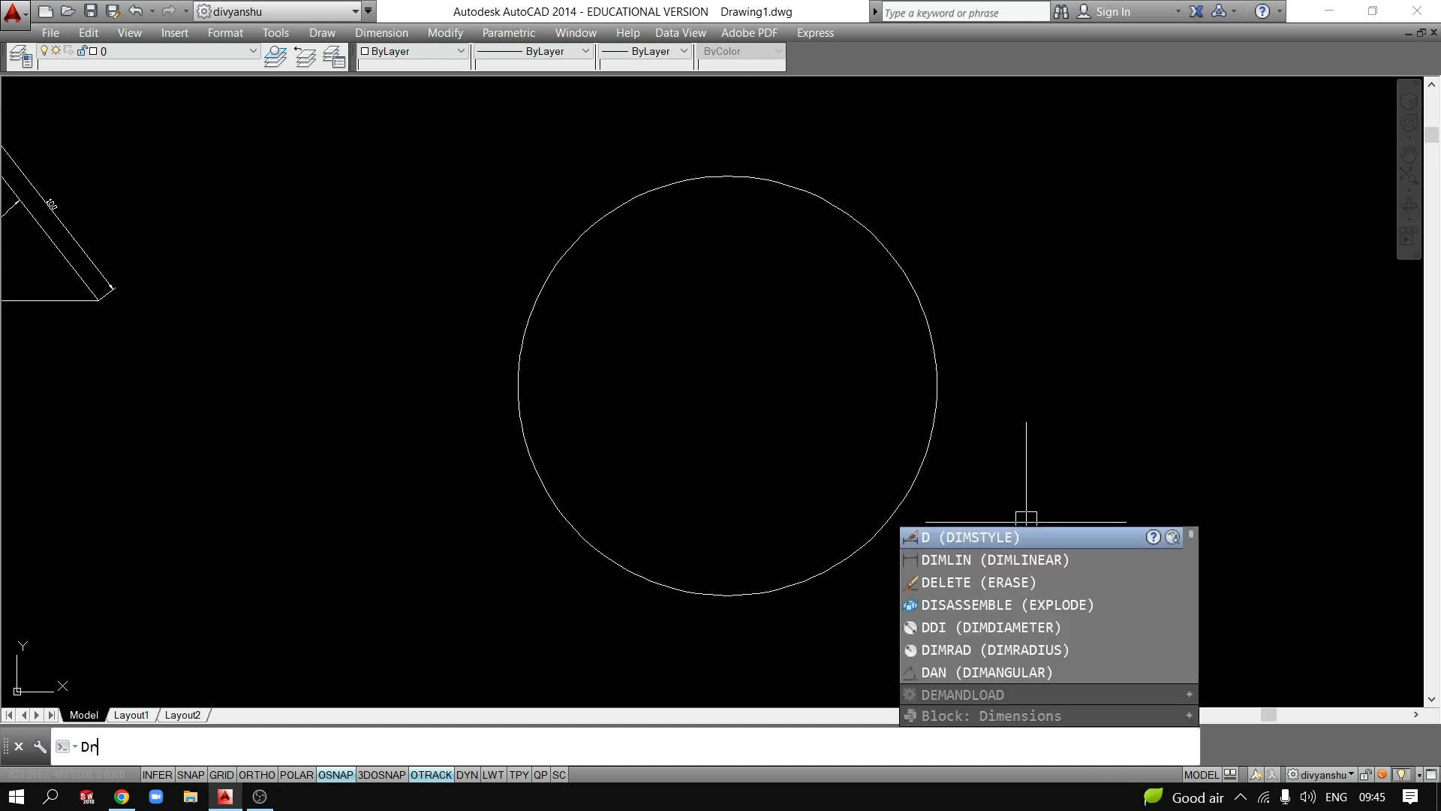
key("Return")
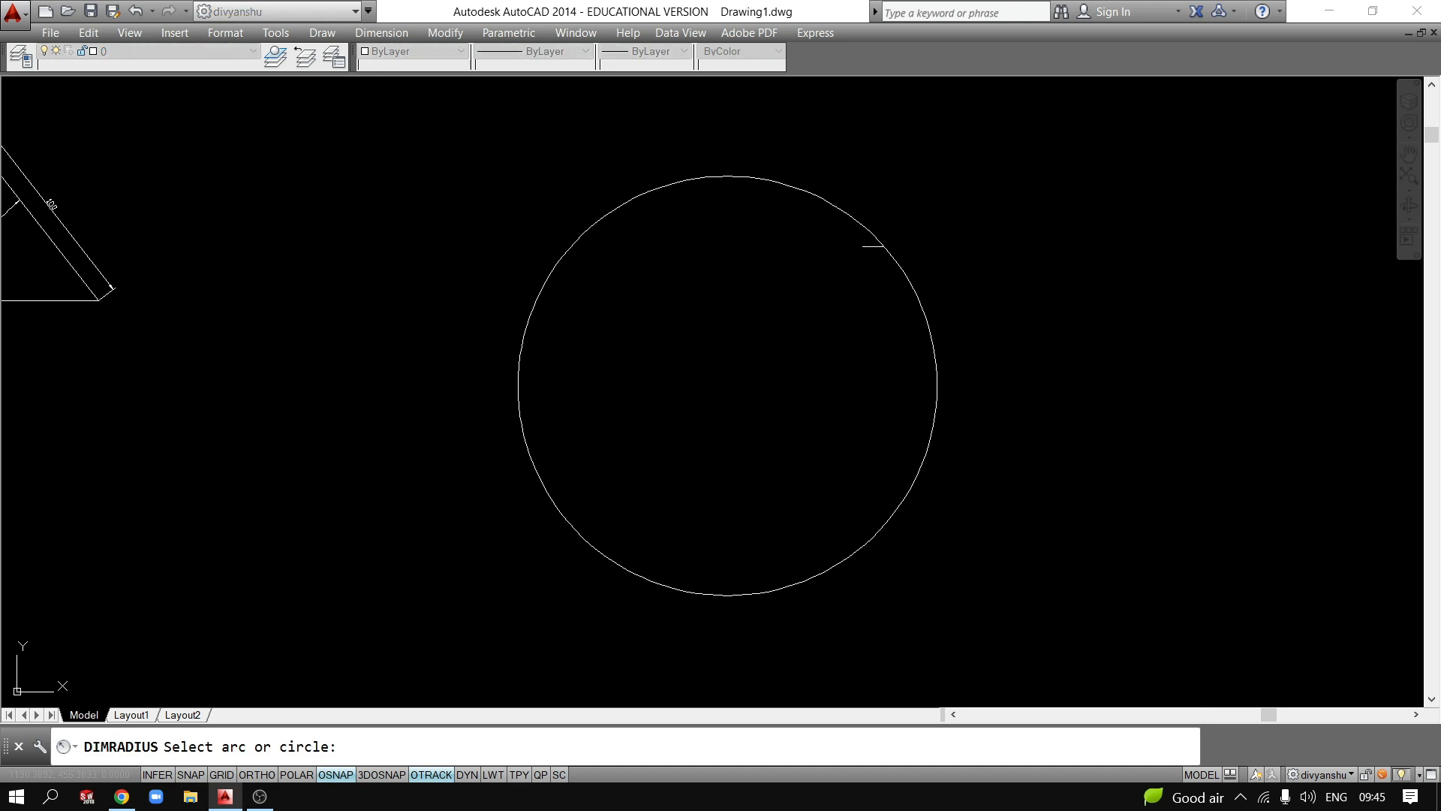
left_click(885, 245)
left_click(973, 165)
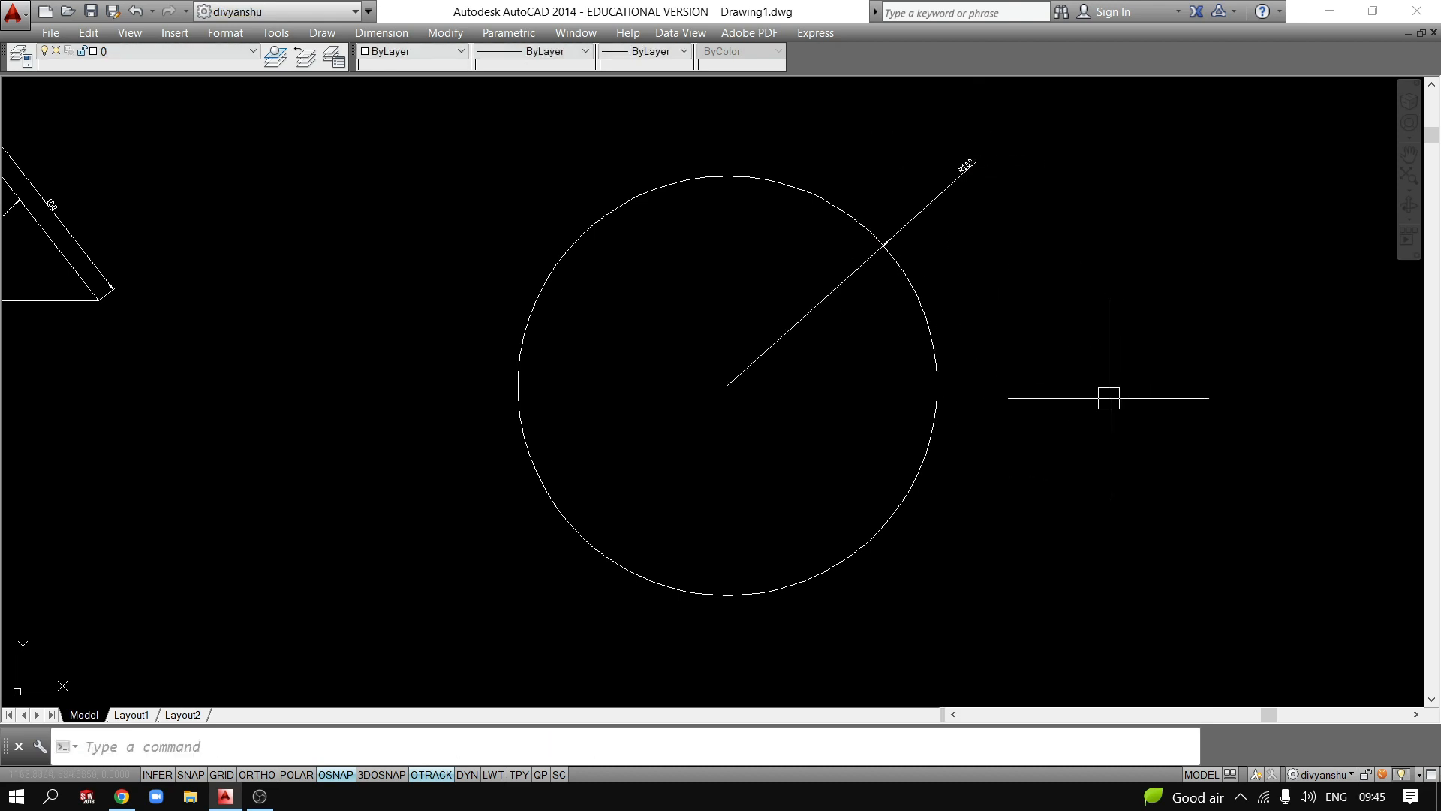
Add a diameter dimension to the circle, placing its text outside the circle just below the radius dimension.
type("ddi")
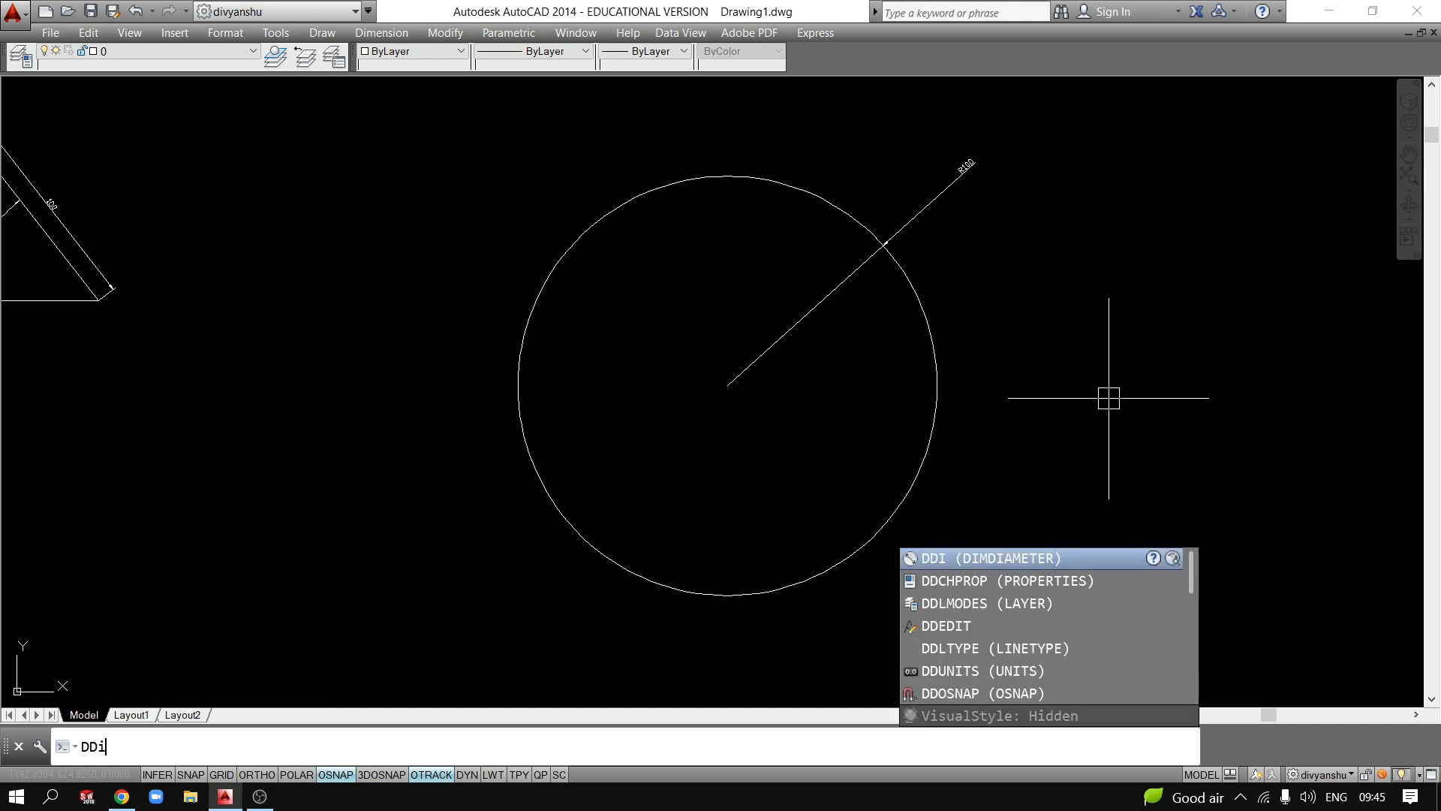
key("Return")
left_click(910, 283)
left_click(956, 270)
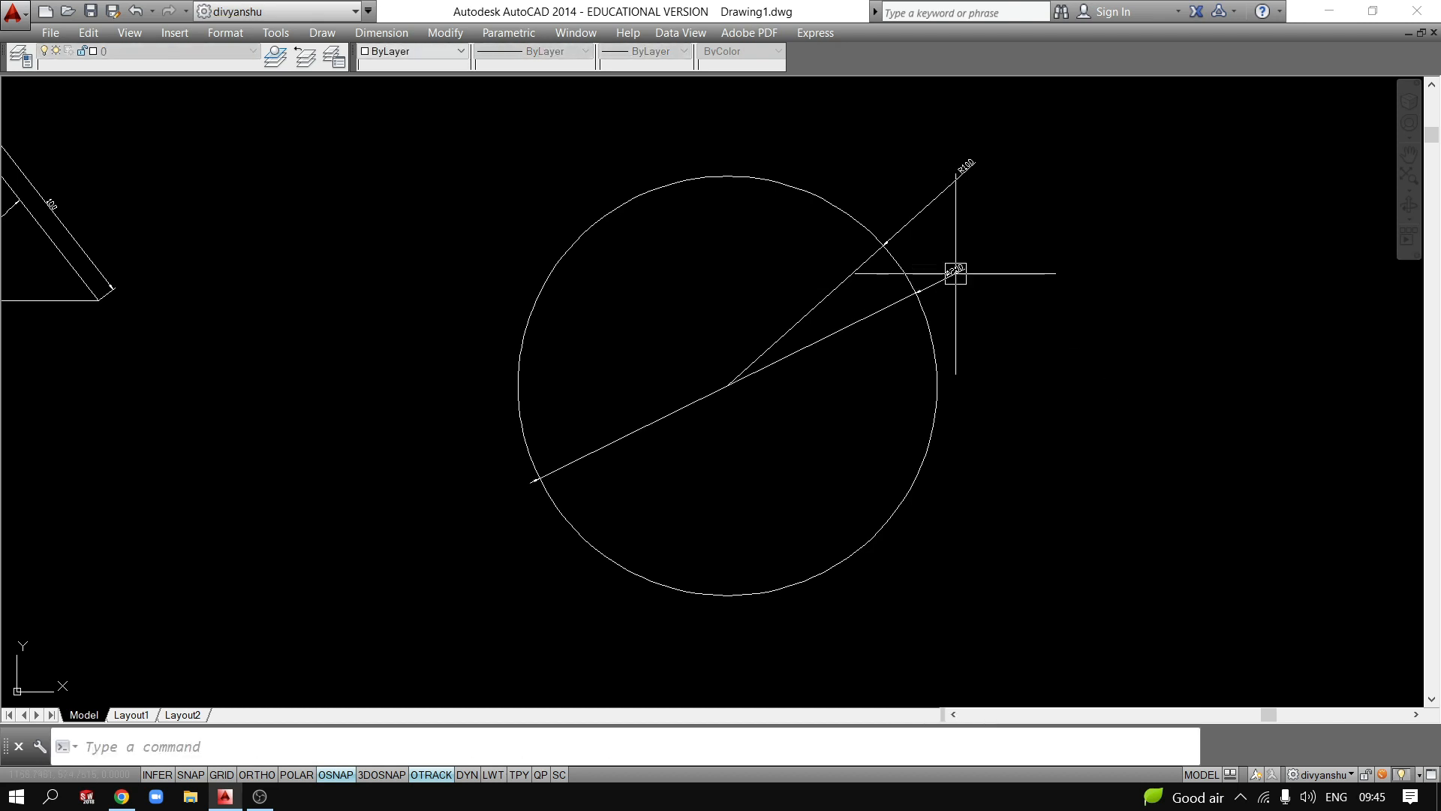
scroll(957, 259, "up", 4)
scroll(957, 259, "down", 6)
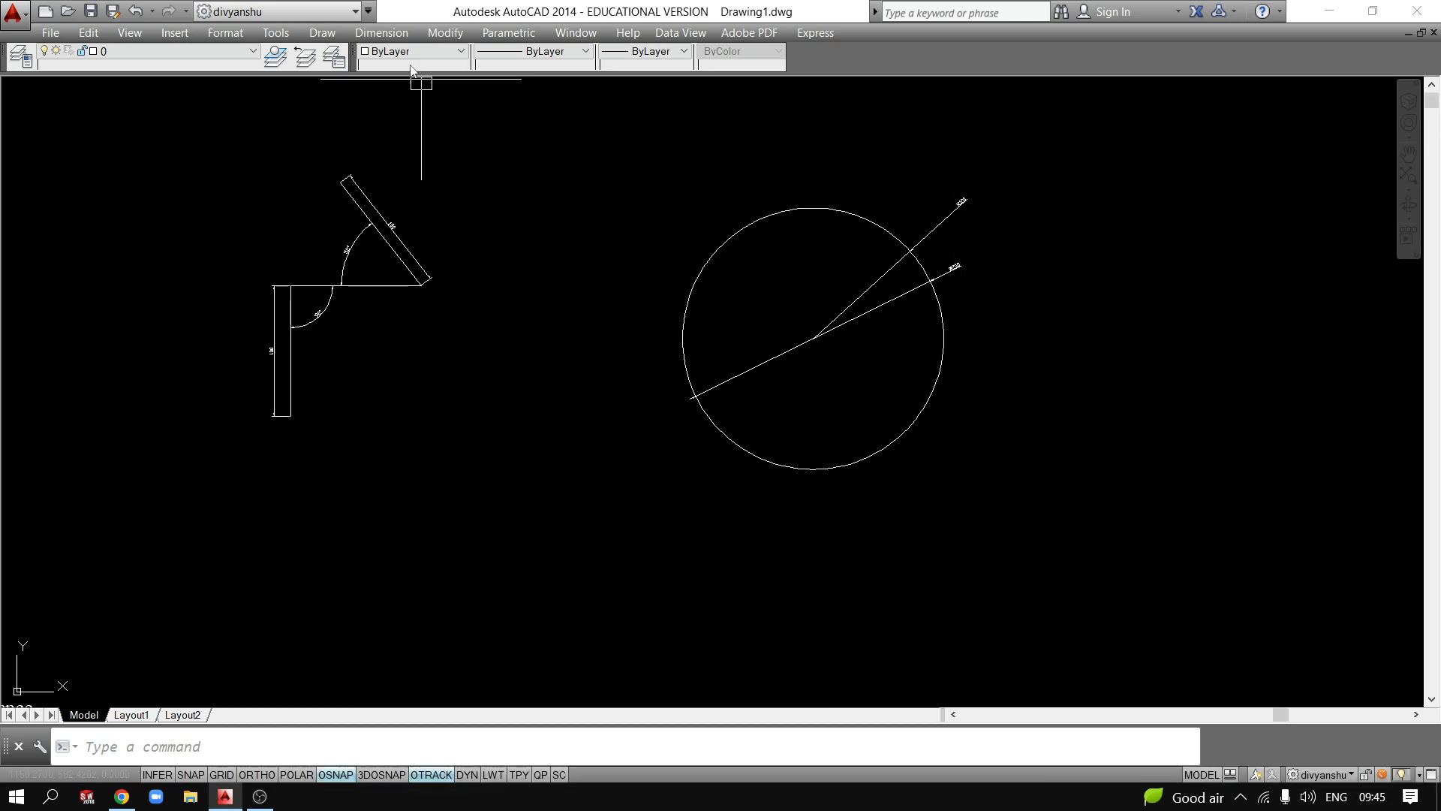
left_click(392, 31)
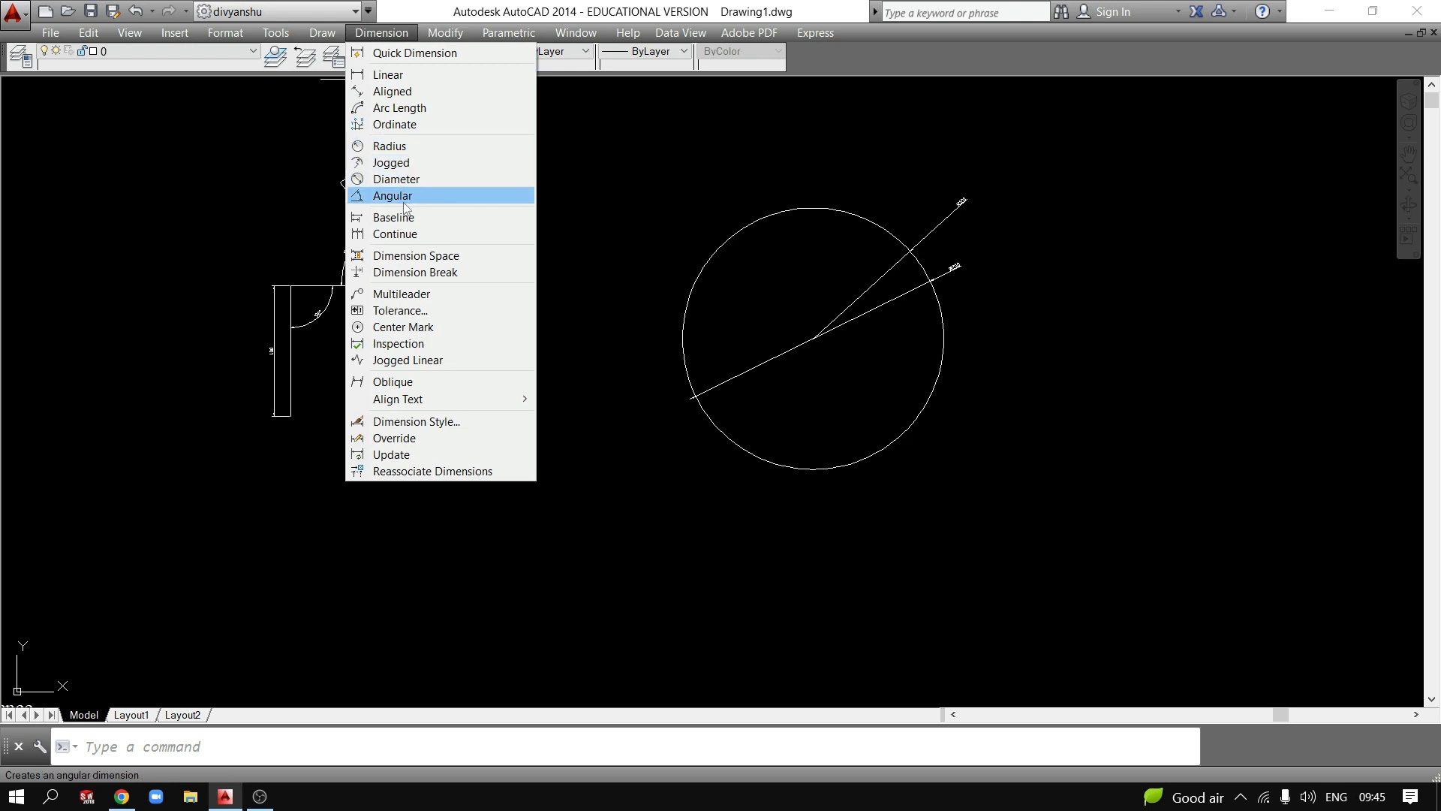
left_click(401, 109)
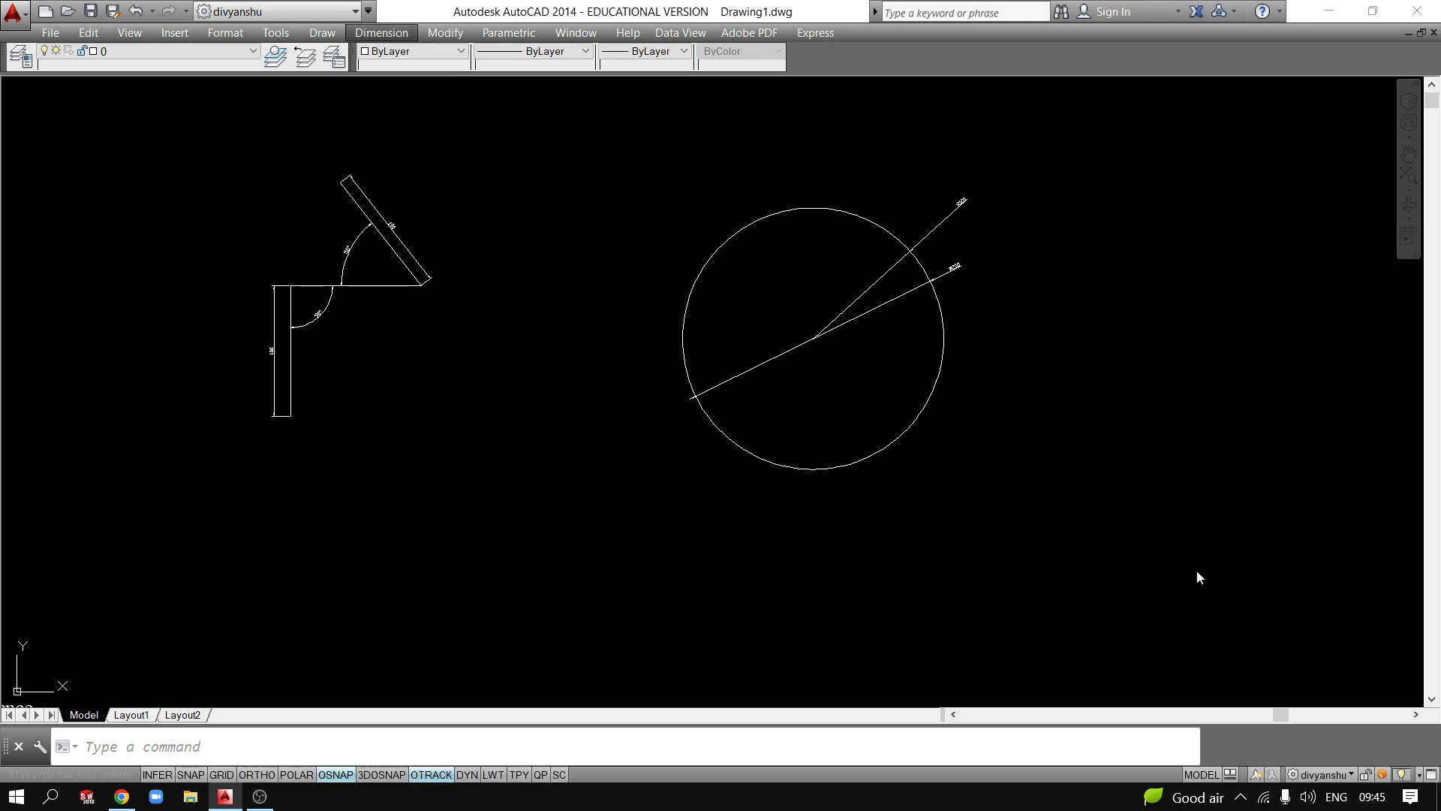
Delete the dimensioned lines, the circle and all their dimensions together with one crossing selection.
left_click(1130, 563)
left_click(1041, 513)
left_click(975, 534)
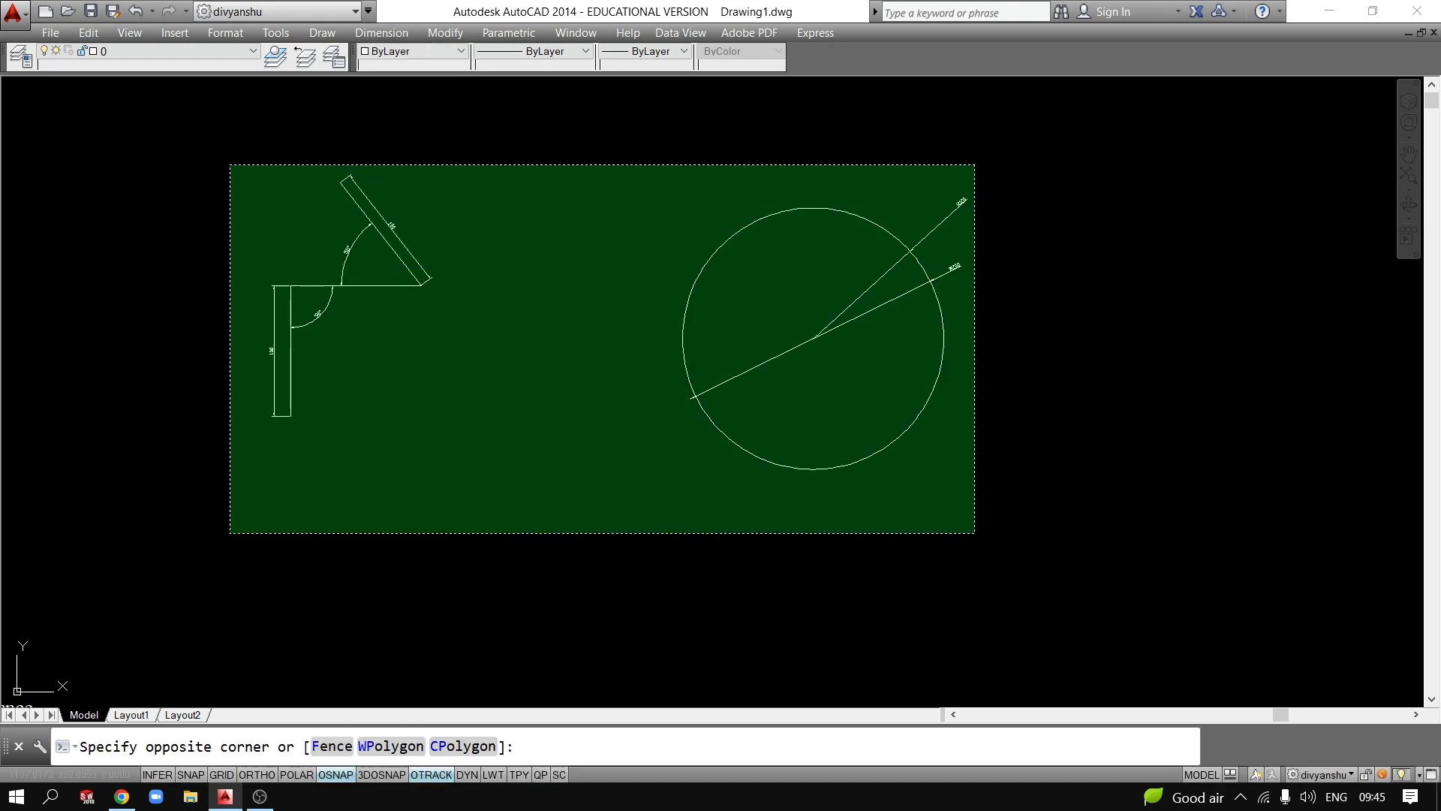
left_click(230, 164)
key("Delete")
Start a wide, shallow arc bulging upward in the empty drawing area by setting its start point and second point.
type("a")
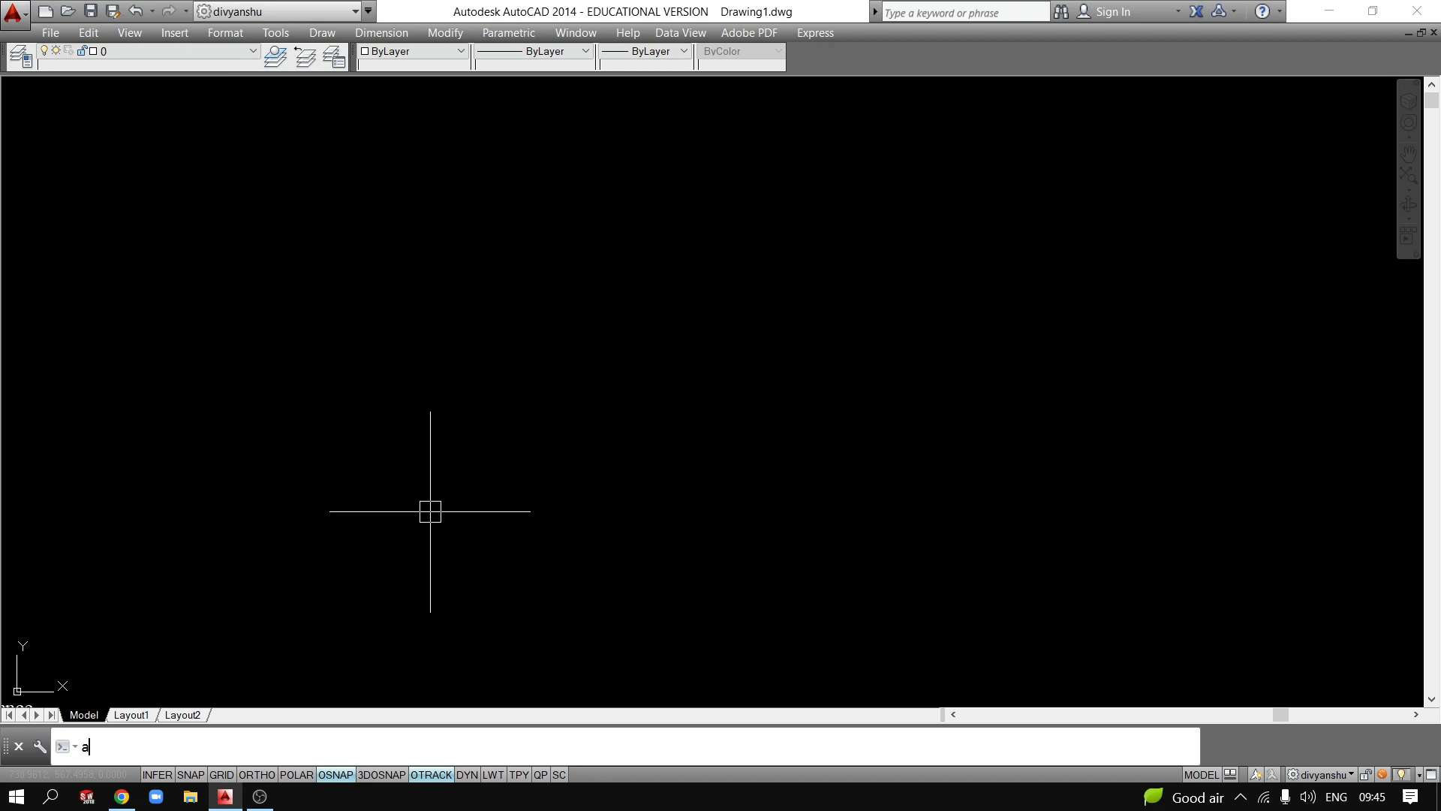
type("rc")
key("Return")
left_click(371, 426)
left_click(653, 336)
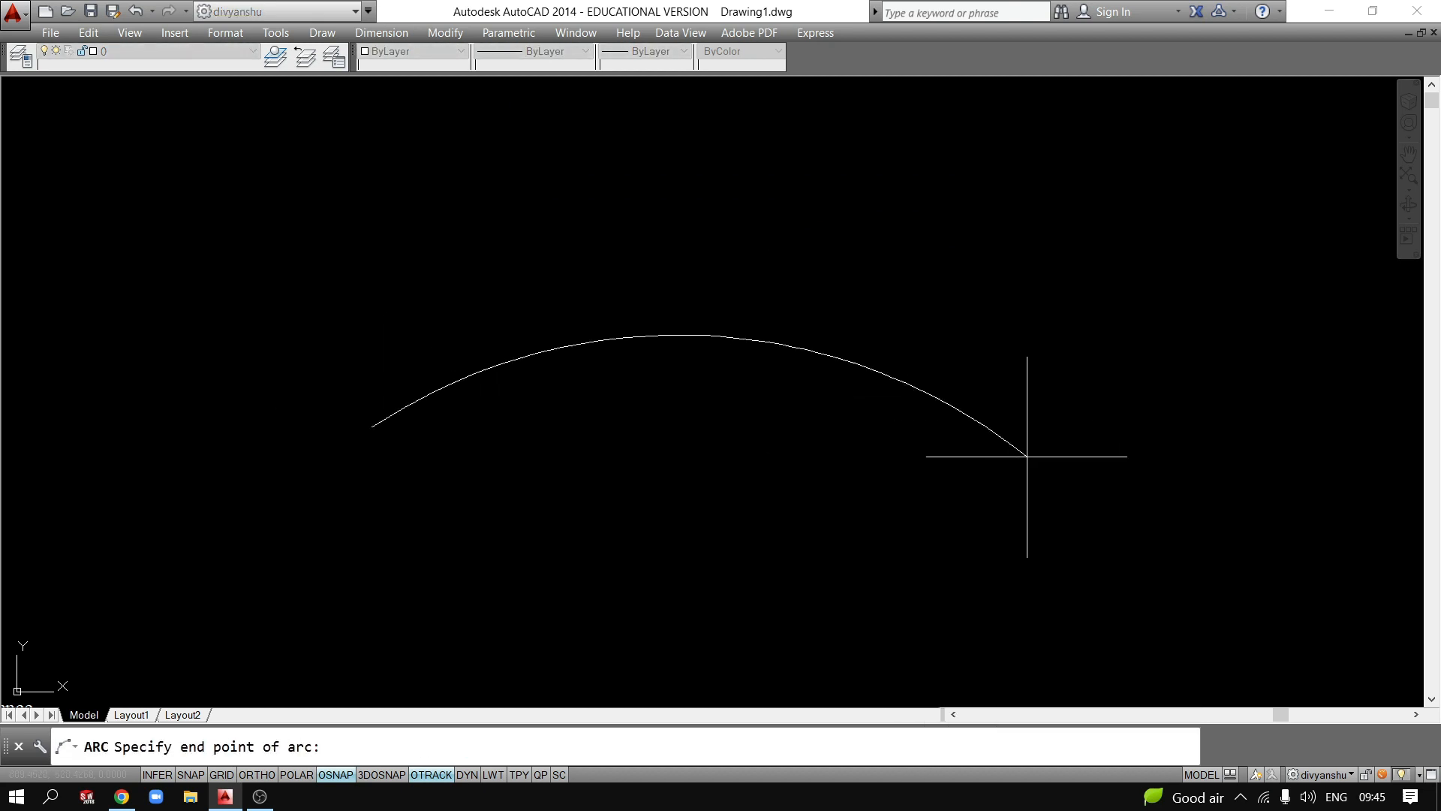
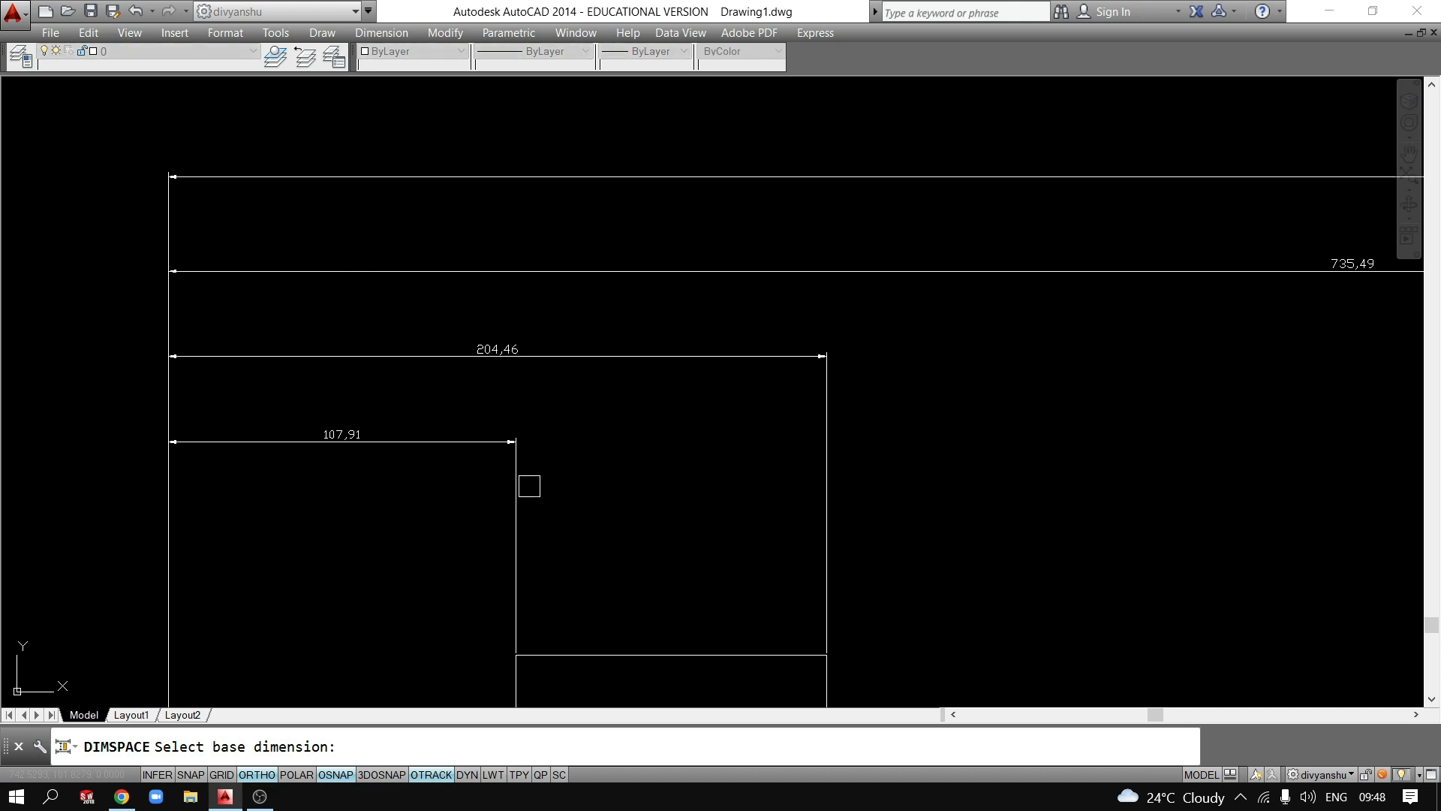
Space the stacked baseline dimensions much farther apart with Dimension Space, using the shortest dimension, 107,91, as the base.
left_click(368, 440)
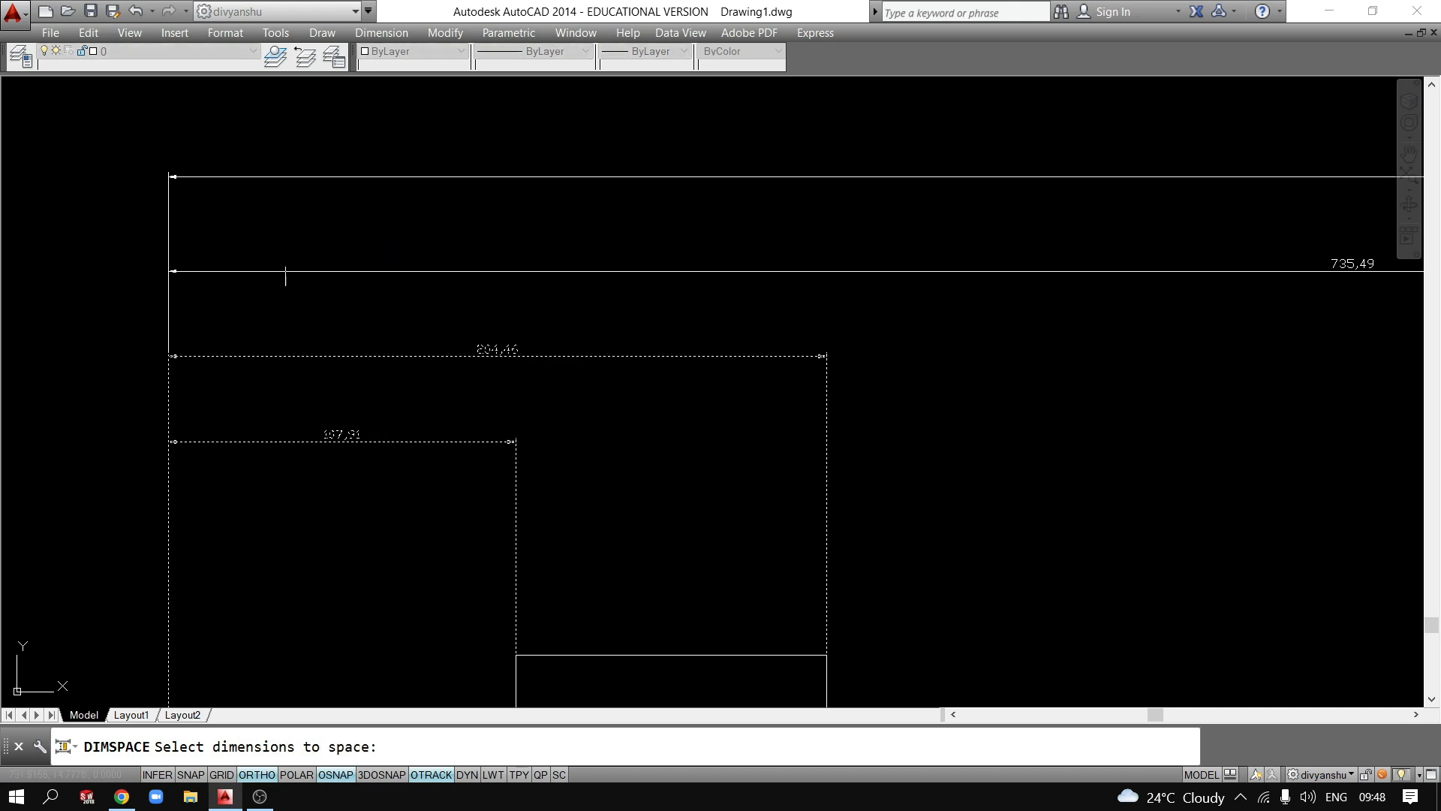
left_click(290, 177)
key("Return")
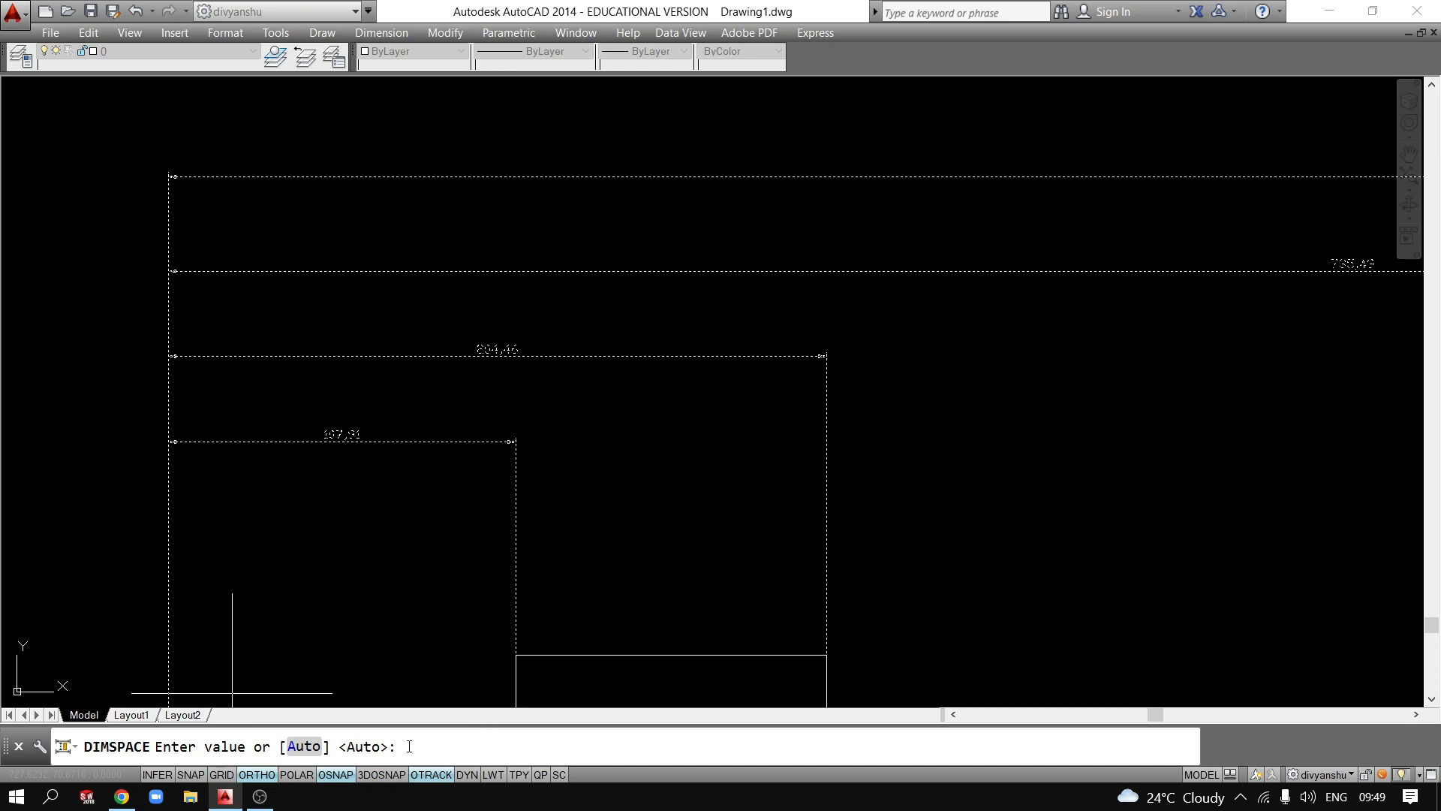
key("Return")
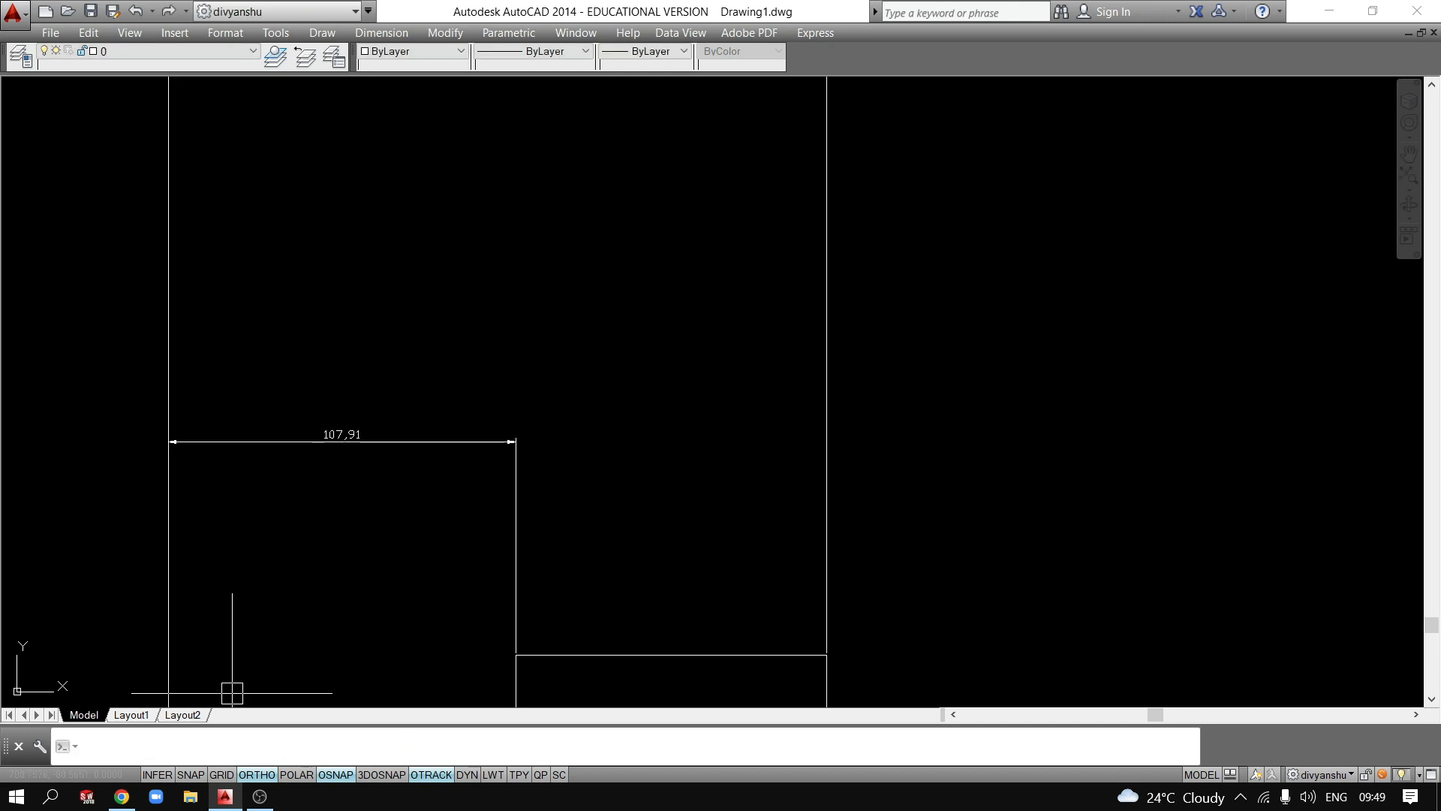
Try an even wider Dimension Space spacing for the stacked dimensions, measured from the shortest one, and undo it.
scroll(232, 693, "down", 5)
mouse_move(666, 448)
middle_mouse_down()
mouse_move(573, 673)
mouse_move(557, 531)
middle_mouse_up()
left_click(445, 32)
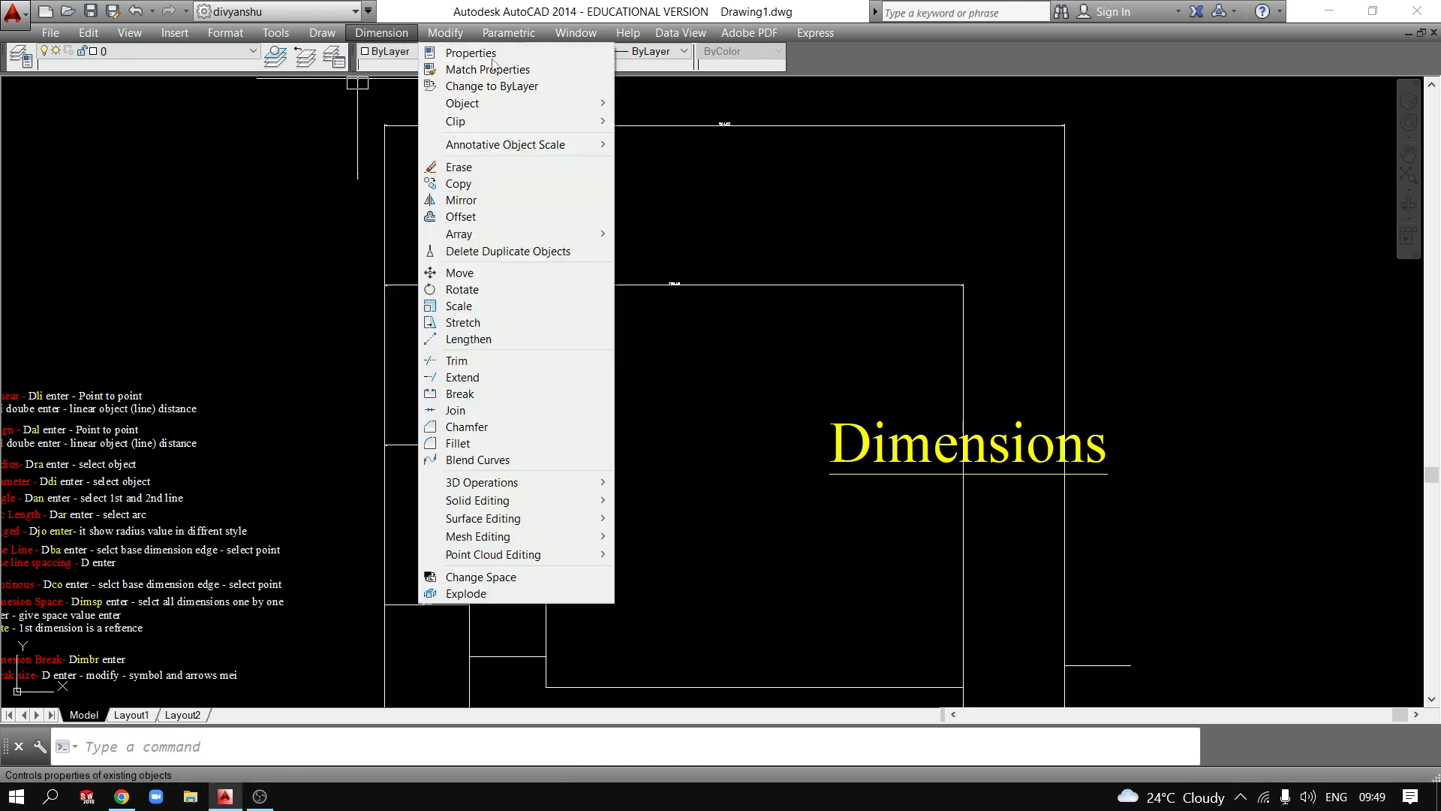
mouse_move(415, 37)
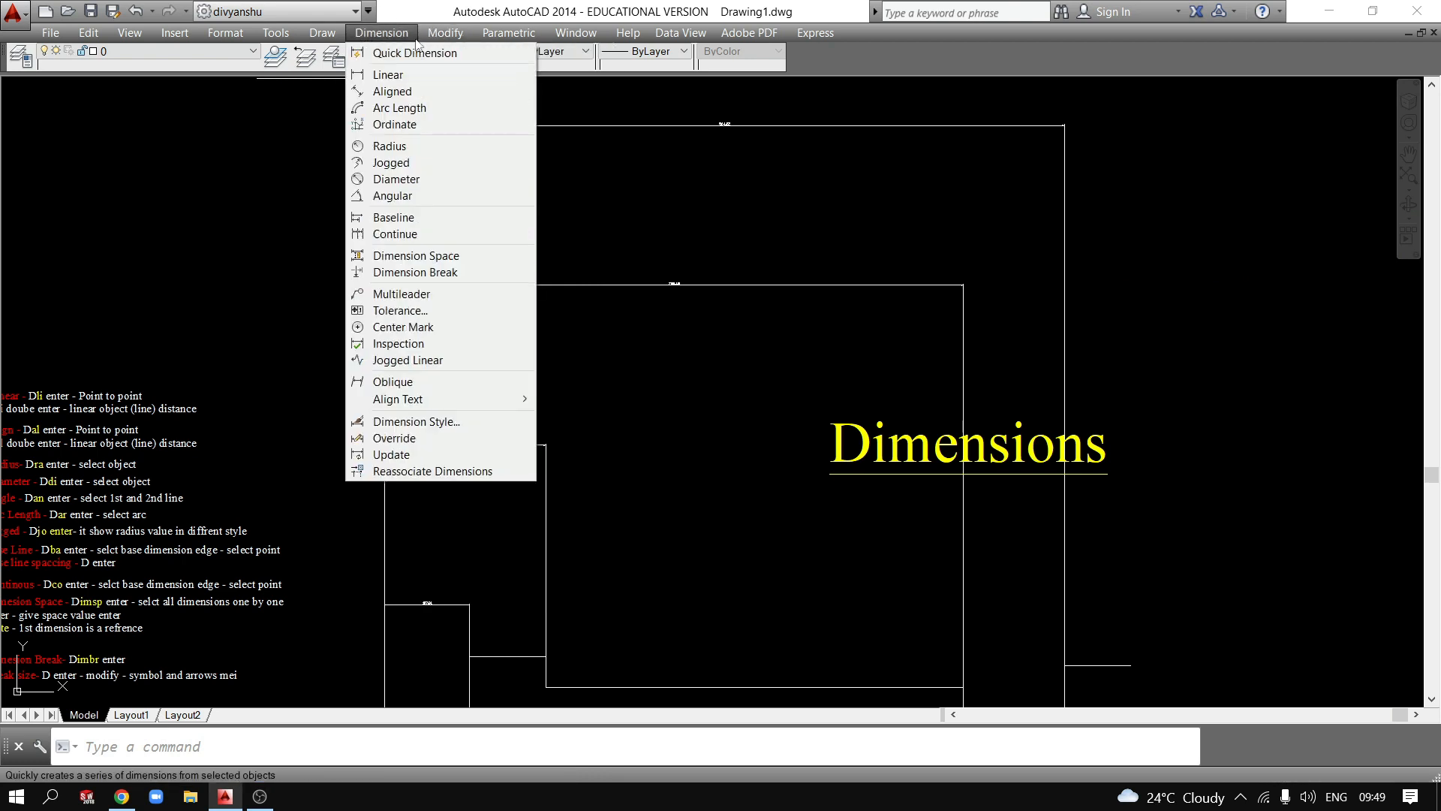
left_click(416, 255)
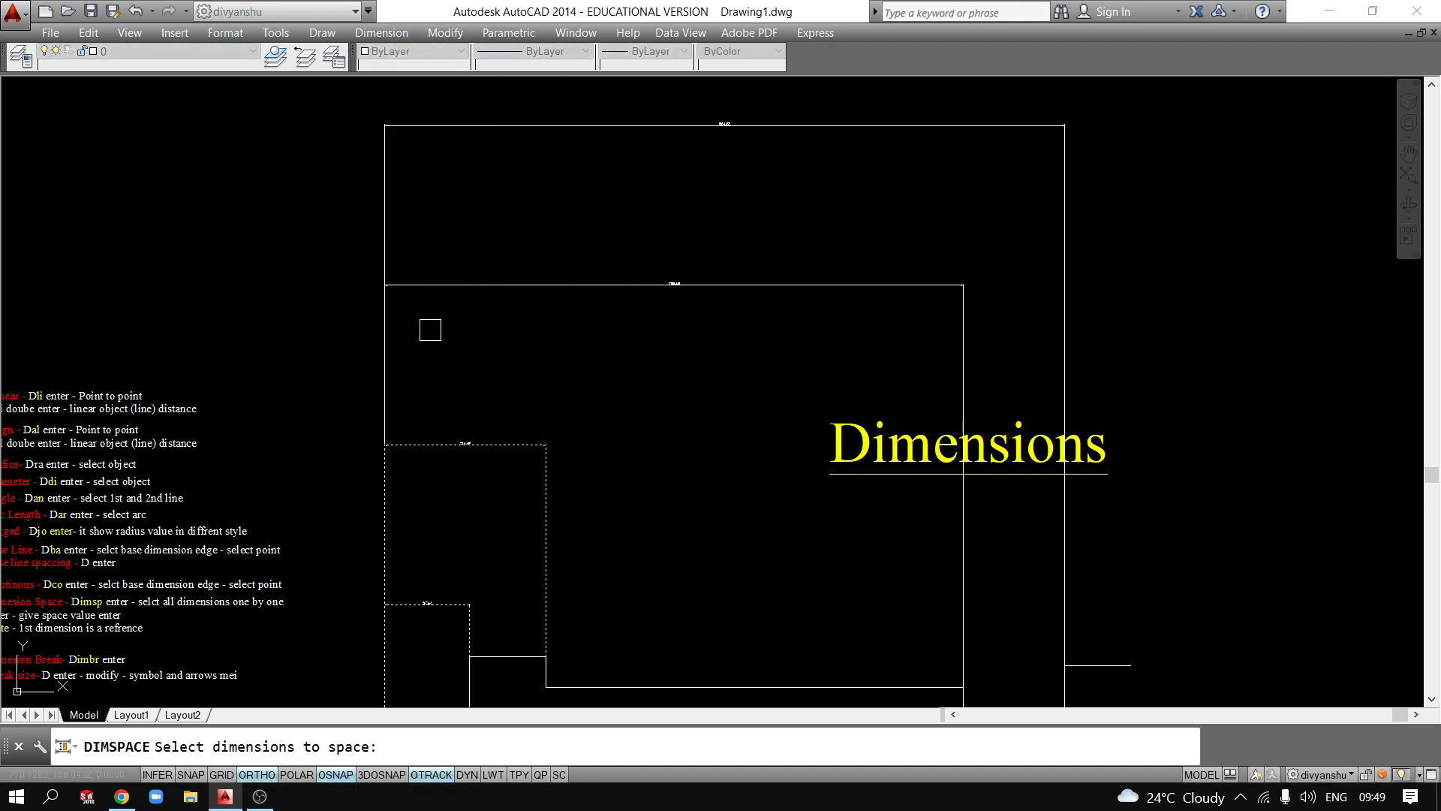
left_click(437, 129)
key("Return")
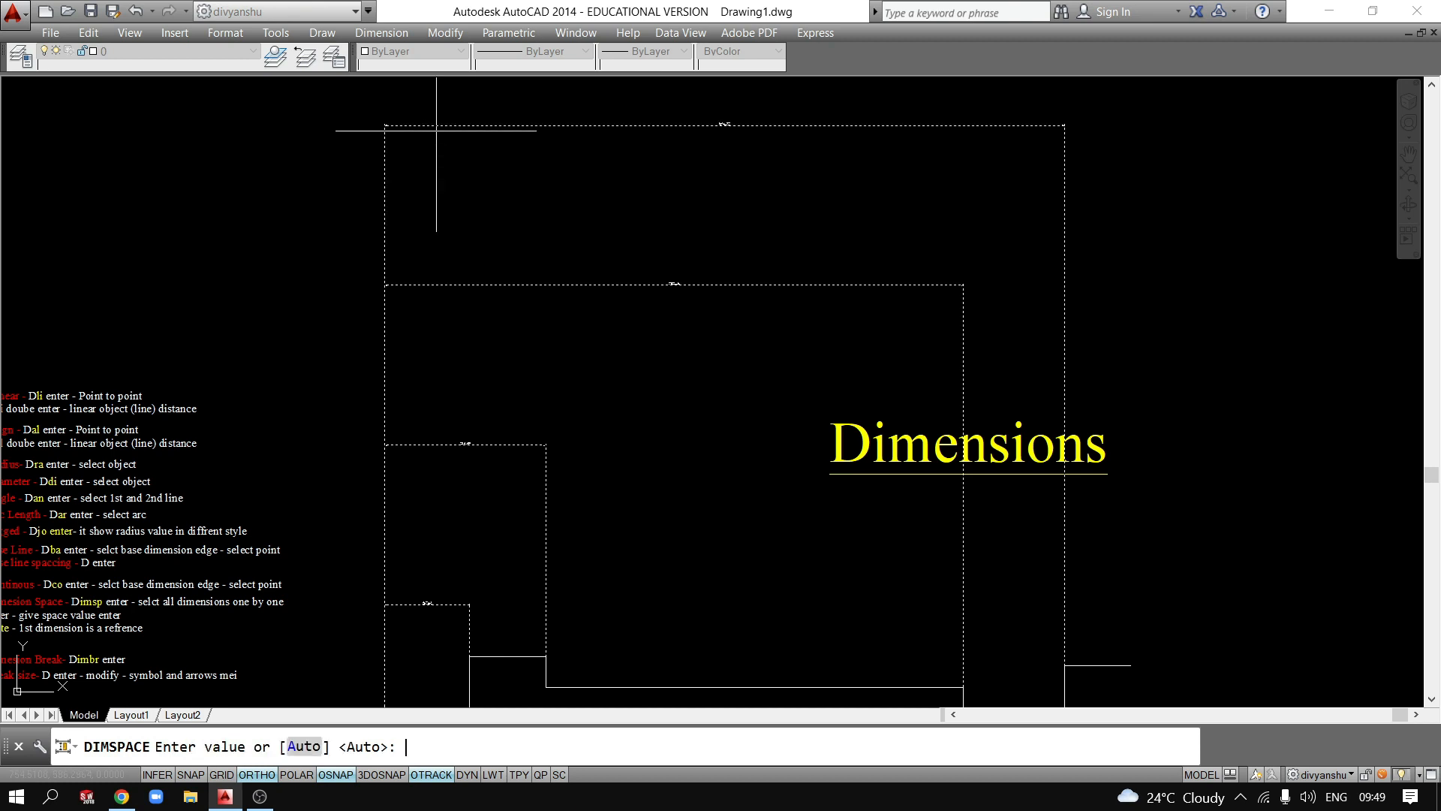
key("Return")
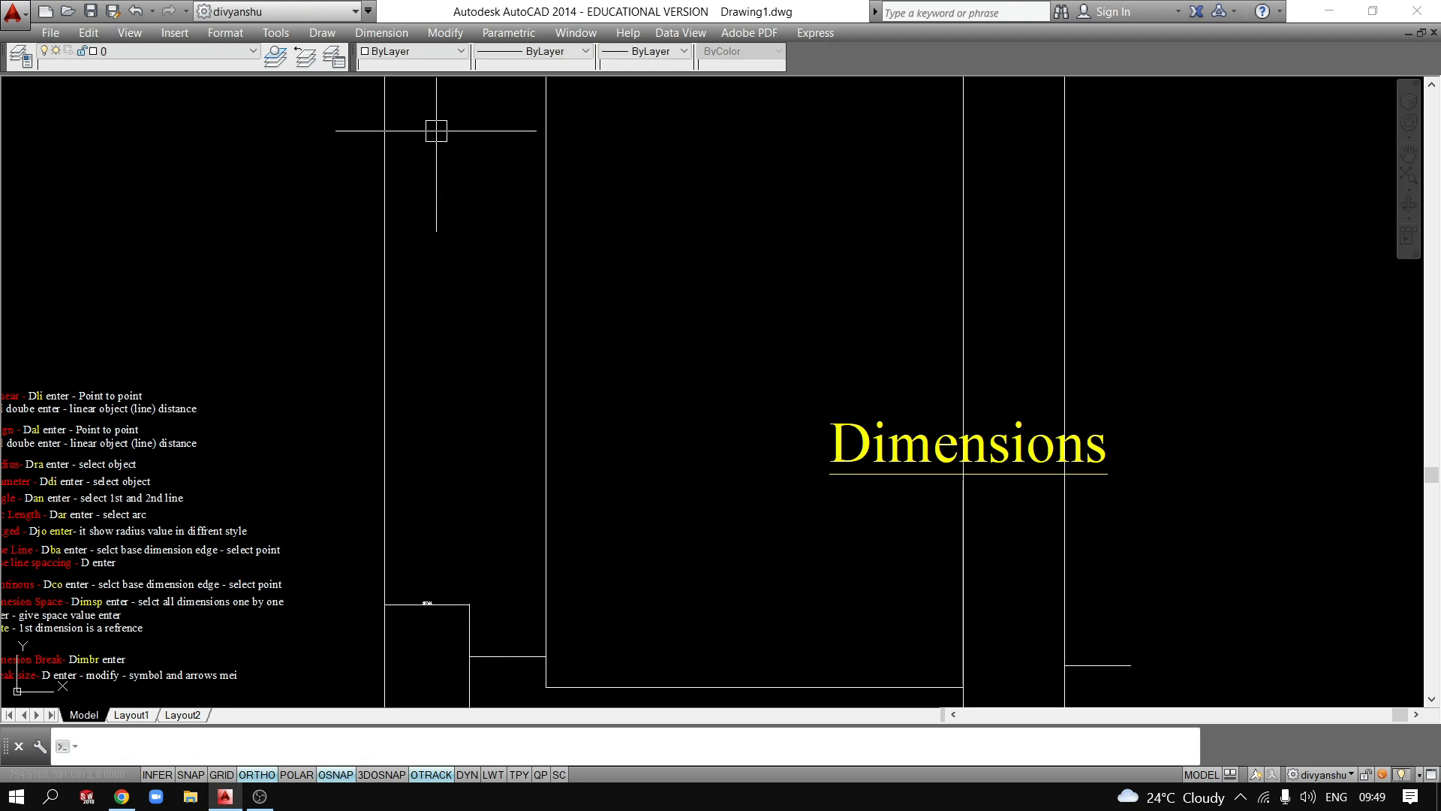
key("ctrl+z")
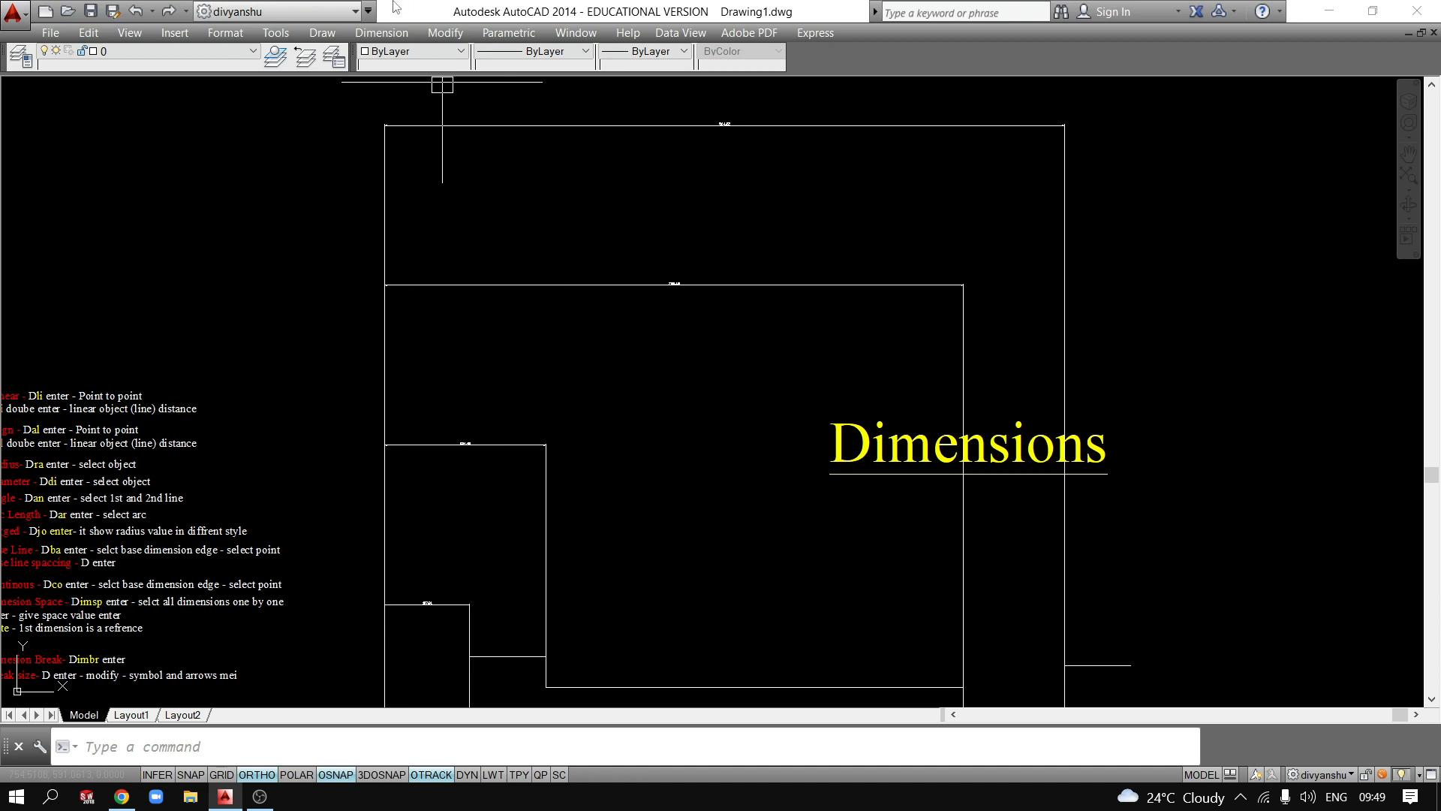
Space the stacked baseline dimensions 5 units apart with Dimension Space, using the shortest dimension as the base.
left_click(382, 33)
left_click(420, 254)
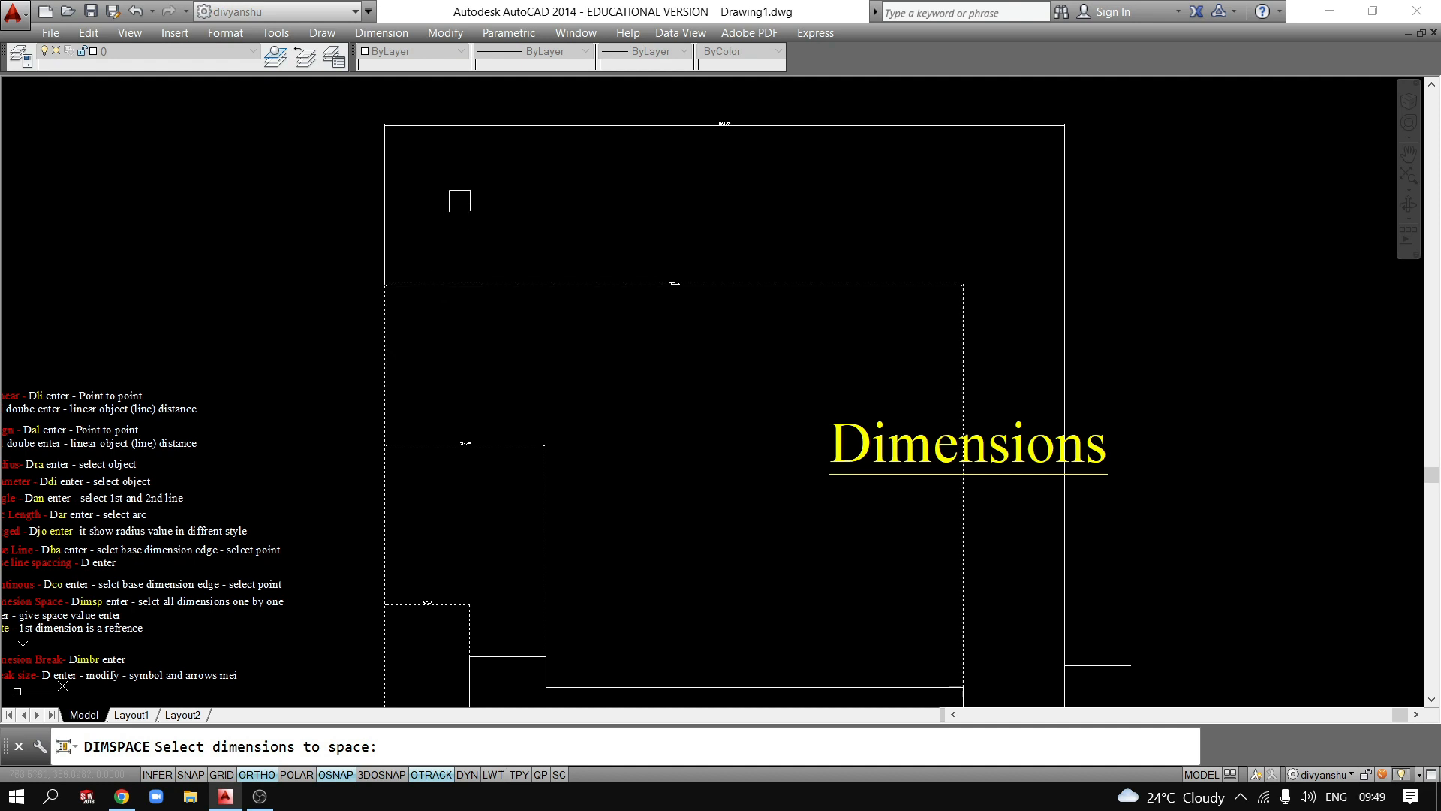
key("Return")
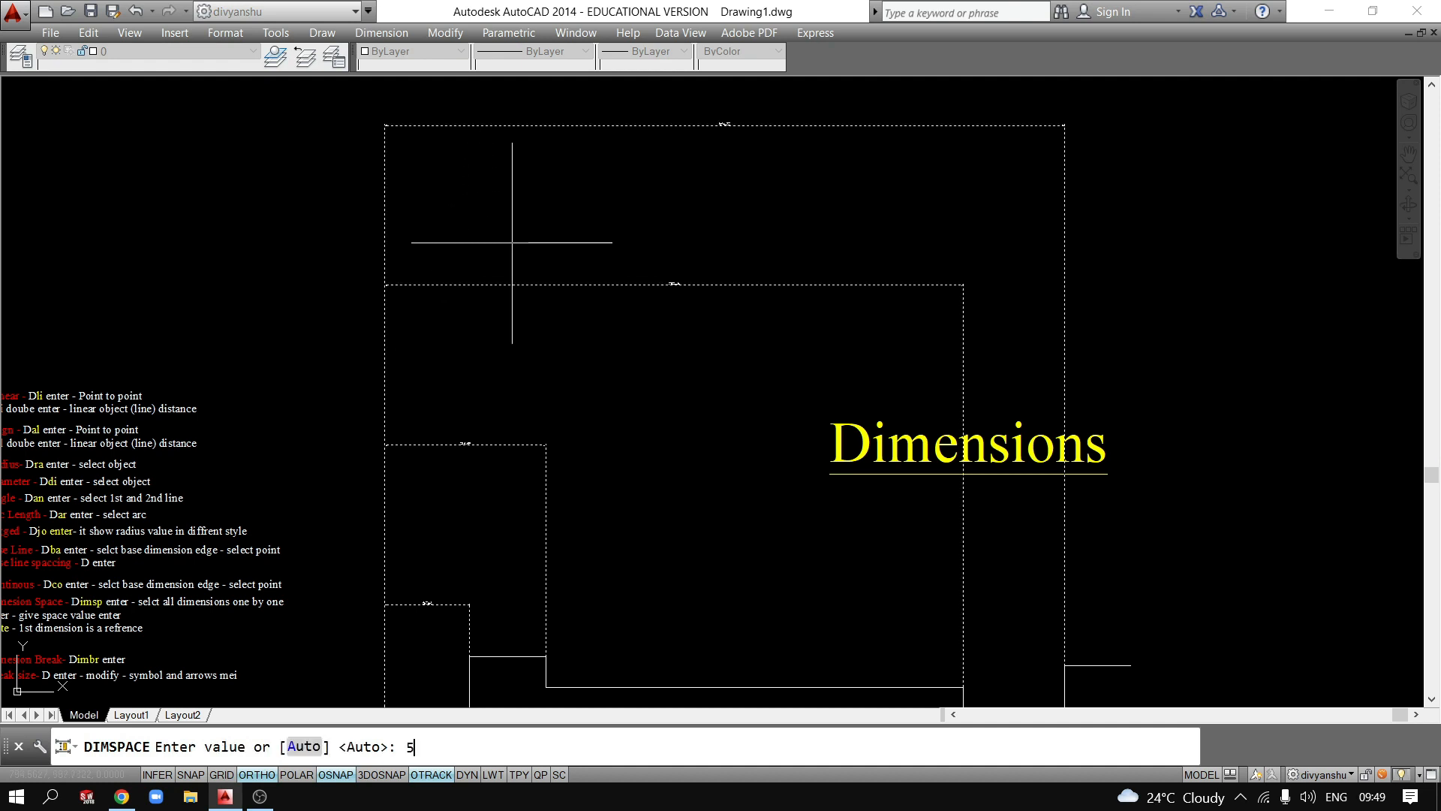
type("5")
key("Return")
scroll(476, 669, "up", 5)
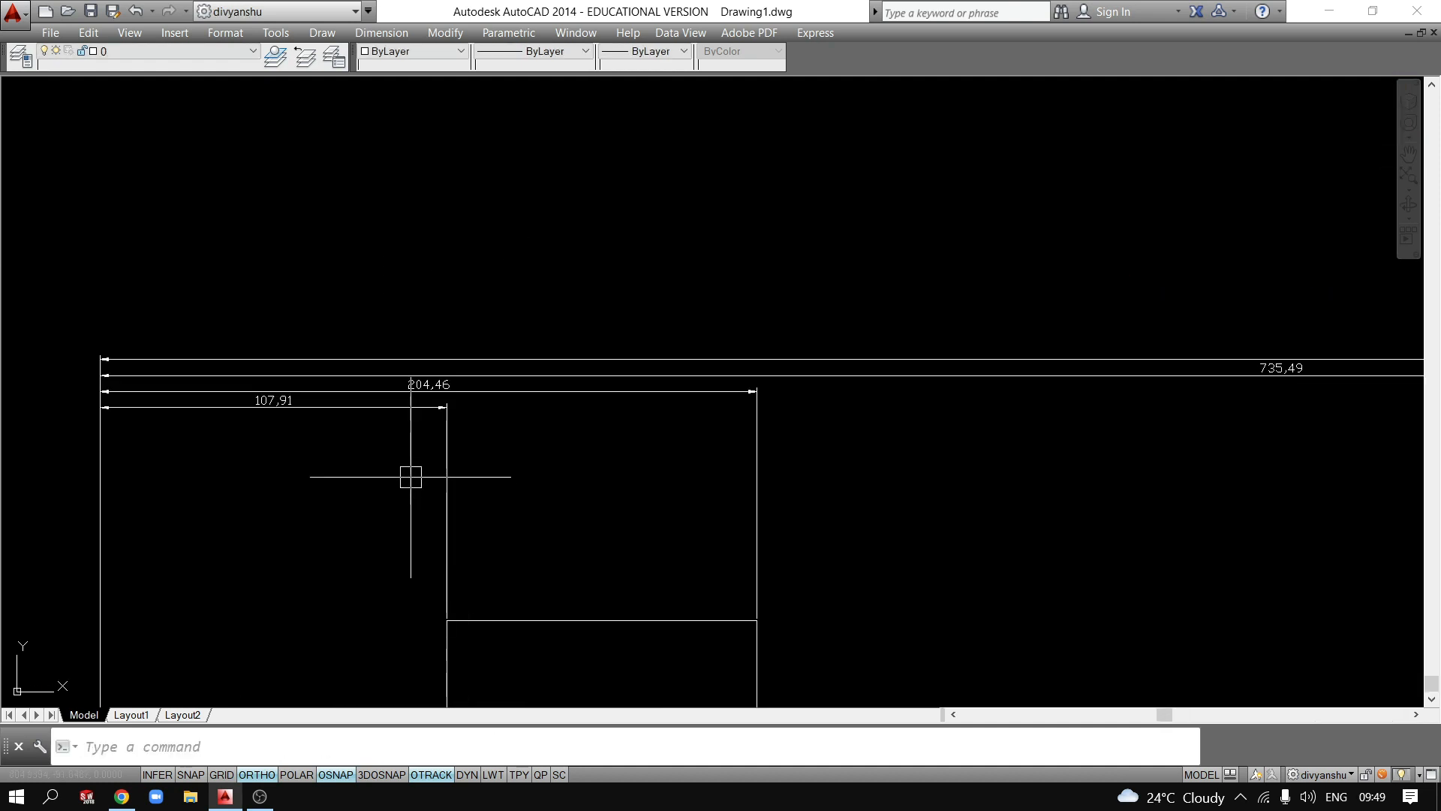
scroll(395, 450, "up", 2)
middle_click_drag(345, 428, 395, 469)
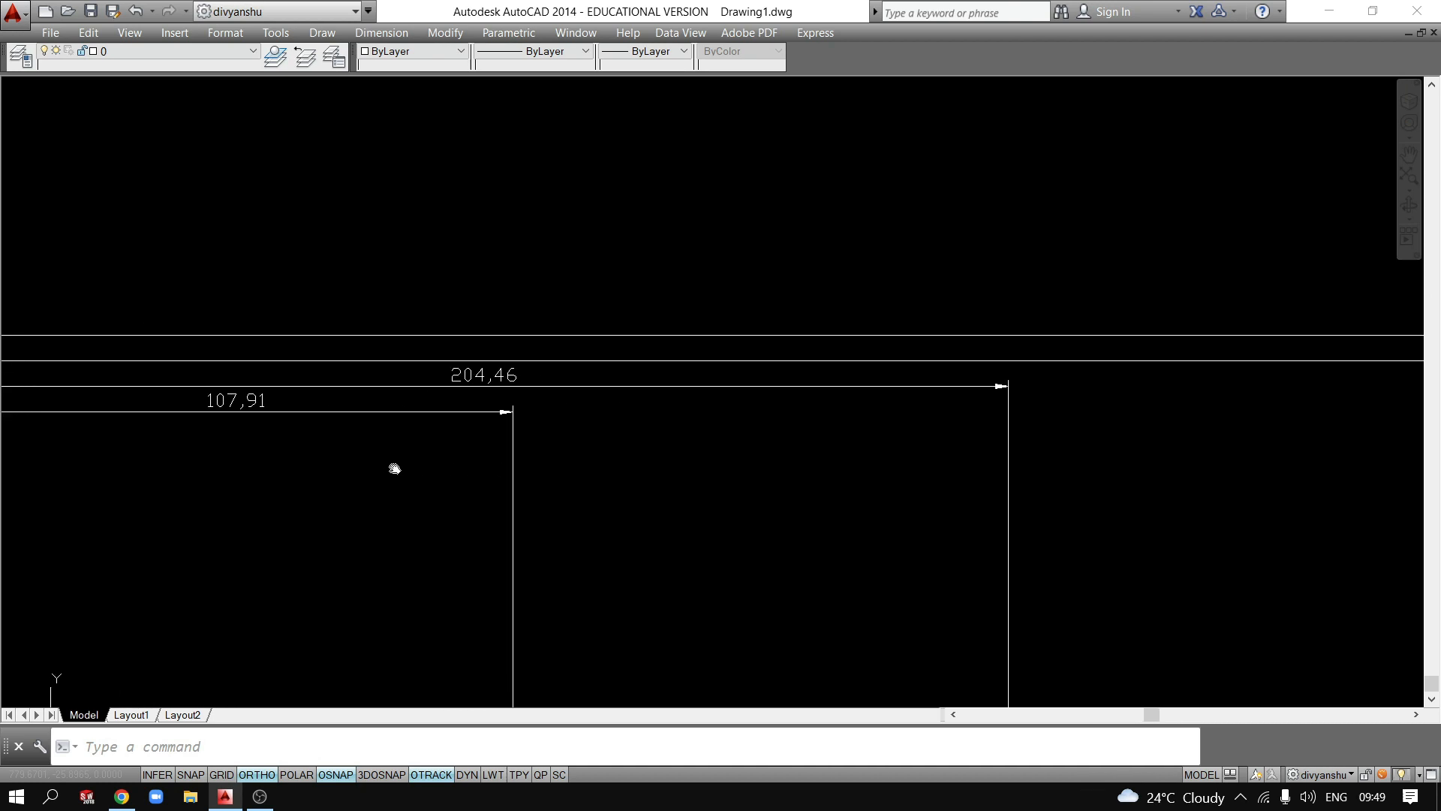
Delete the three longer stacked baseline dimensions, keeping only the shortest one above the rectangle at the profile's left end.
scroll(395, 469, "down", 6)
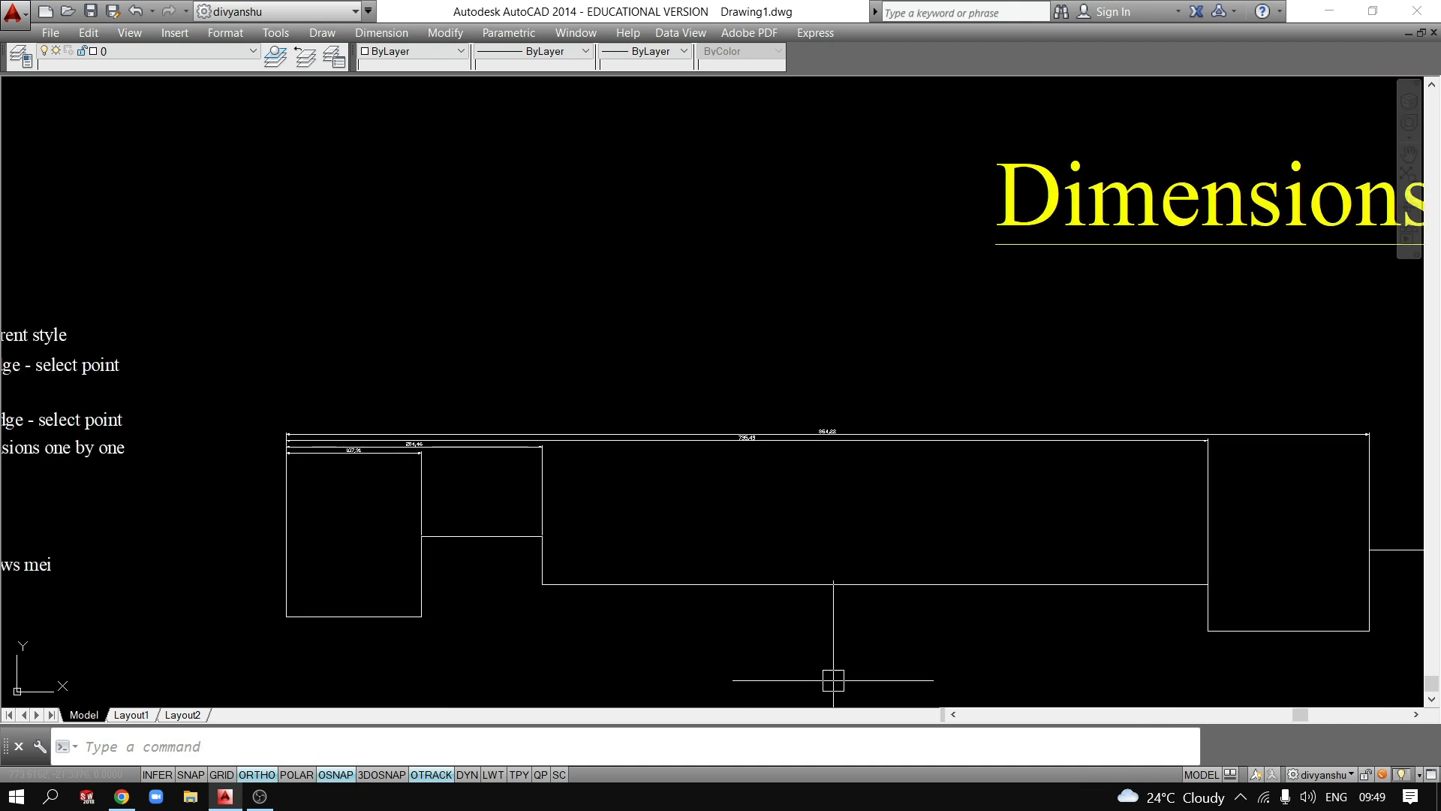
left_click(1017, 521)
left_click(746, 386)
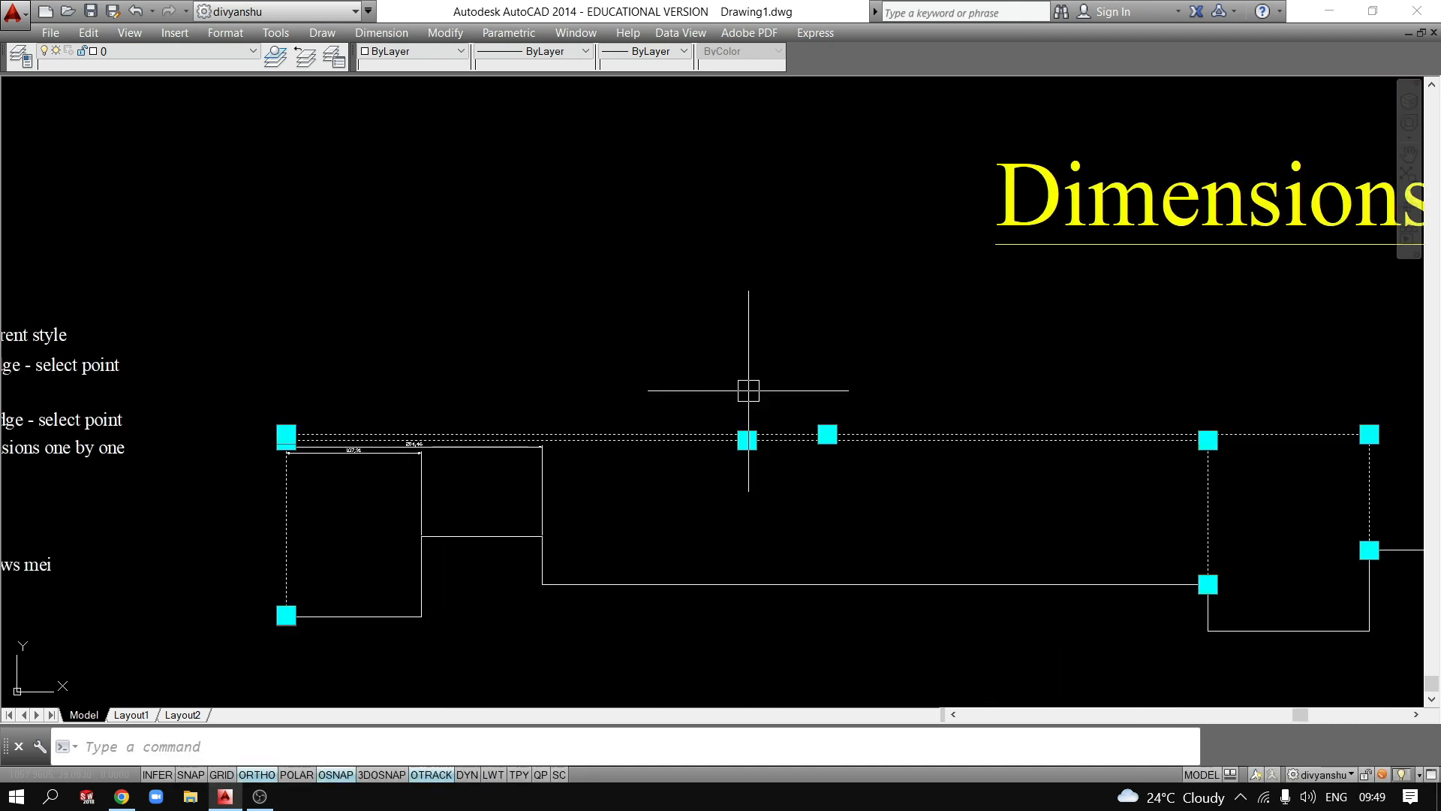
key("Delete")
left_click(589, 483)
left_click(508, 443)
key("Delete")
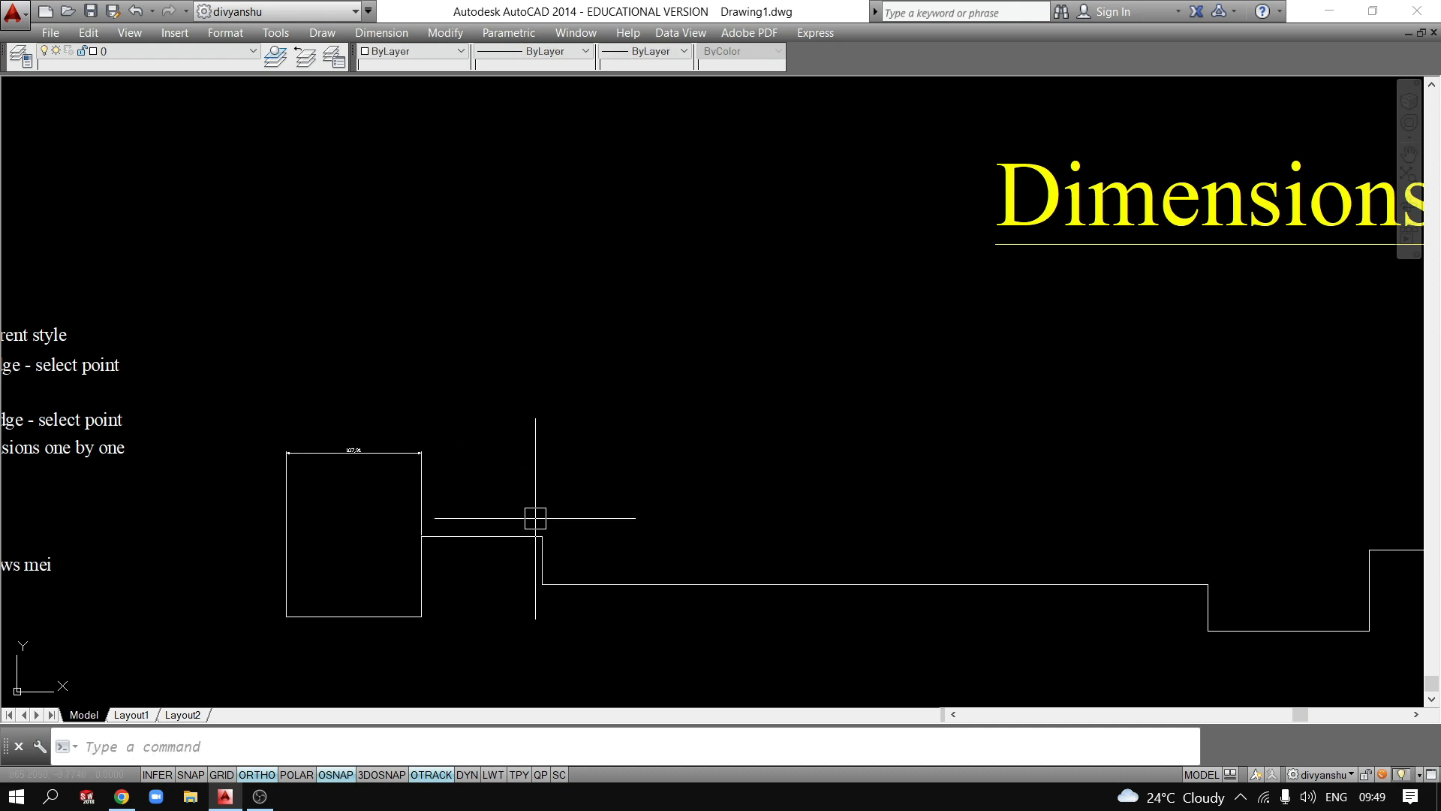
Add four baseline dimensions from the left side of the first dimension to the next corners and right end of the stepped profile.
middle_click_drag(534, 515, 496, 442)
scroll(769, 477, "down", 3)
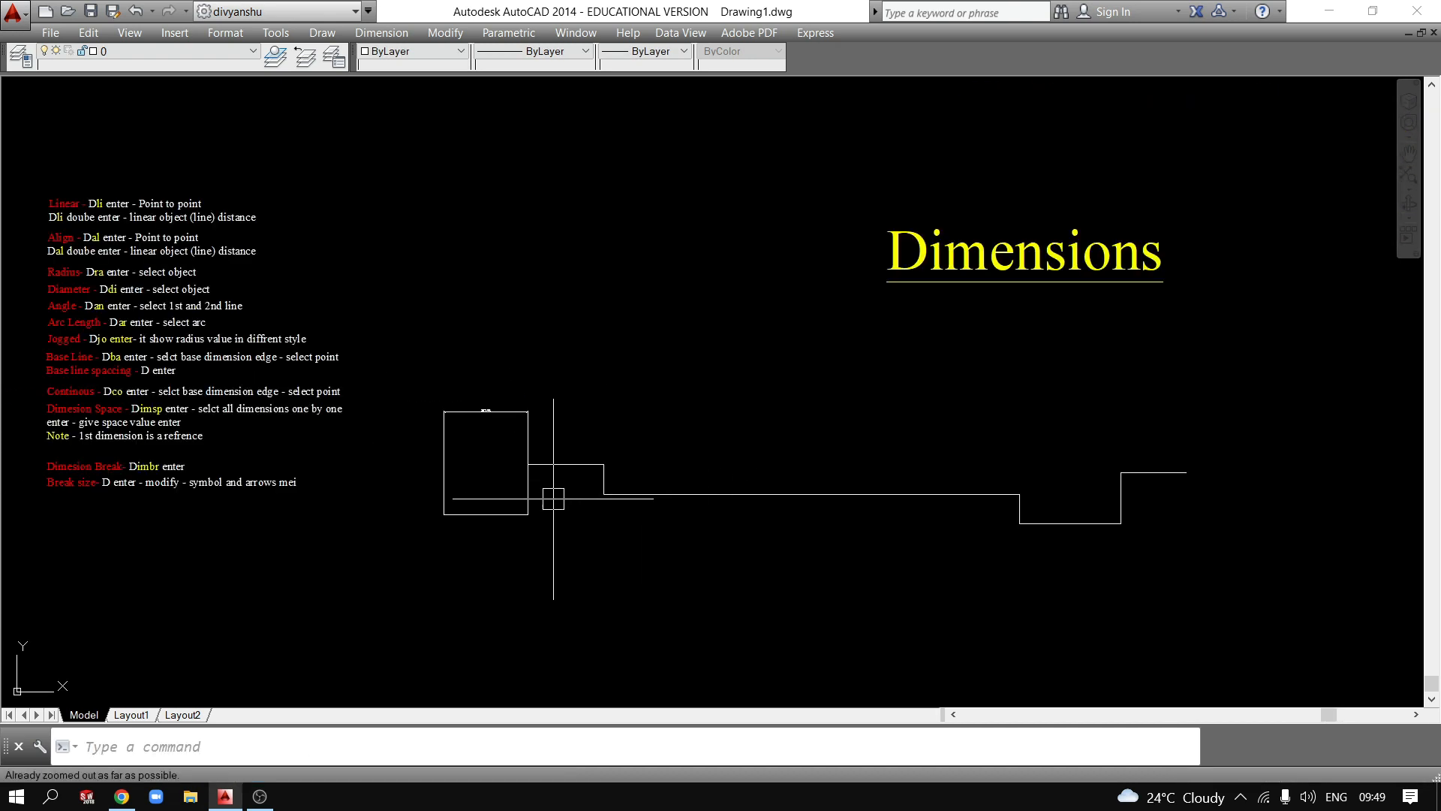
scroll(53, 366, "up", 3)
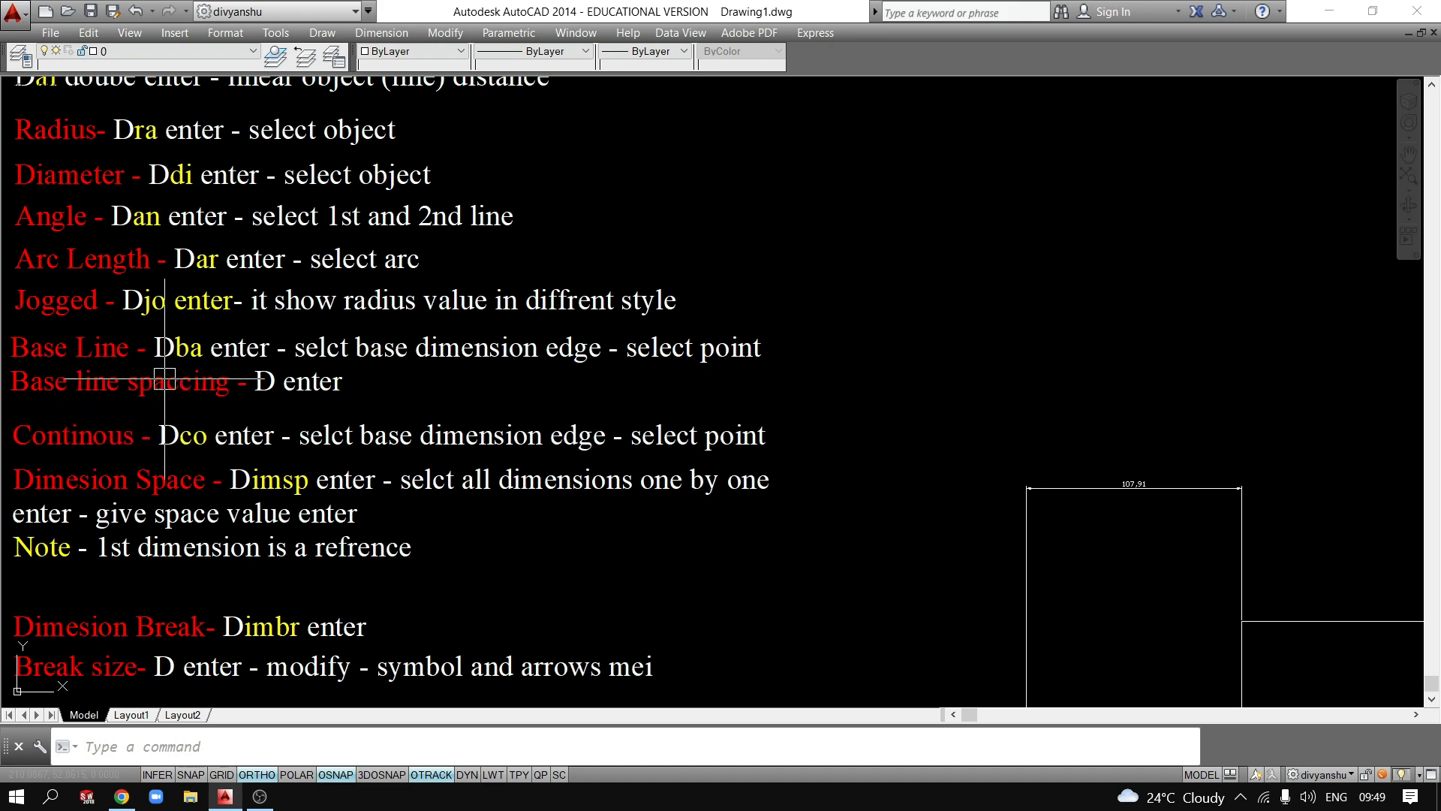
scroll(173, 344, "down", 4)
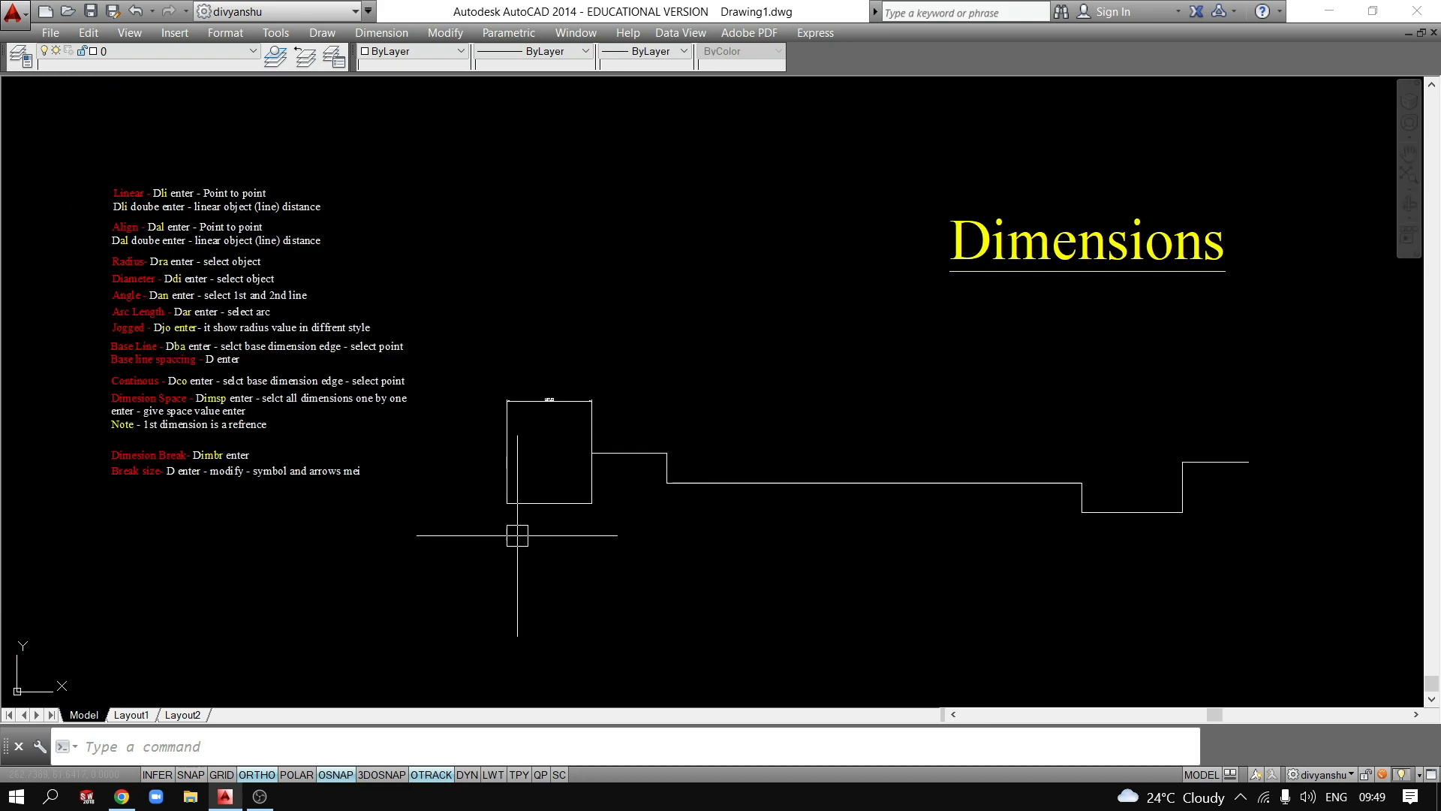
type("a")
key("Return")
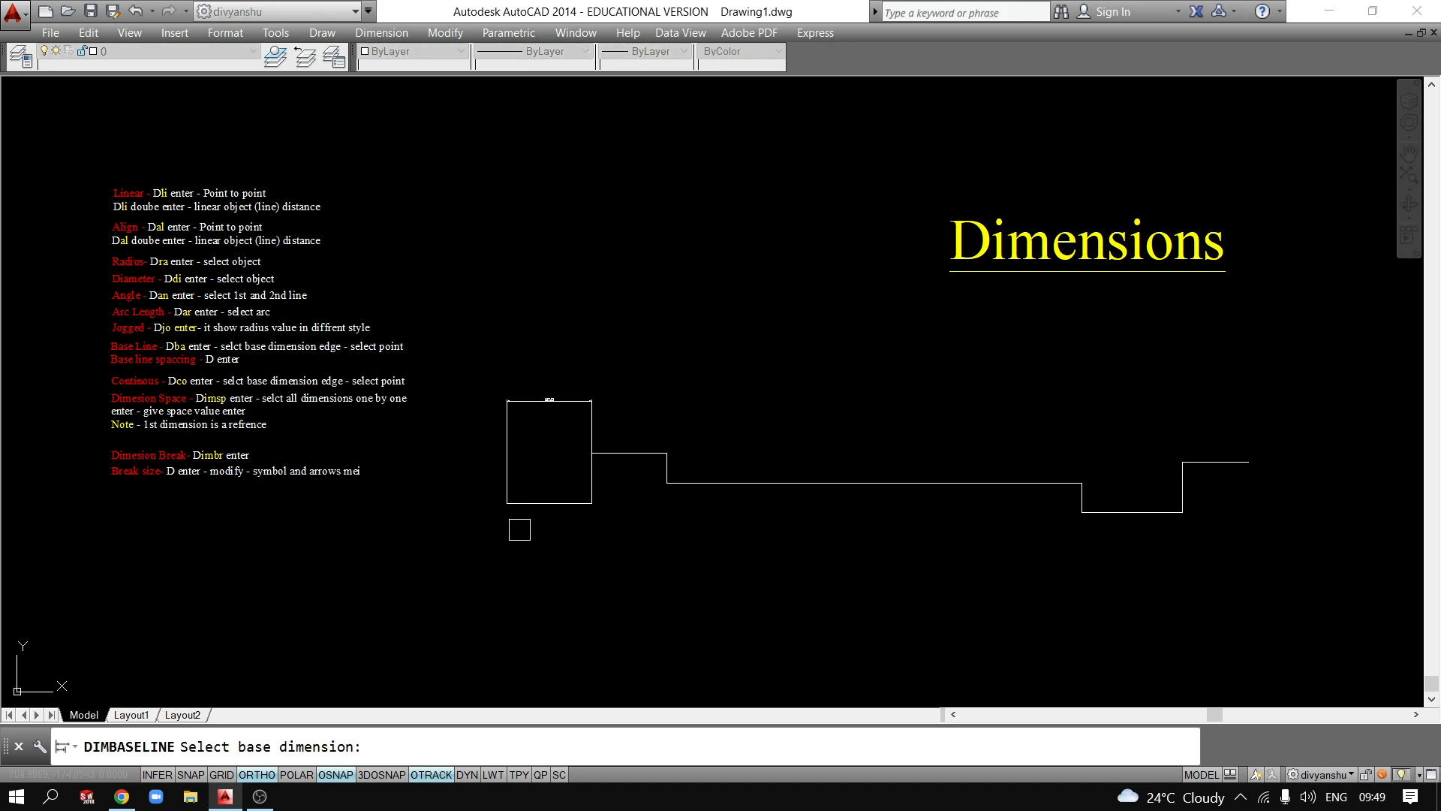
scroll(219, 369, "up", 4)
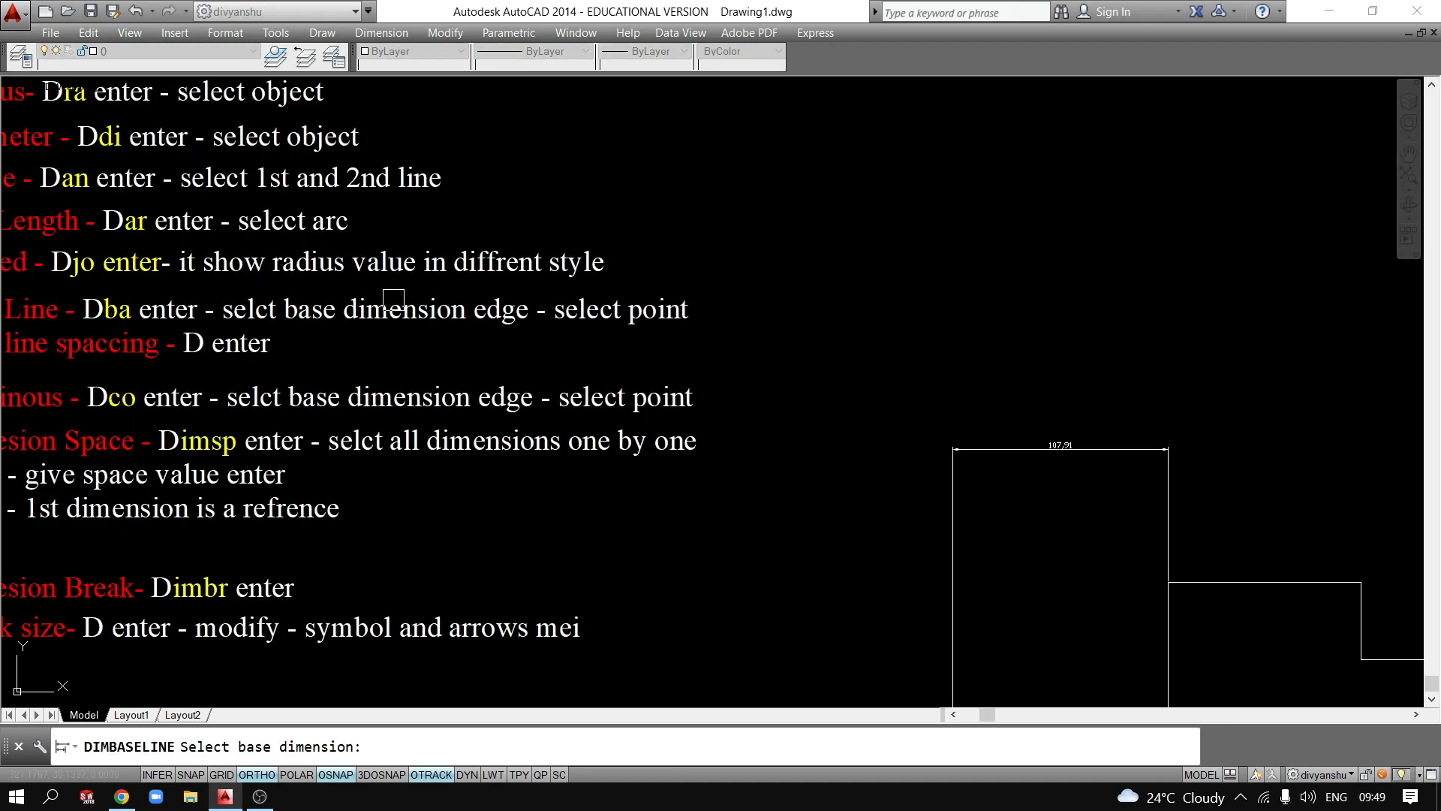
scroll(763, 466, "down", 4)
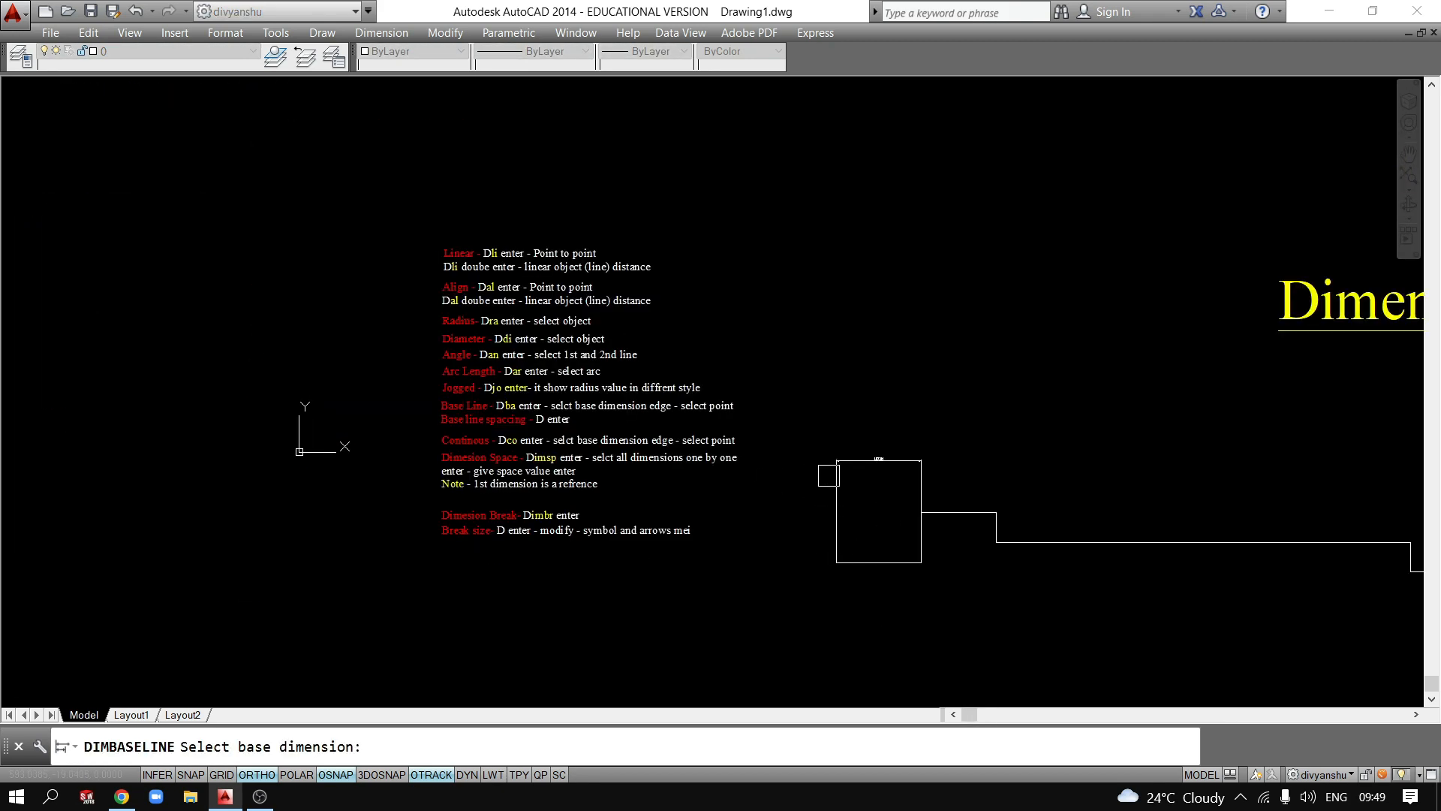
left_click(832, 476)
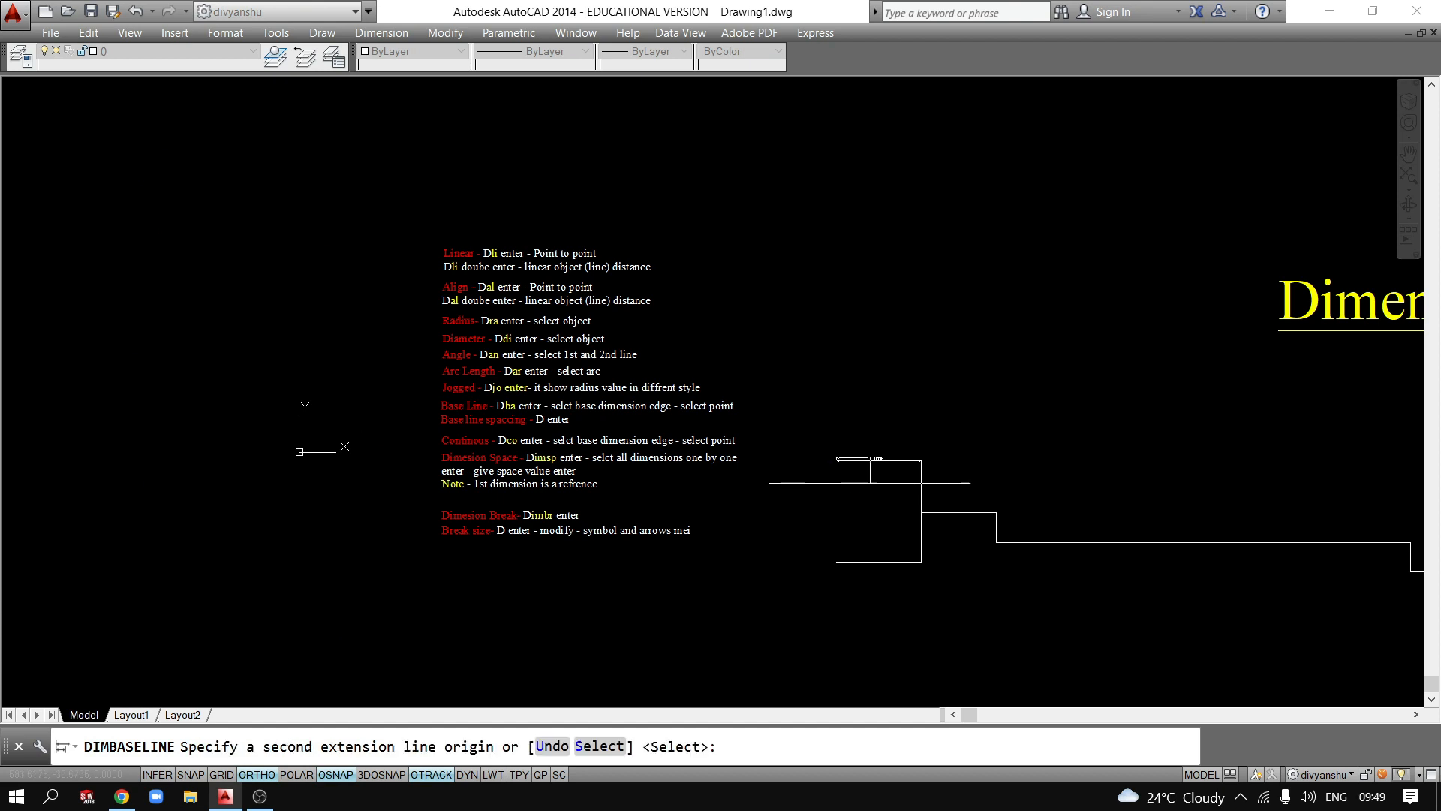
middle_click_drag(964, 497, 696, 495)
left_click(729, 509)
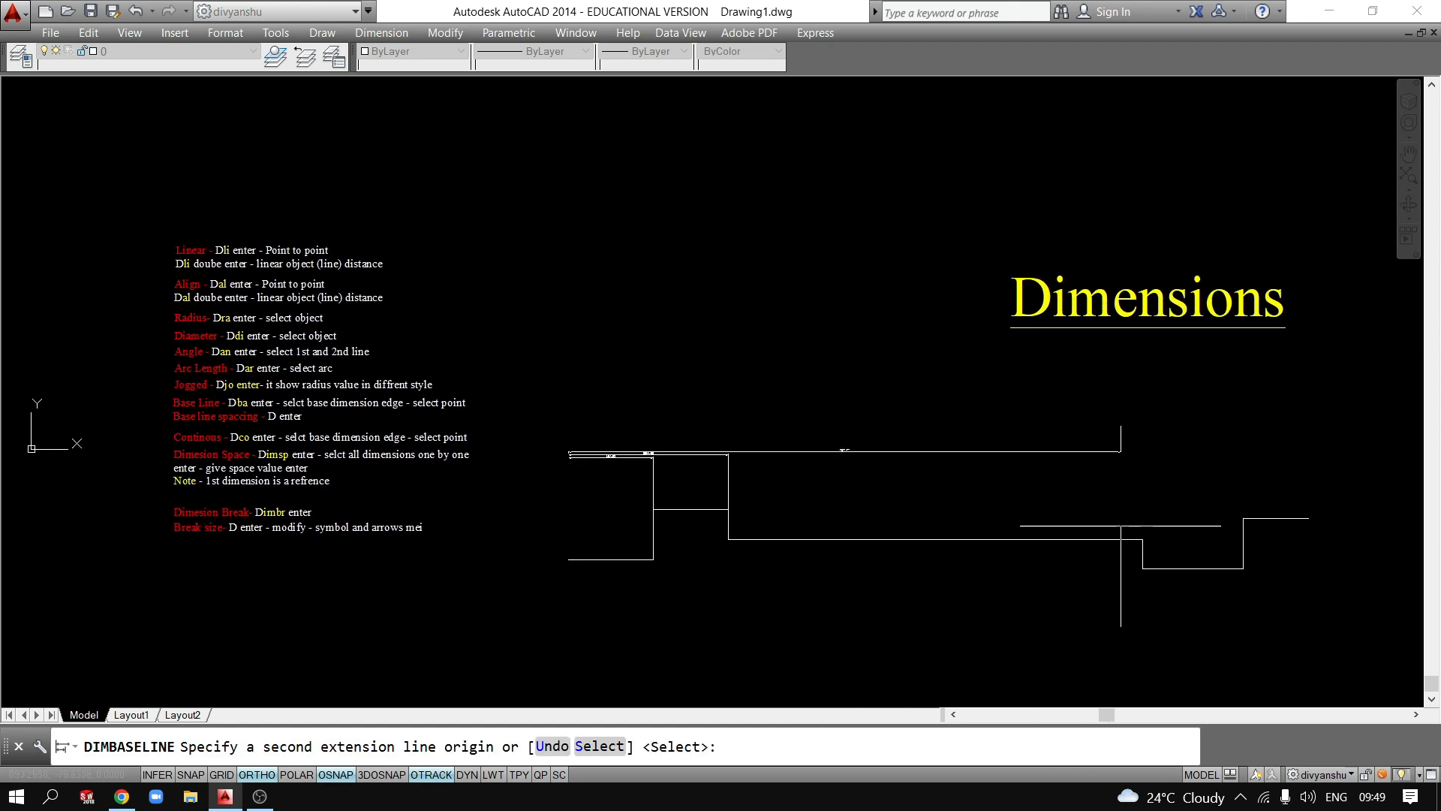
left_click(1142, 536)
left_click(1242, 517)
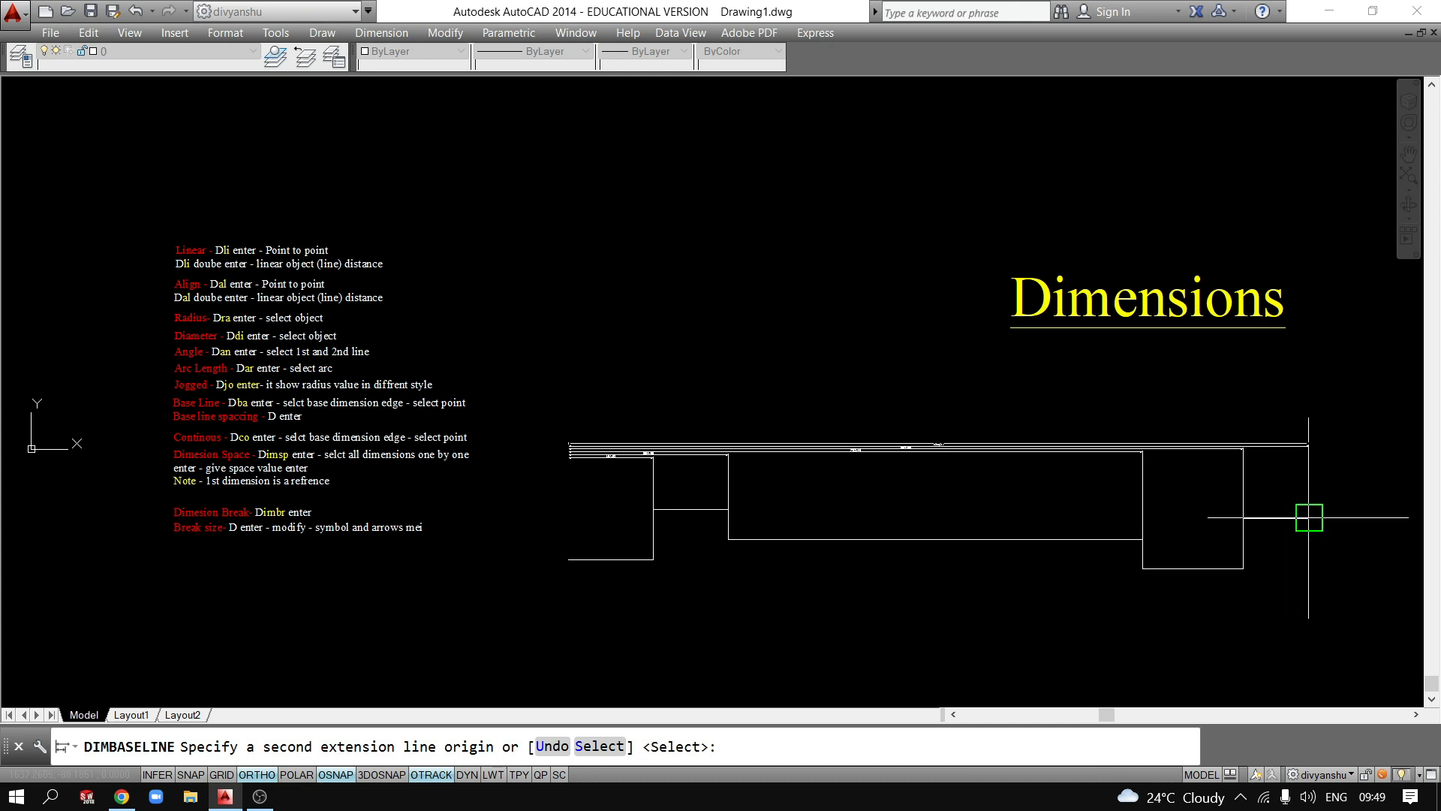
left_click(1309, 517)
key("Escape")
scroll(583, 476, "up", 10)
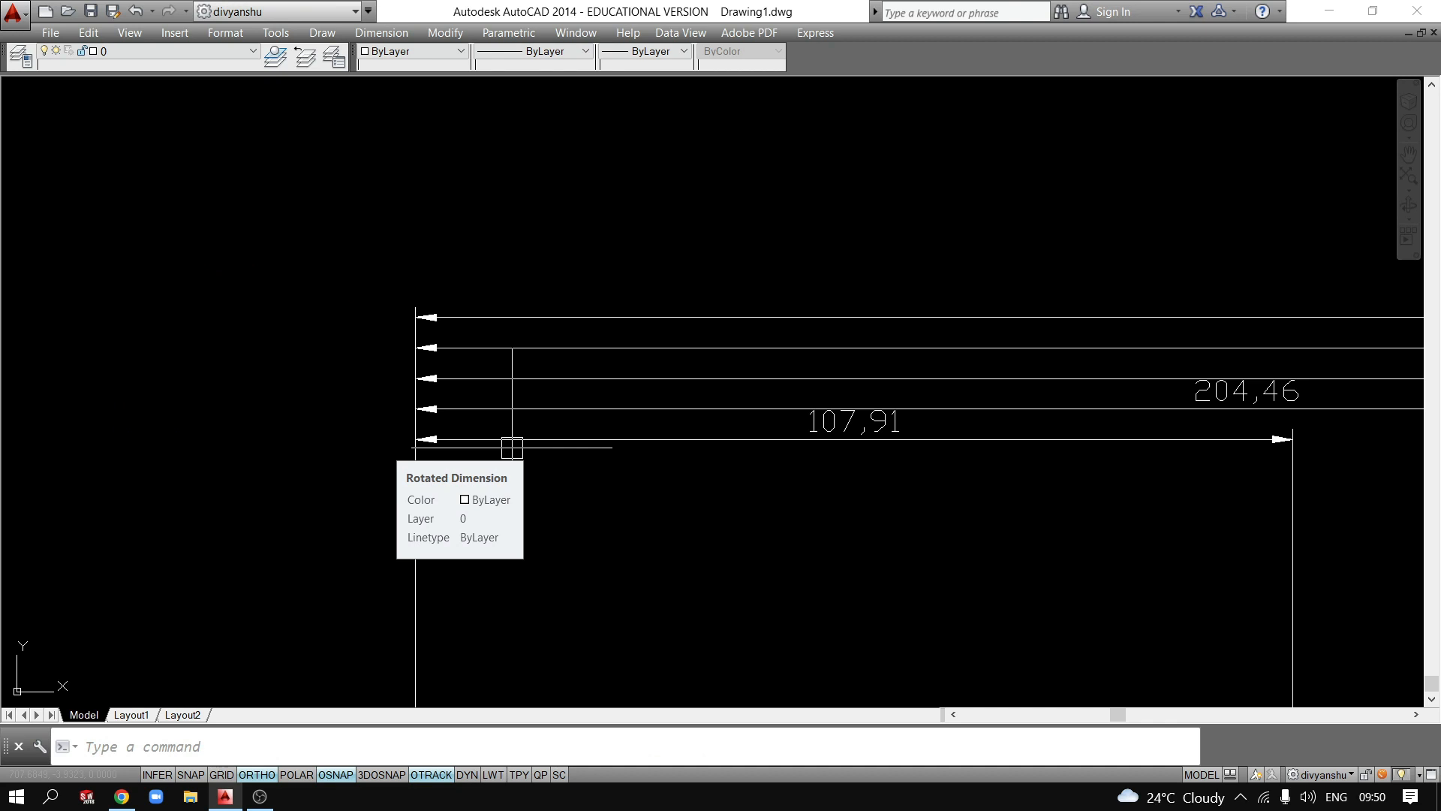
left_click(382, 32)
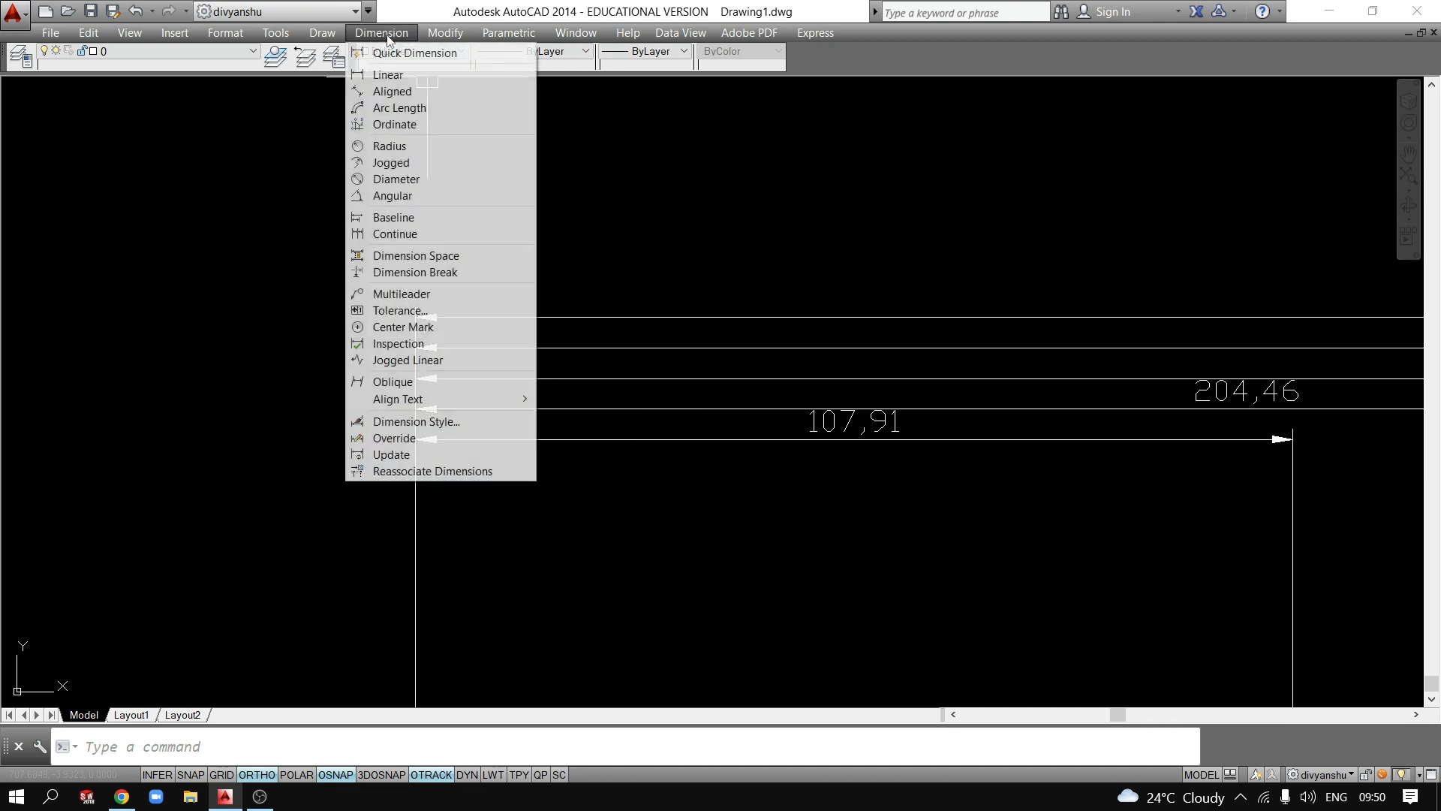
left_click(420, 250)
left_click(805, 253)
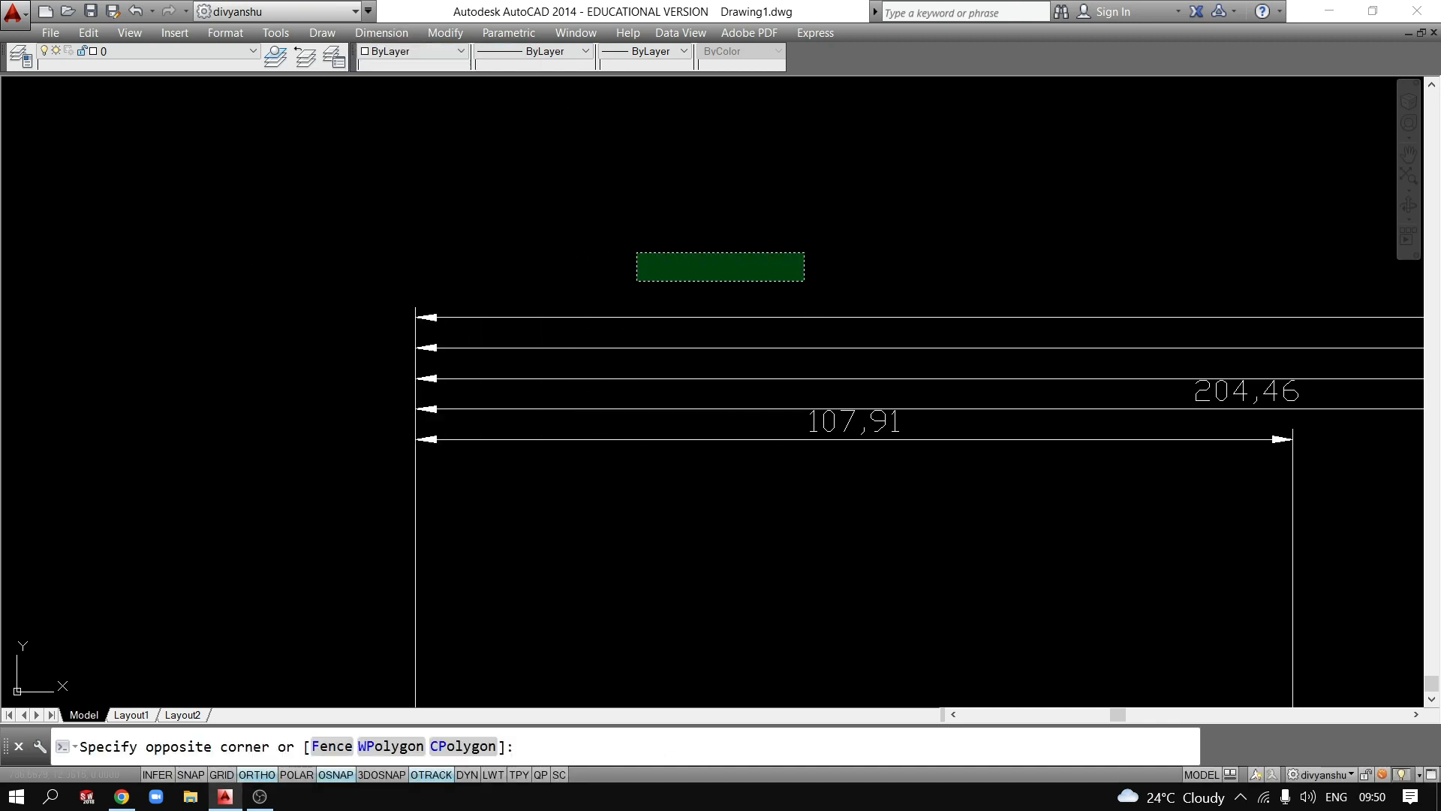
left_click(639, 277)
left_click(257, 491)
left_click(305, 476)
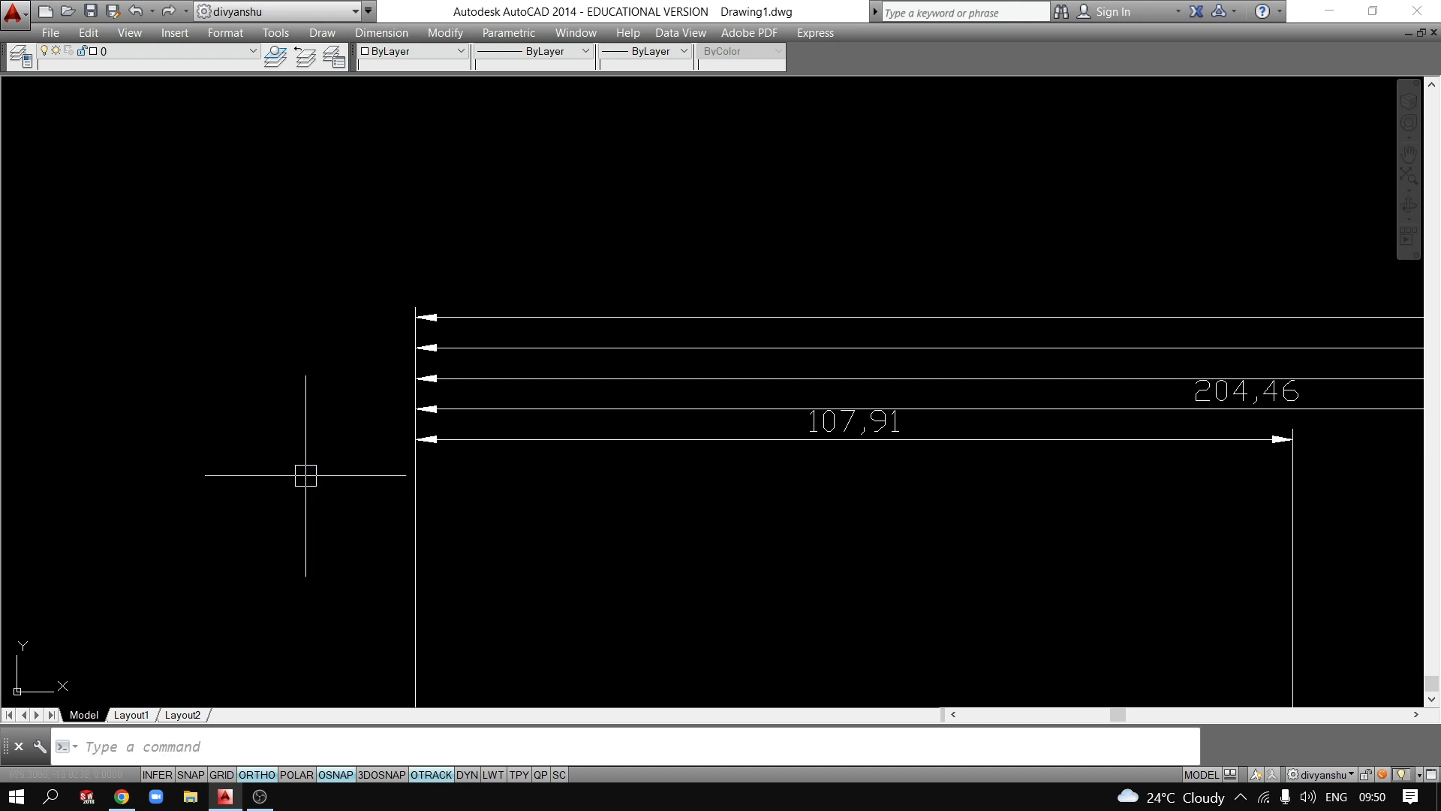
Review the written notes on the Dimension Space and Dimension Break commands.
scroll(394, 441, "down", 4)
scroll(669, 486, "down", 2)
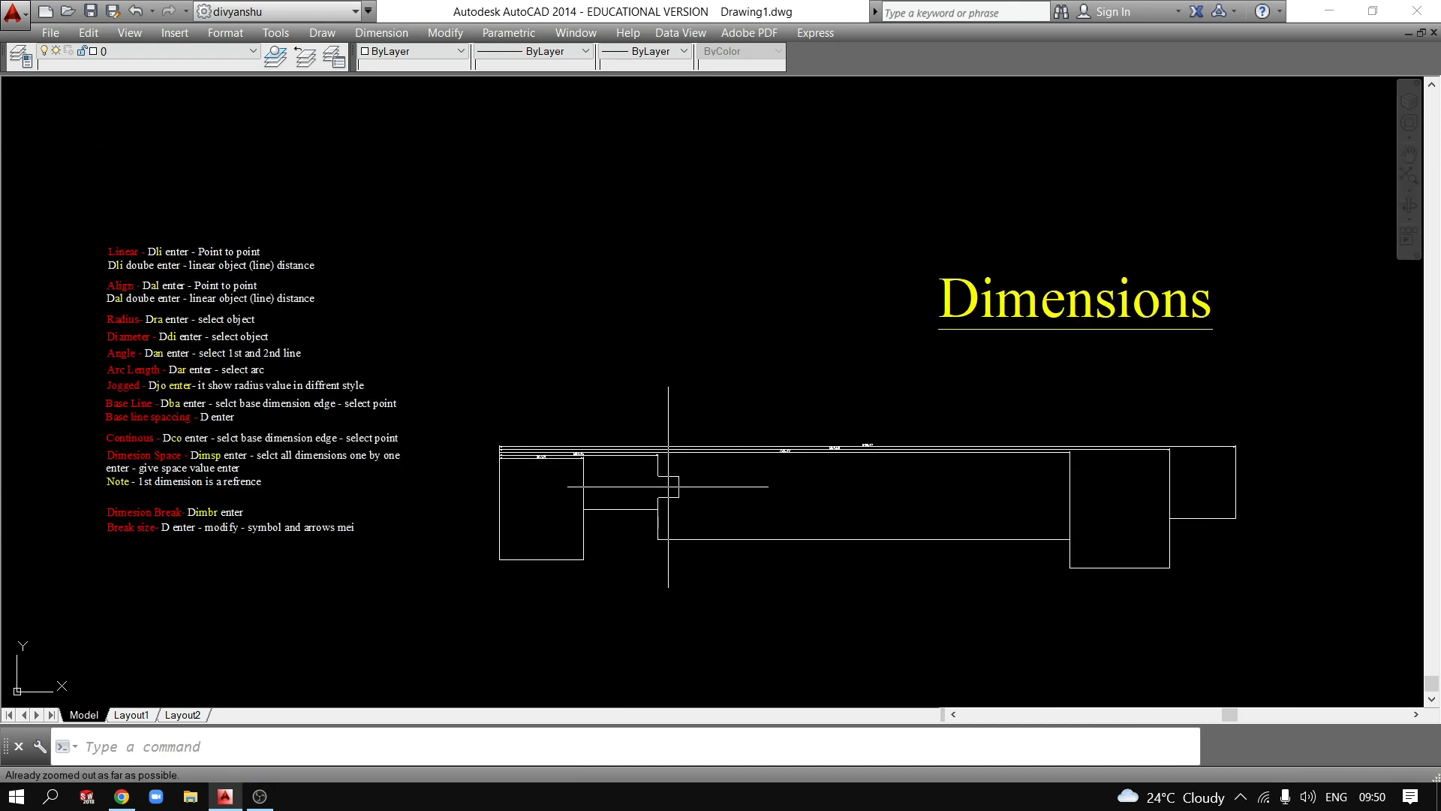
scroll(144, 491, "up", 2)
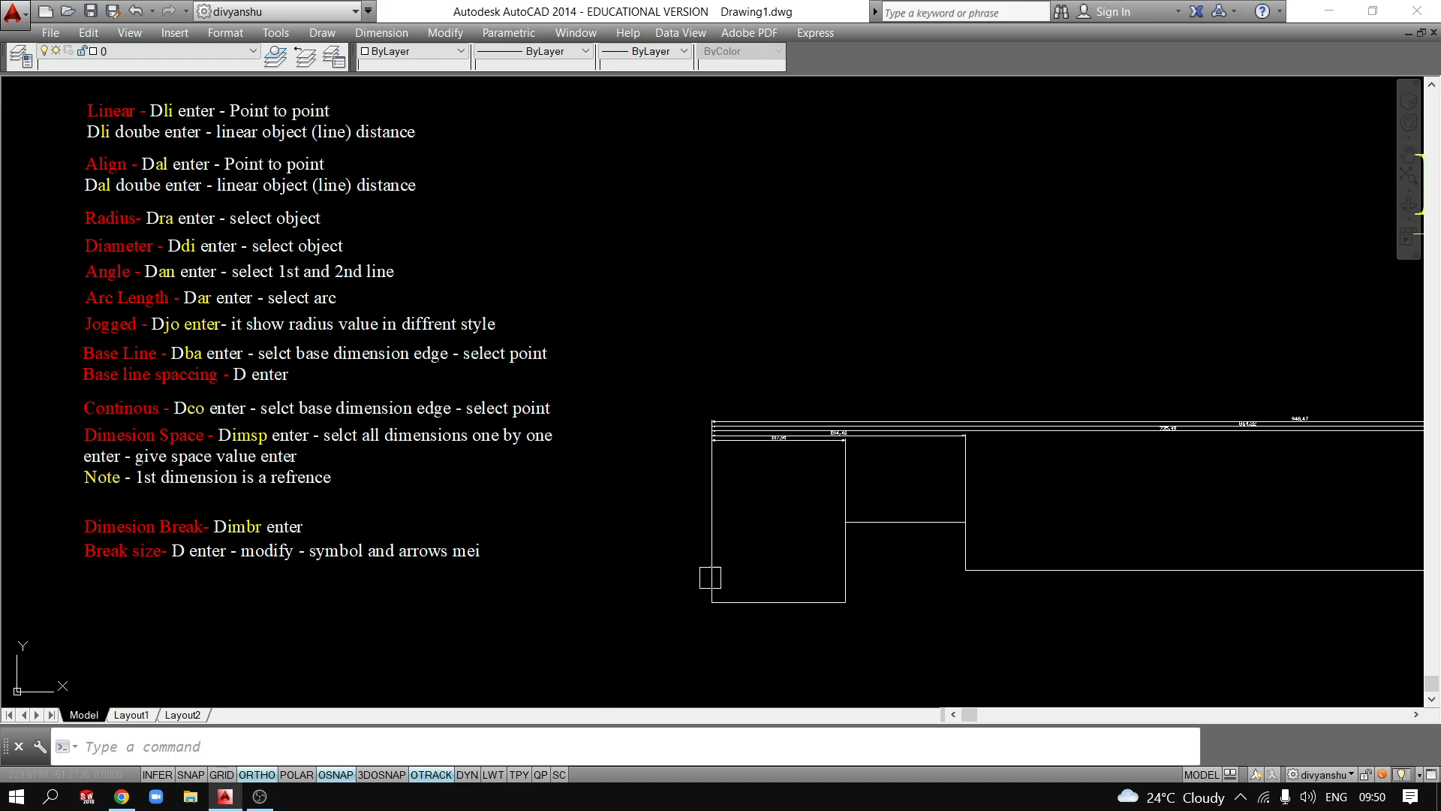
mouse_move(703, 562)
middle_mouse_down()
mouse_move(455, 438)
mouse_move(819, 481)
middle_mouse_up()
scroll(135, 368, "up", 4)
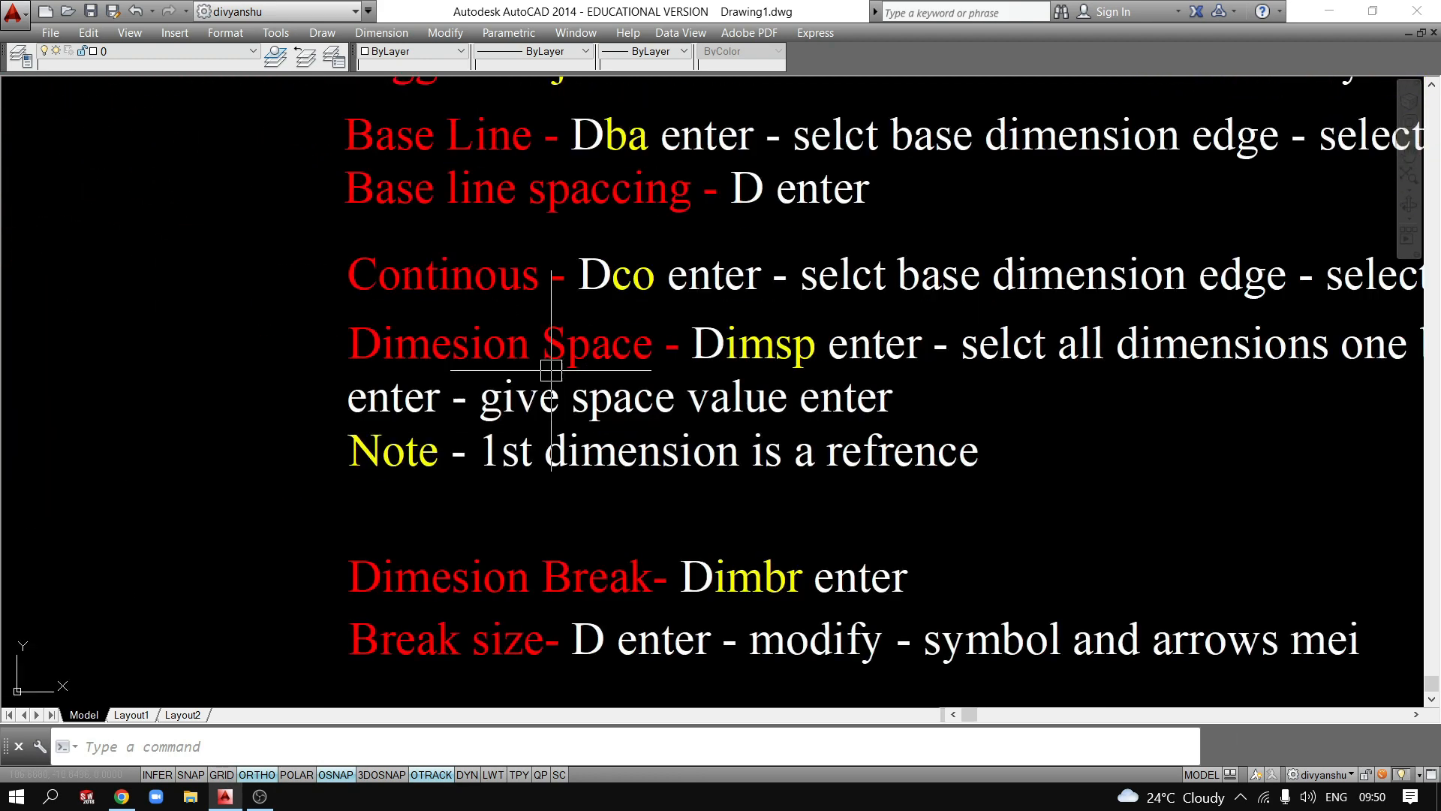
scroll(446, 283, "down", 4)
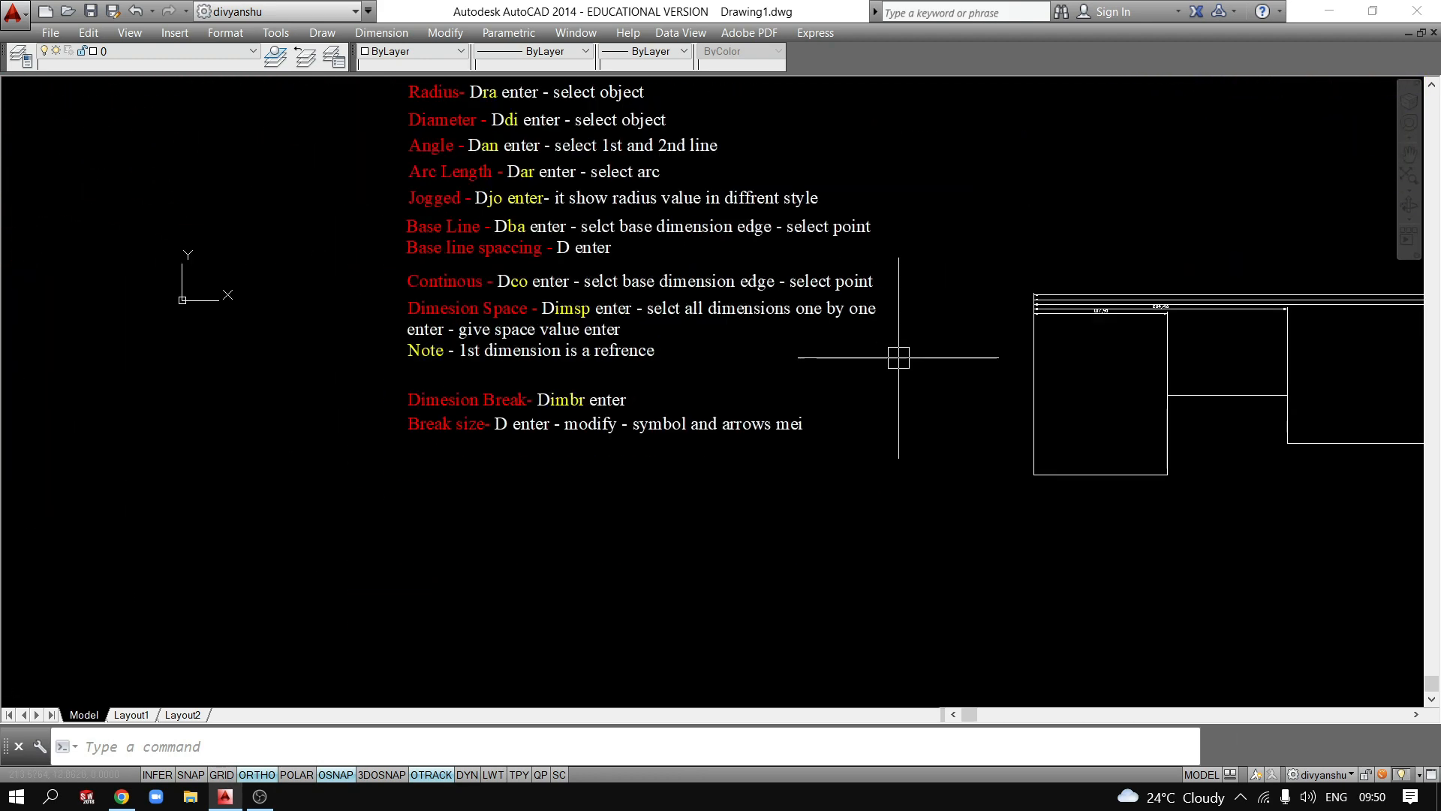
scroll(898, 358, "down", 2)
Delete all the stacked baseline dimensions except the first one above the rectangle at the profile's left end.
middle_click_drag(1113, 360, 521, 371)
left_click(1175, 411)
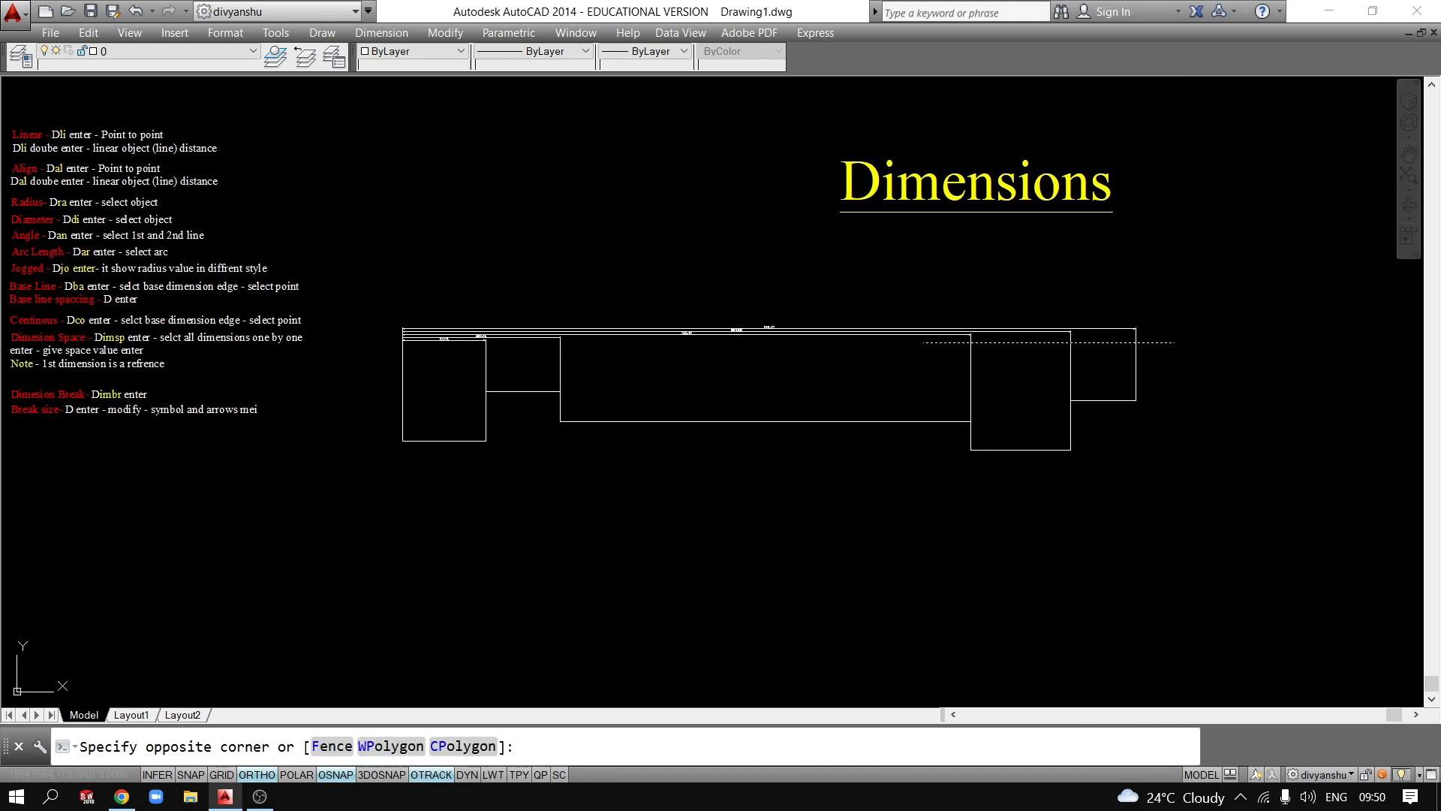
left_click(819, 304)
key("Delete")
left_click(622, 380)
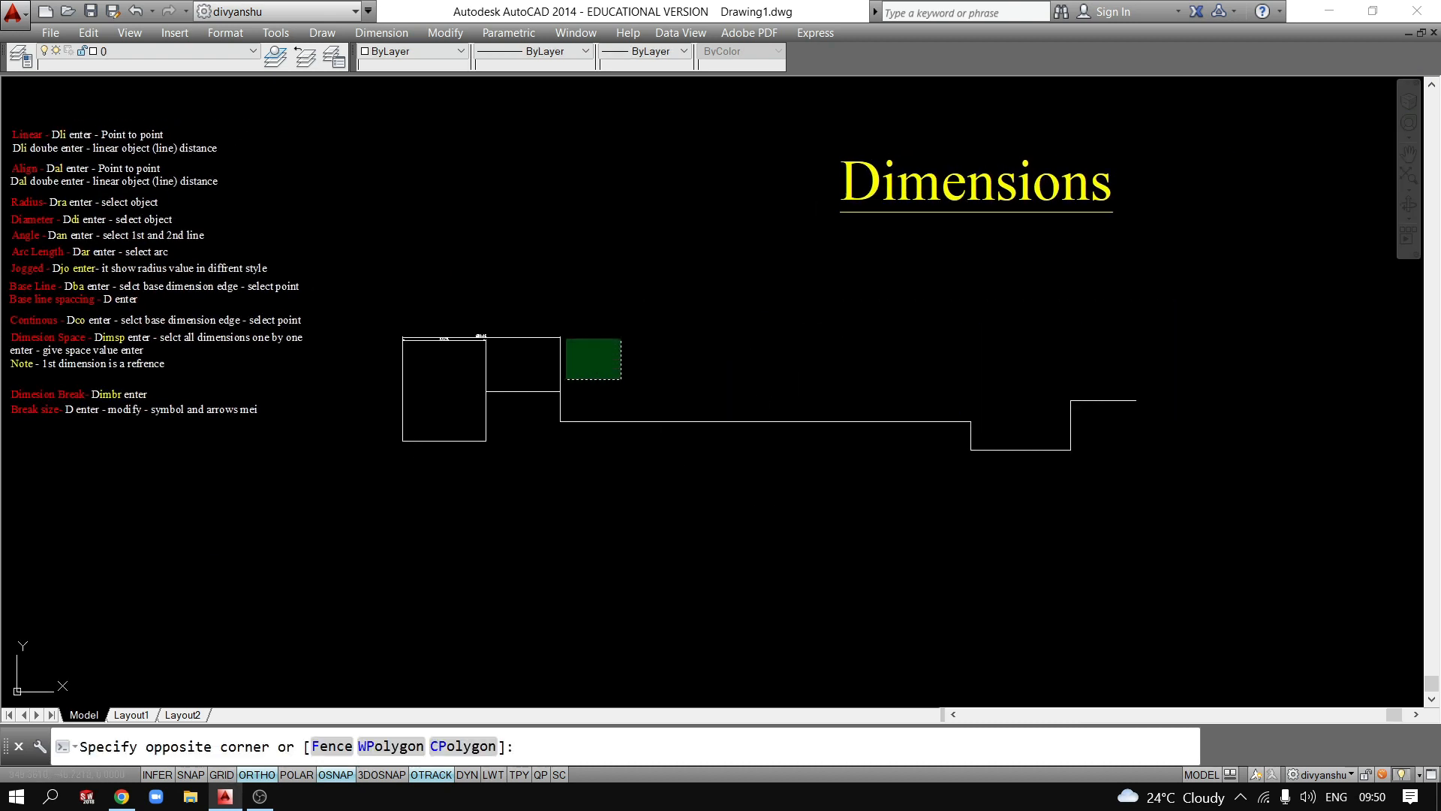
left_click(542, 322)
Add a linear dimension to the short second segment of the profile, placed roughly level with the first dimension.
scroll(510, 375, "up", 2)
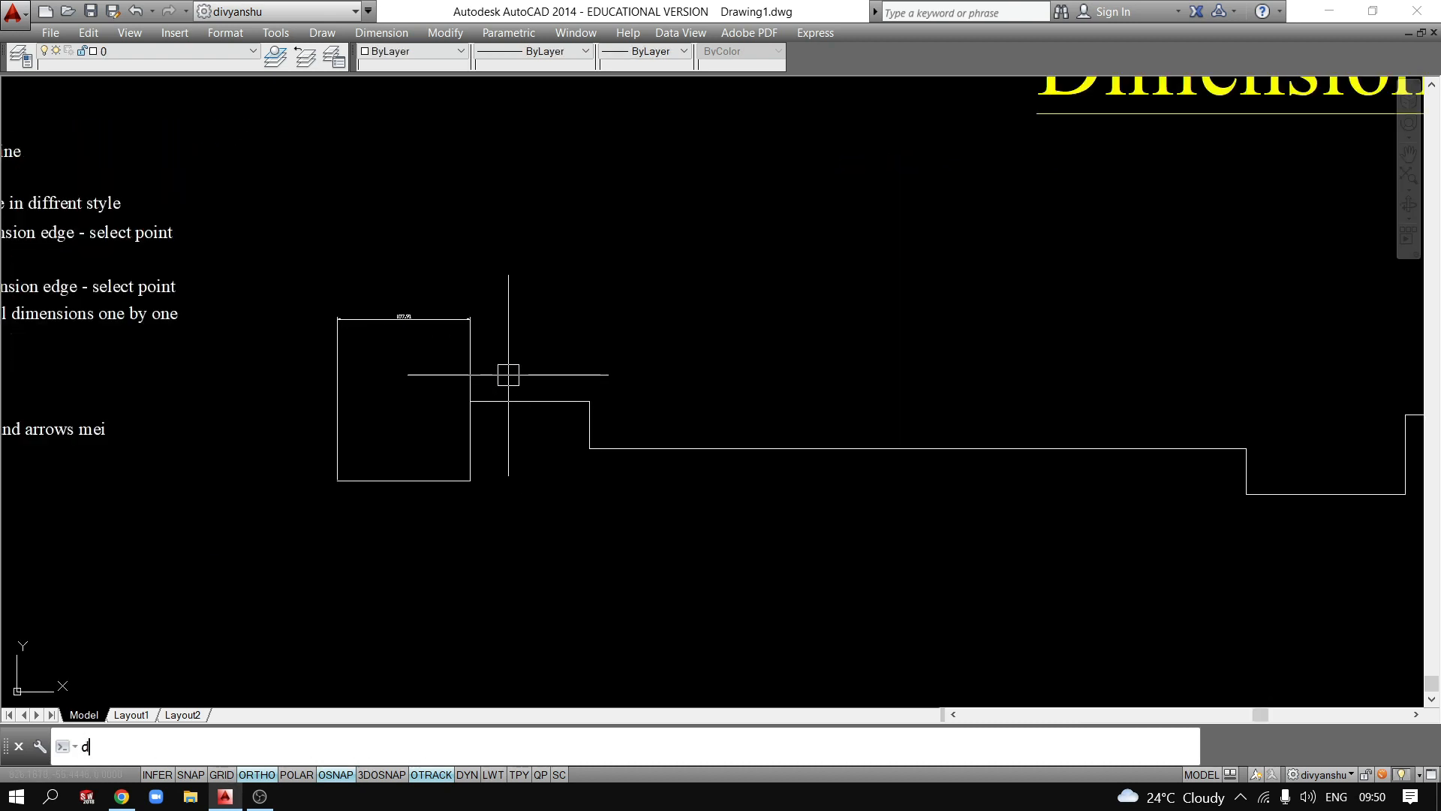
key("Return")
key("Return")
left_click(515, 401)
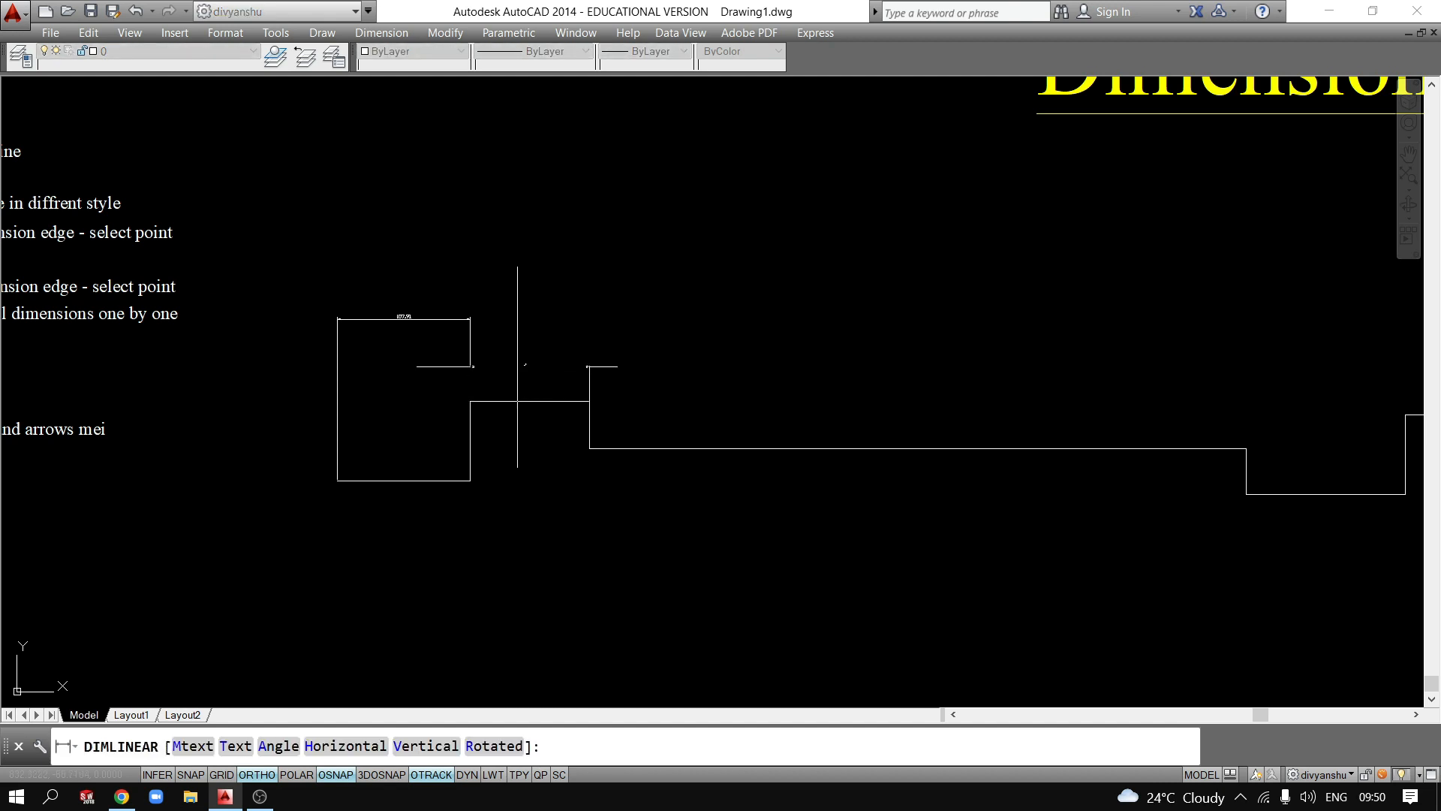
left_click(521, 319)
Add linear dimensions to both pieces of the long horizontal line, first the right piece, placed roughly level with the existing dimensions.
key("Return")
key("Return")
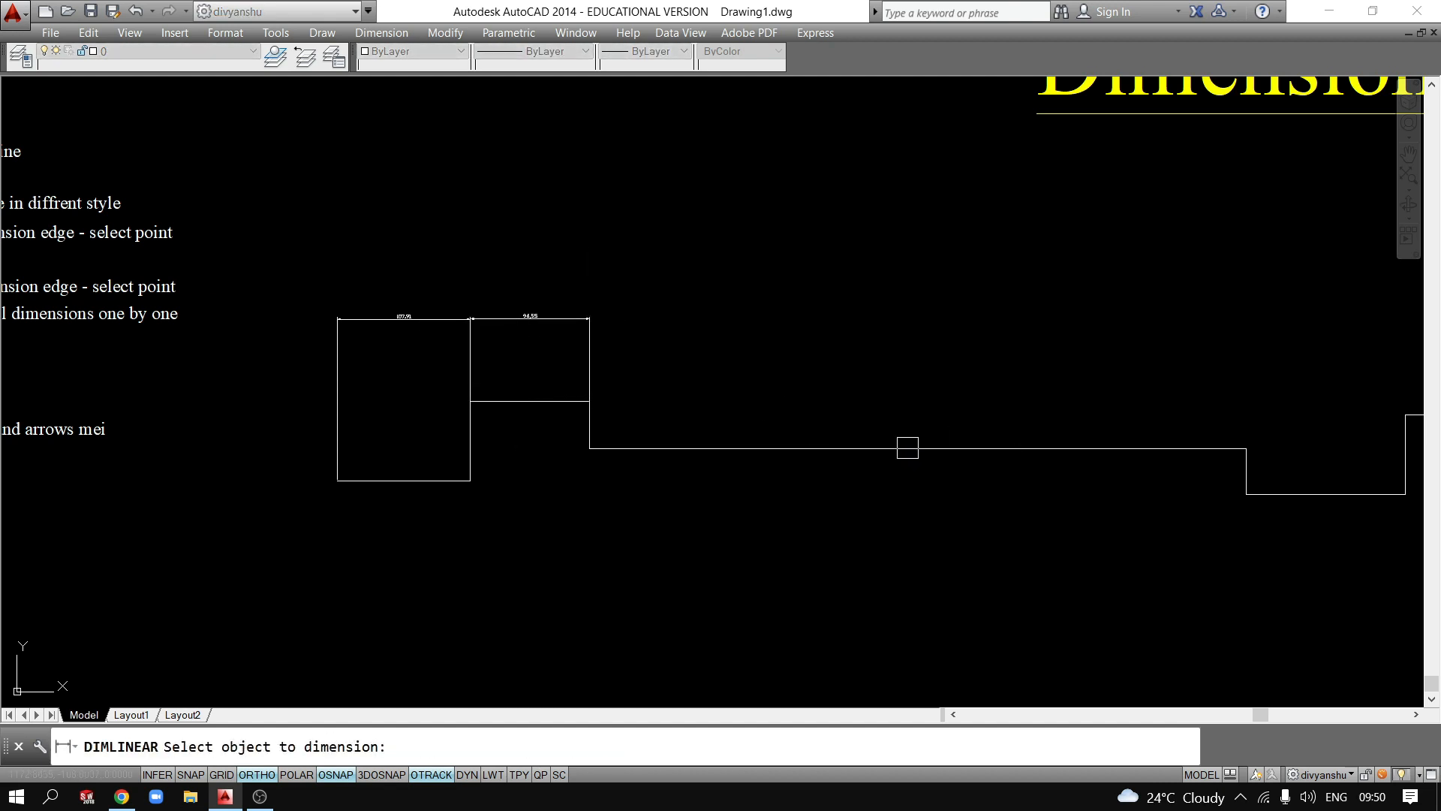
left_click(907, 448)
left_click(884, 319)
key("Return")
key("Return")
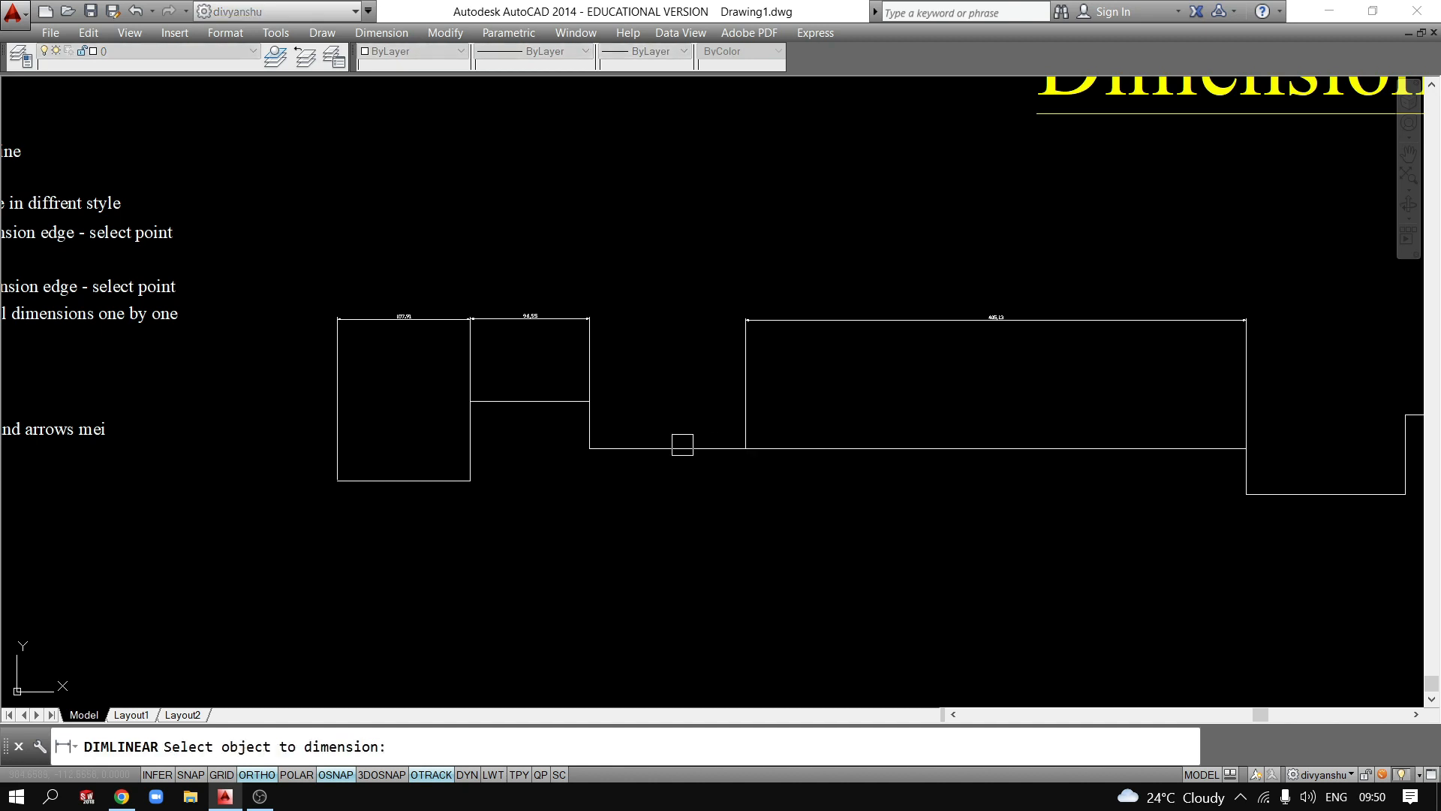
left_click(683, 447)
left_click(679, 318)
Add linear dimensions to the lowest segment near the profile's right end and to the last short segment, roughly level with the others.
key("Return")
key("Return")
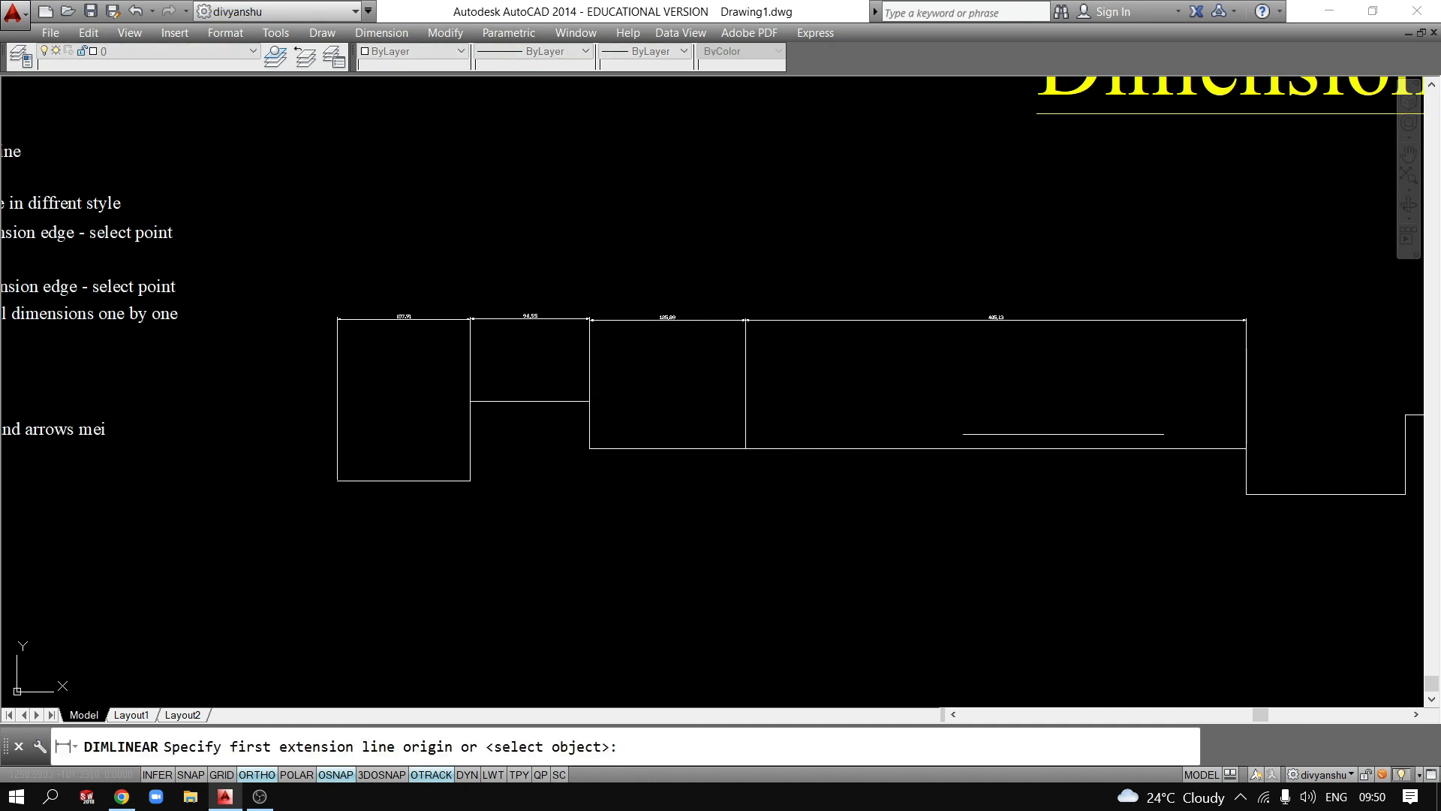
left_click(1265, 492)
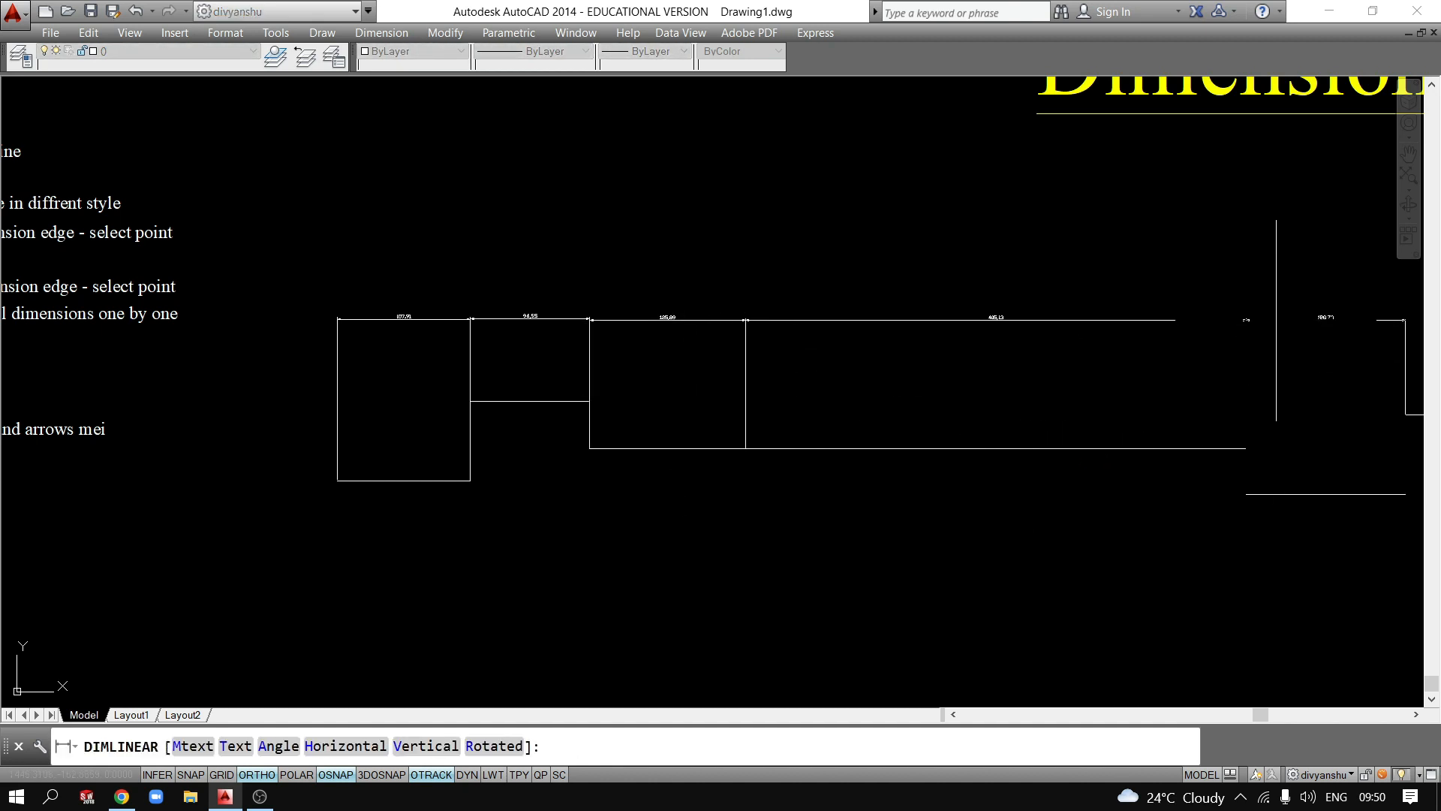
left_click(1276, 320)
middle_click_drag(1212, 423, 824, 446)
key("Return")
key("Return")
left_click(1055, 437)
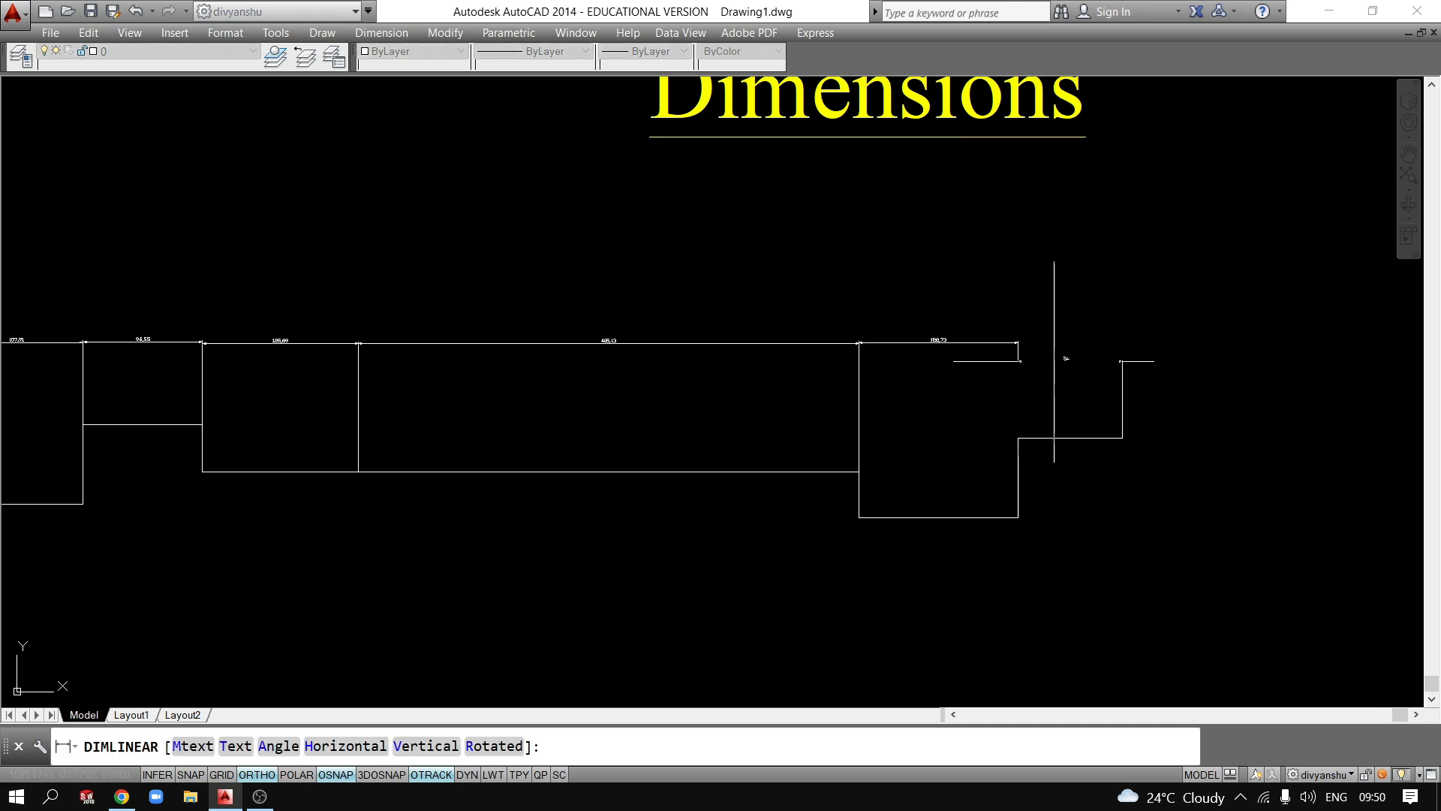
left_click(1053, 343)
Examine how the arrowheads and dimension lines of neighbouring linear dimensions line up at their shared extension lines.
scroll(321, 373, "up", 5)
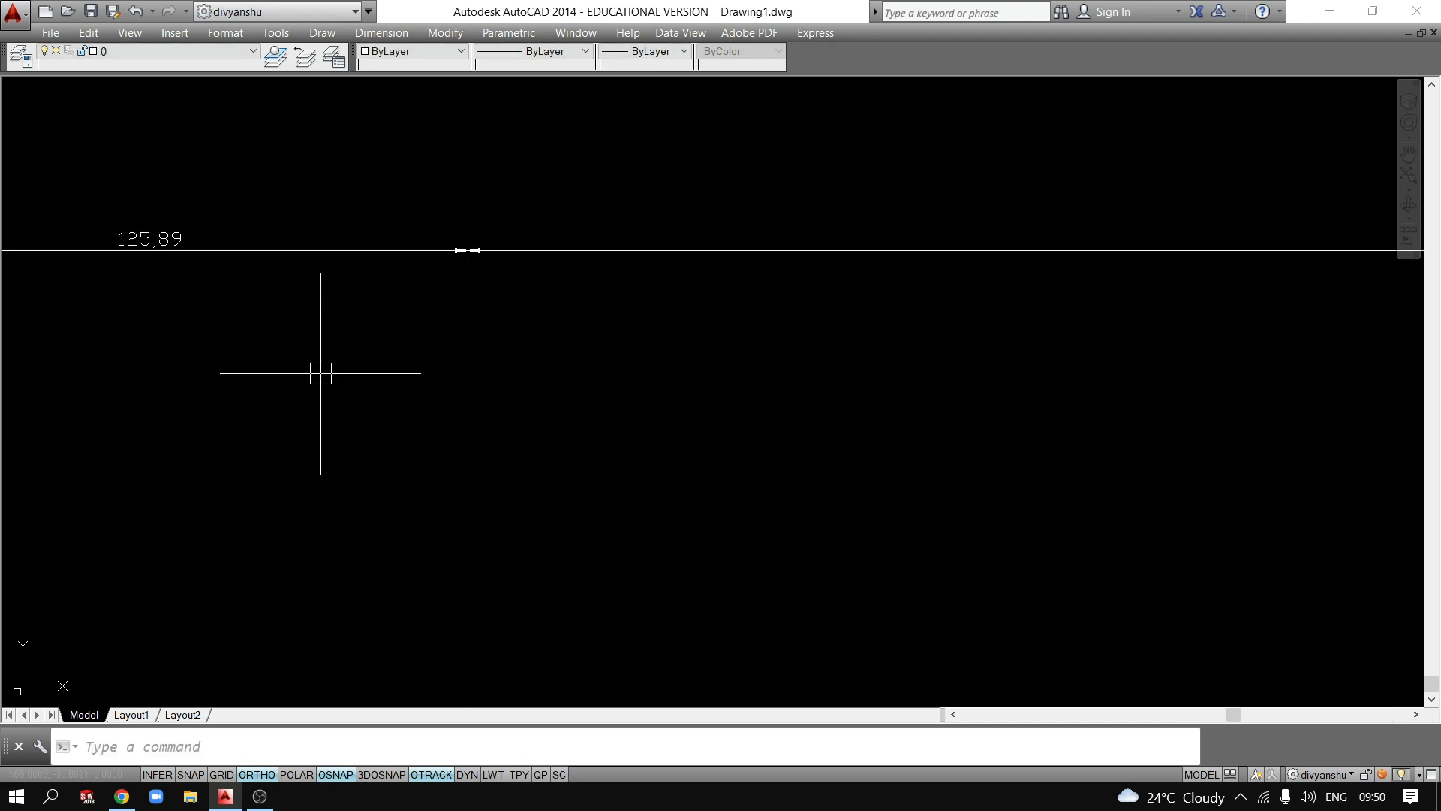
scroll(481, 242, "up", 3)
scroll(659, 228, "down", 4)
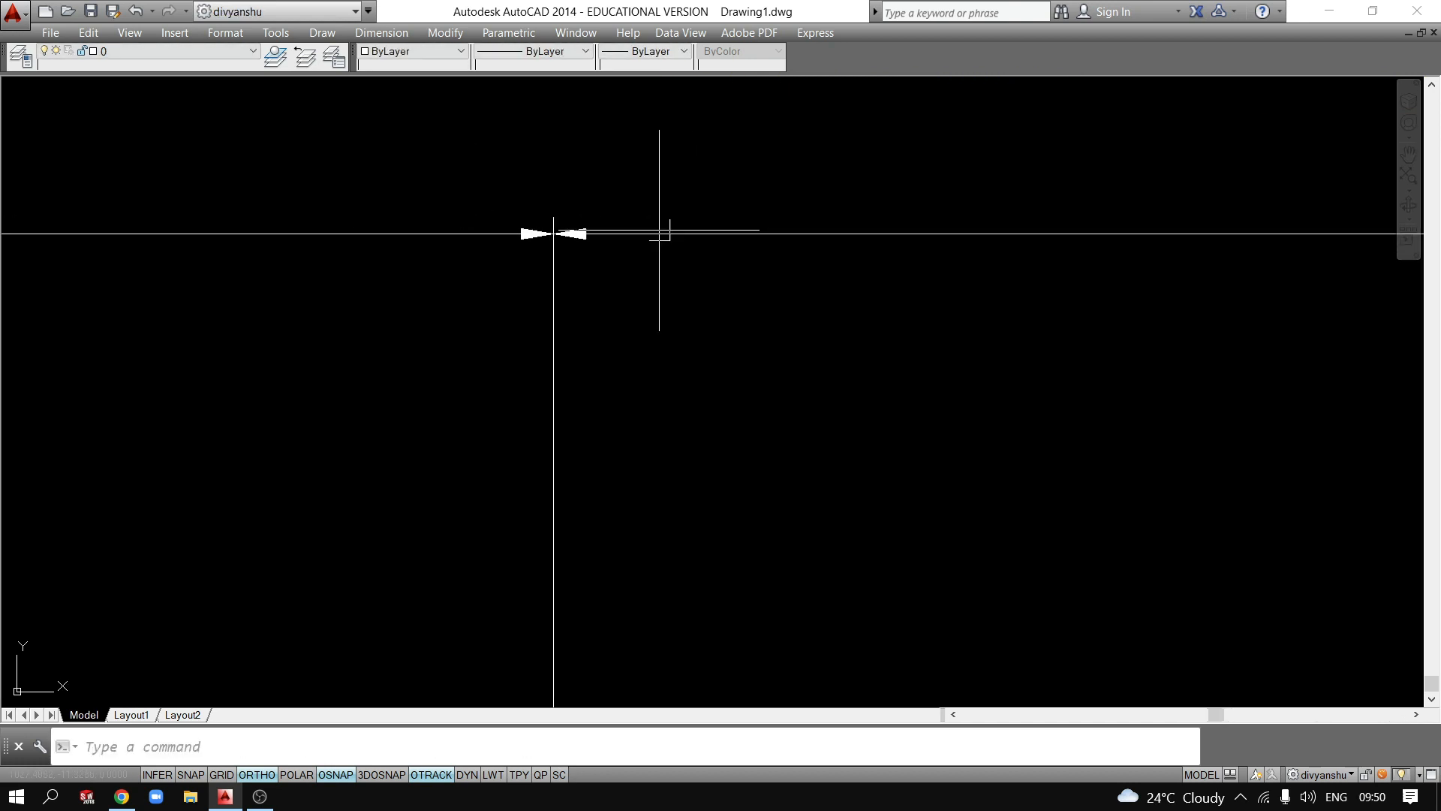
scroll(758, 308, "up", 5)
scroll(988, 303, "up", 3)
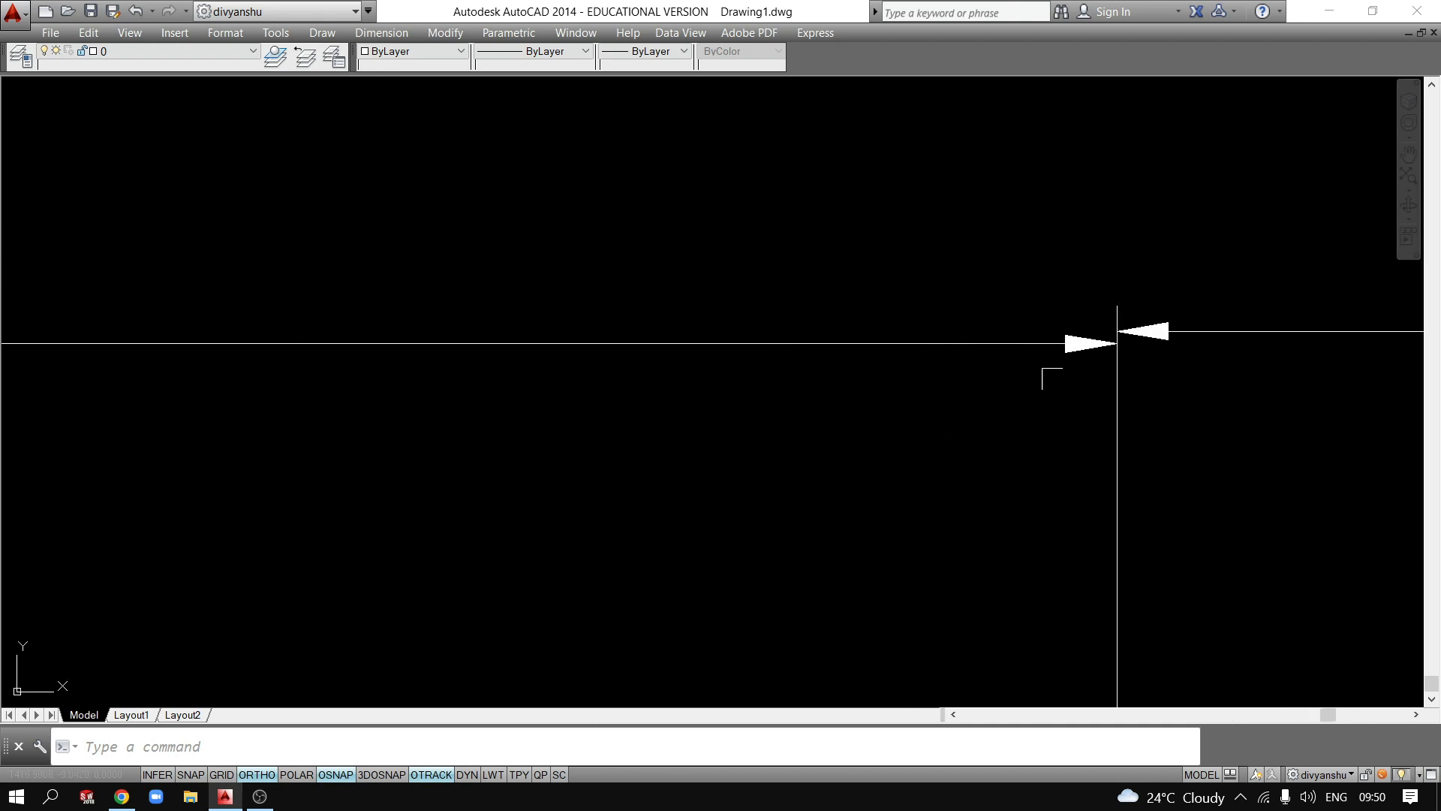
scroll(1120, 283, "down", 10)
scroll(1077, 358, "up", 8)
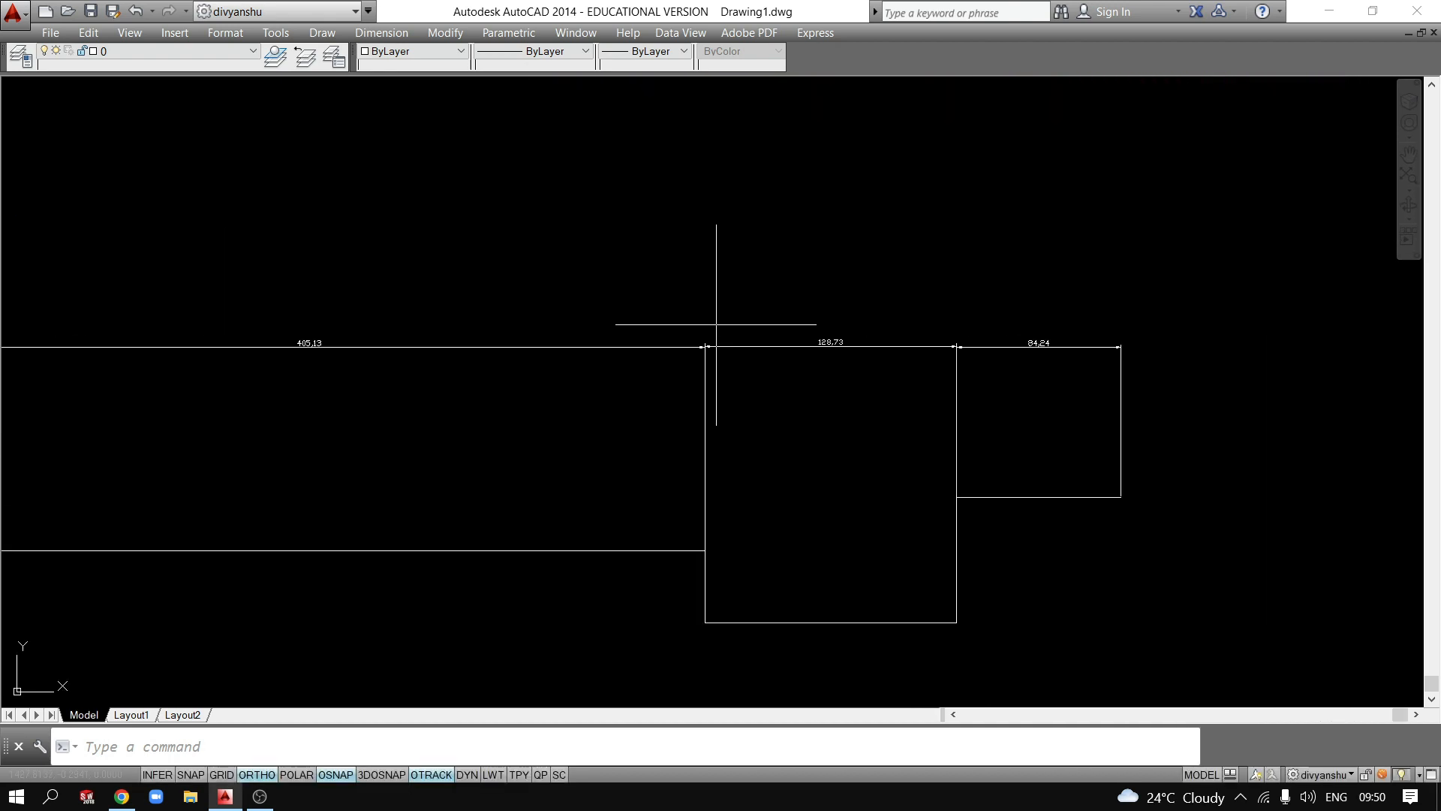
scroll(1123, 319, "down", 8)
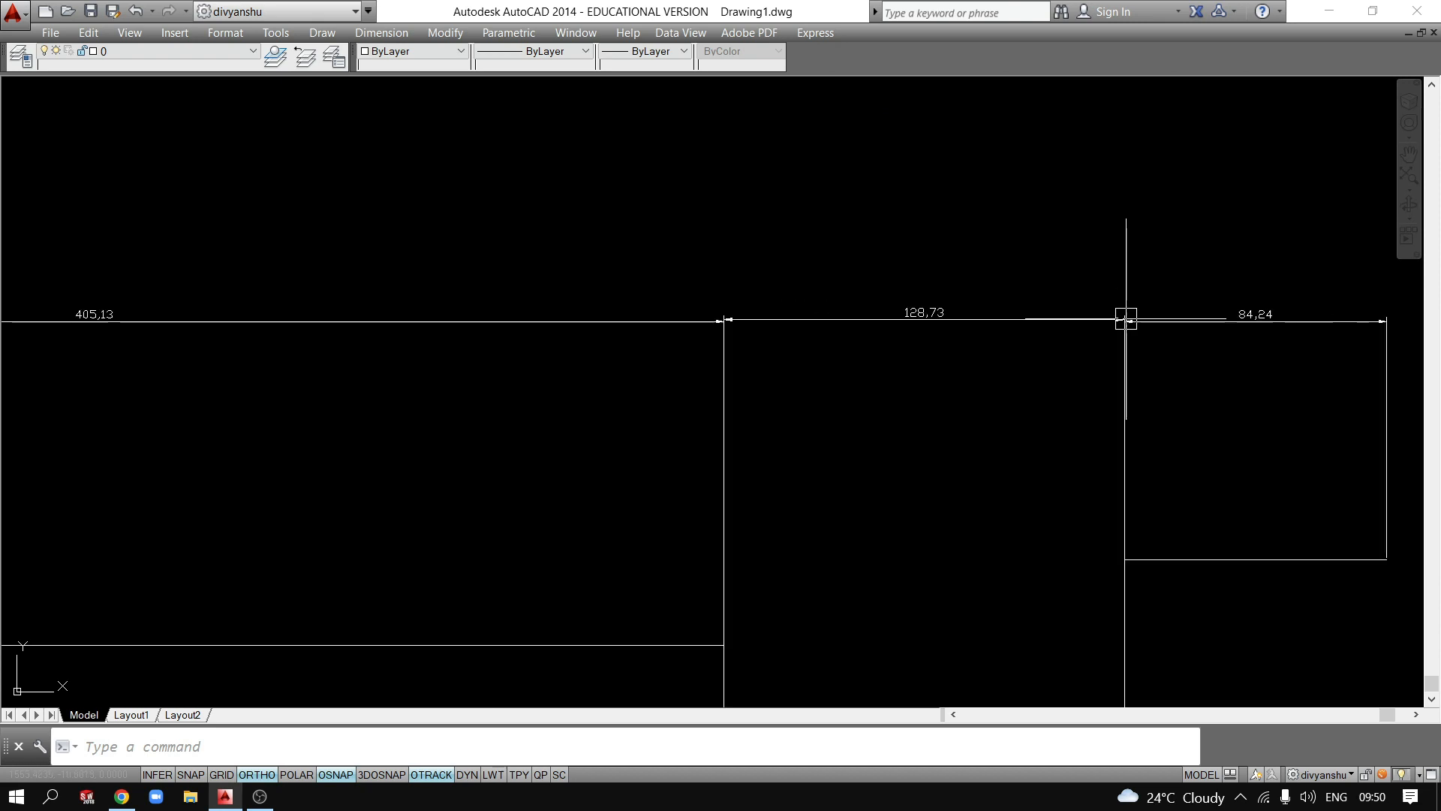
middle_click_drag(987, 397, 798, 408)
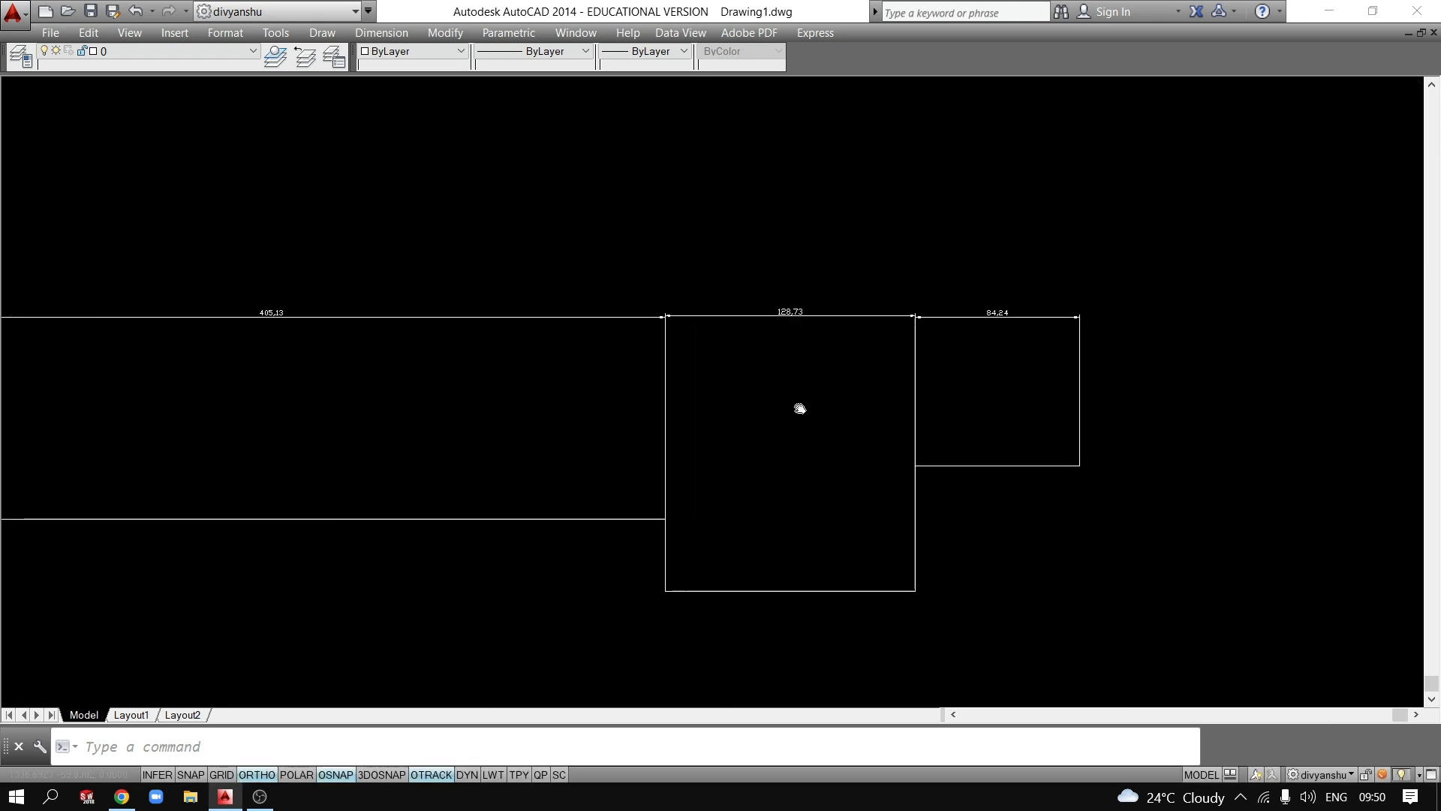
Erase all the side-by-side linear dimensions along the profile except the first one over its leftmost segment.
left_click(1153, 403)
left_click(358, 239)
key("Delete")
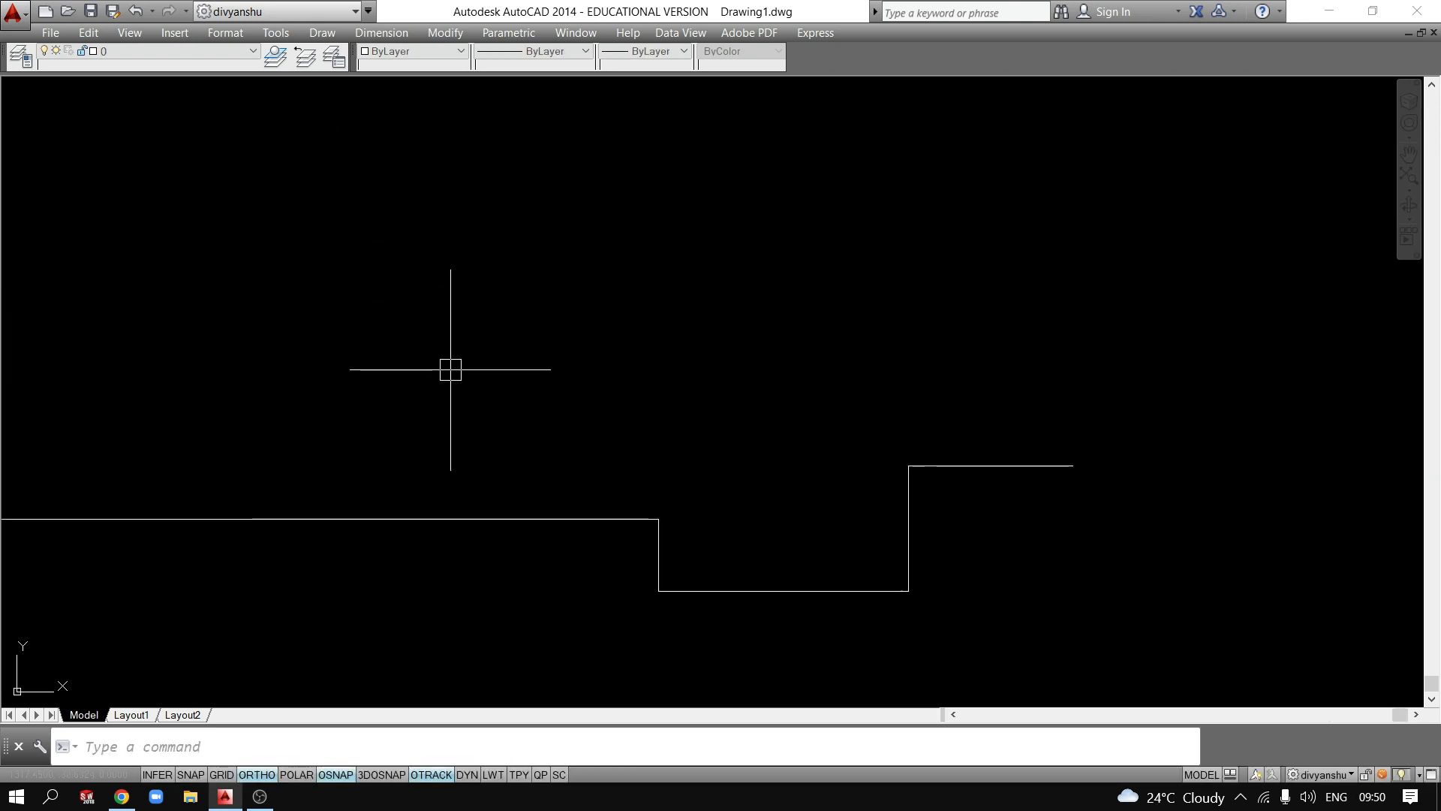
middle_click_drag(418, 393, 762, 431)
left_click(761, 432)
left_click(530, 307)
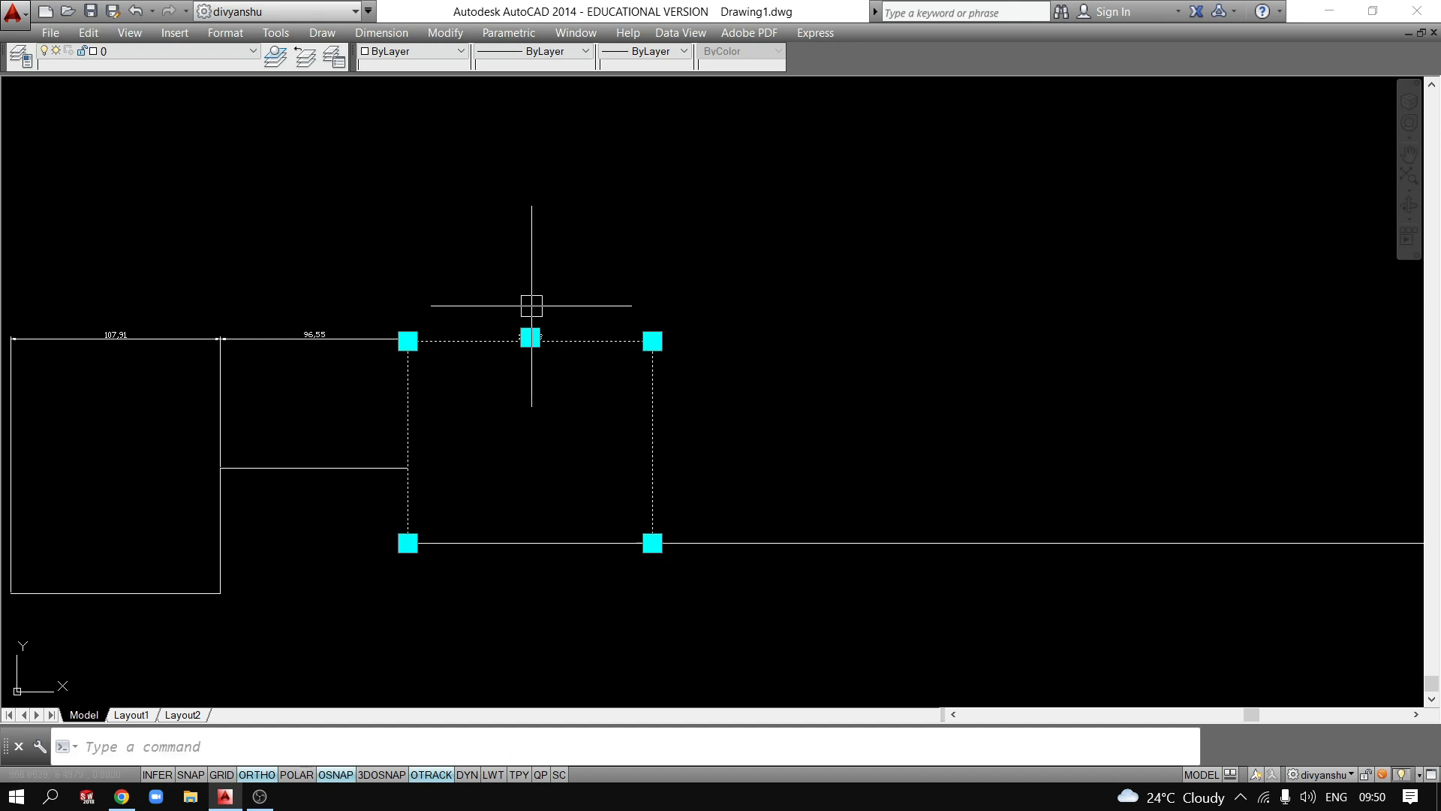
key("Delete")
left_click(572, 356)
left_click(375, 355)
key("Delete")
Chain continued dimensions from the first dimension's inner extension line across each remaining horizontal segment to the profile's far end.
scroll(530, 379, "down", 2)
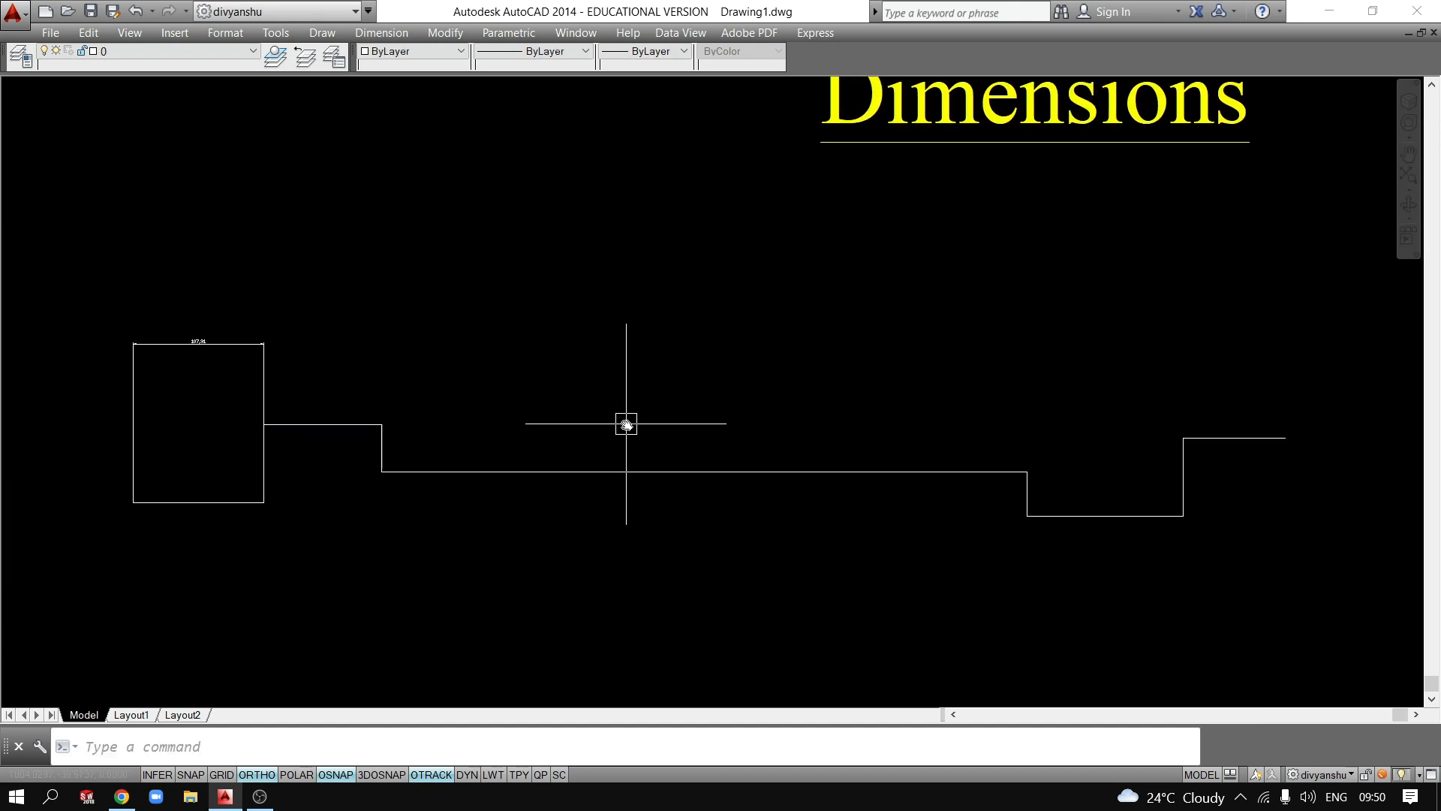
type("dc")
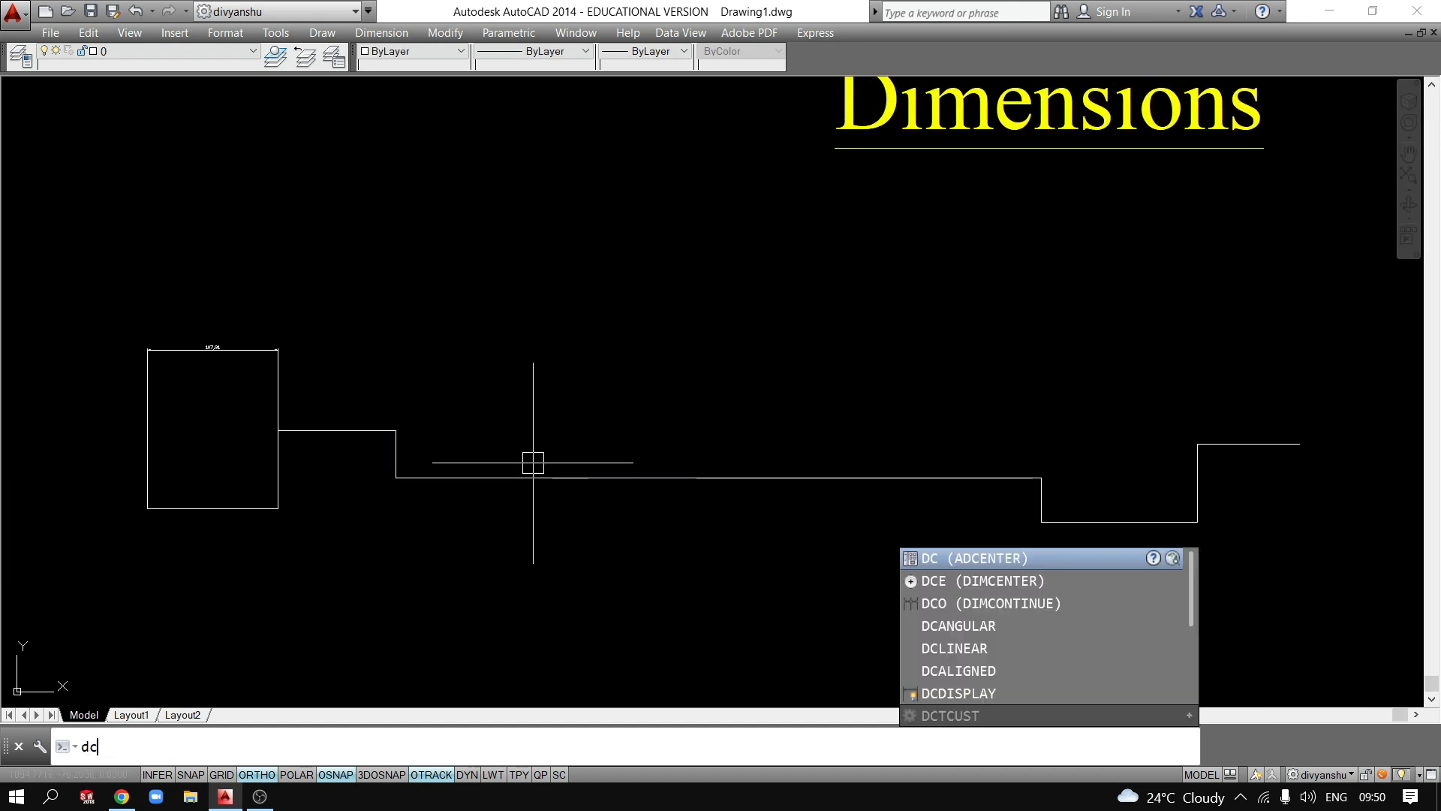
type("o")
key("Return")
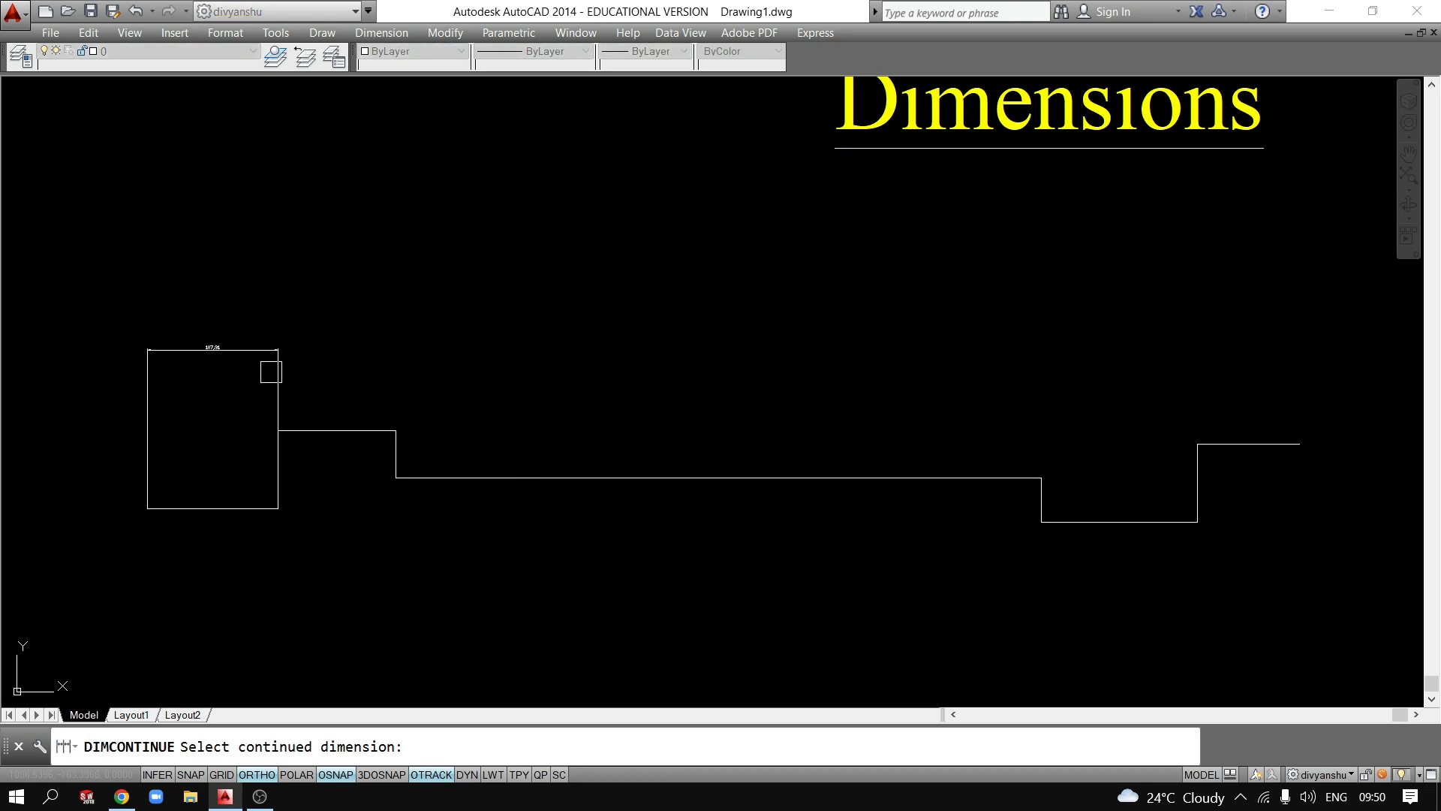
left_click(273, 372)
left_click(395, 430)
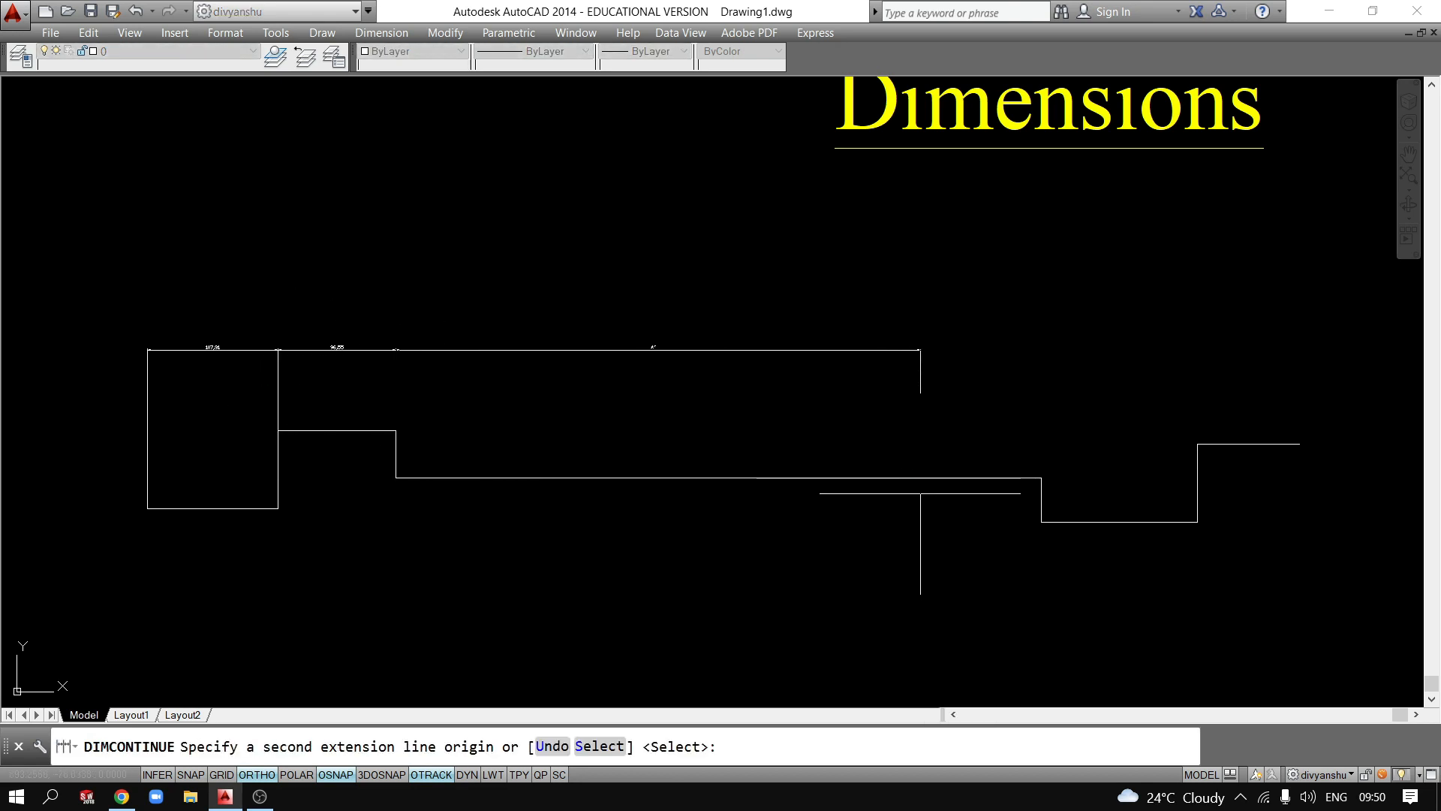
left_click(1041, 478)
left_click(1198, 444)
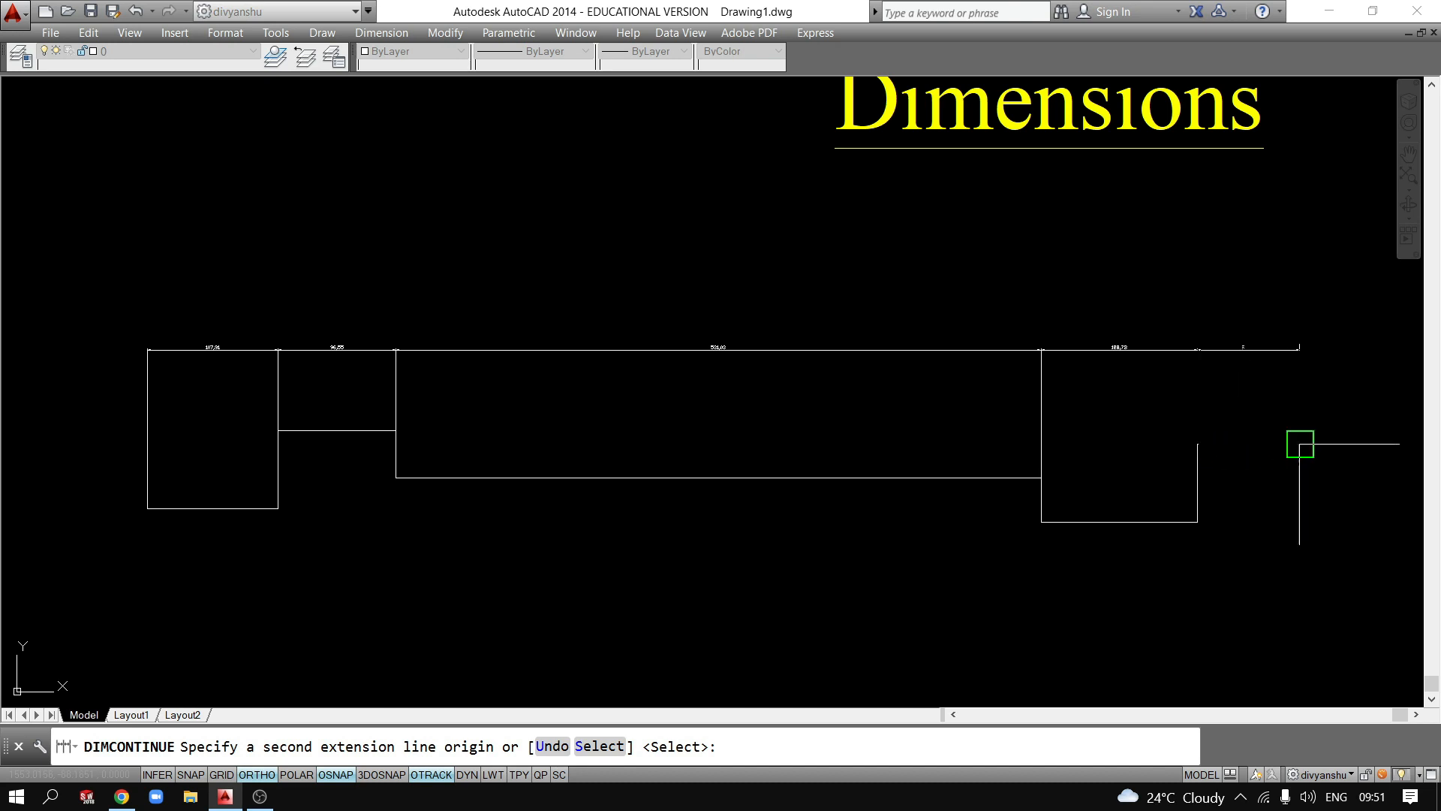
left_click(1299, 443)
key("Escape")
Examine how the arrowheads of the continued dimensions meet at each shared extension line.
scroll(1205, 350, "up", 8)
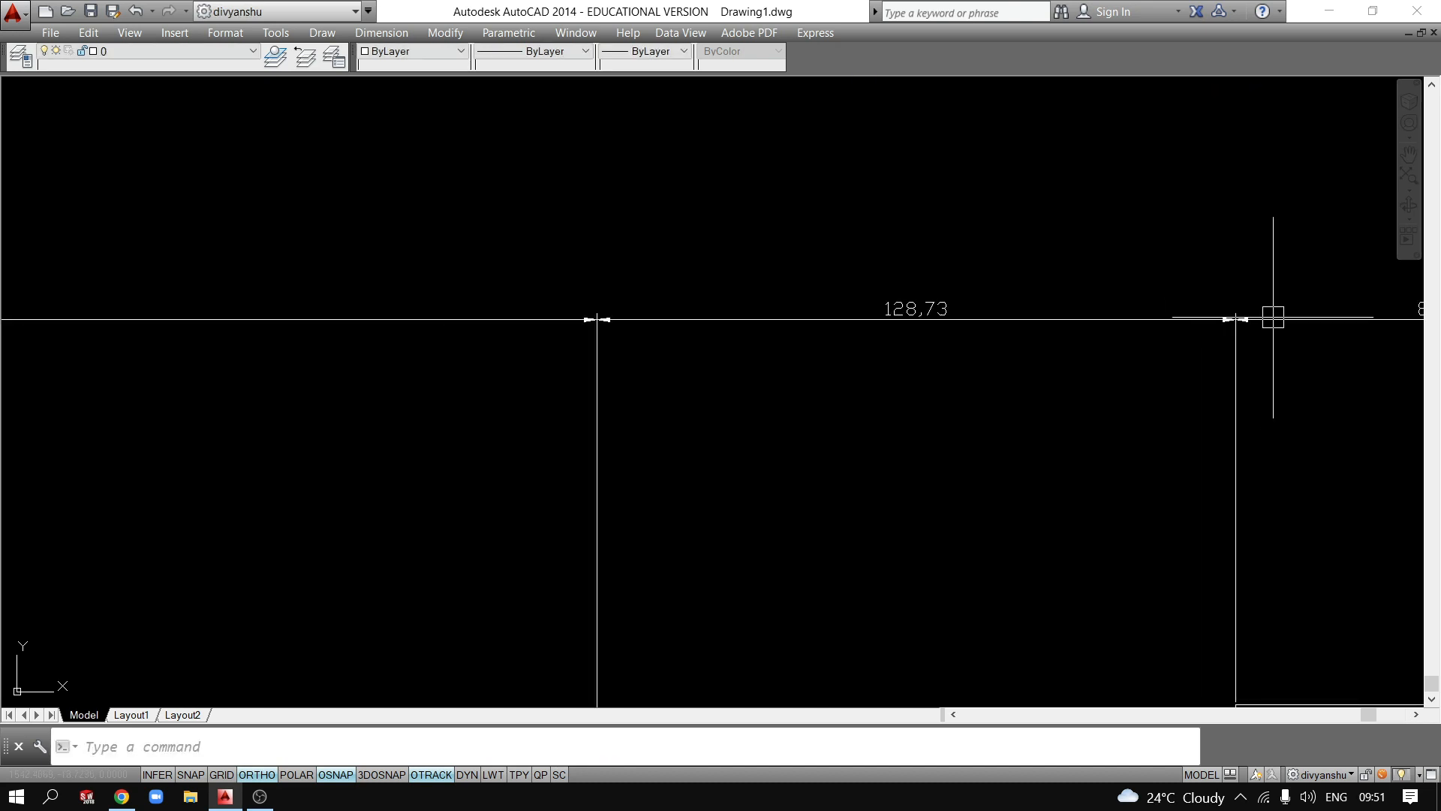
scroll(1215, 329, "down", 6)
scroll(724, 385, "up", 6)
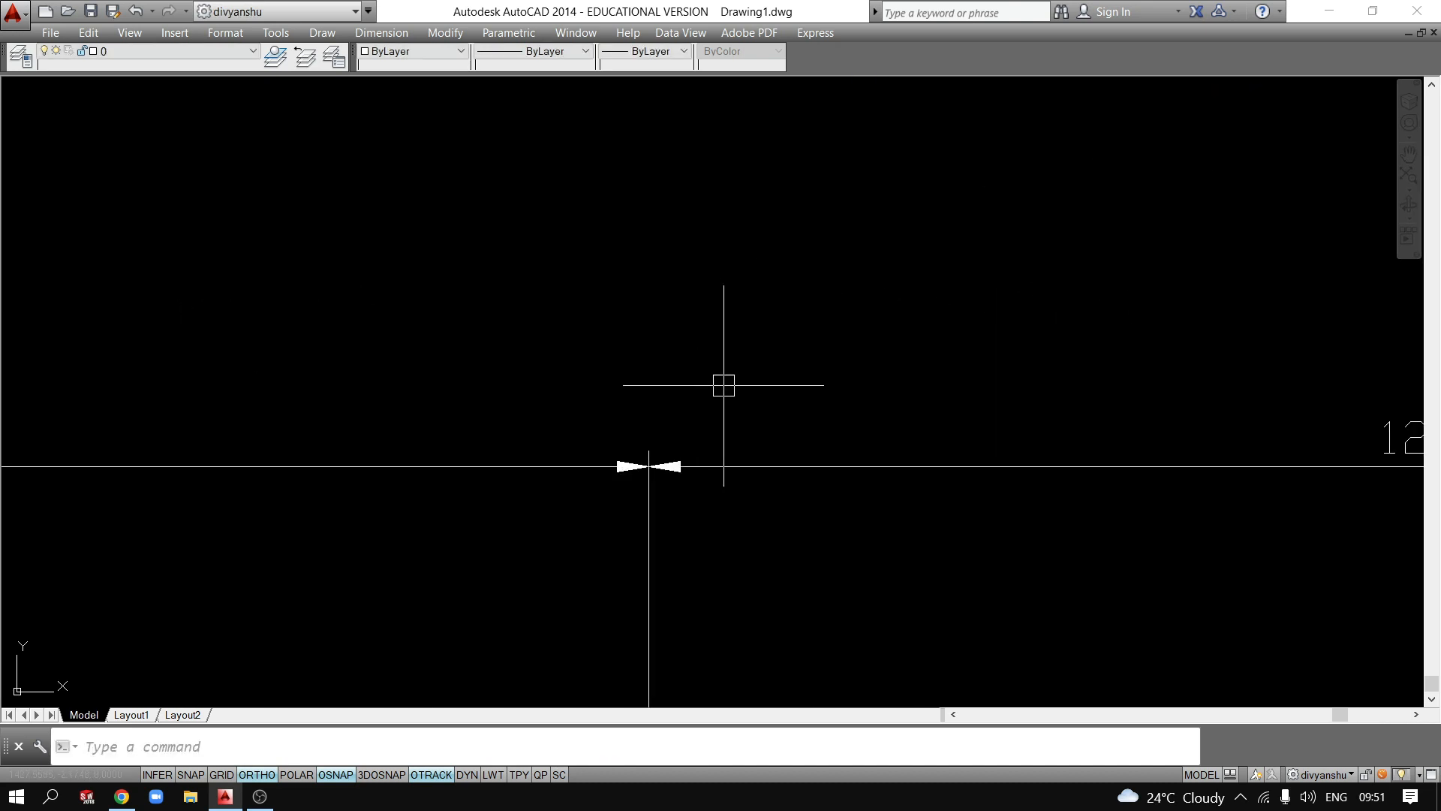
scroll(826, 466, "down", 6)
scroll(432, 424, "up", 7)
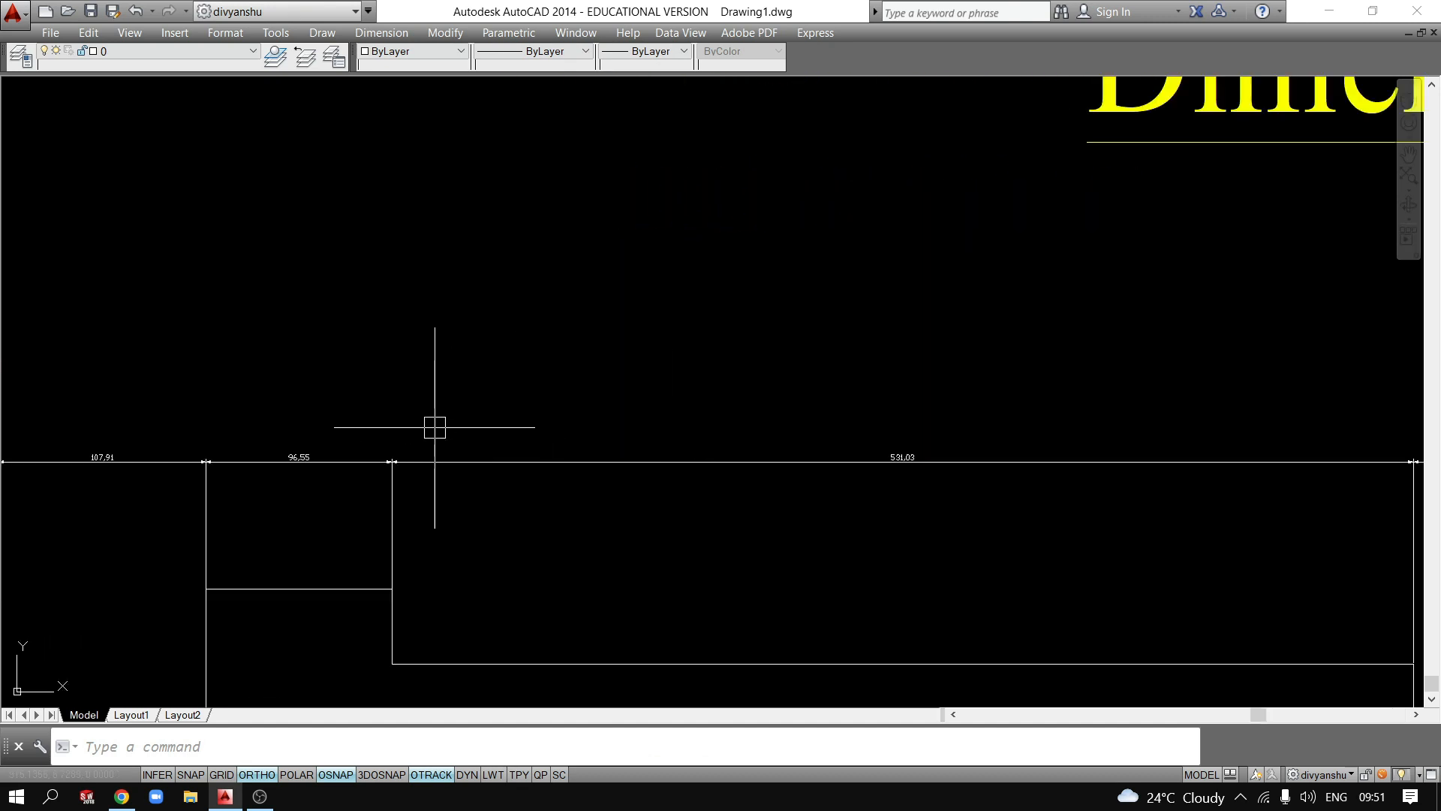
scroll(249, 588, "down", 4)
middle_click_drag(173, 619, 225, 426)
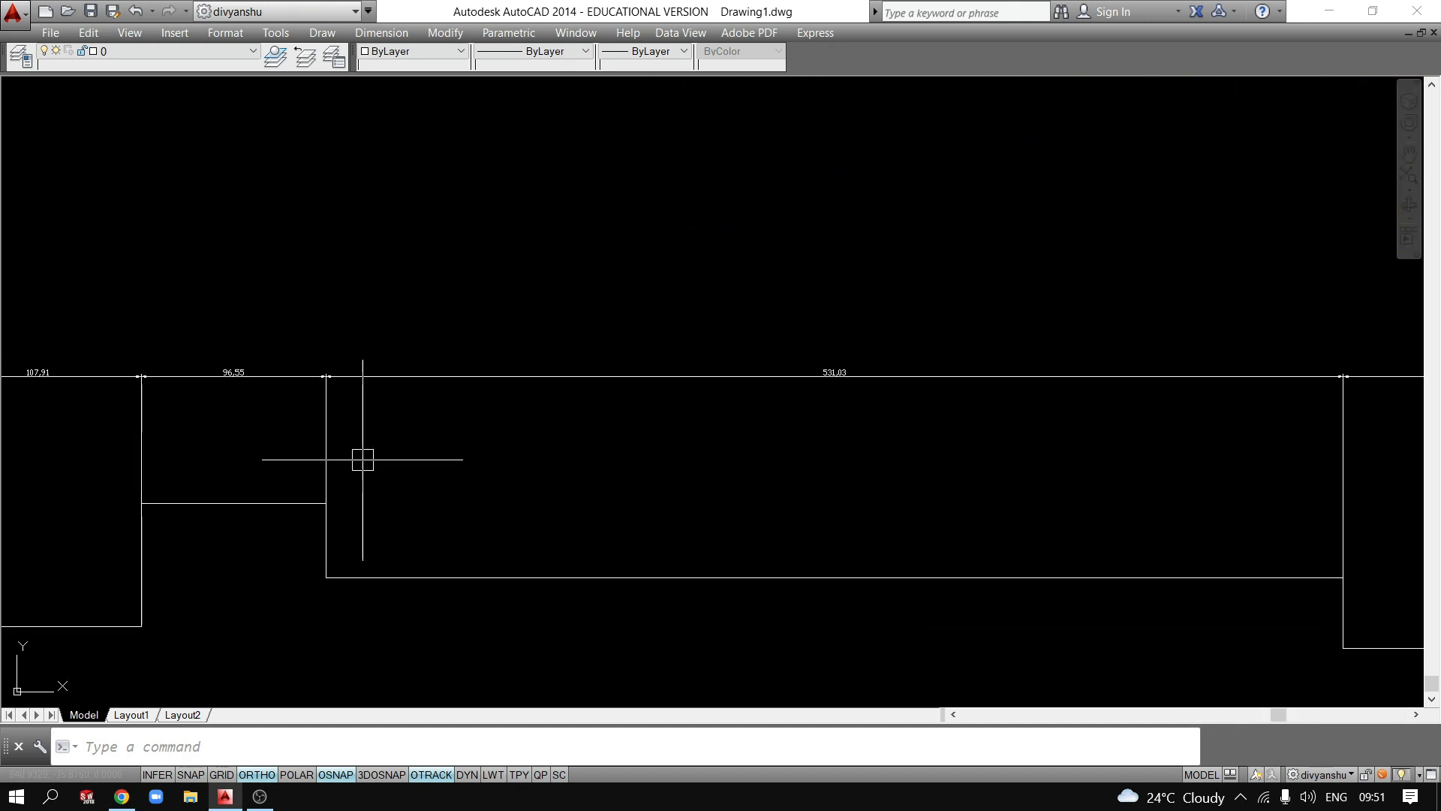
scroll(362, 460, "down", 1)
Erase all the continued dimensions, leaving only the first dimension over the profile's leftmost segment.
left_click(1273, 451)
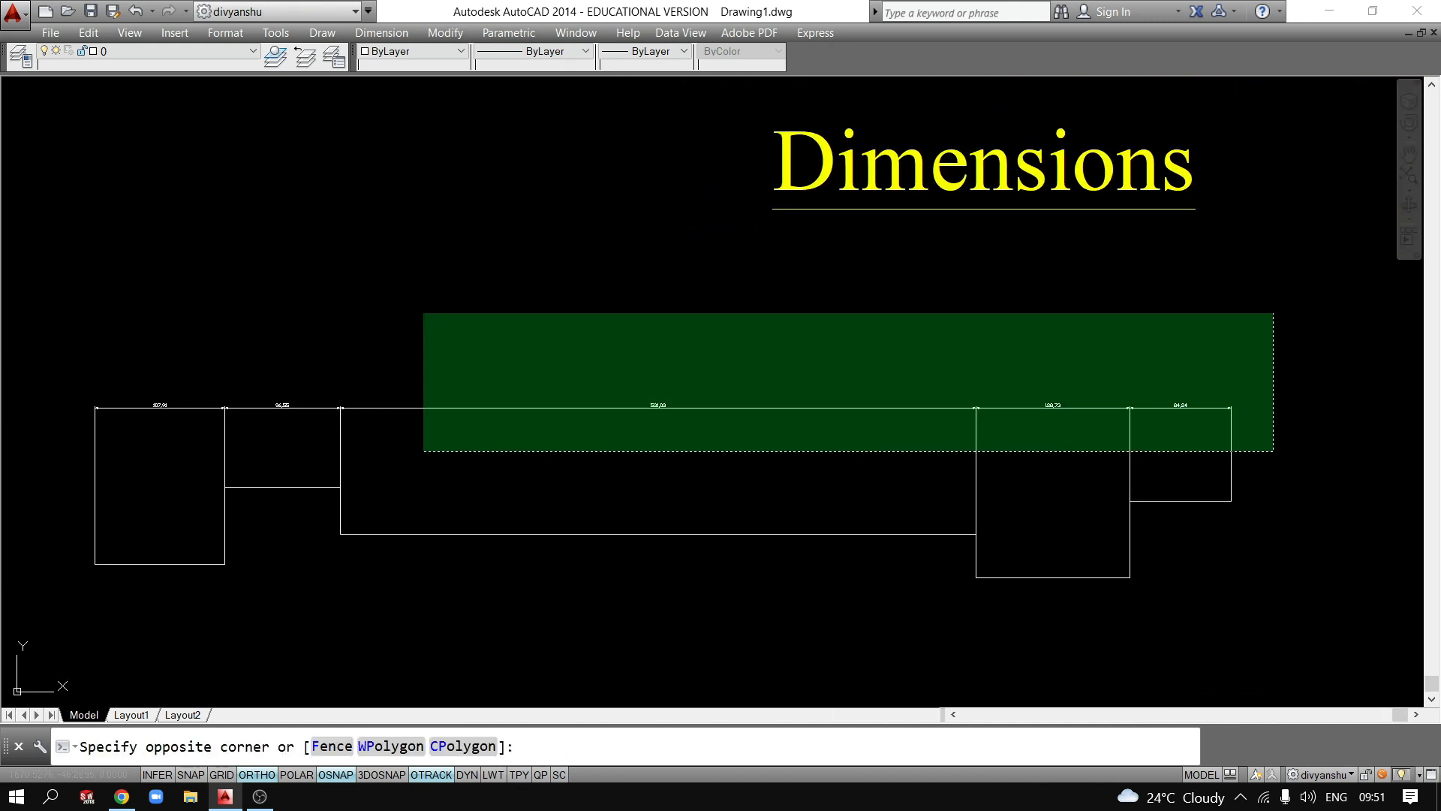
left_click(346, 311)
key("Delete")
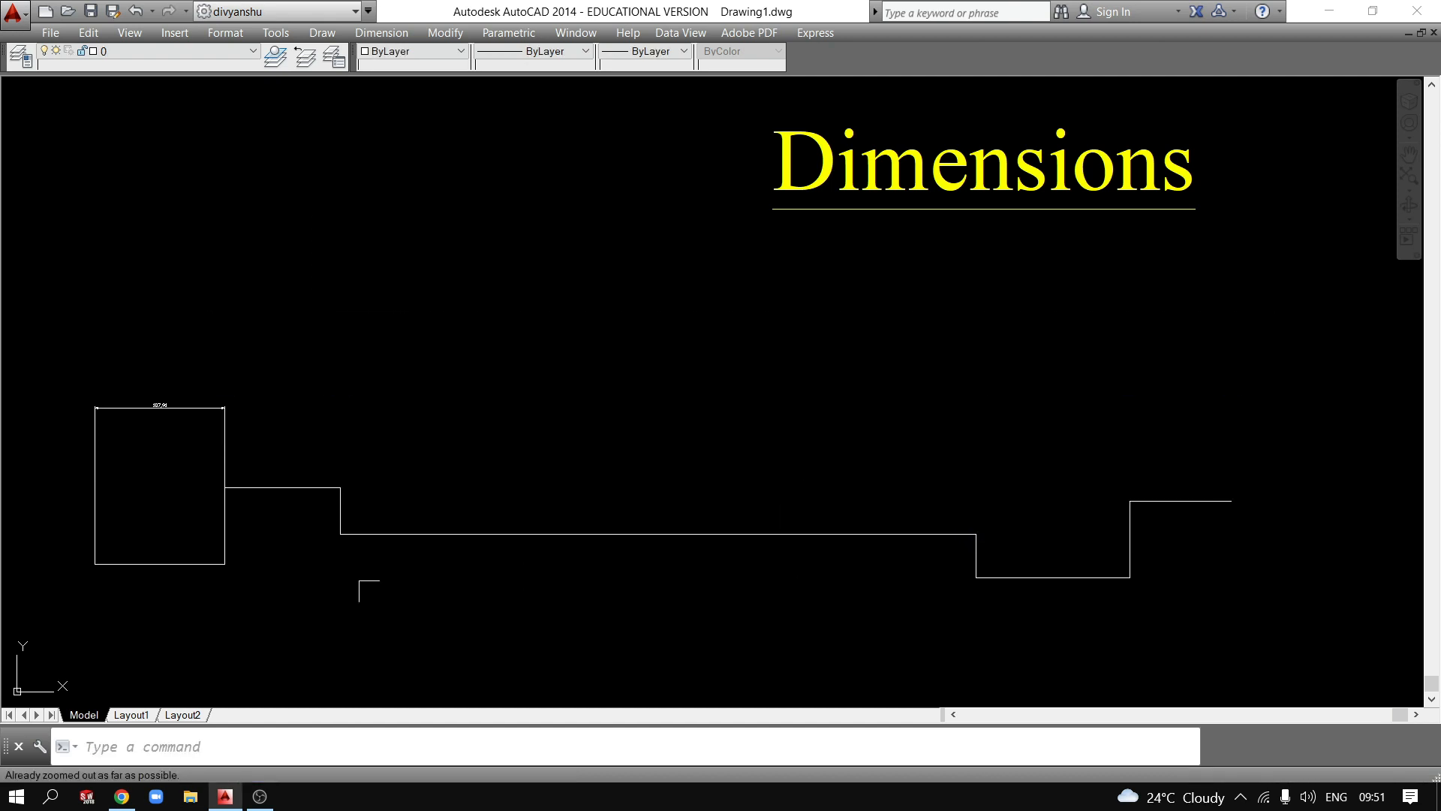
Read the notes on Dimension Break and its break size in the command list.
middle_click_drag(335, 588, 1084, 506)
middle_click_drag(624, 512, 609, 538)
middle_click_drag(602, 464, 503, 436)
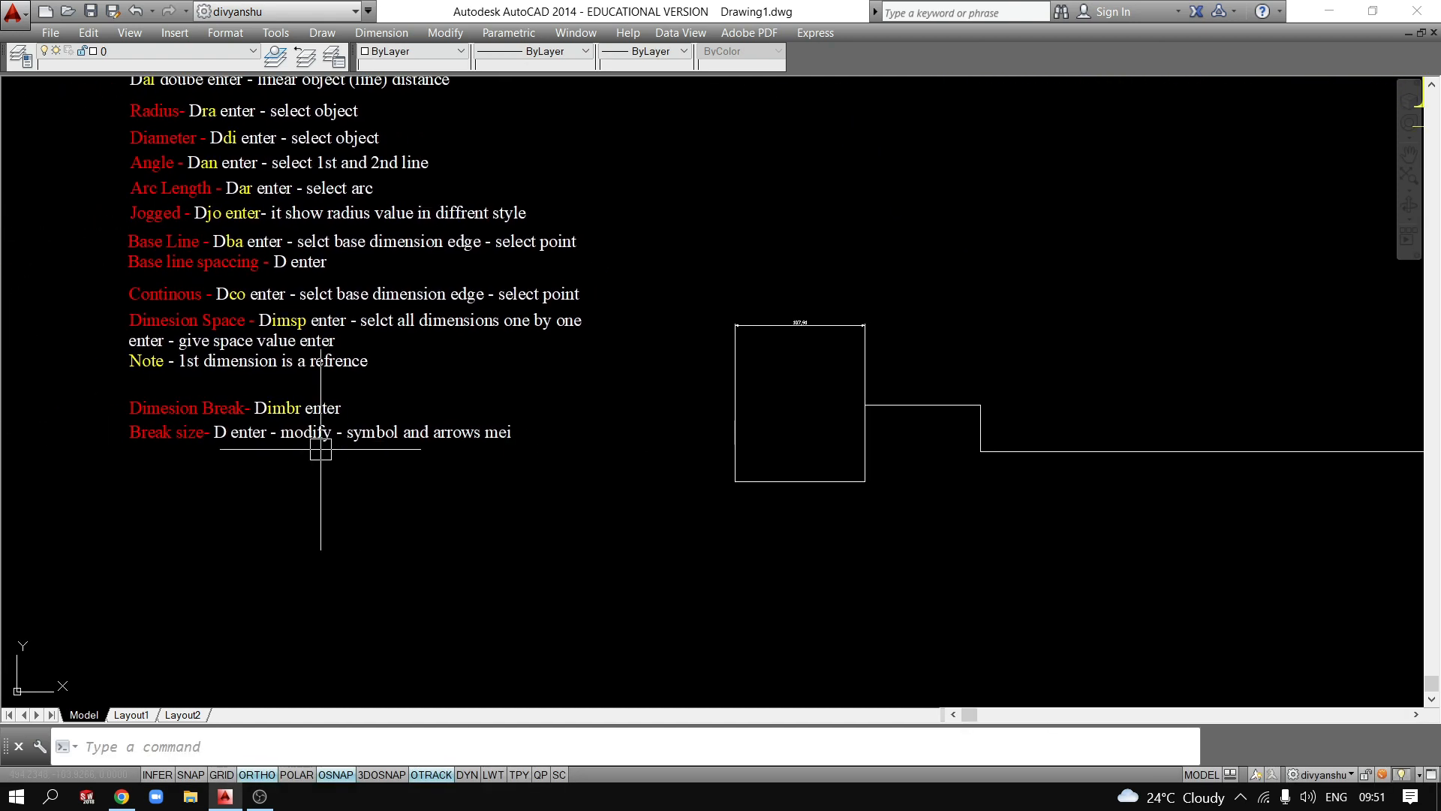
scroll(185, 431, "up", 4)
middle_click_drag(367, 377, 356, 354)
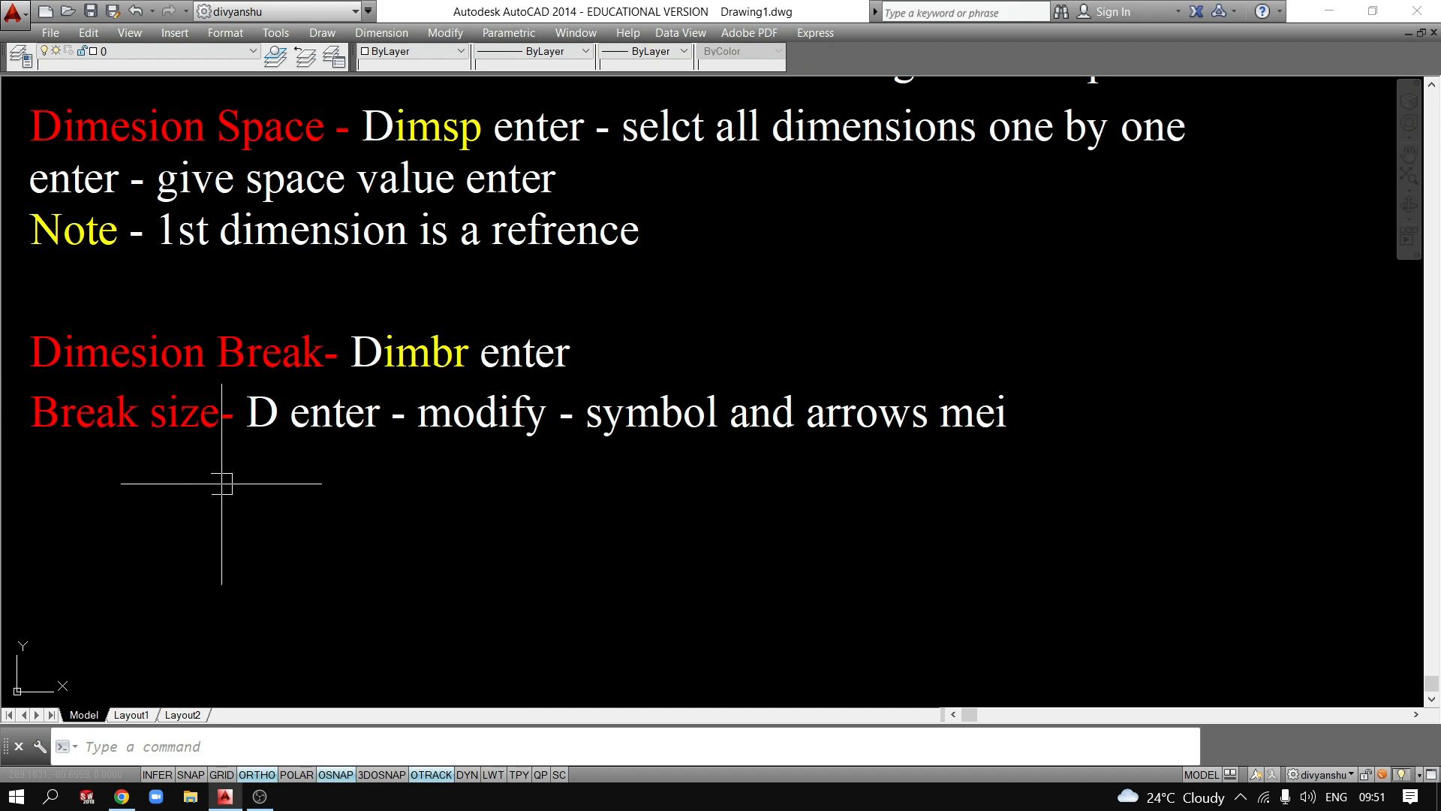
scroll(214, 351, "down", 3)
middle_click_drag(891, 496, 781, 556)
Add a vertical linear dimension about 99 units long whose lower extension line crosses the first dimension's inner extension line.
type("i")
key("Return")
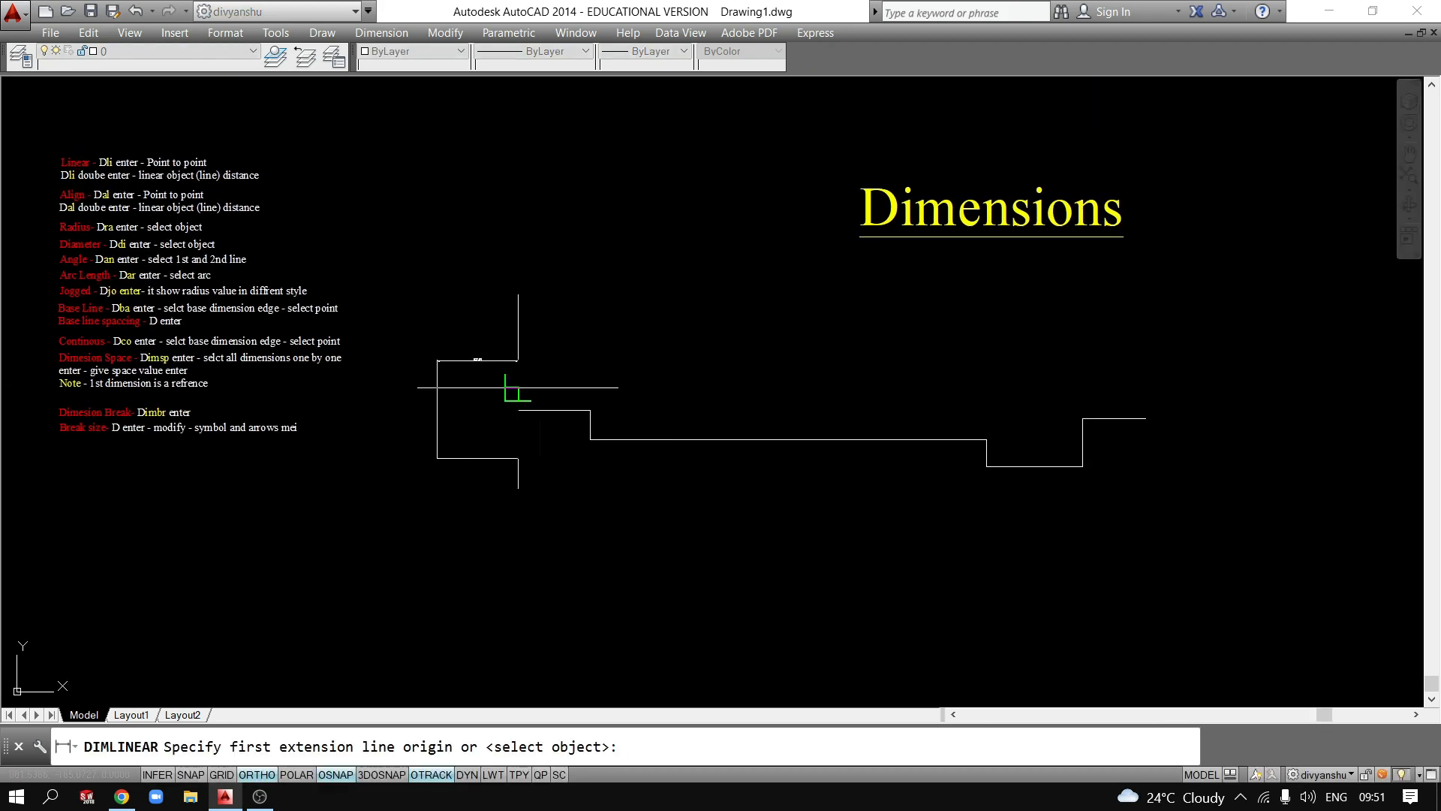
left_click(478, 394)
left_click(477, 320)
left_click(573, 335)
Add a horizontal linear dimension about 111 units long above the long line, starting from that line's left corner.
scroll(520, 415, "up", 6)
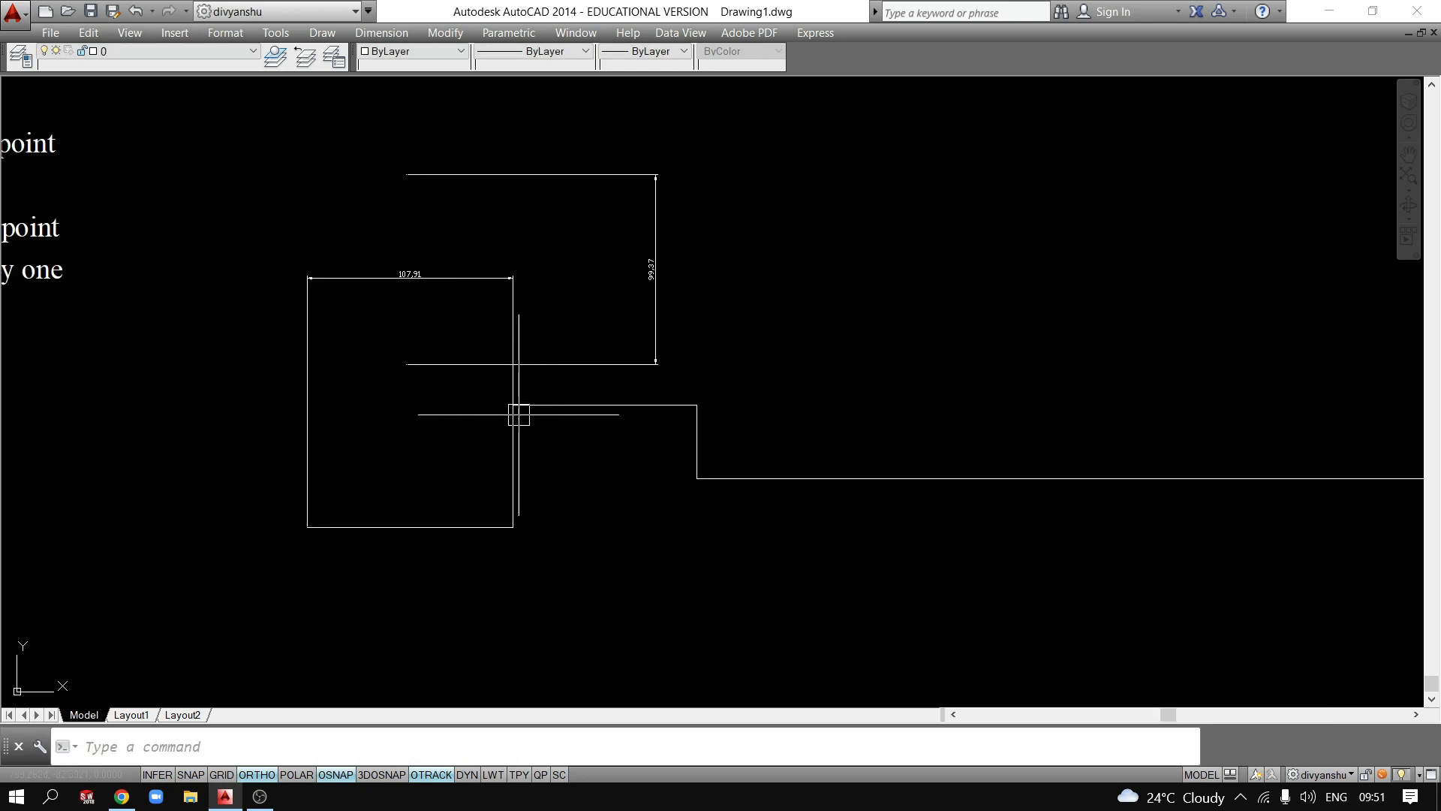
middle_click_drag(524, 286, 577, 440)
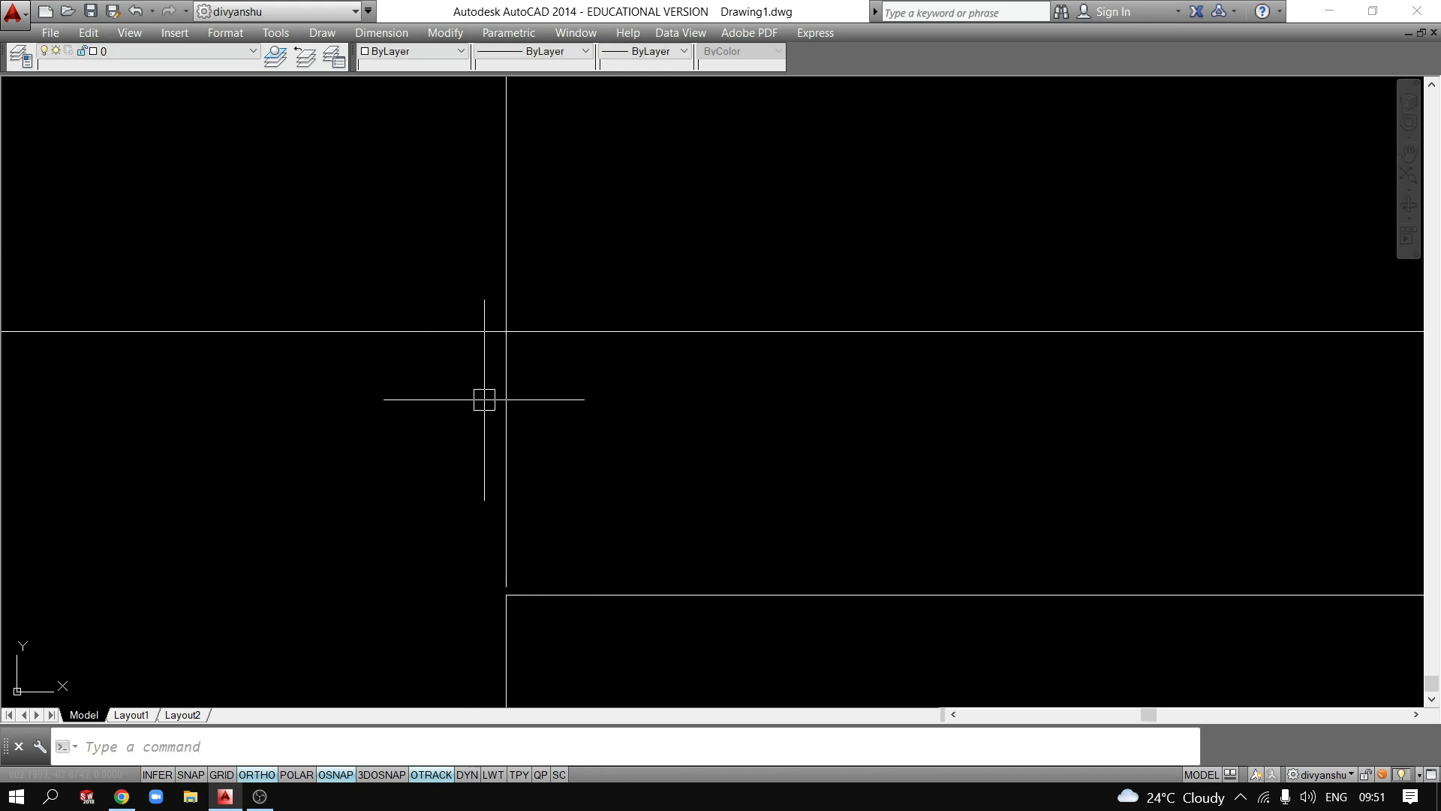
scroll(554, 286, "down", 2)
middle_click_drag(555, 290, 566, 350)
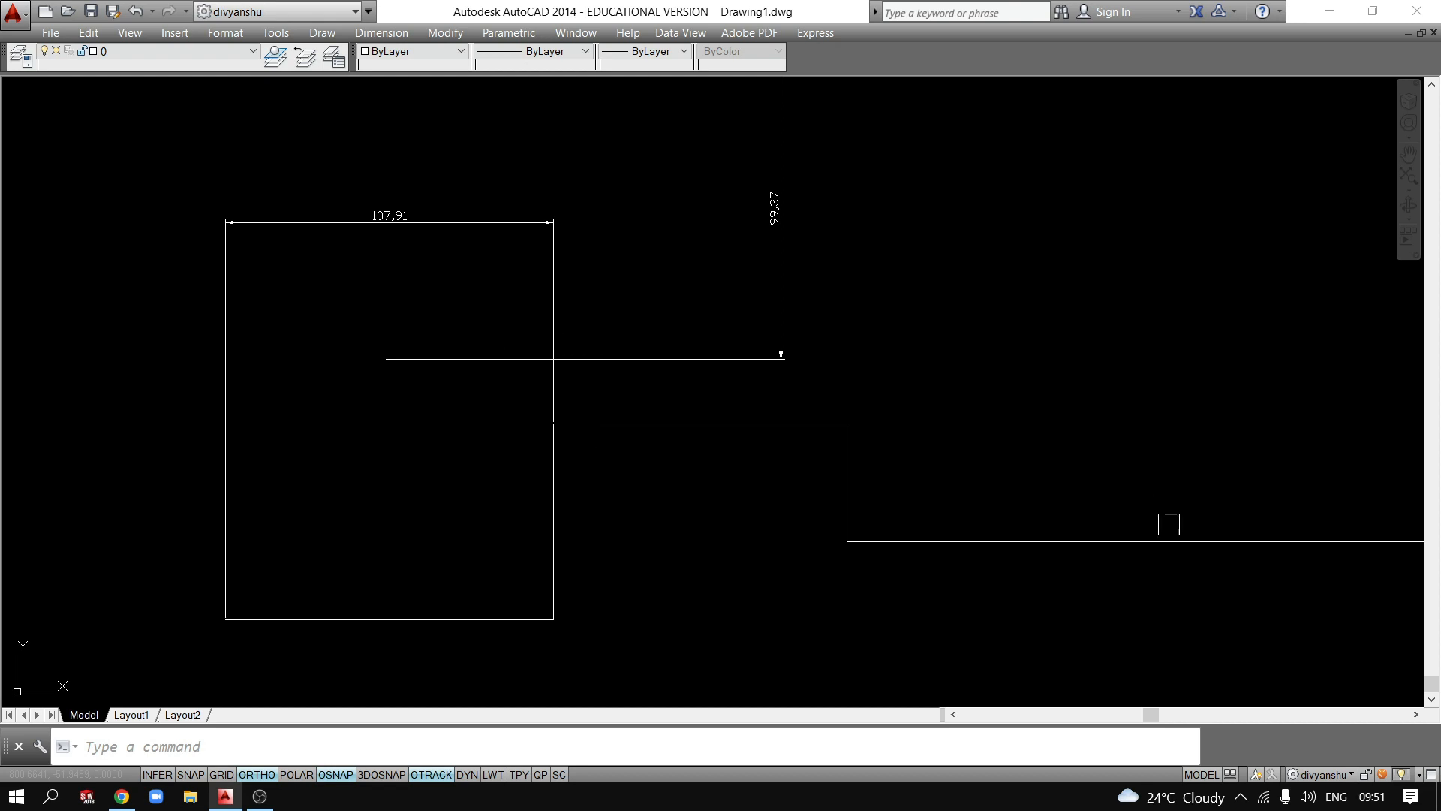
key("space")
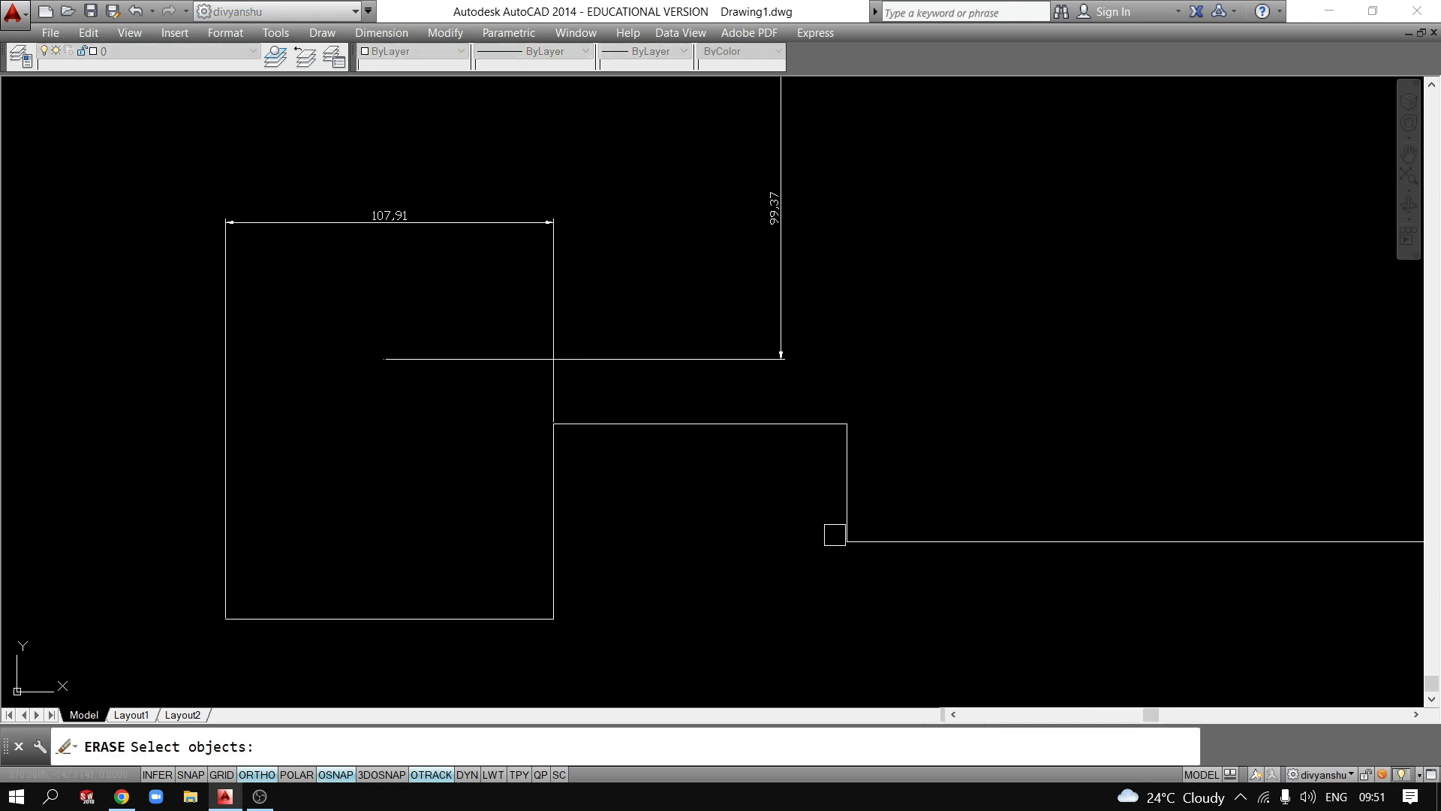
key("Escape")
type("dli")
key("Return")
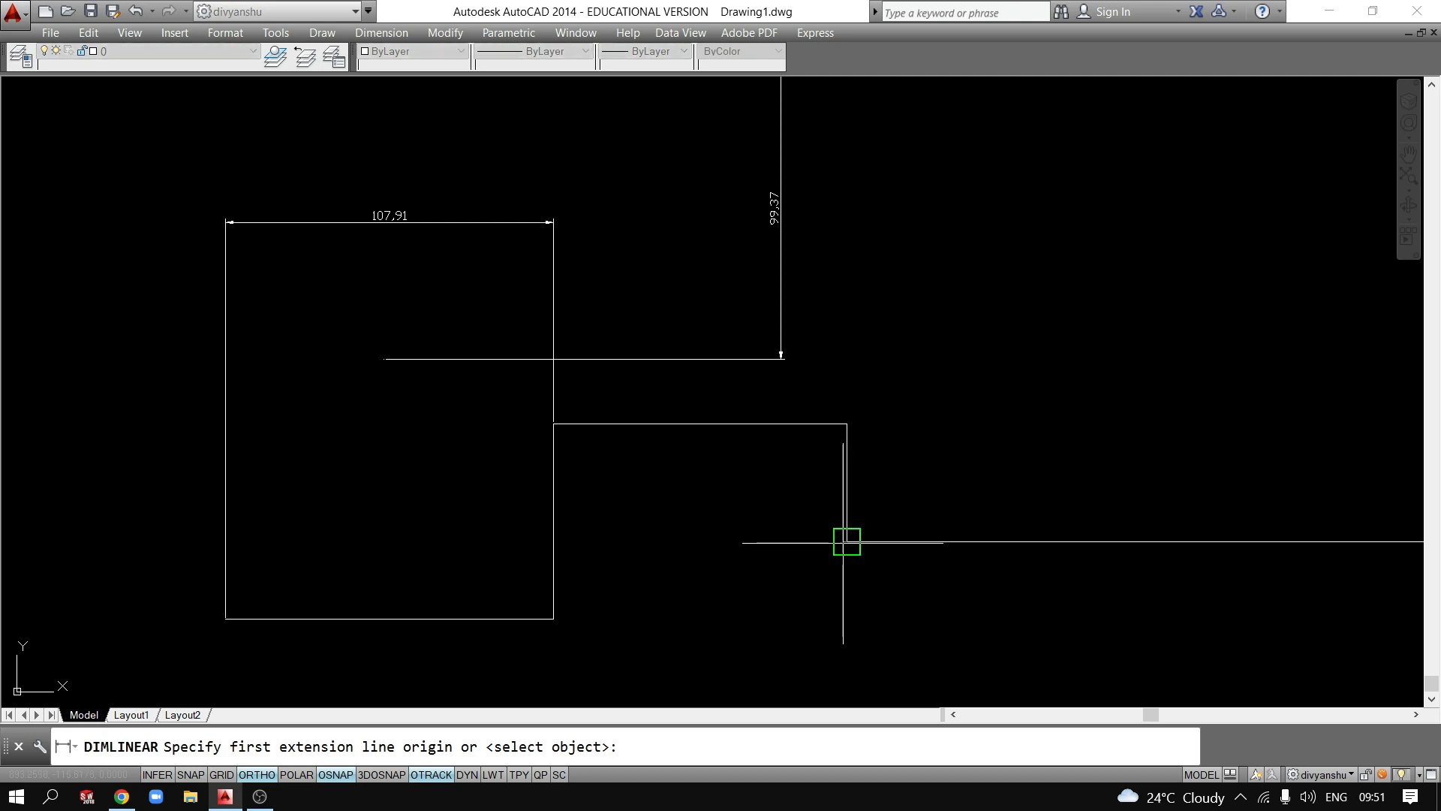
left_click(847, 541)
left_click(1185, 541)
left_click(1099, 318)
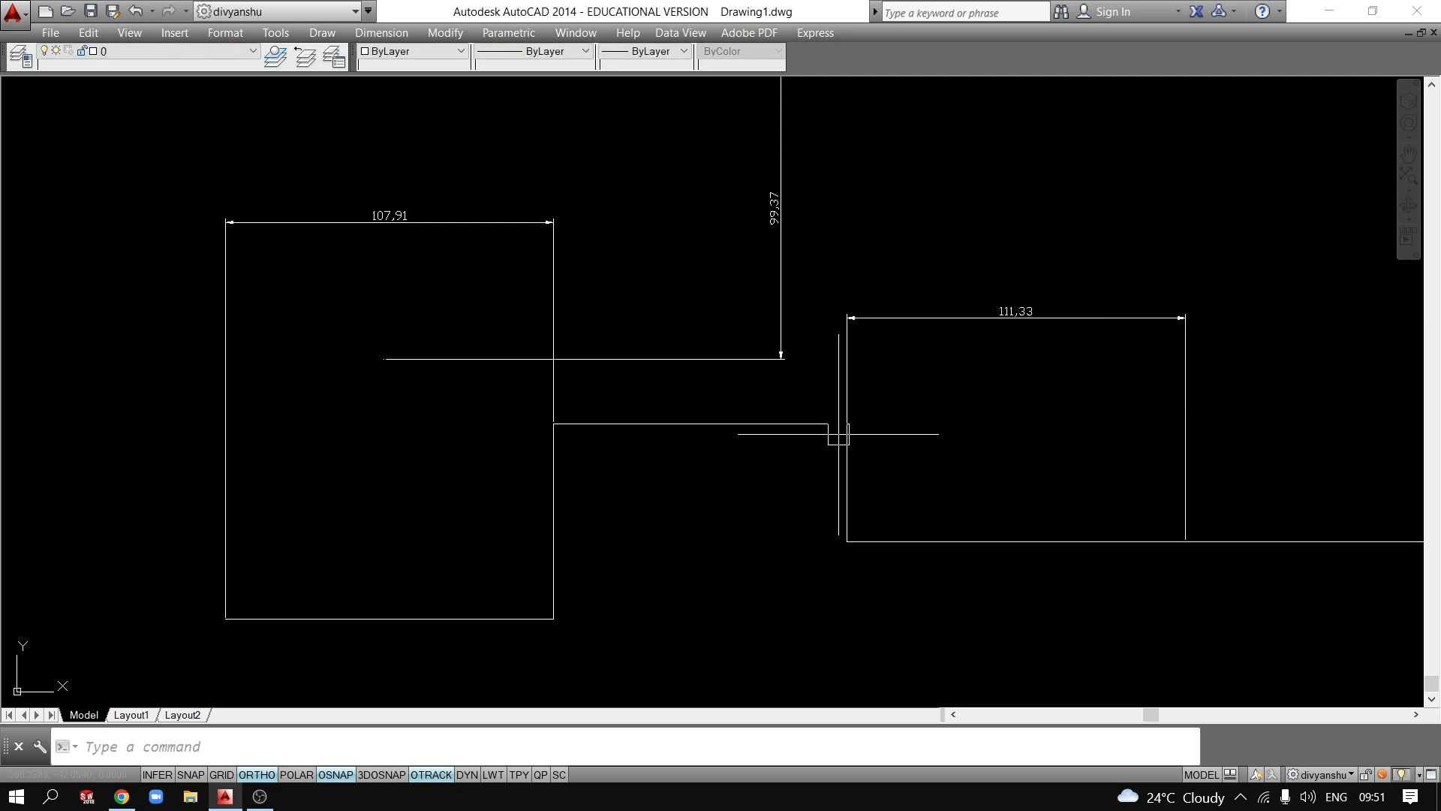
Examine where the new dimension's extension line meets the profile's corner, and read the Dimension Break note again.
left_click(847, 429)
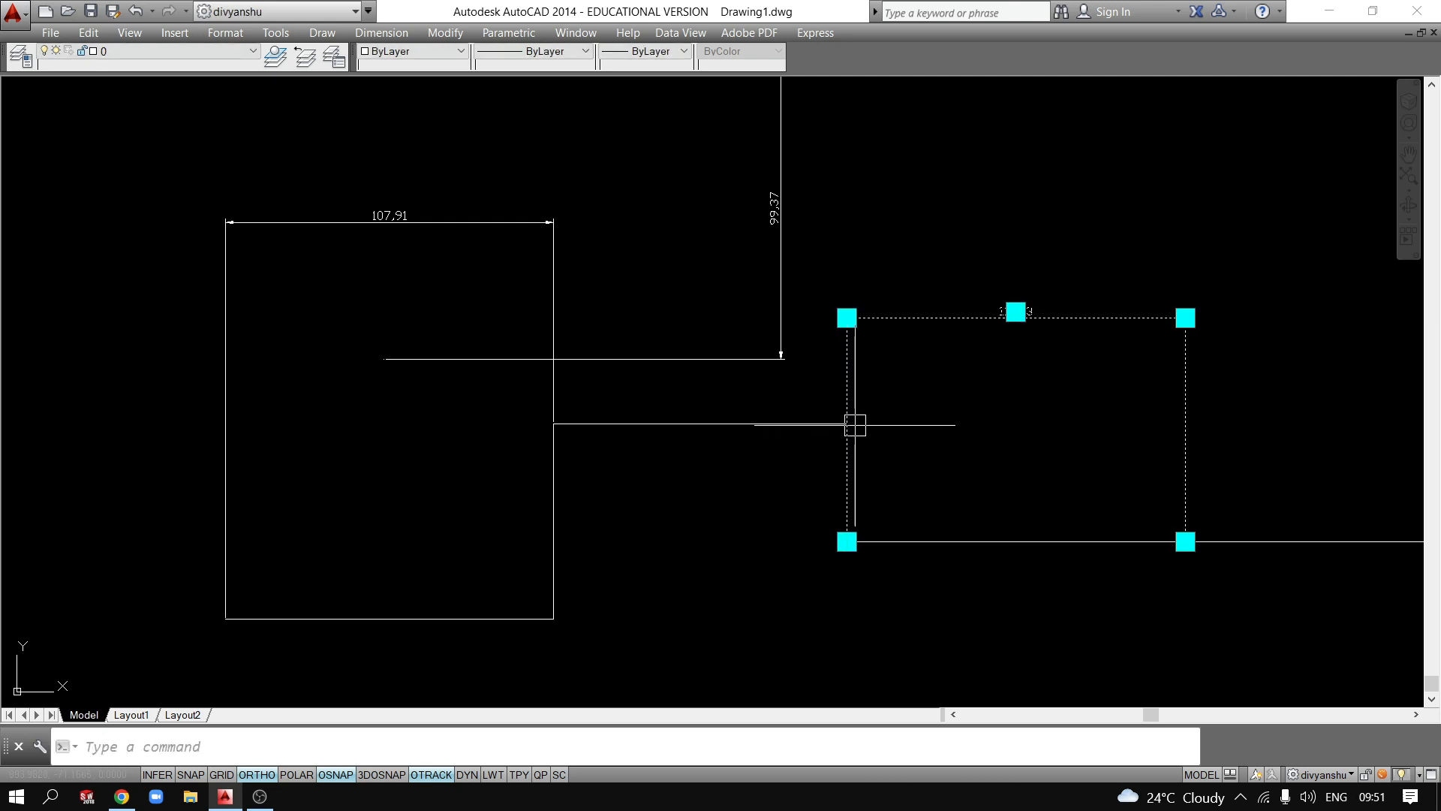
key("Escape")
scroll(841, 425, "up", 4)
scroll(840, 425, "down", 6)
middle_click_drag(421, 488, 971, 387)
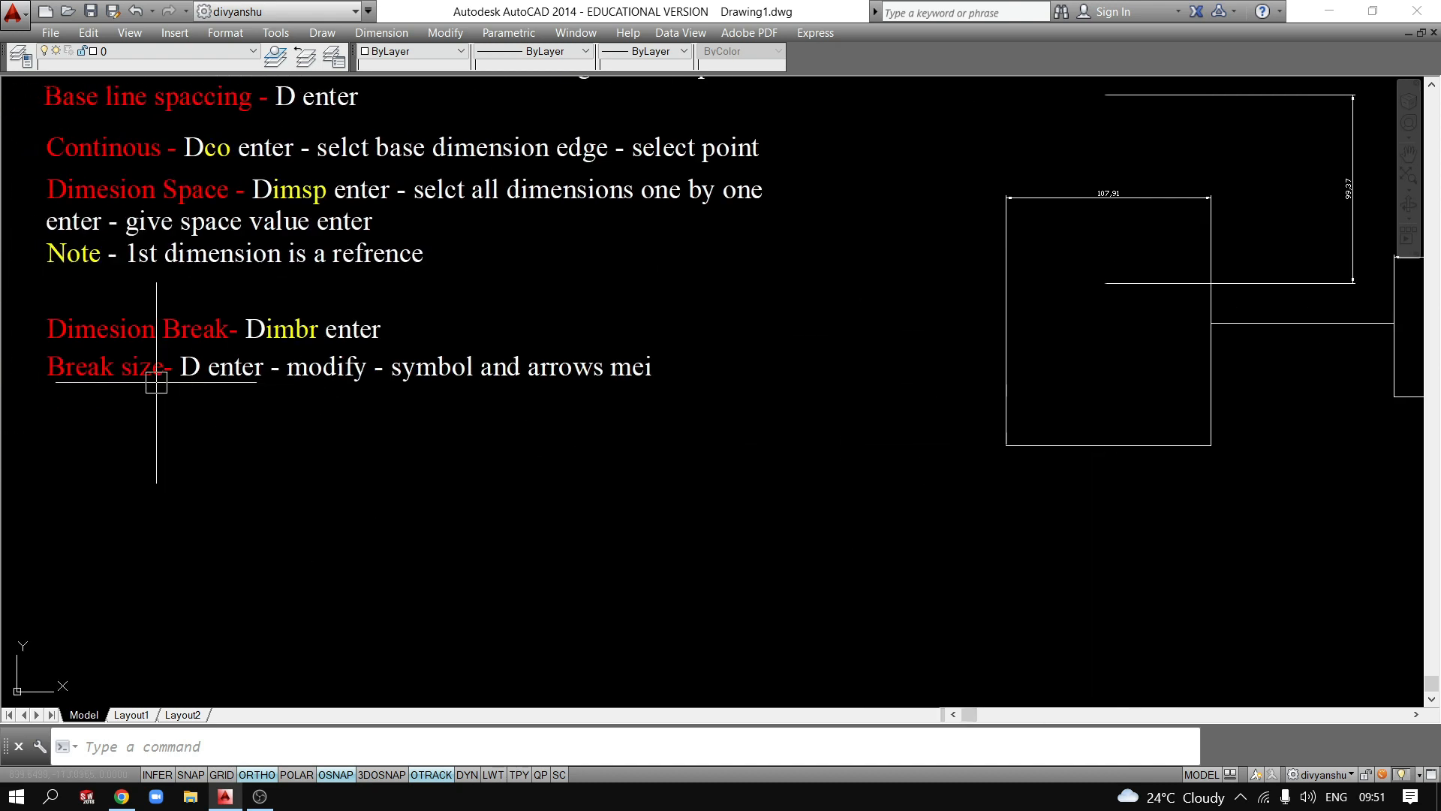
scroll(714, 414, "down", 5)
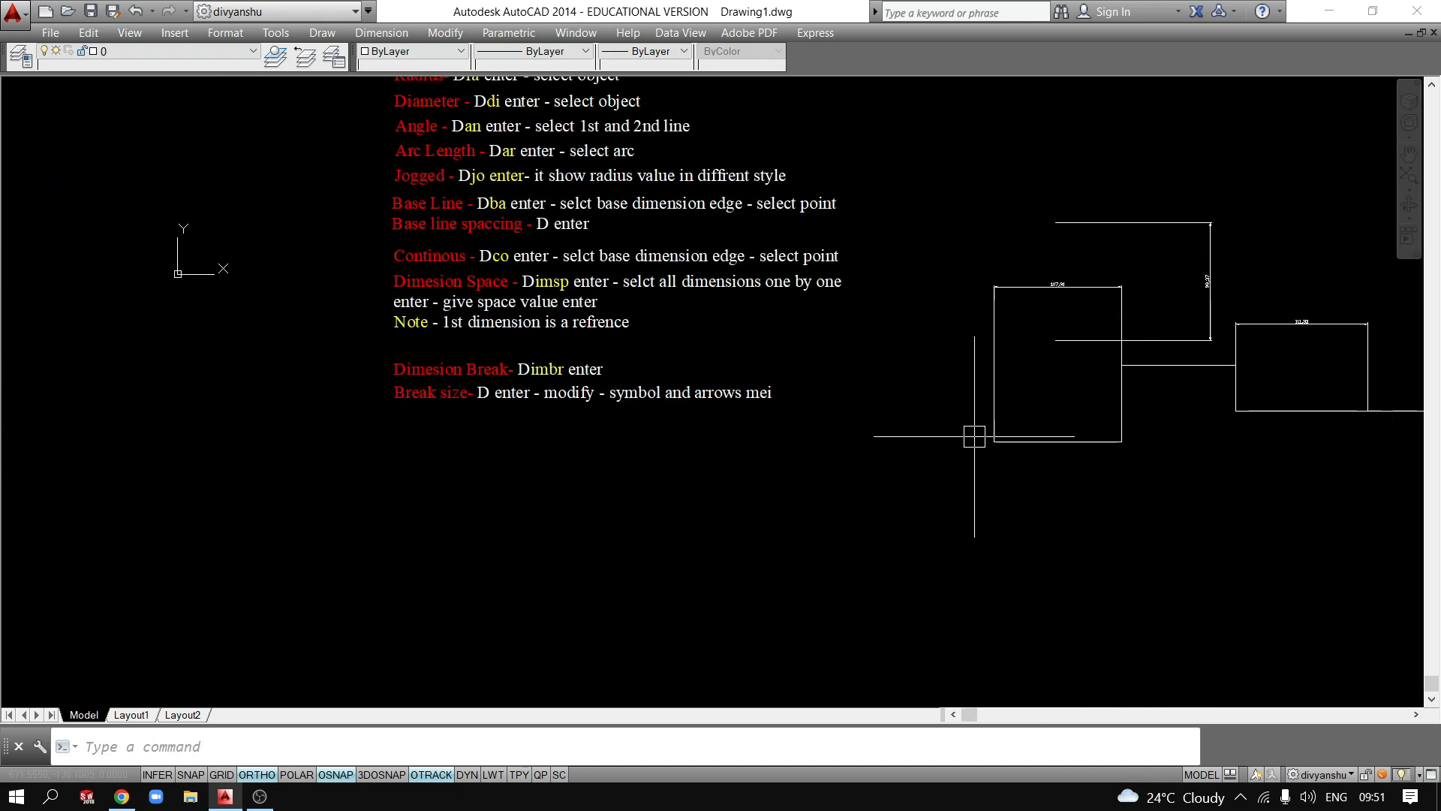
scroll(747, 475, "up", 4)
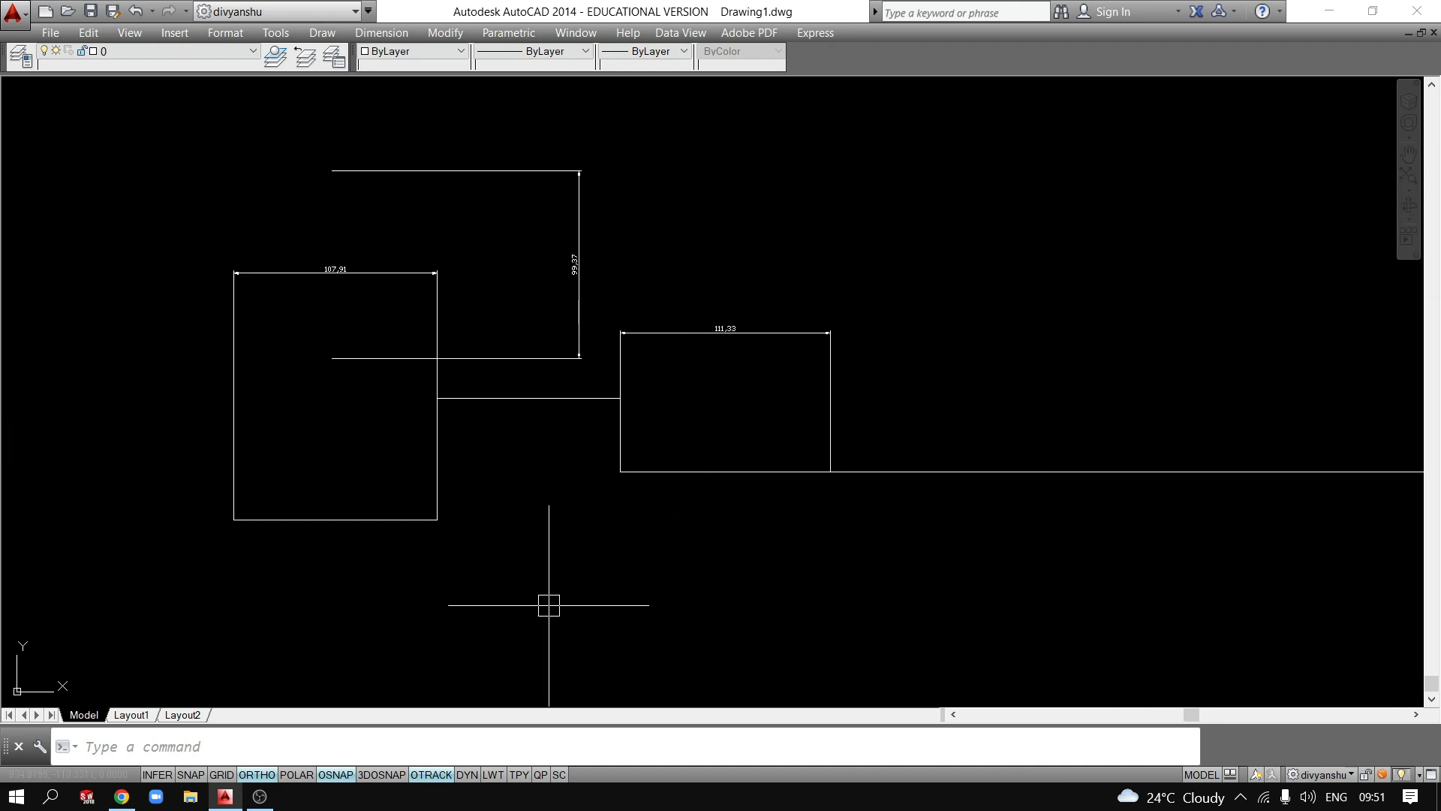
Apply an automatic Dimension Break to the vertical dimension where it crosses the first dimension's extension line.
type("imb")
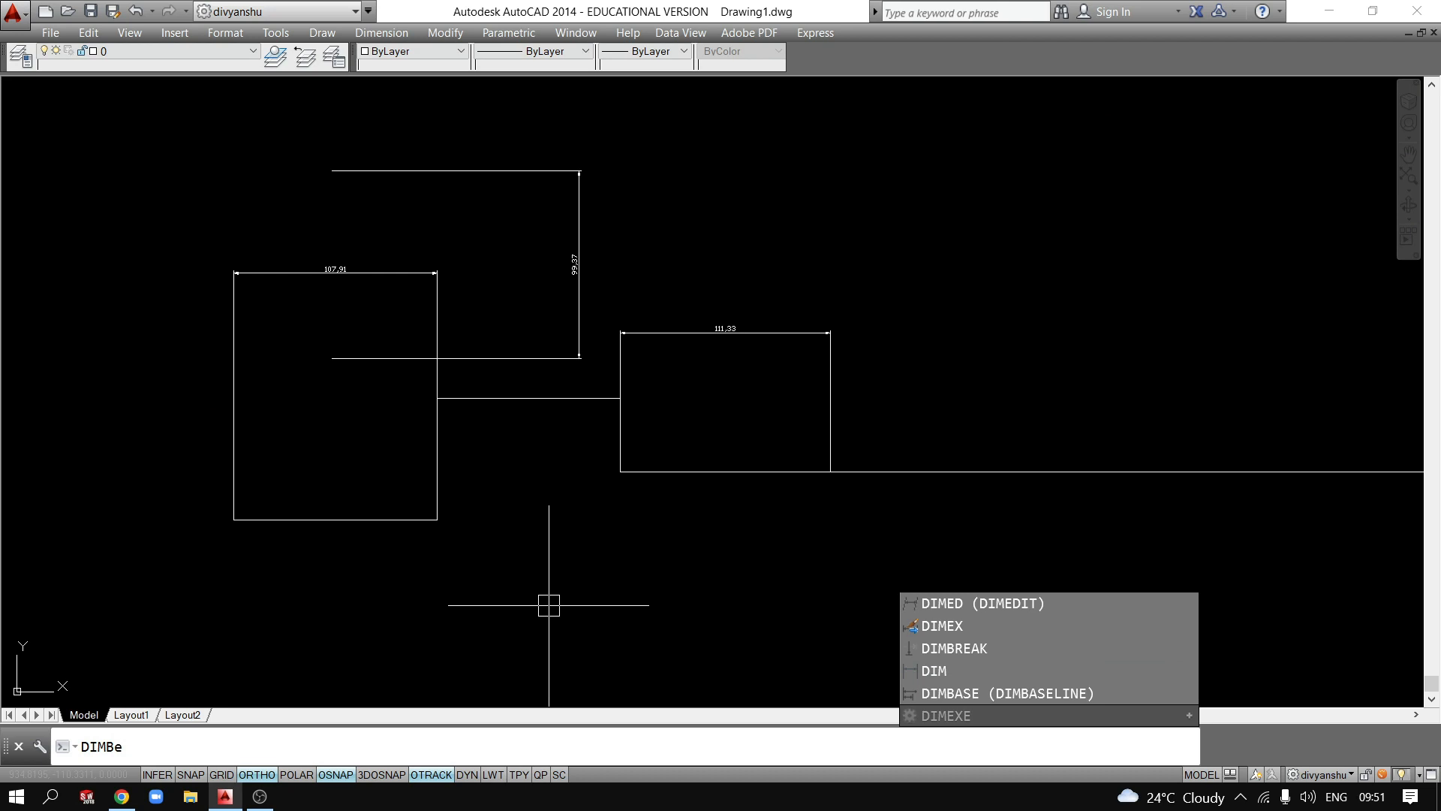
key("BackSpace")
type("r")
key("Return")
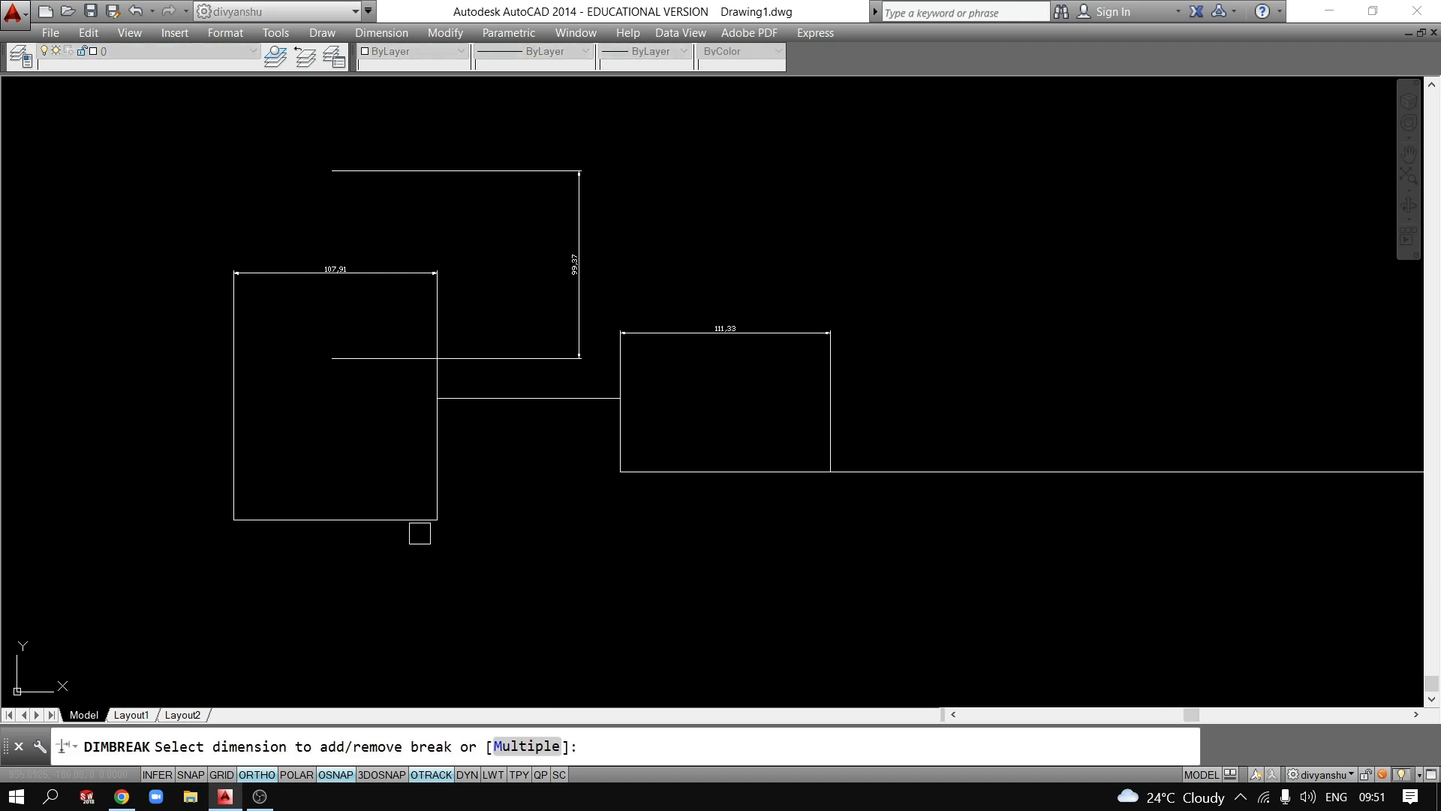
left_click(475, 363)
key("Return")
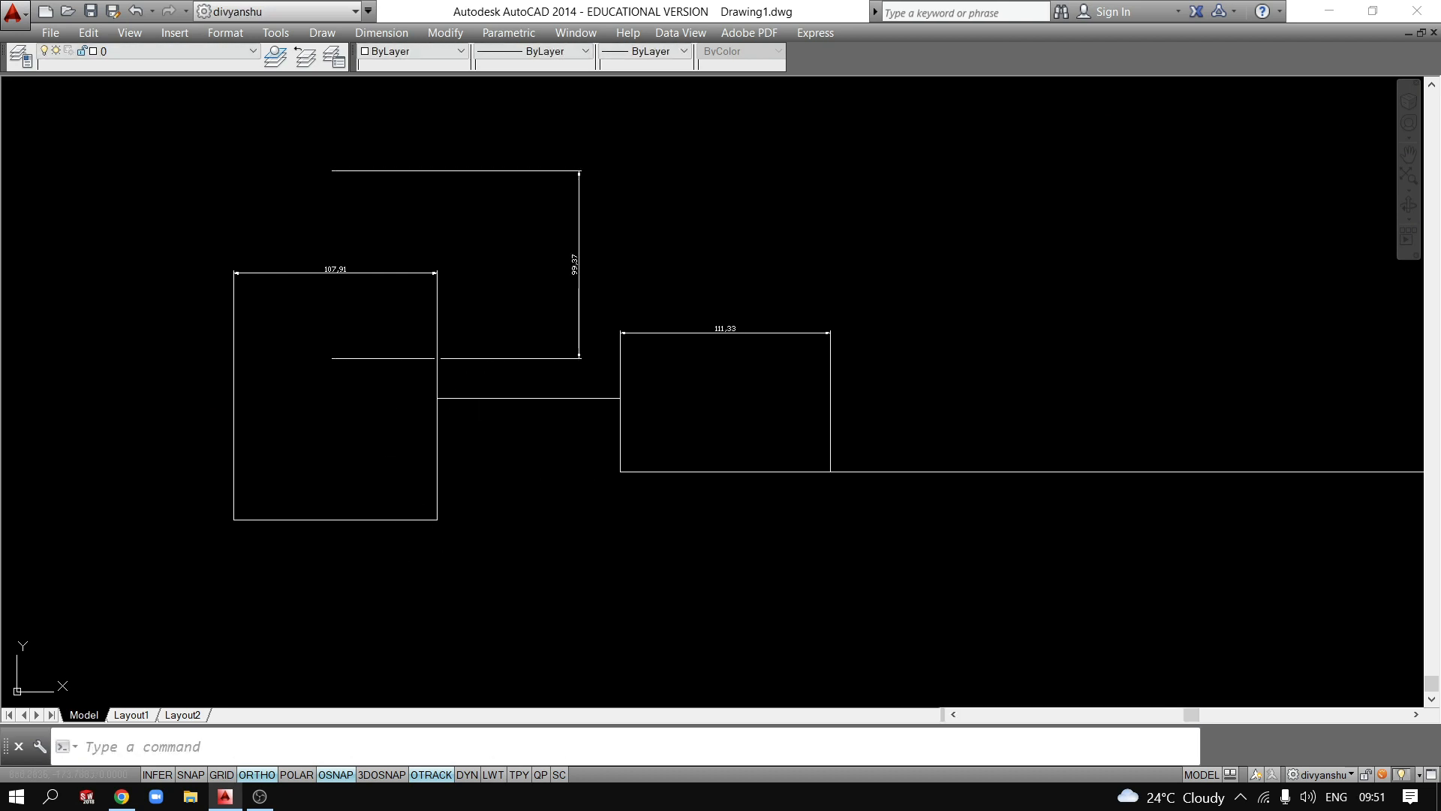
Apply an automatic Dimension Break to the horizontal dimension above the long line and inspect its extension line at the profile's corner.
scroll(476, 363, "up", 6)
scroll(211, 401, "down", 6)
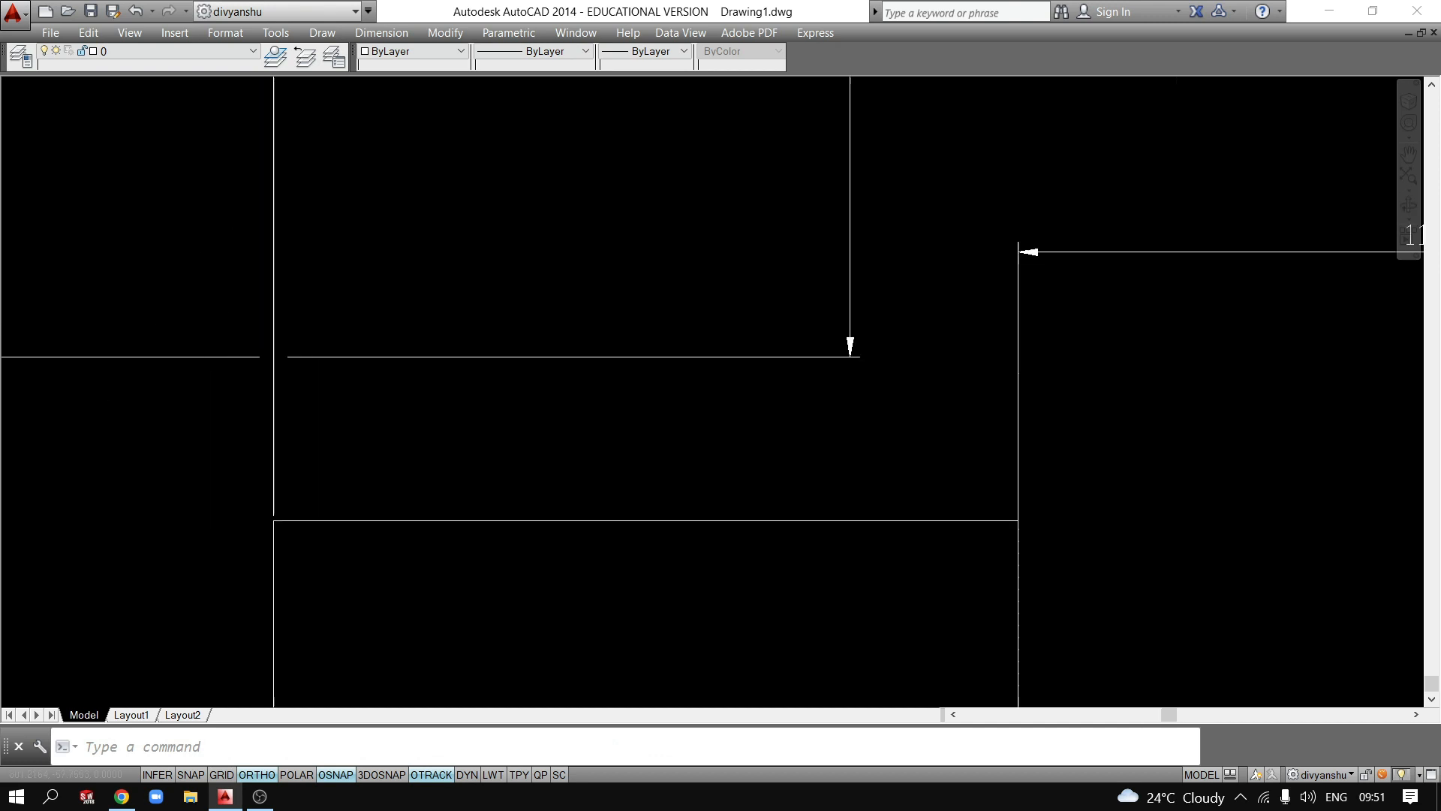
scroll(649, 449, "up", 3)
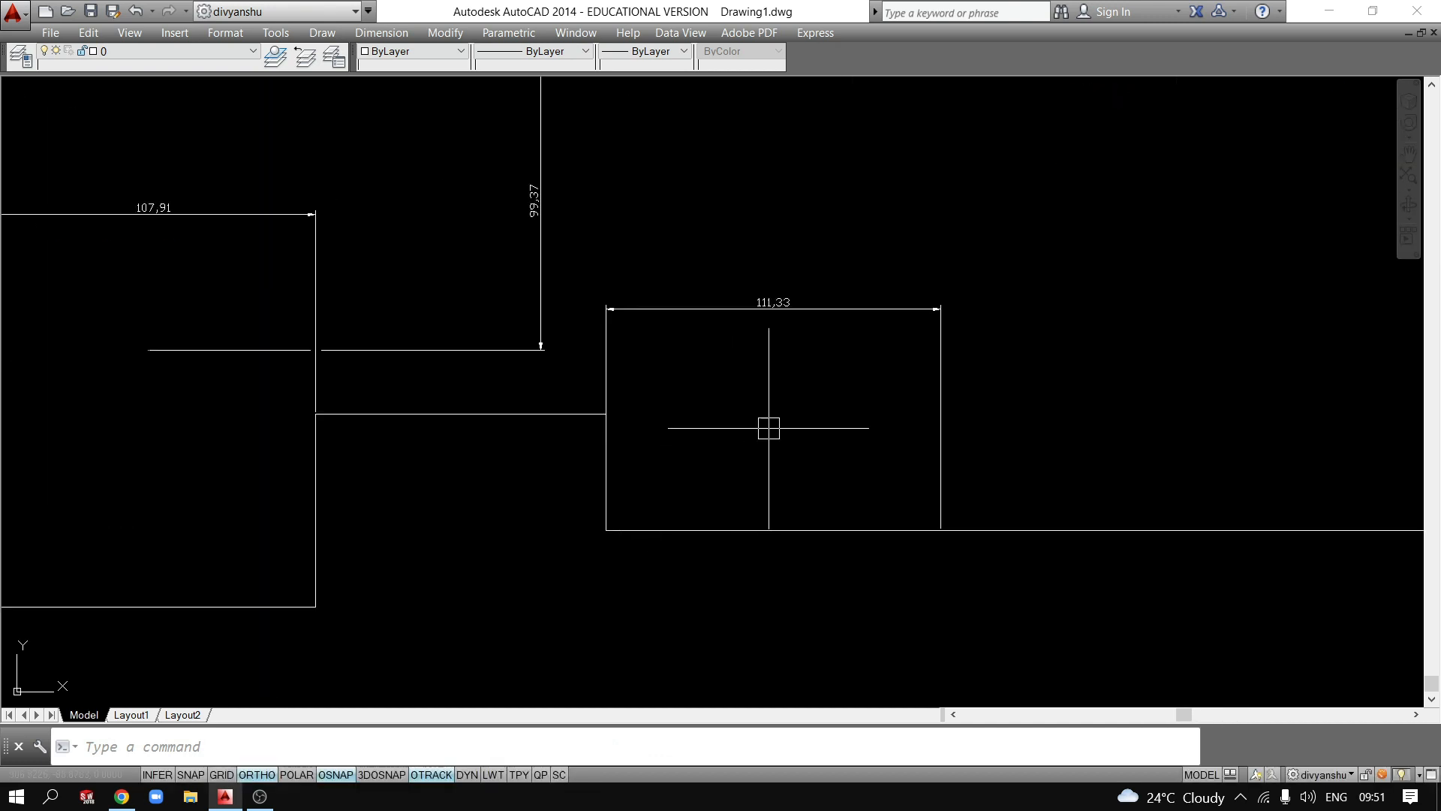
key("Return")
left_click(604, 378)
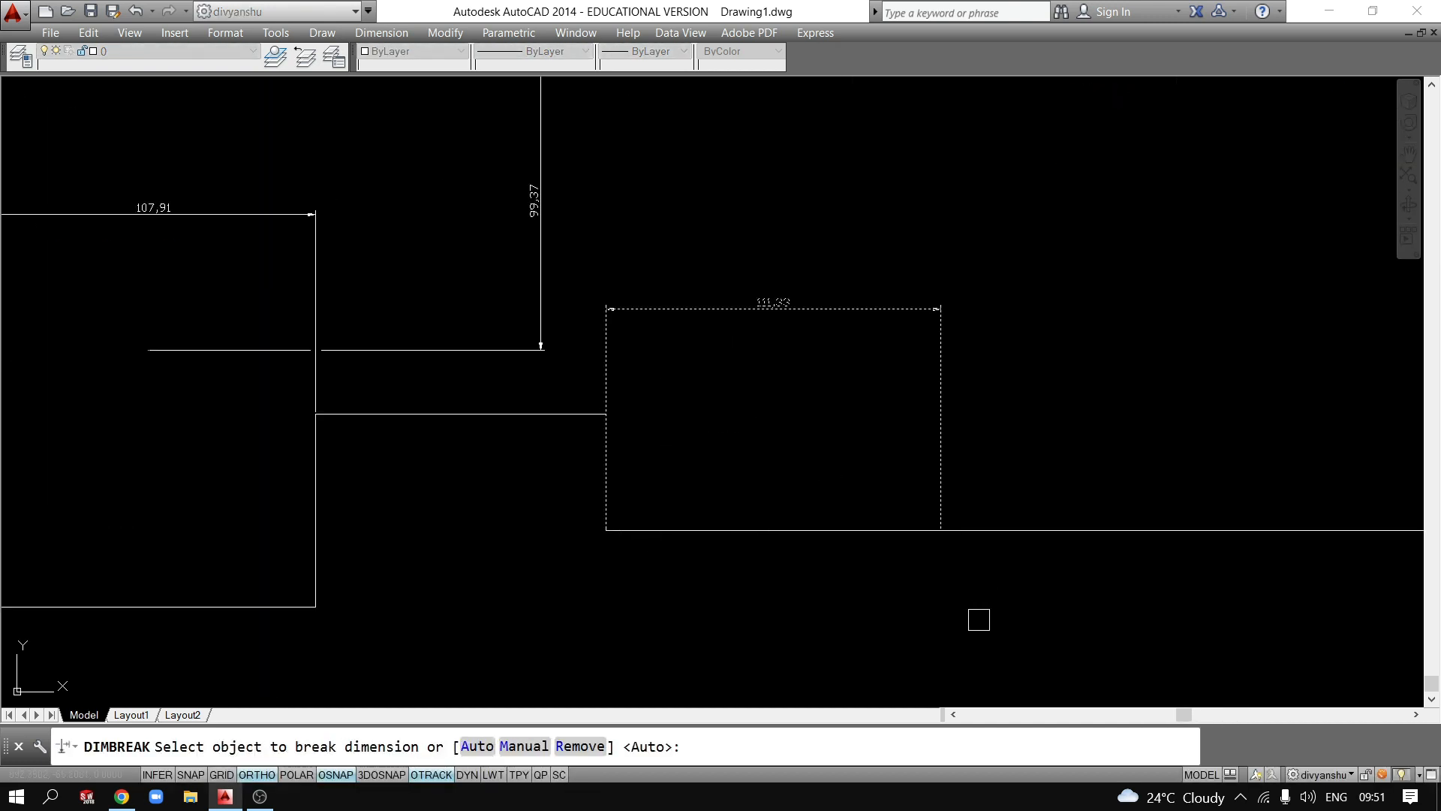
key("Return")
scroll(612, 380, "up", 6)
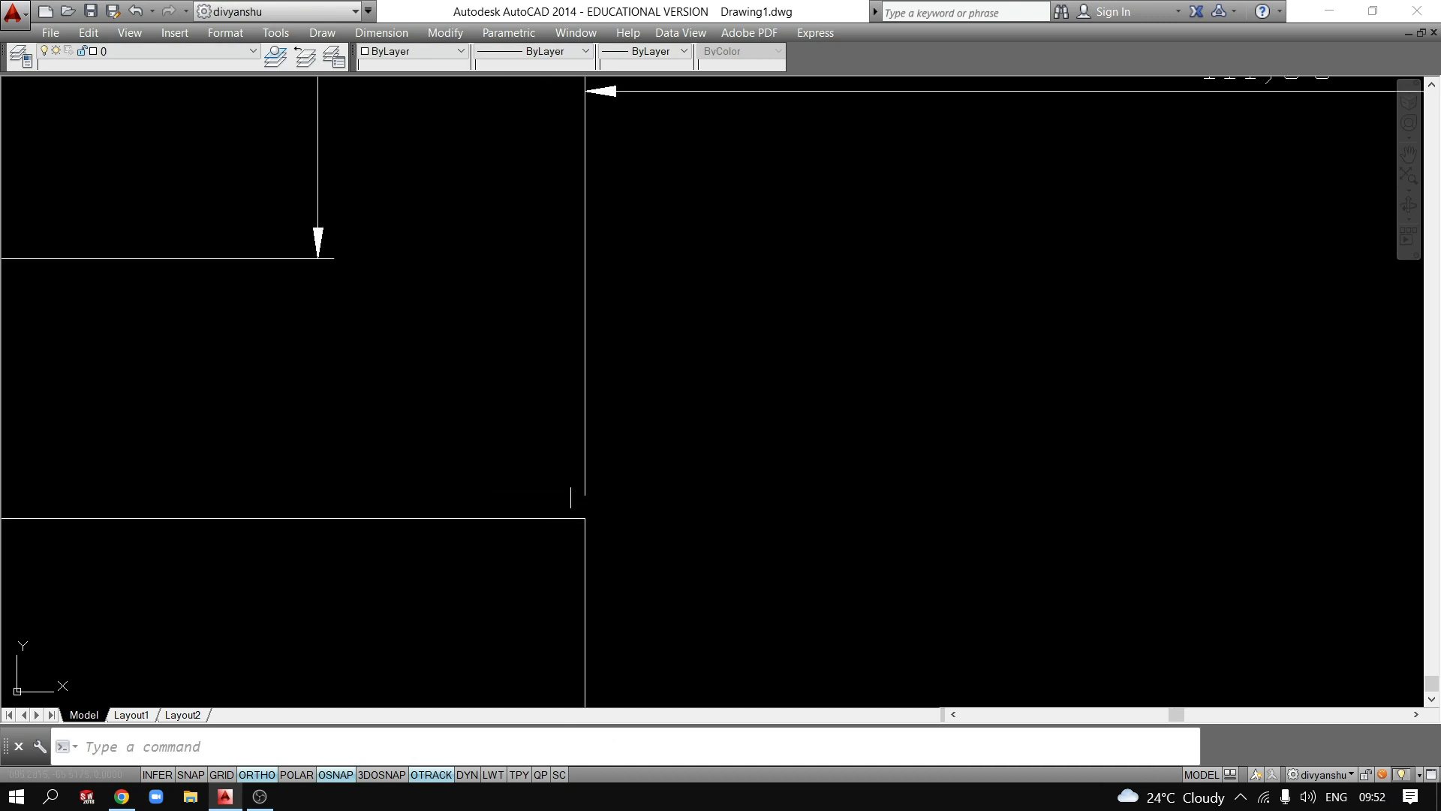
scroll(835, 458, "down", 4)
scroll(835, 458, "down", 4)
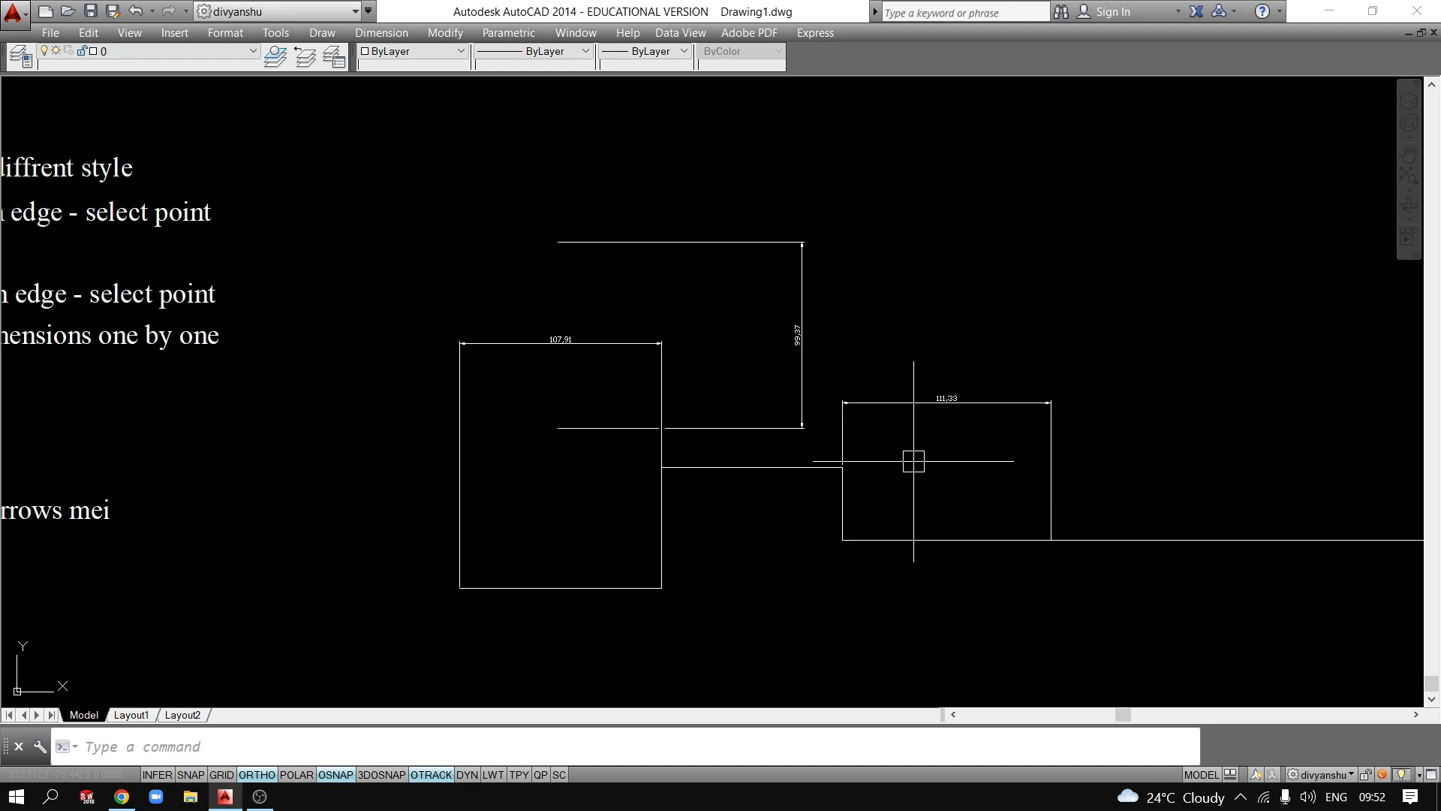
Delete the whole practice profile together with all of its dimensions, keeping the notes and the title.
scroll(914, 461, "down", 4)
middle_click_drag(933, 515, 690, 505)
left_click(1299, 581)
left_click(511, 306)
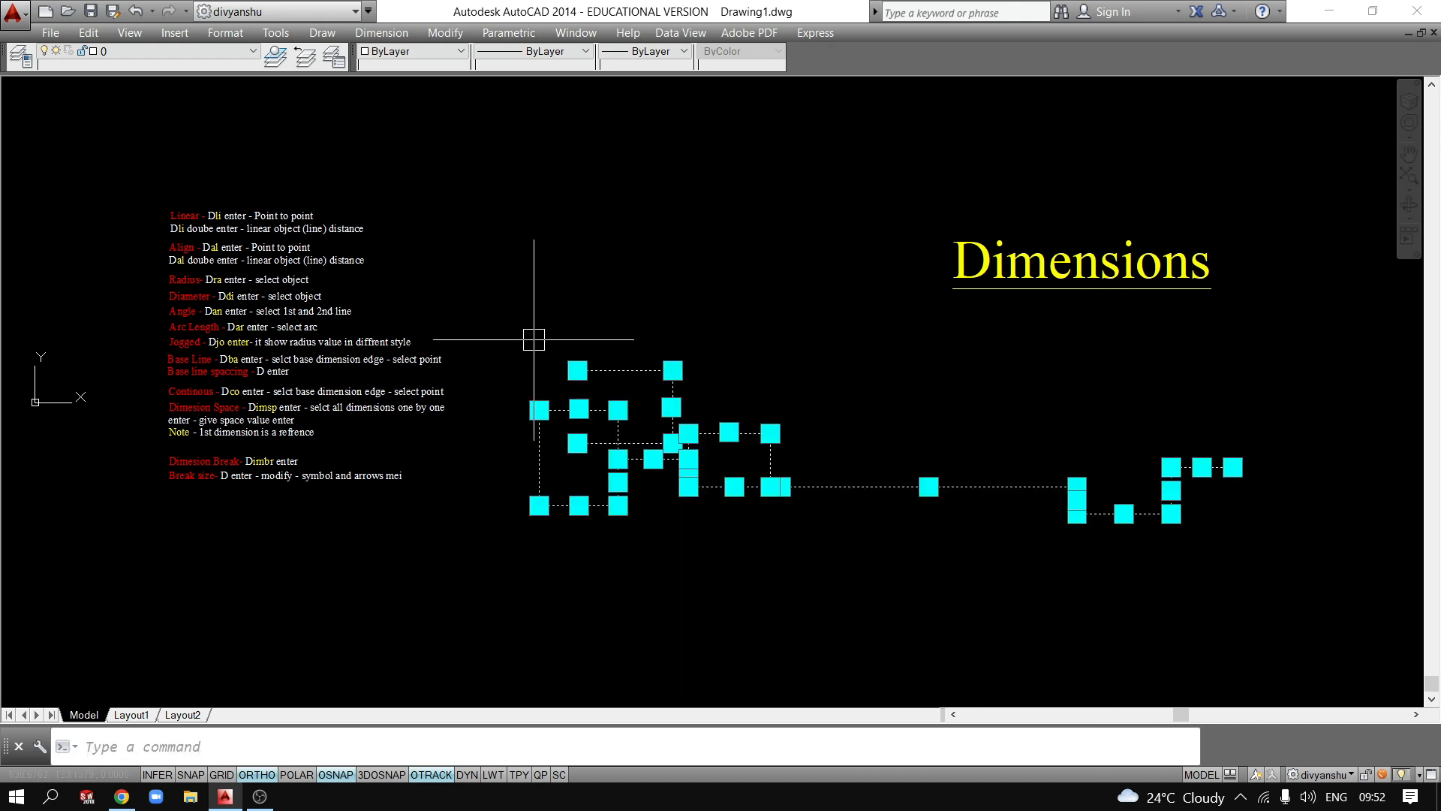
key("Delete")
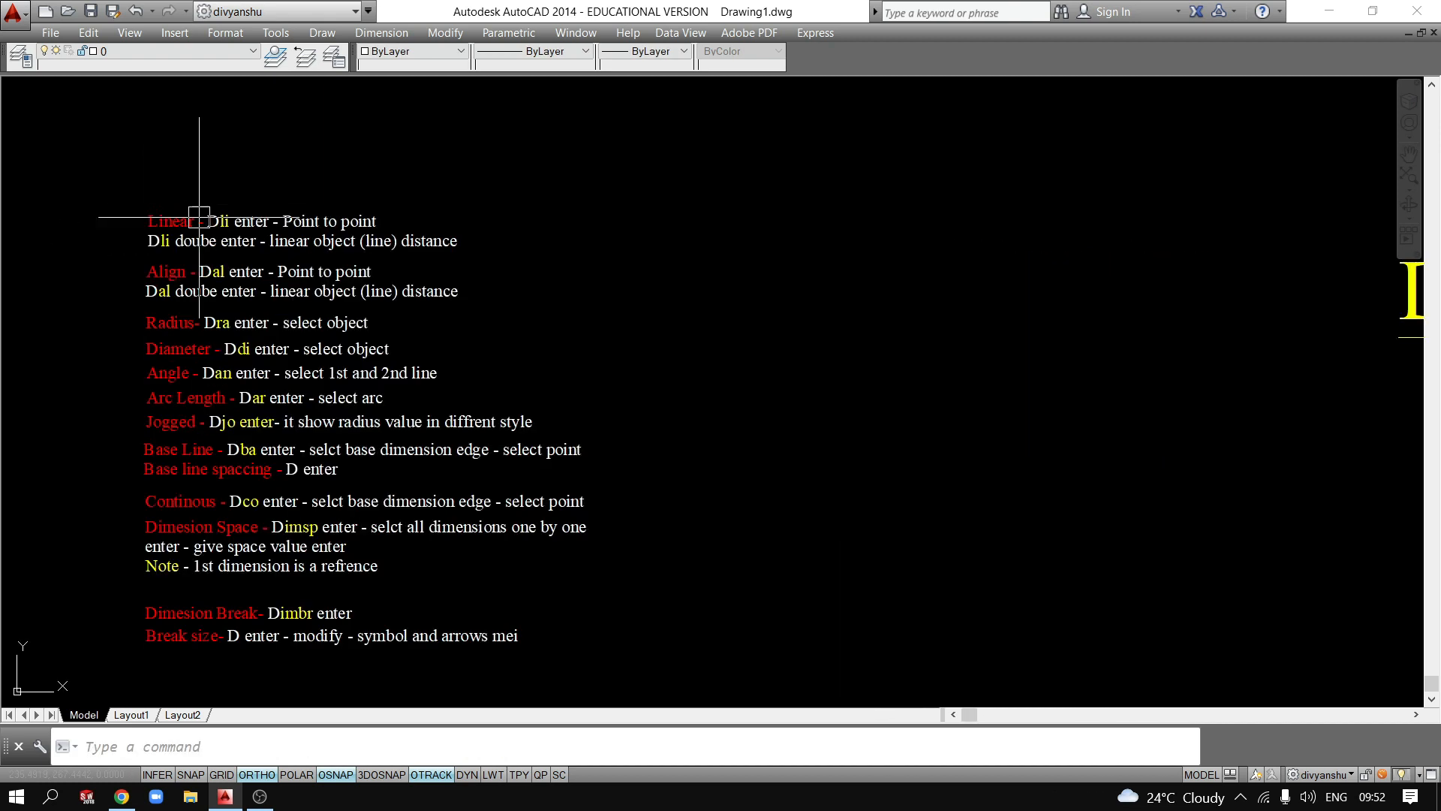
Draw a horizontal line about 290 units long in the empty area between the notes and the Dimensions title.
scroll(428, 396, "up", 2)
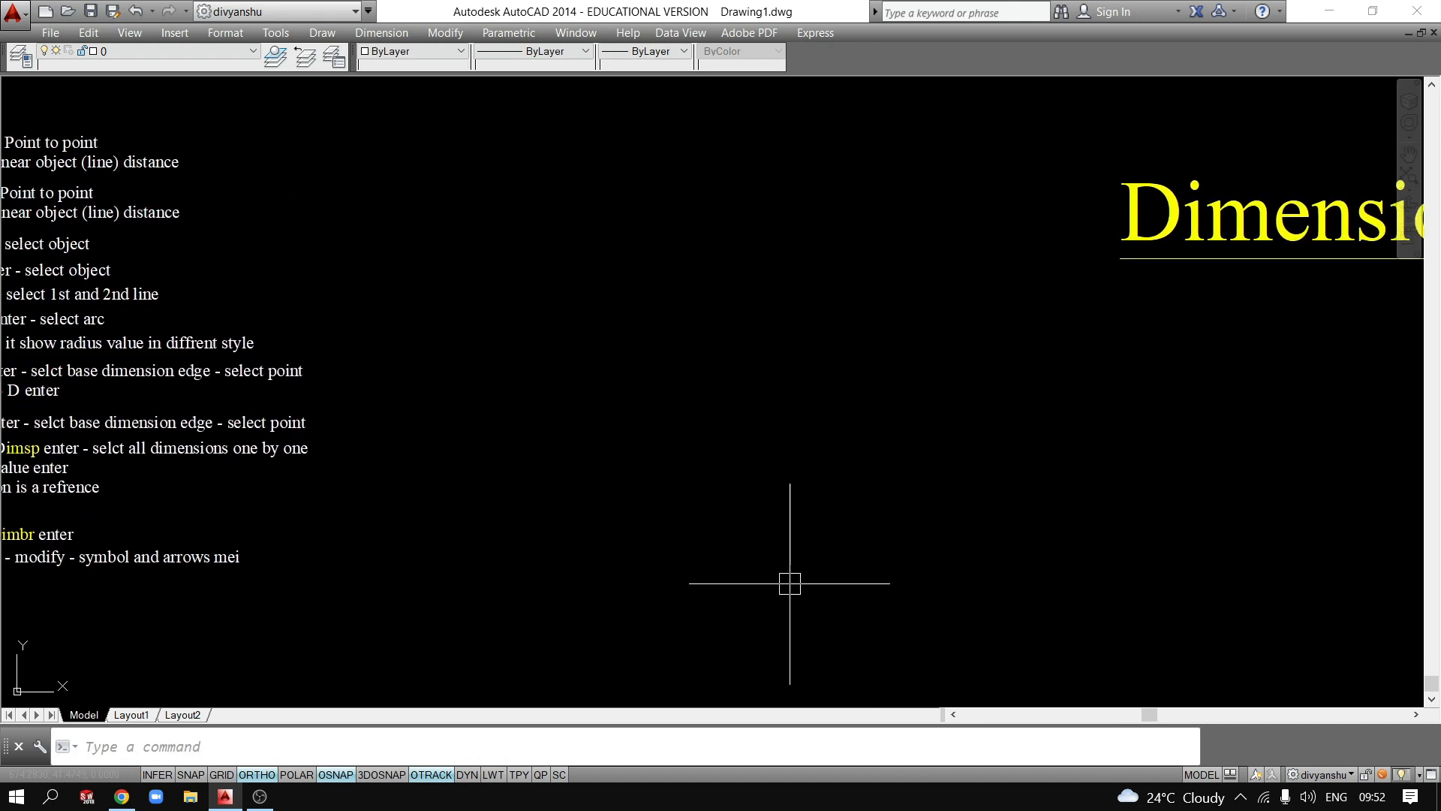
type("1")
key("Return")
left_click(616, 511)
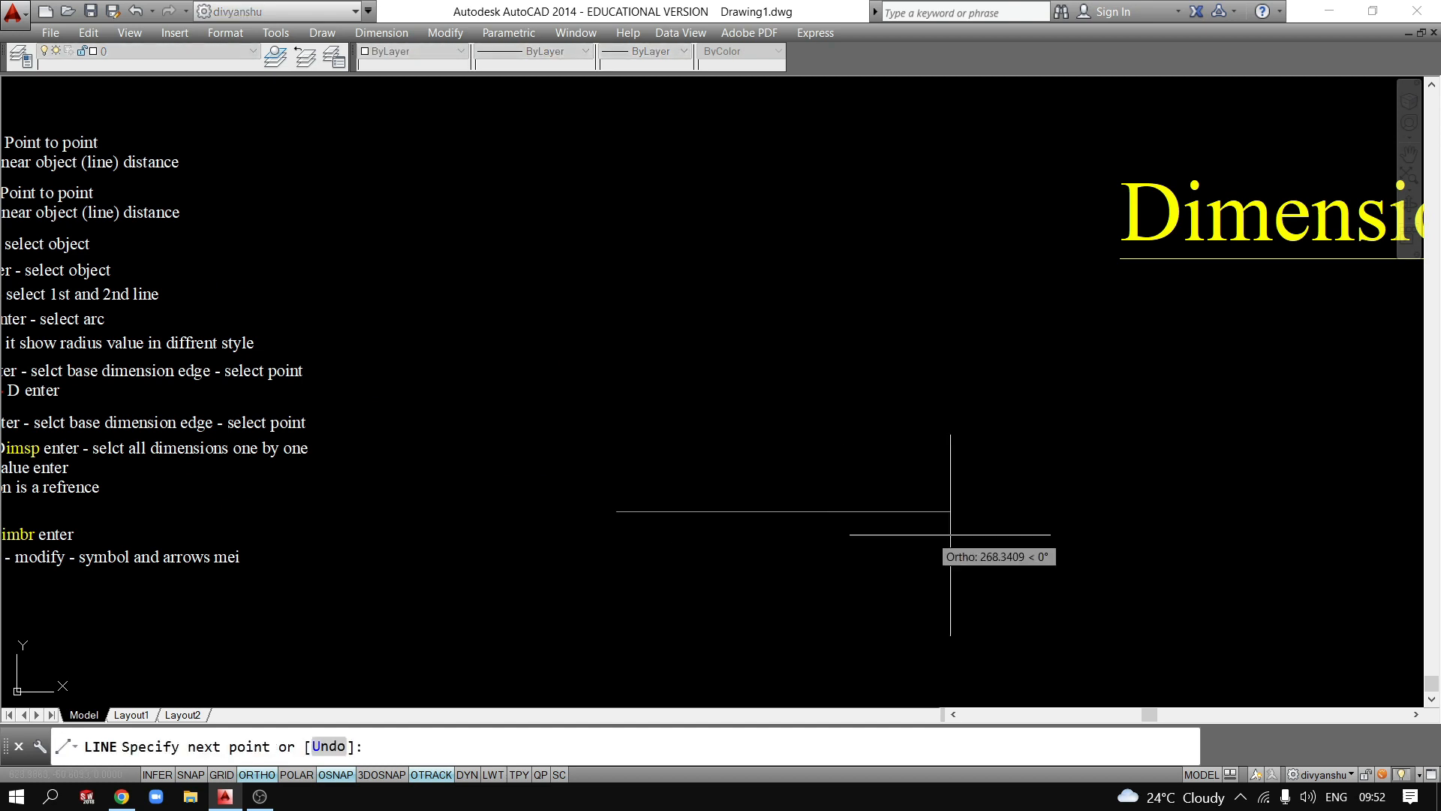
left_click(979, 534)
key("Return")
Add a horizontal linear dimension between the line's two endpoints, placed above the line.
type("dli")
key("Return")
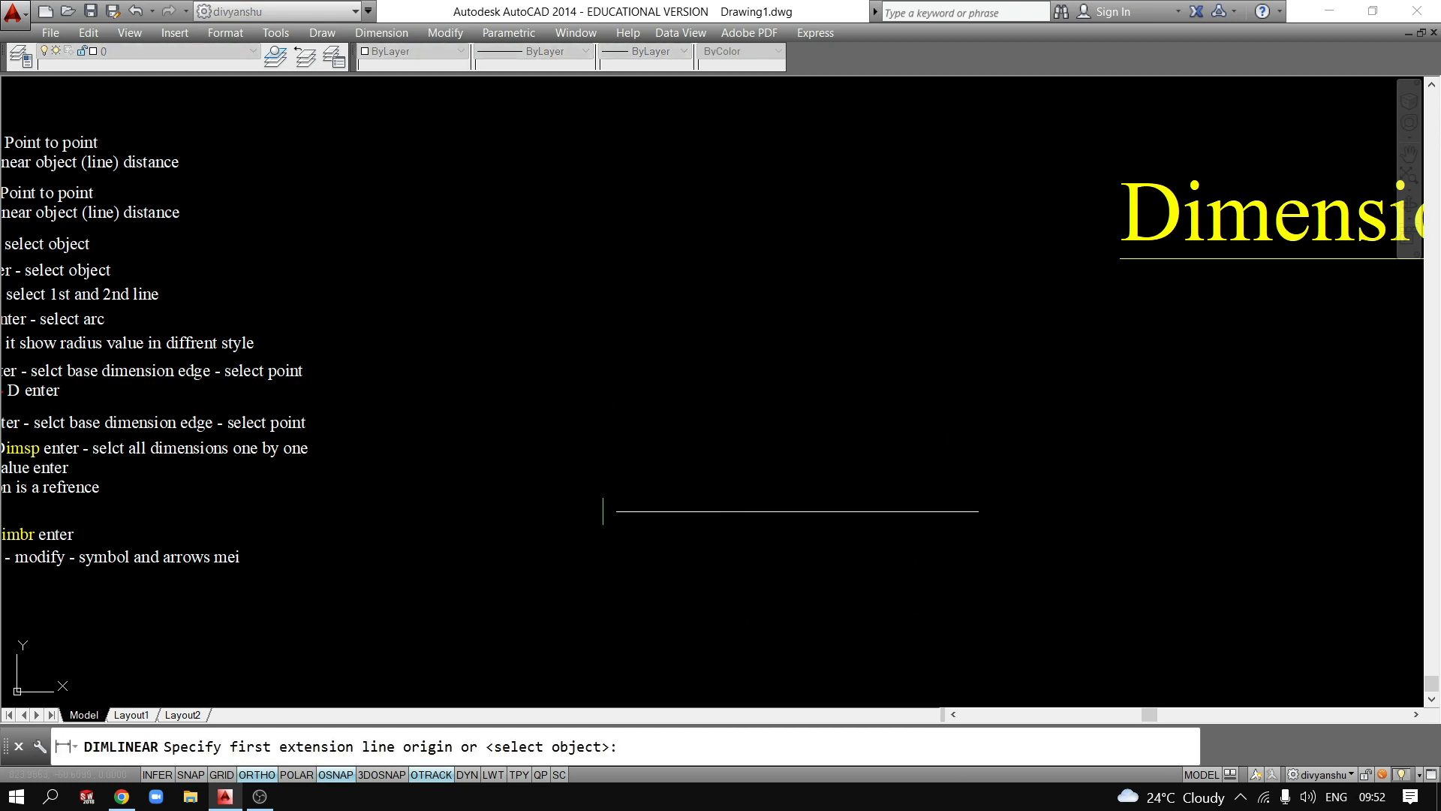
left_click(616, 512)
left_click(979, 511)
left_click(962, 422)
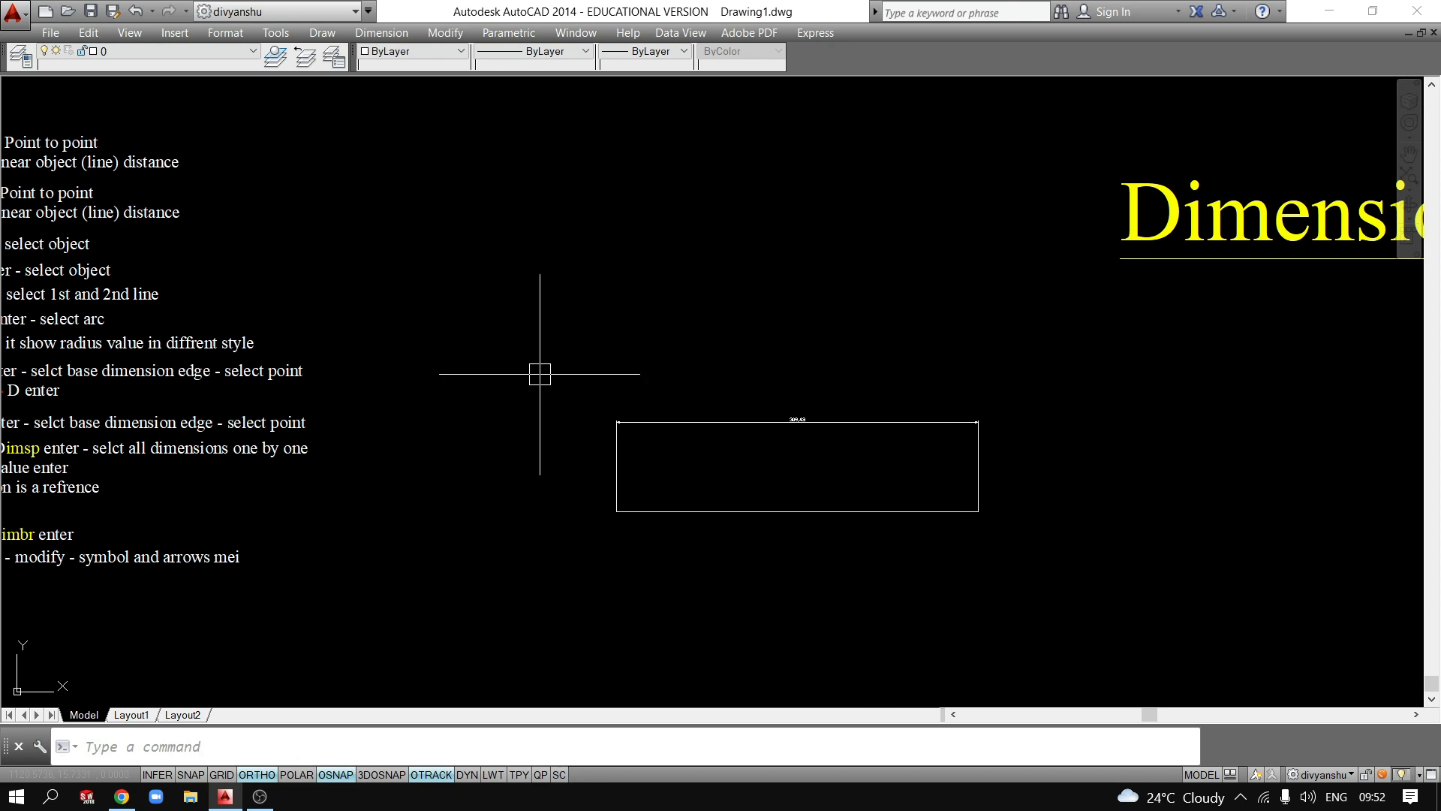
Inspect the linear dimension's small text up close and delete the dimension, keeping the line.
scroll(1017, 602, "up", 2)
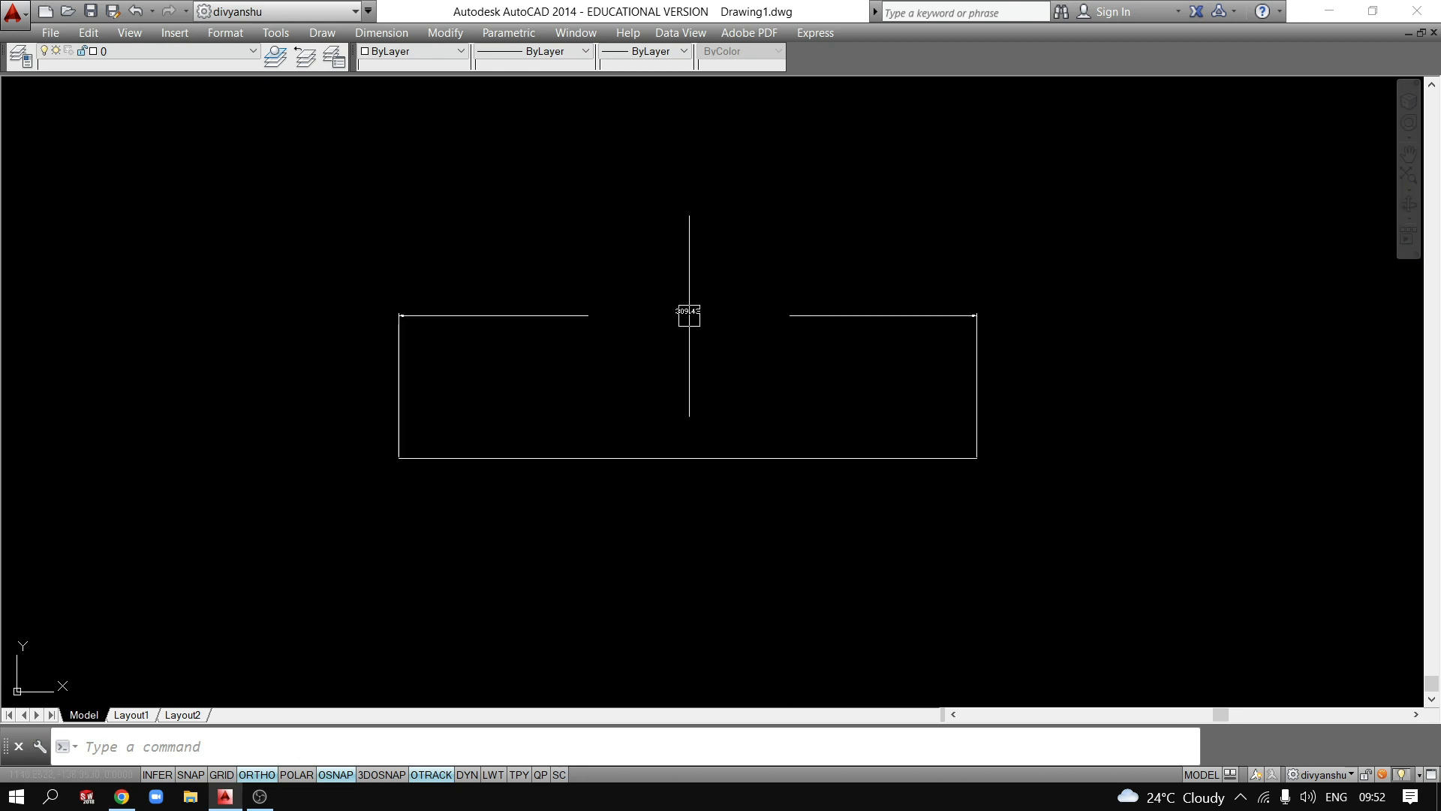
scroll(787, 584, "down", 2)
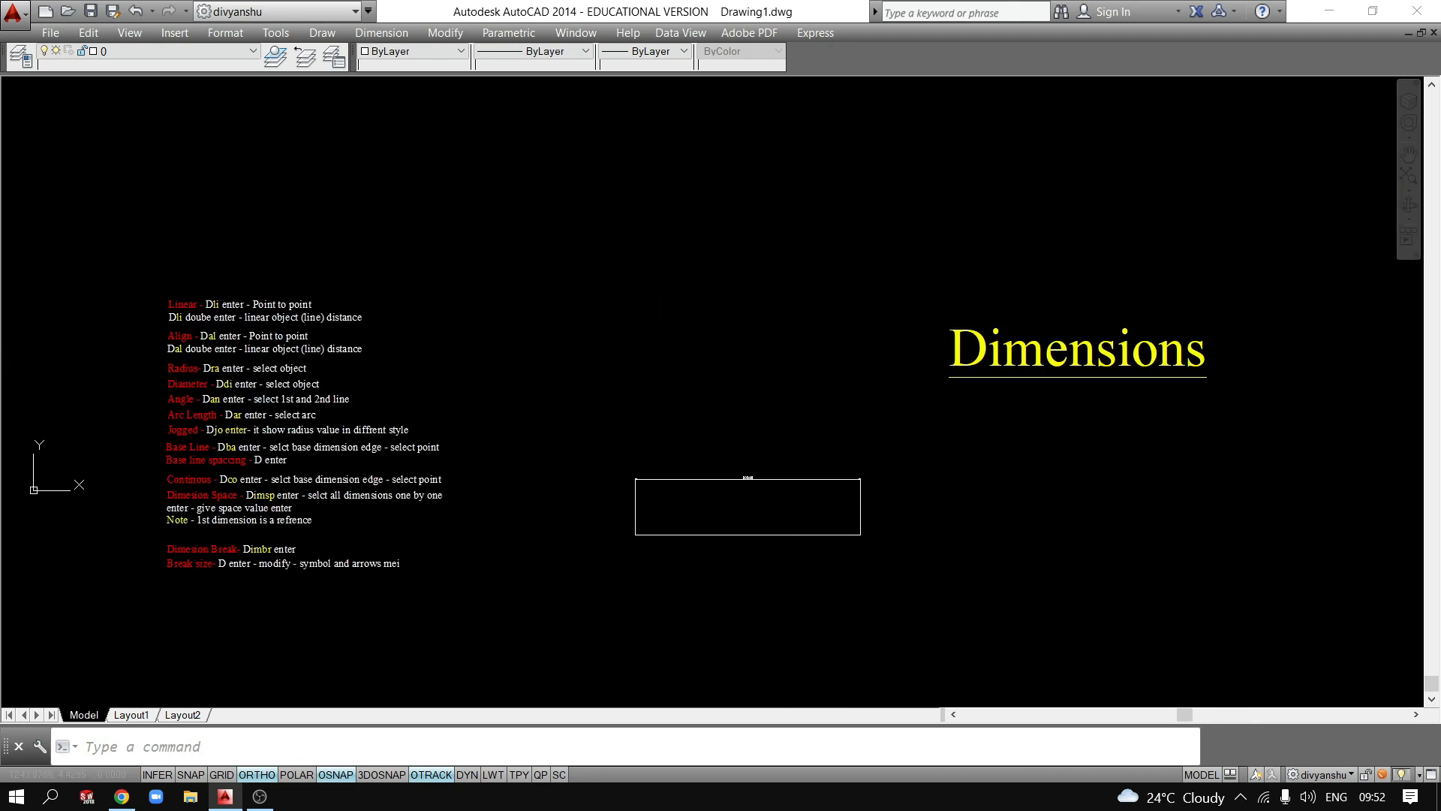
left_click(760, 478)
key("Delete")
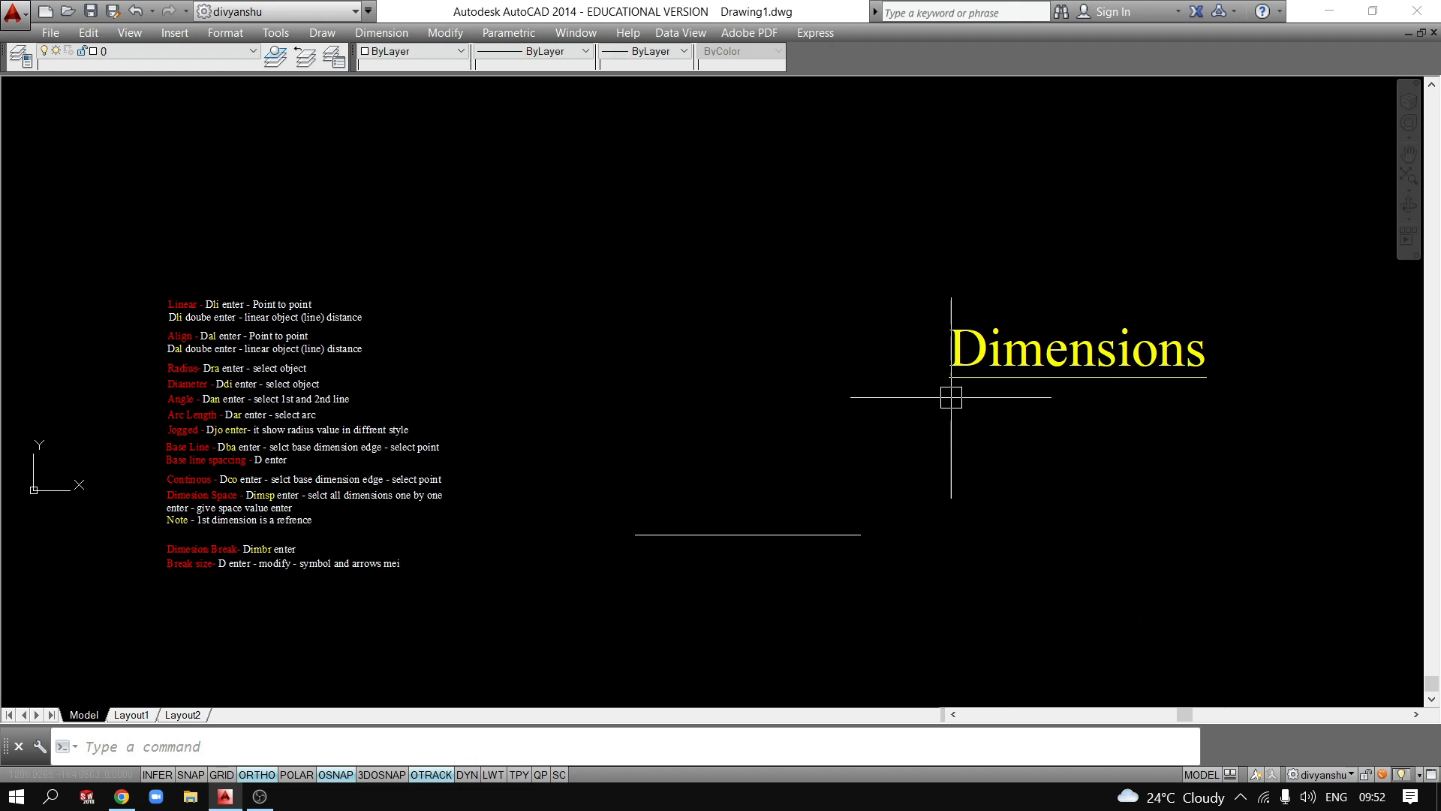
left_click(224, 33)
key("Right")
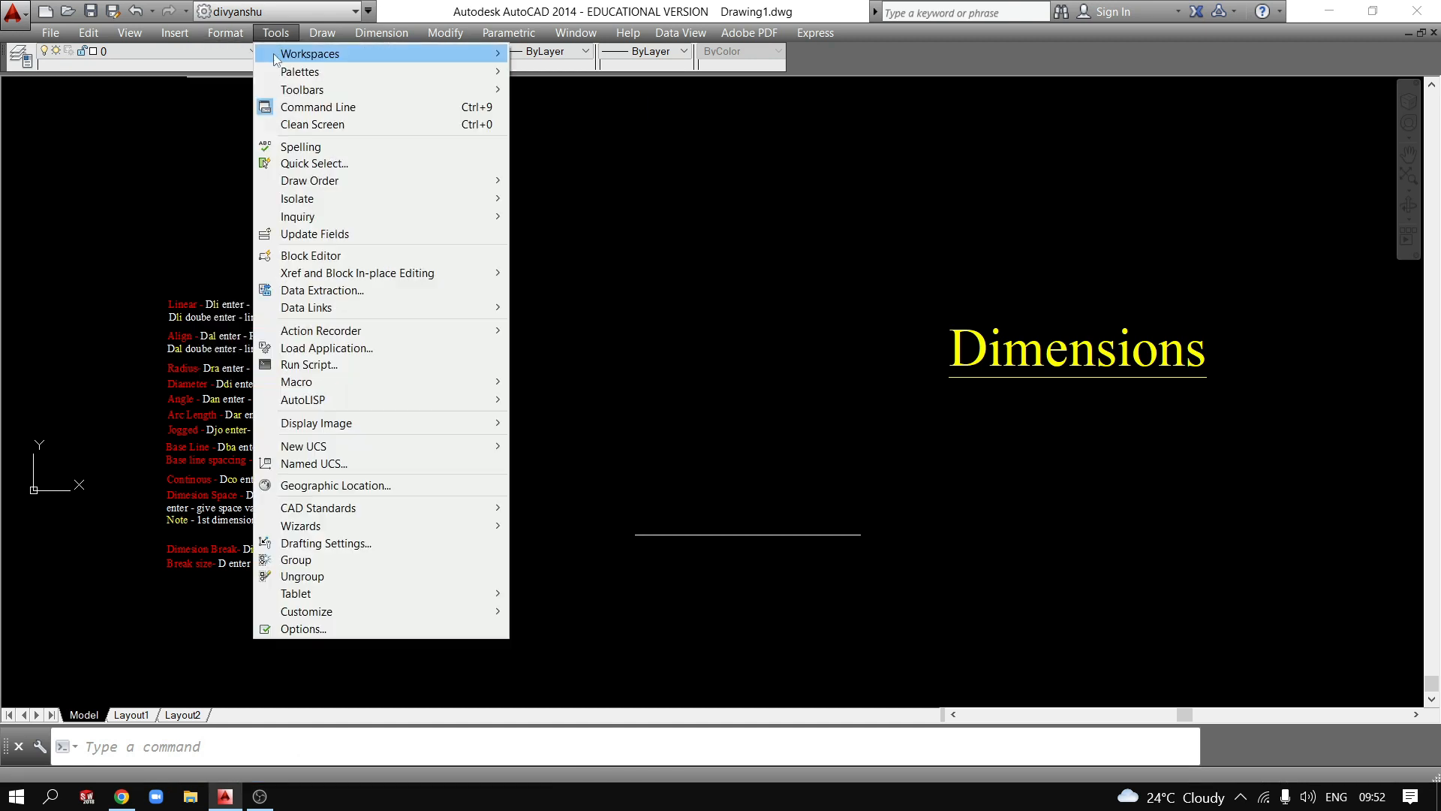
key("Left")
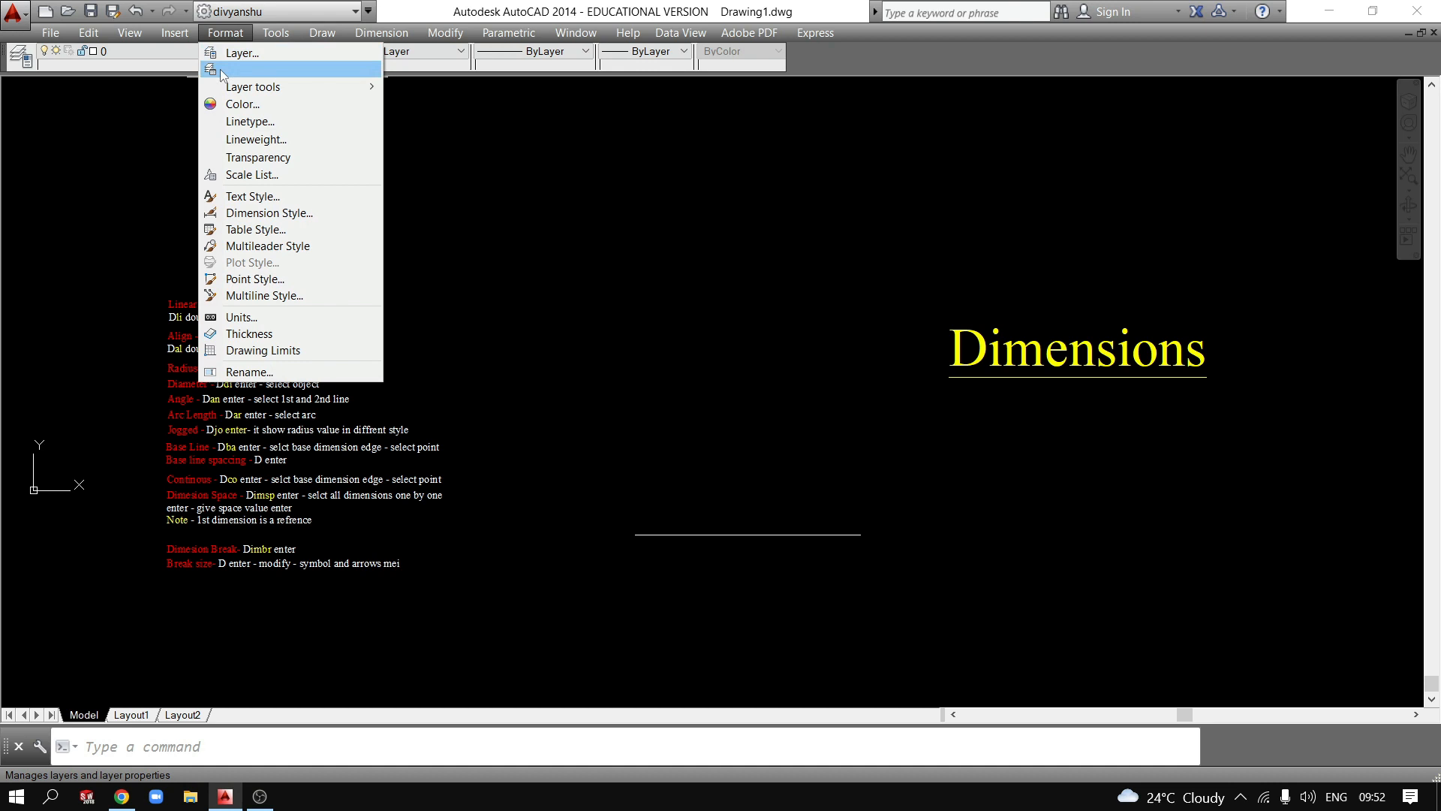
left_click(250, 216)
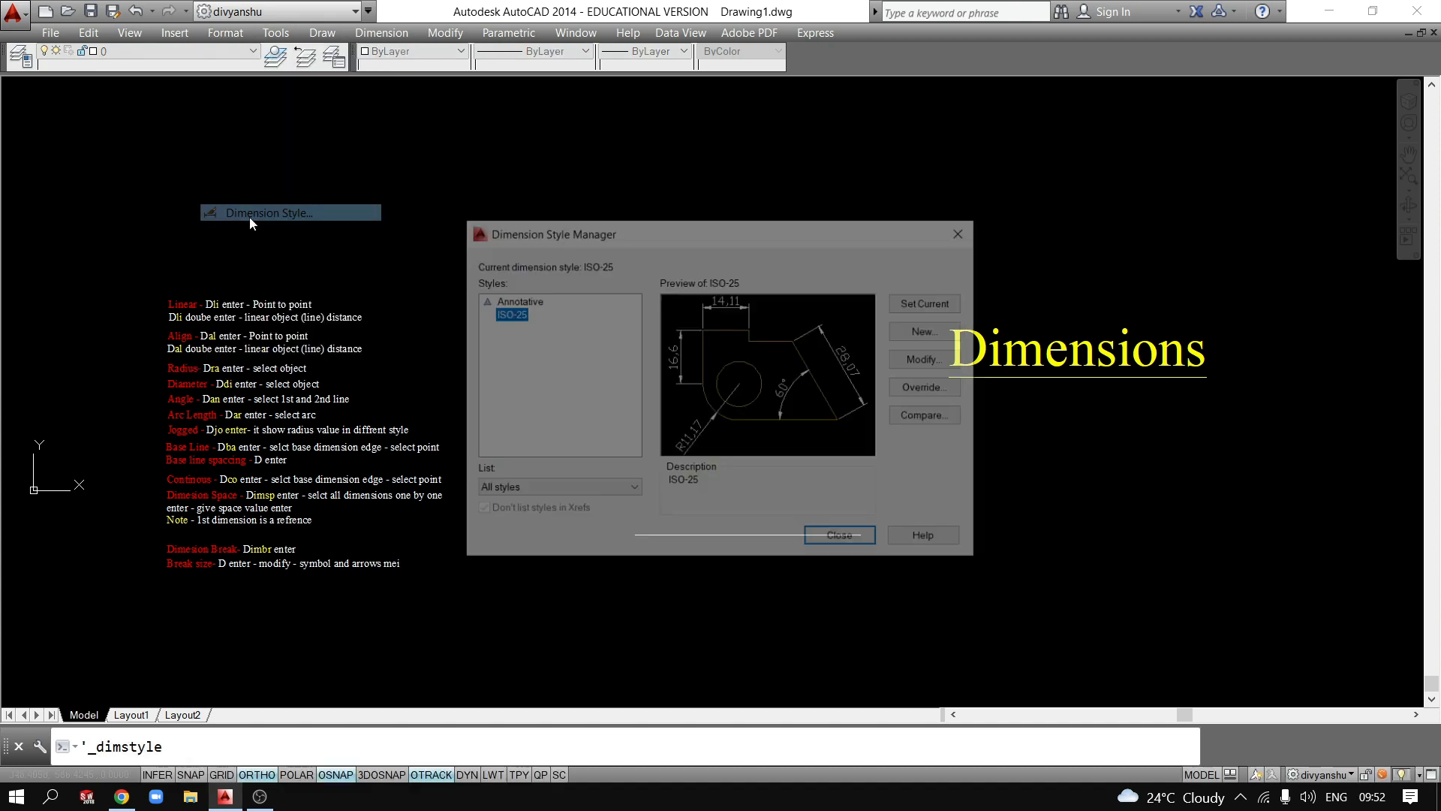
left_click(965, 231)
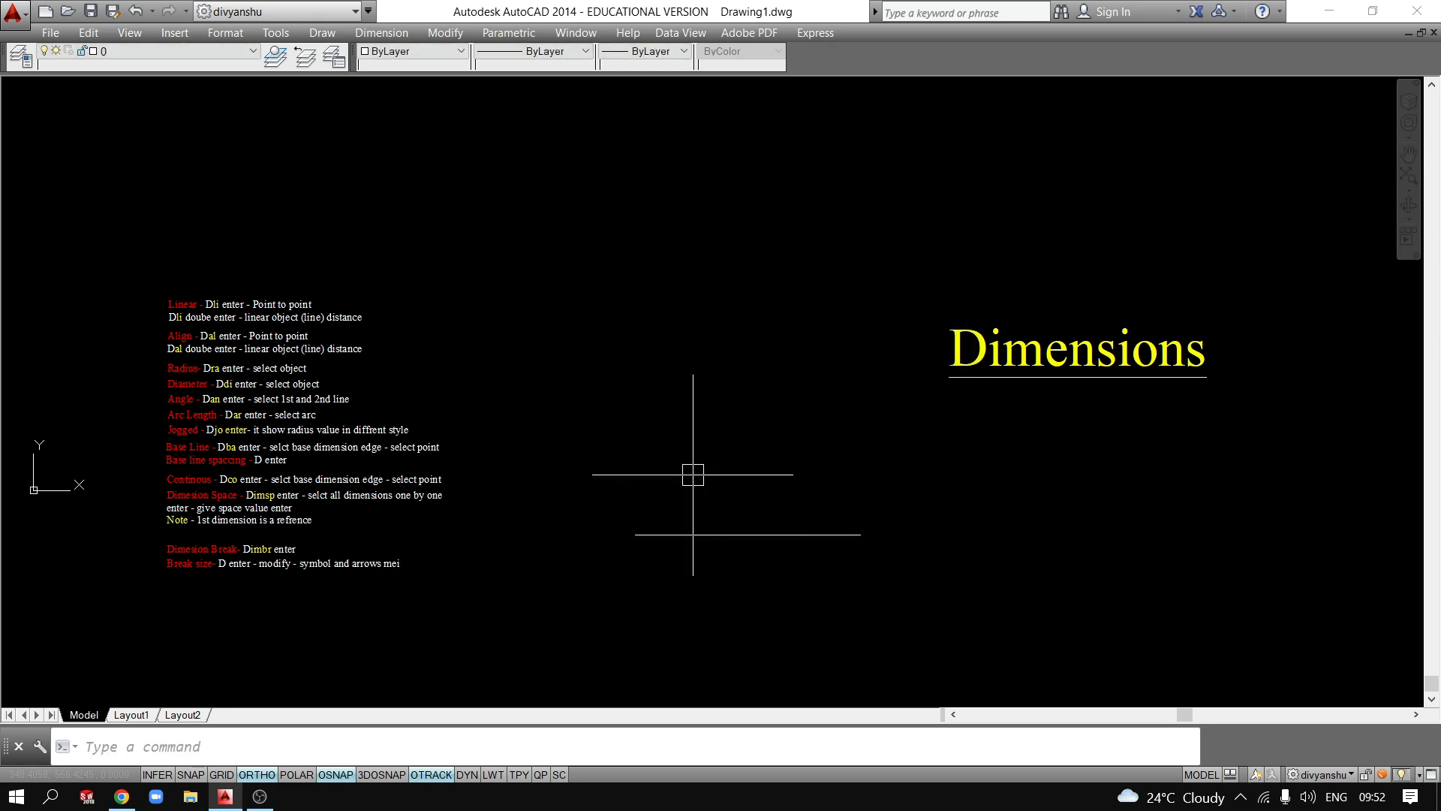
Create a new dimension style based on ISO-25, named with the author's first name, and show its line settings.
type("D")
key("Return")
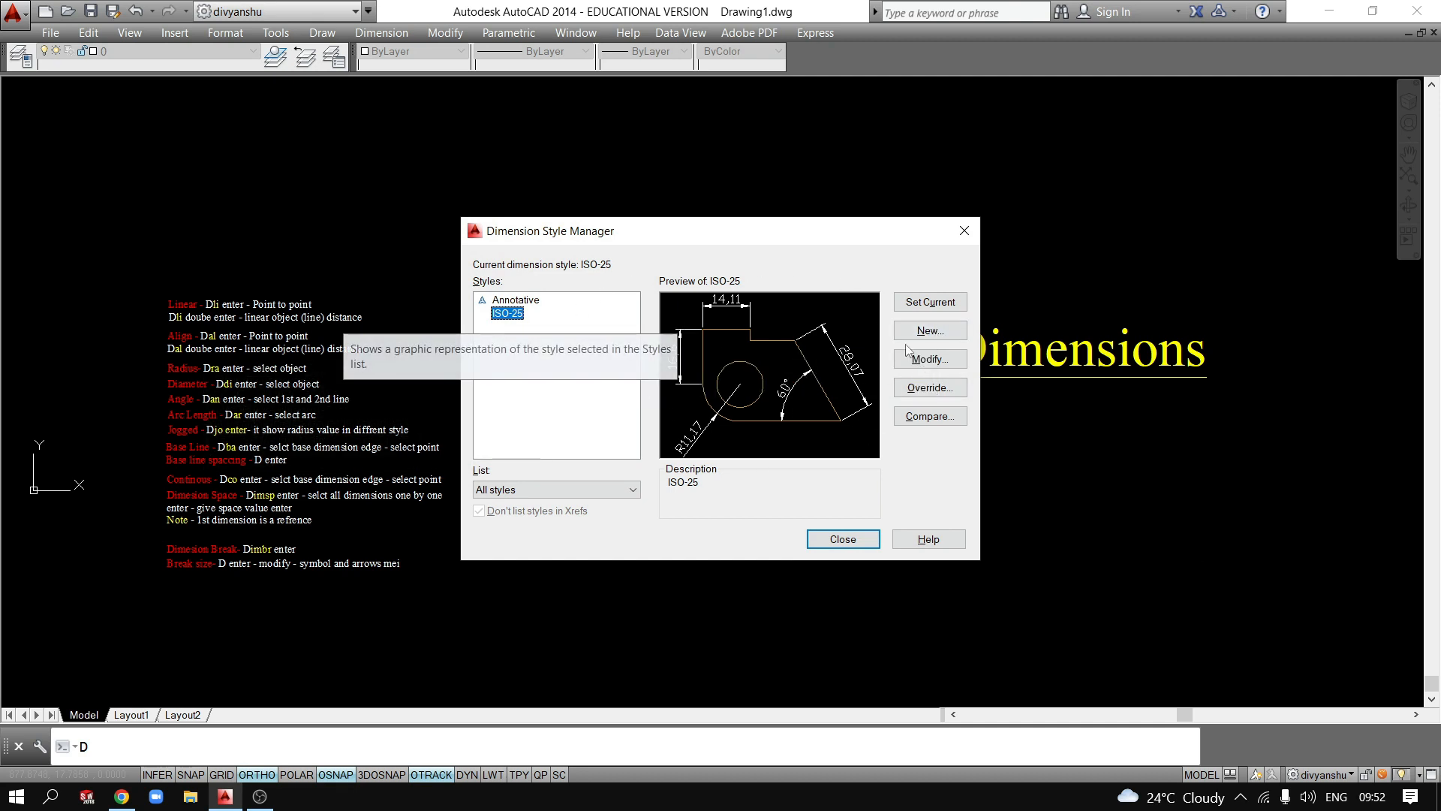
left_click(928, 330)
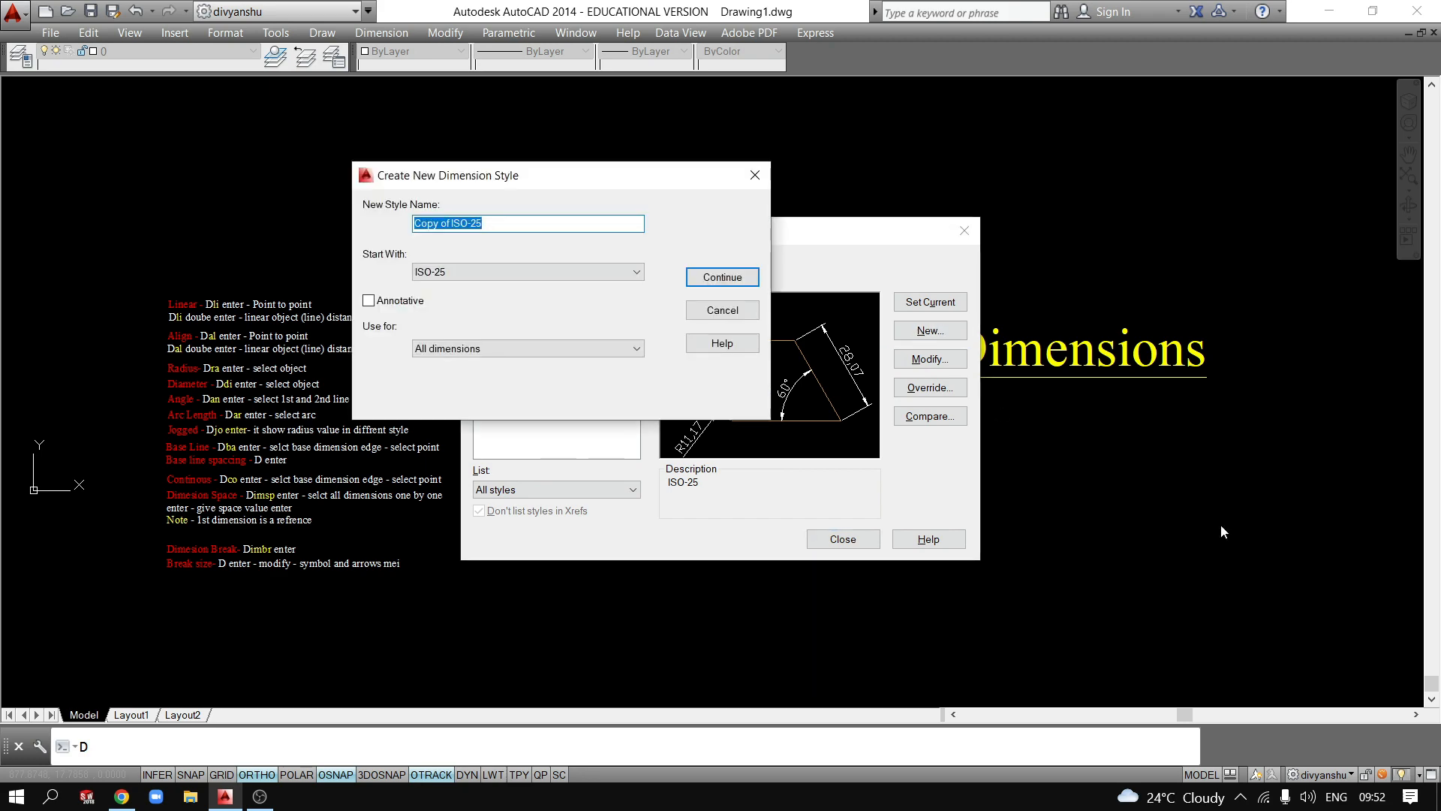
type("divyansh")
left_click(721, 277)
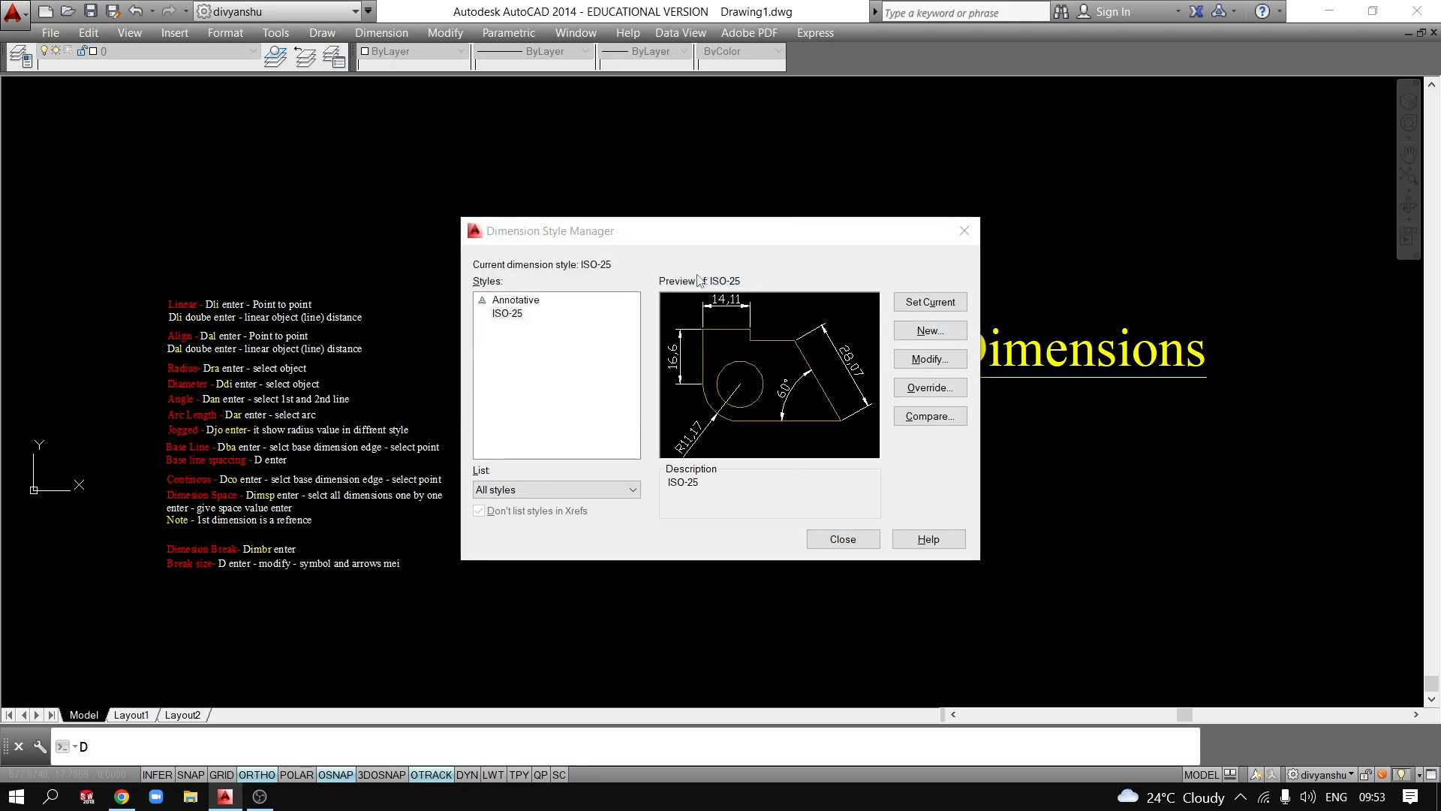
left_click(418, 49)
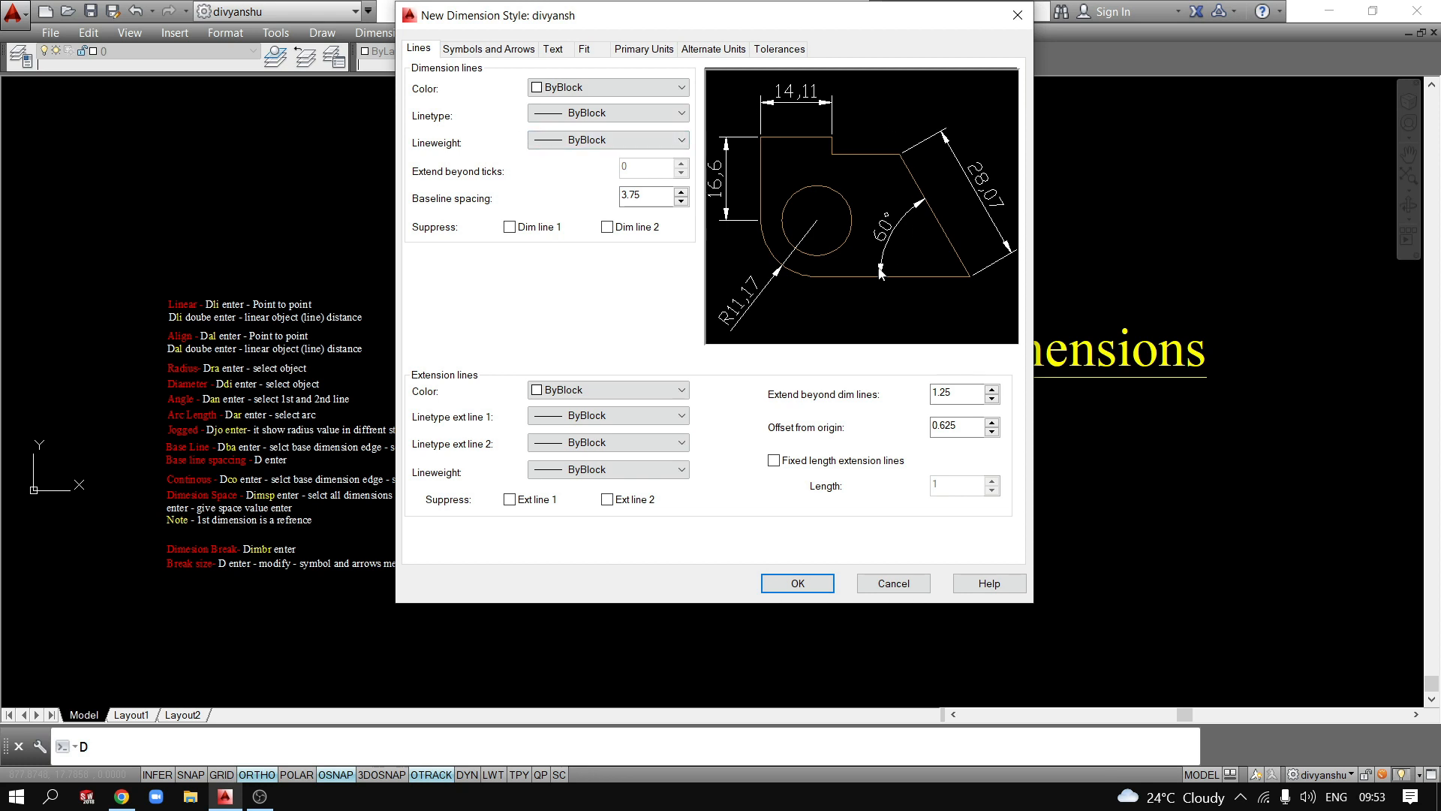
Set the dimension lines' color to red and their linetype to ACAD_ISO02W100, loading it from acadiso.lin.
left_click(584, 88)
left_click(558, 133)
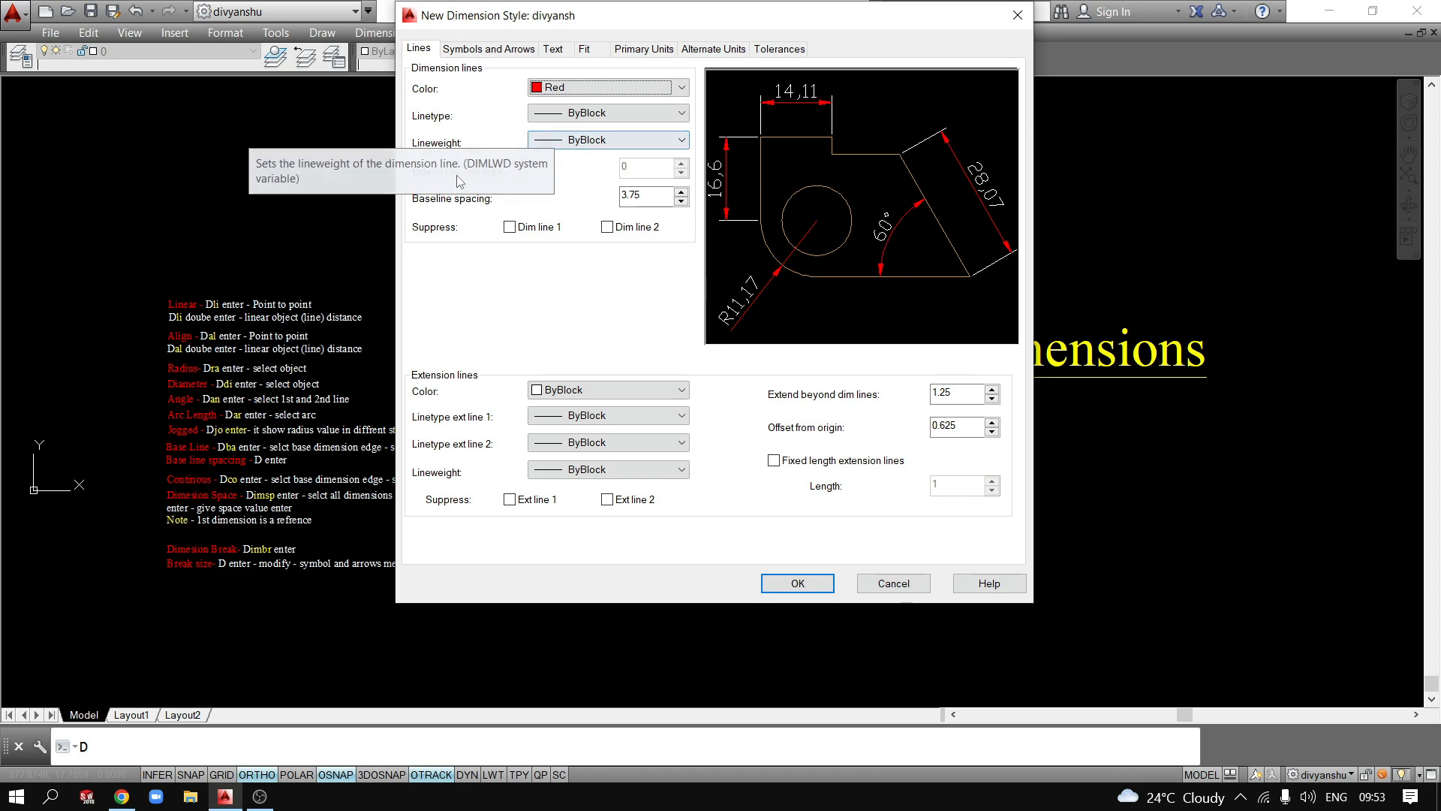
left_click(539, 115)
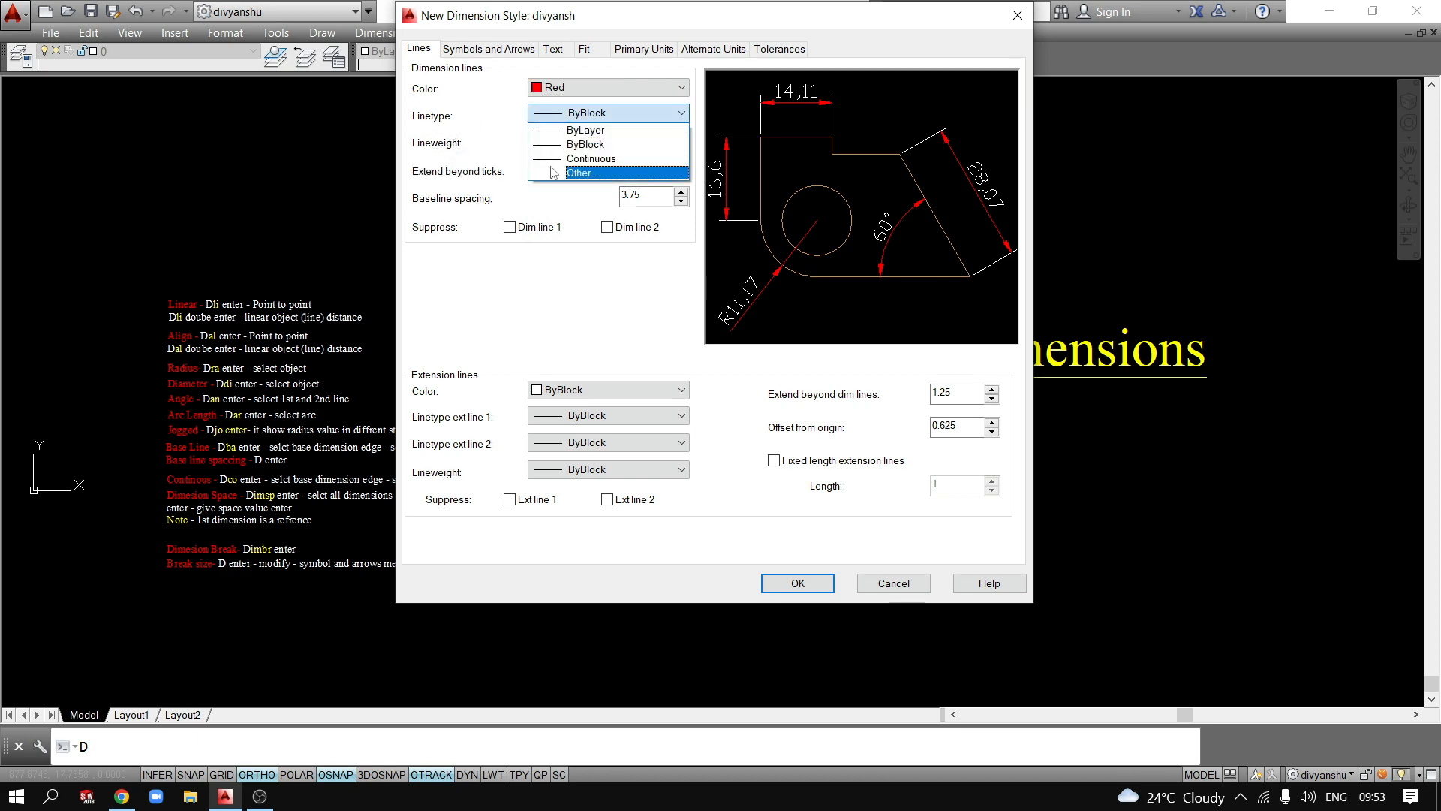
left_click(556, 172)
left_click(671, 484)
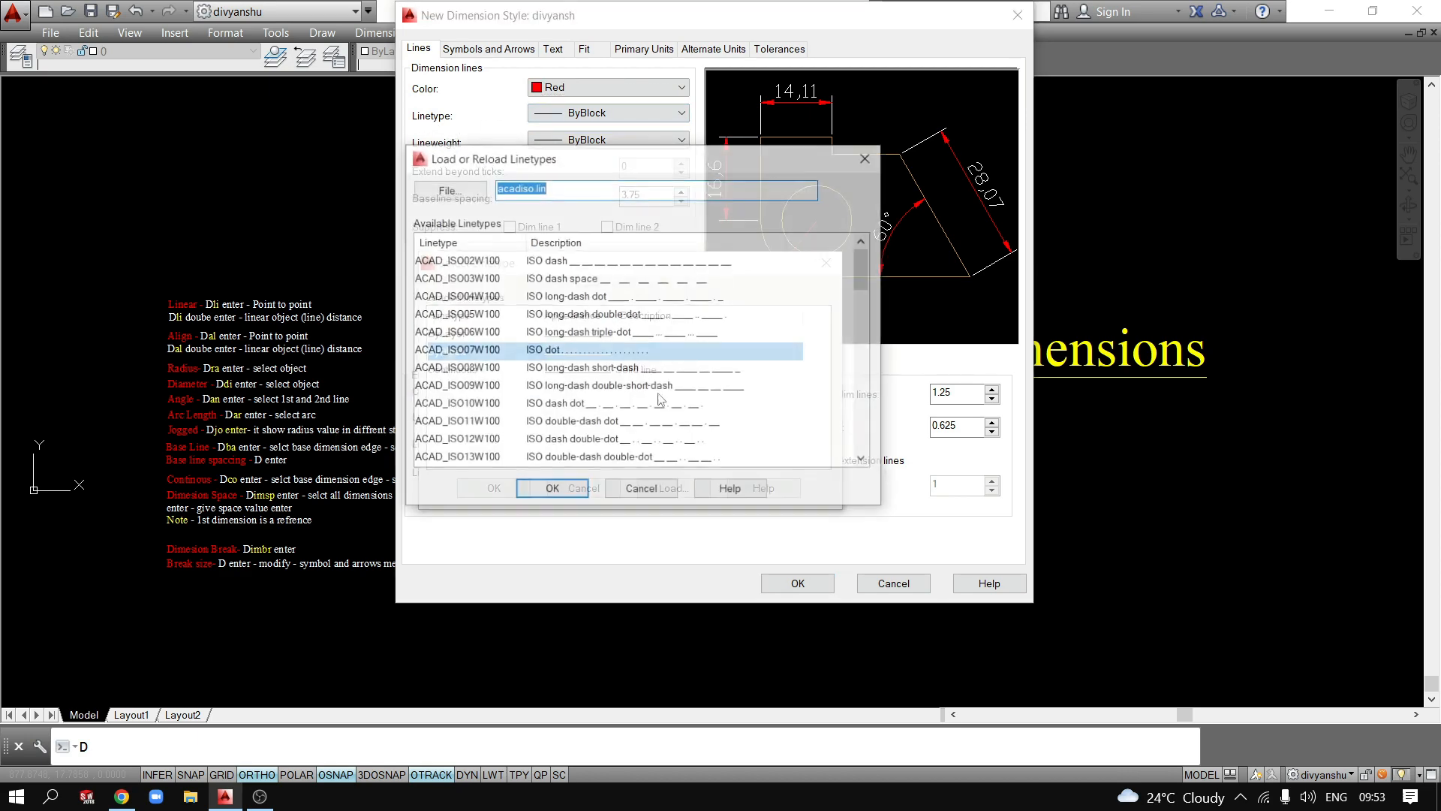
left_click(552, 491)
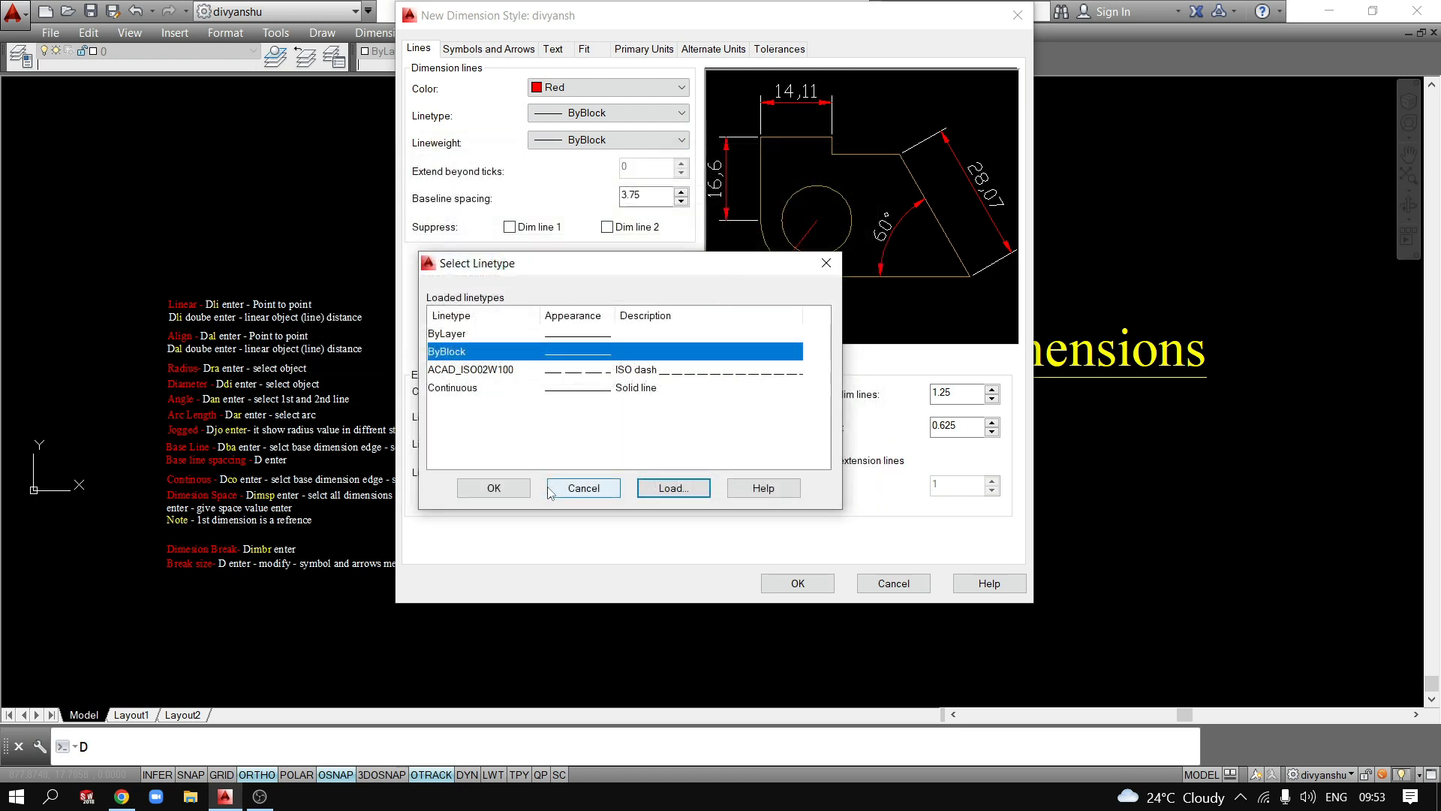
left_click(647, 371)
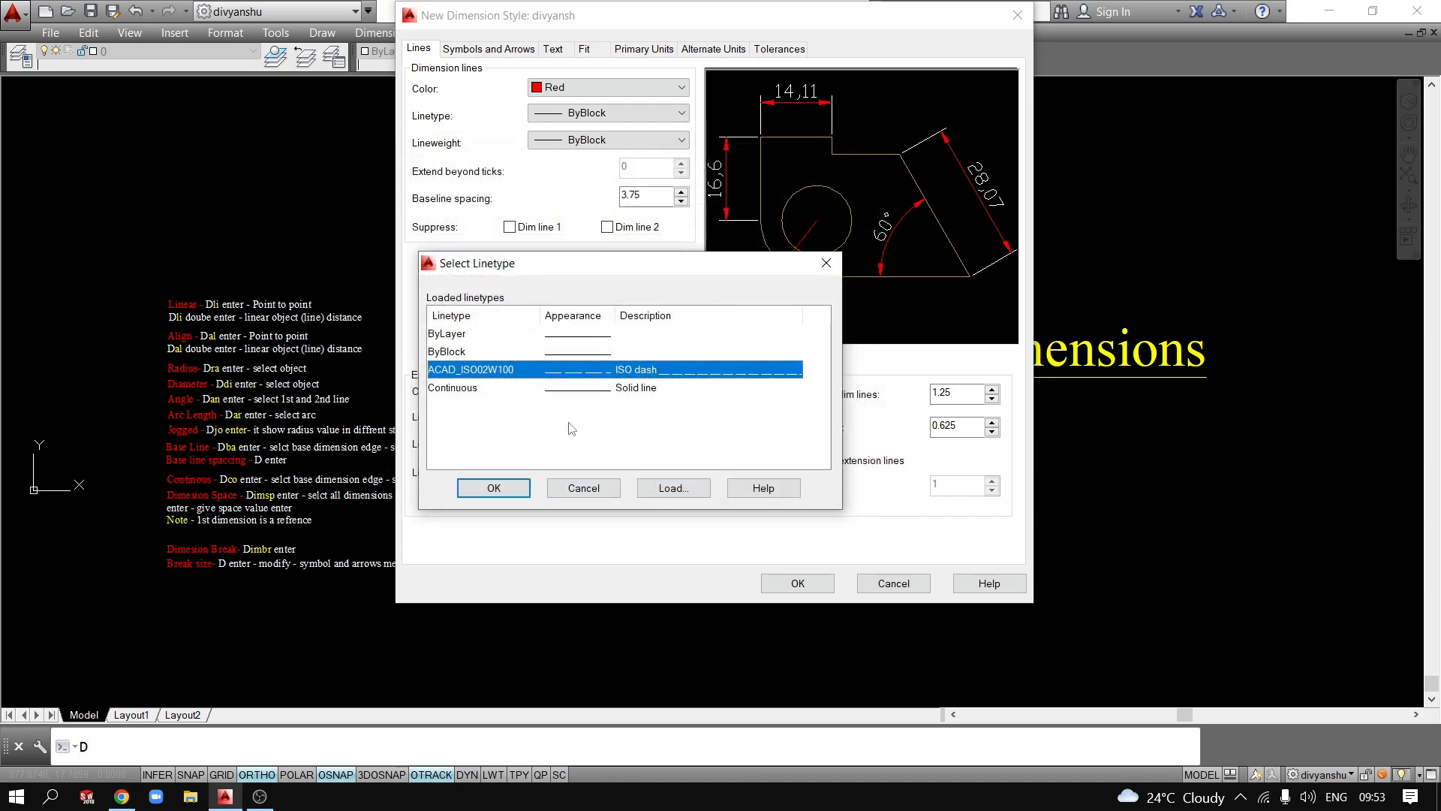
left_click(494, 488)
Set the dimension lines' linetype to ByLayer and their lineweight to 0.30 mm.
left_click(599, 122)
left_click(589, 141)
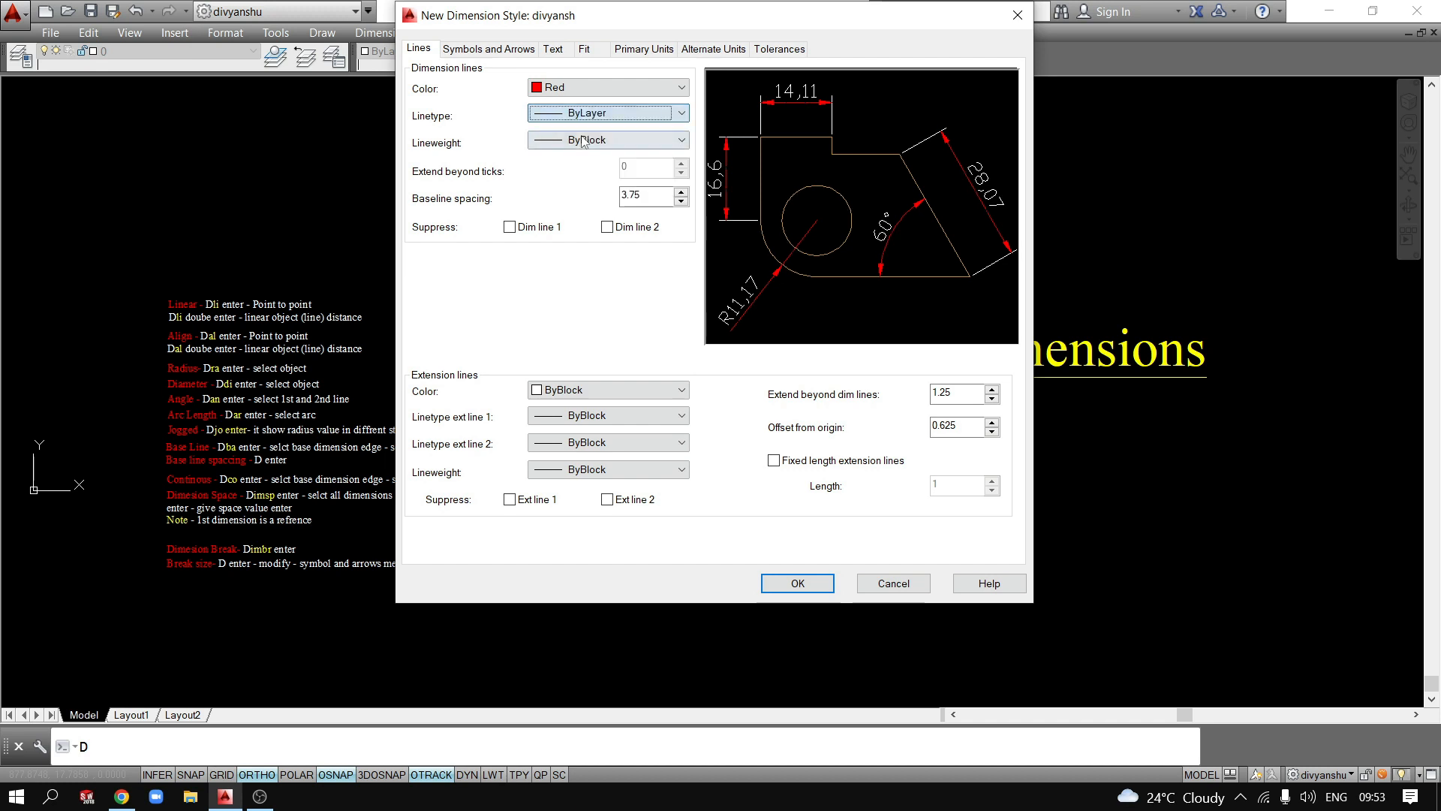
left_click(551, 142)
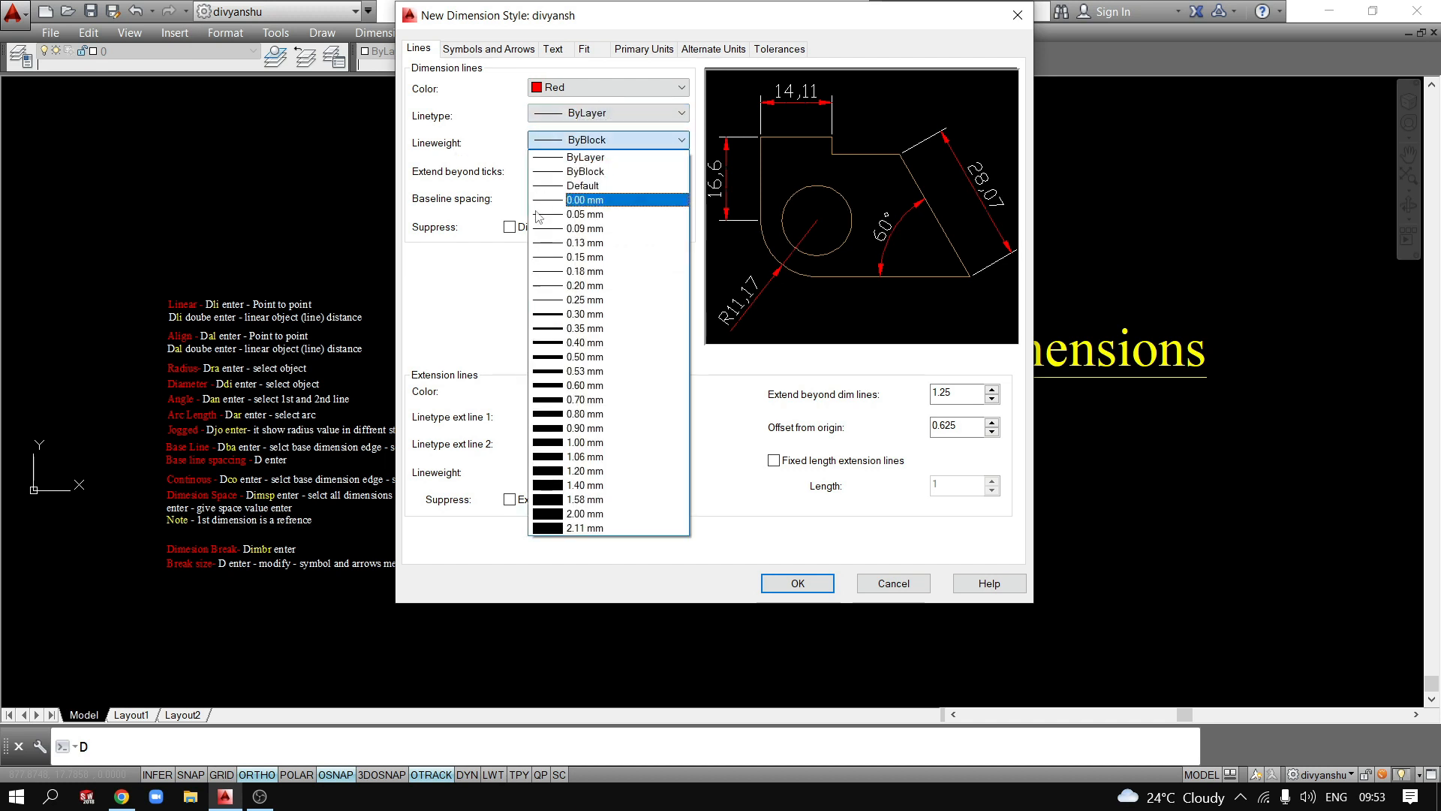
left_click(578, 308)
Try a 0.40 mm lineweight for the dimension lines, and set the lineweight to ByLayer instead.
left_click(569, 143)
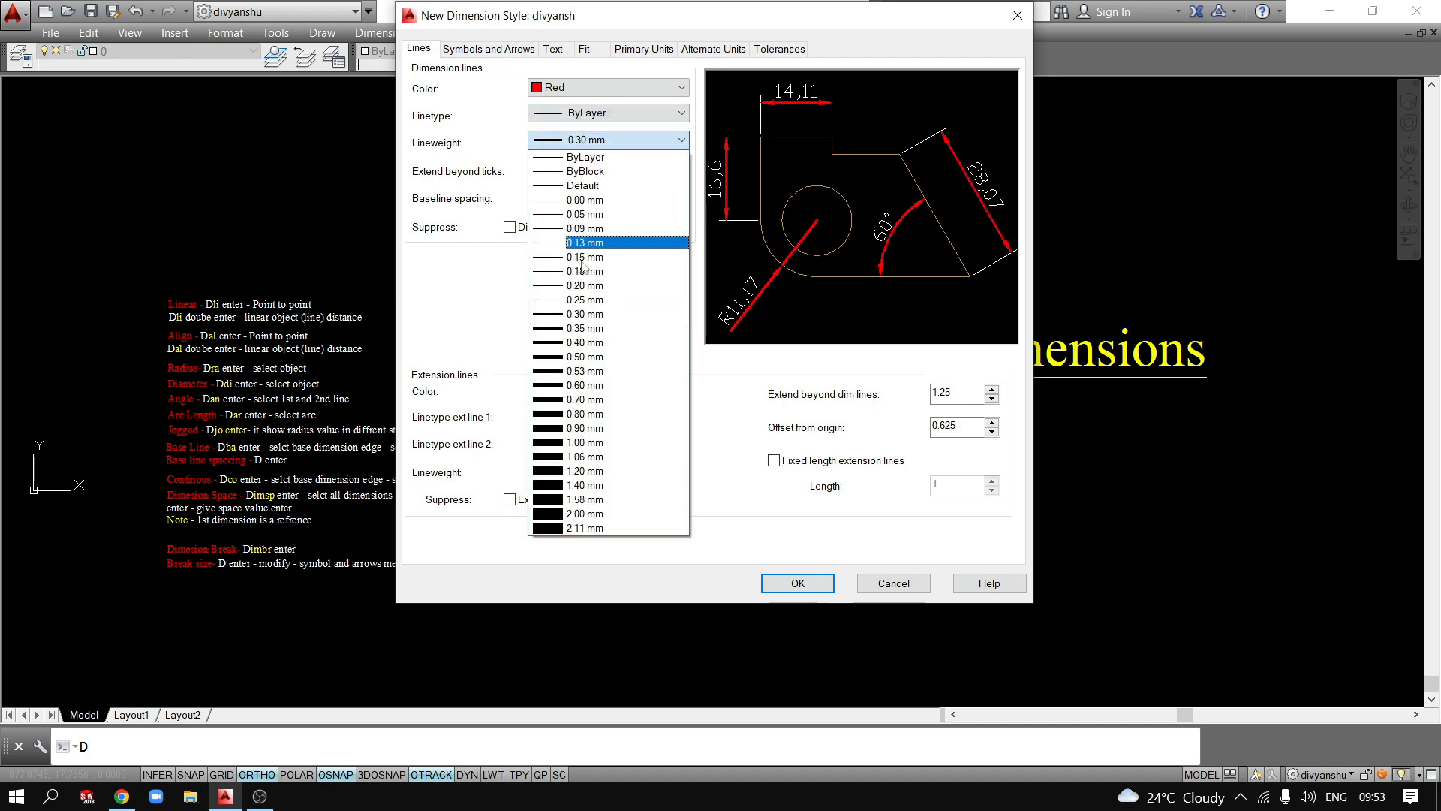
left_click(565, 344)
left_click(573, 141)
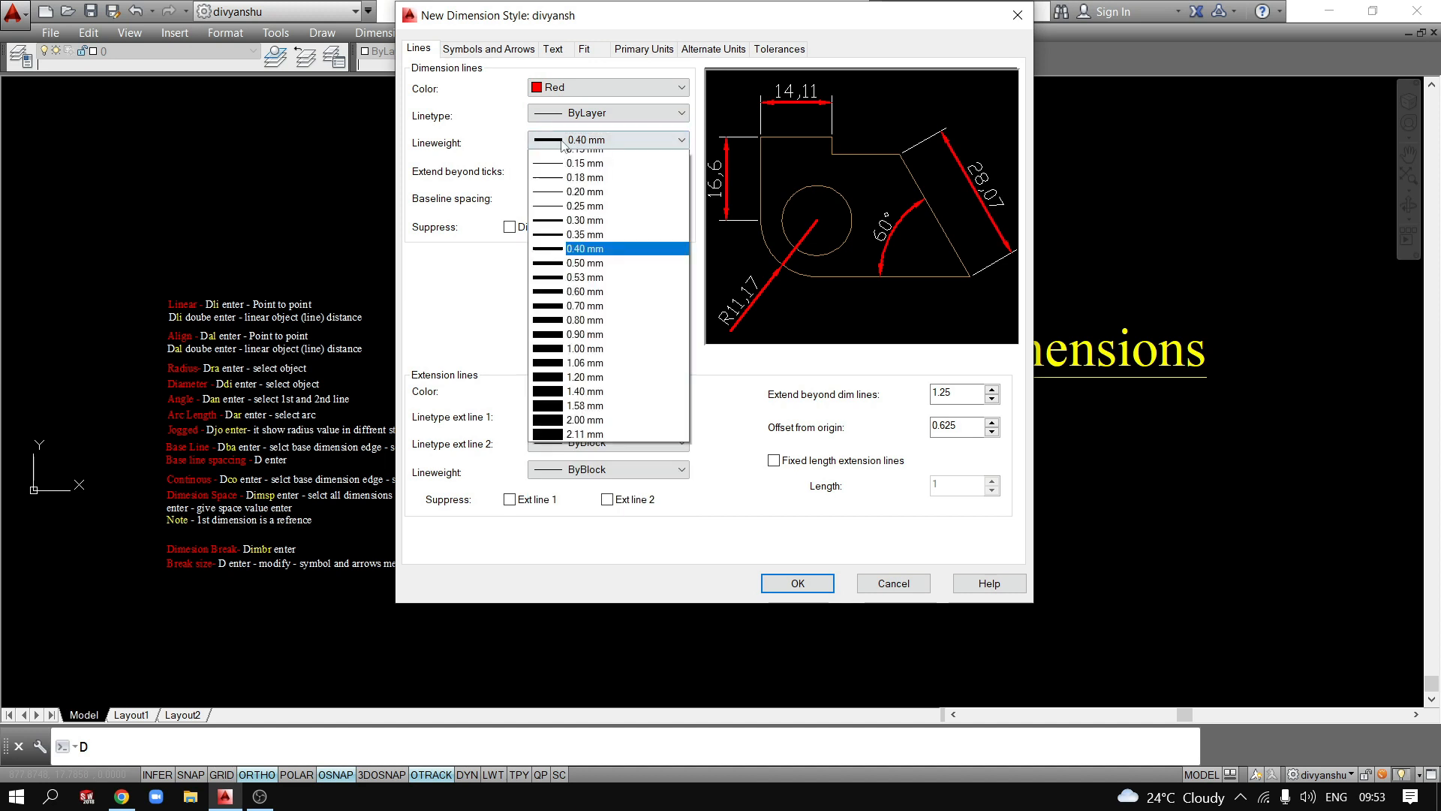
scroll(576, 169, "up", 3)
left_click(578, 151)
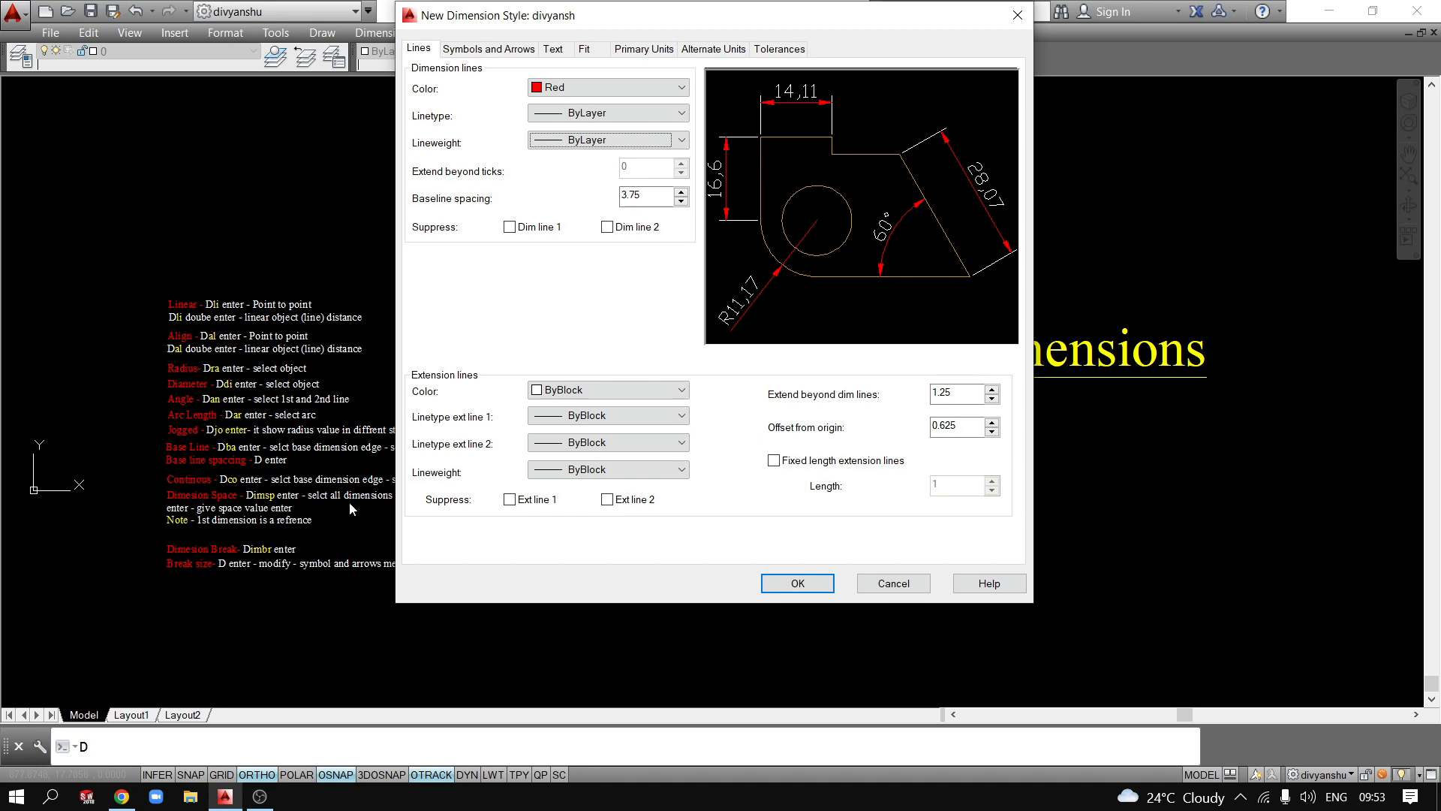
Set the baseline spacing to 15, and preview suppressing Dim line 1 and Dim line 2 before restoring both.
left_click_drag(653, 196, 470, 196)
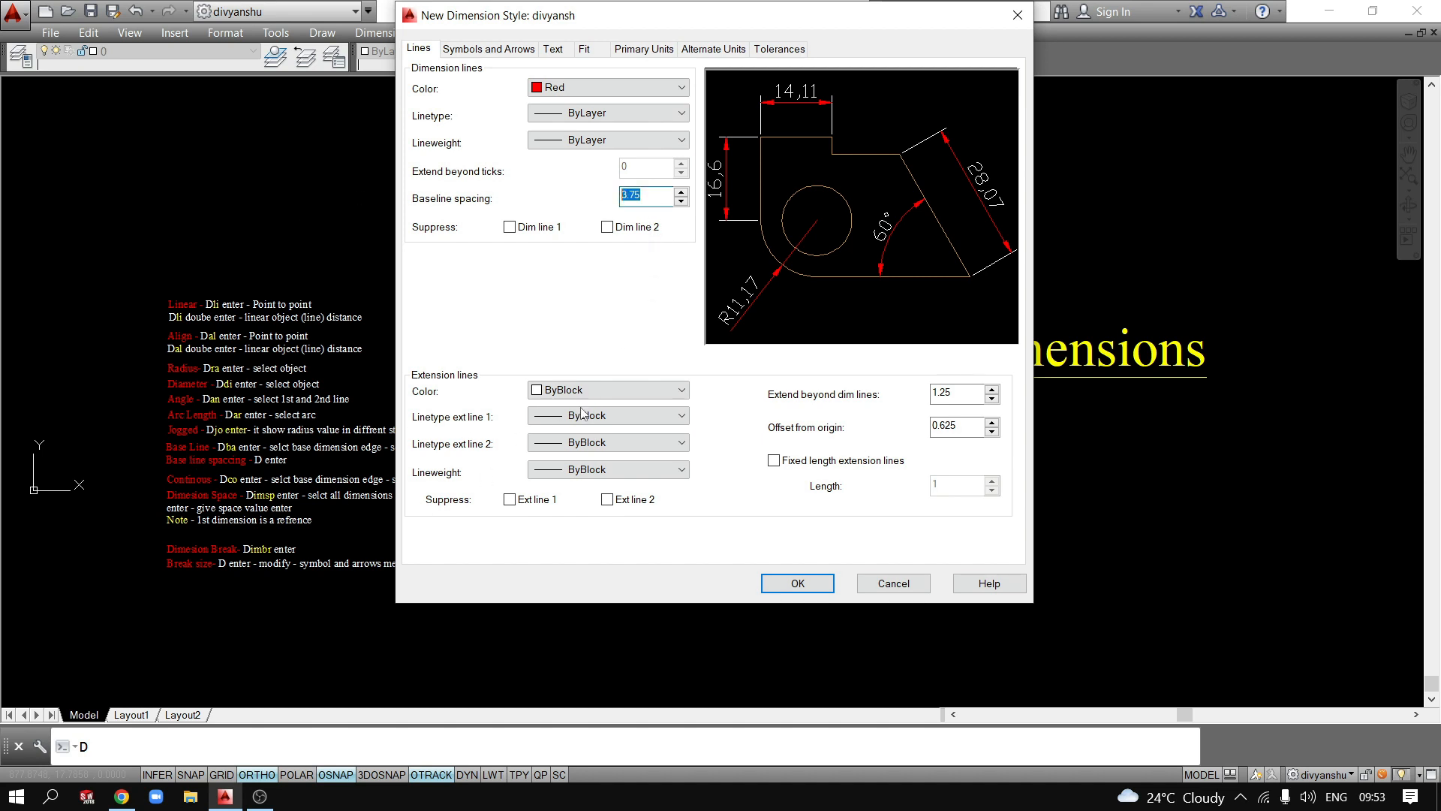
type("15")
left_click(509, 227)
left_click(607, 227)
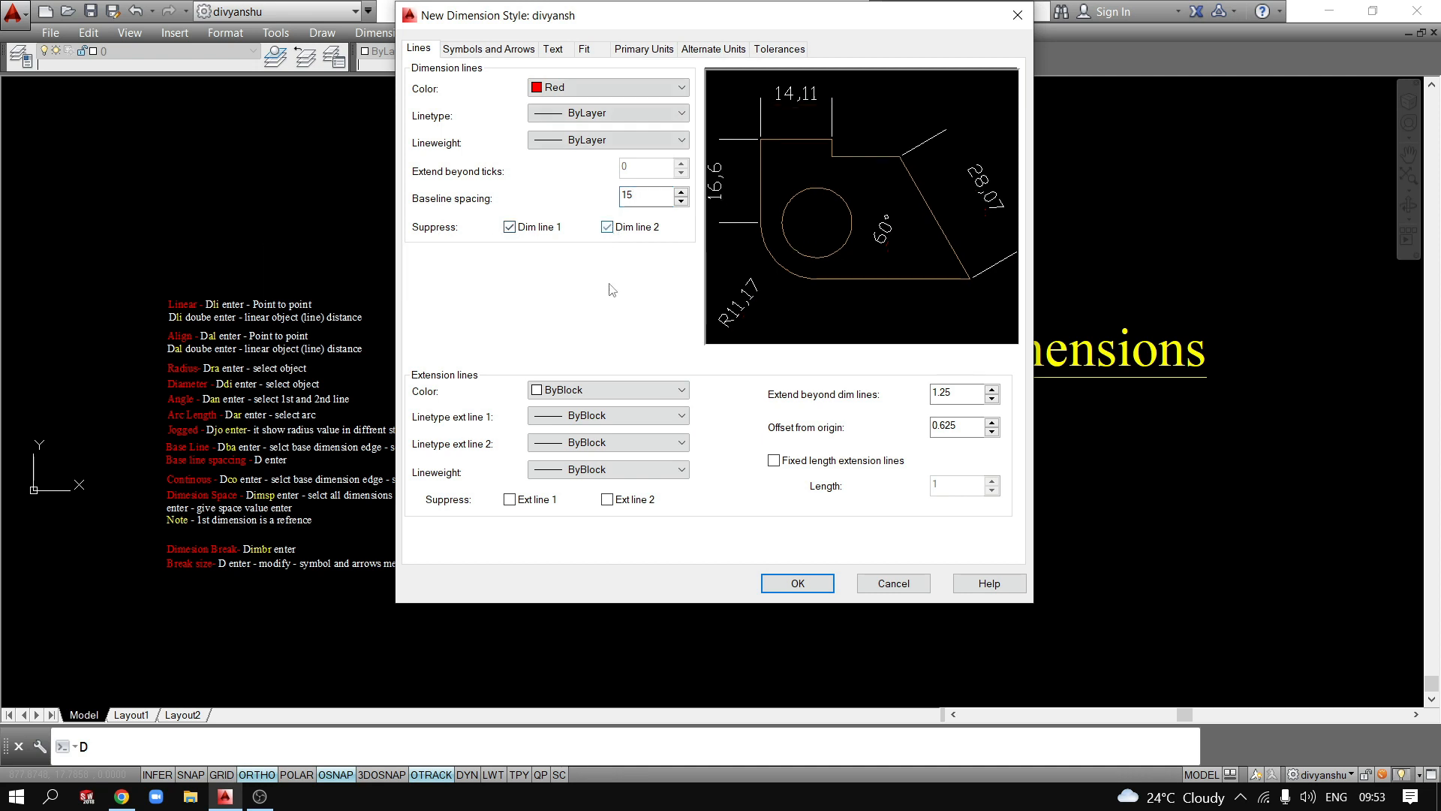
left_click(510, 226)
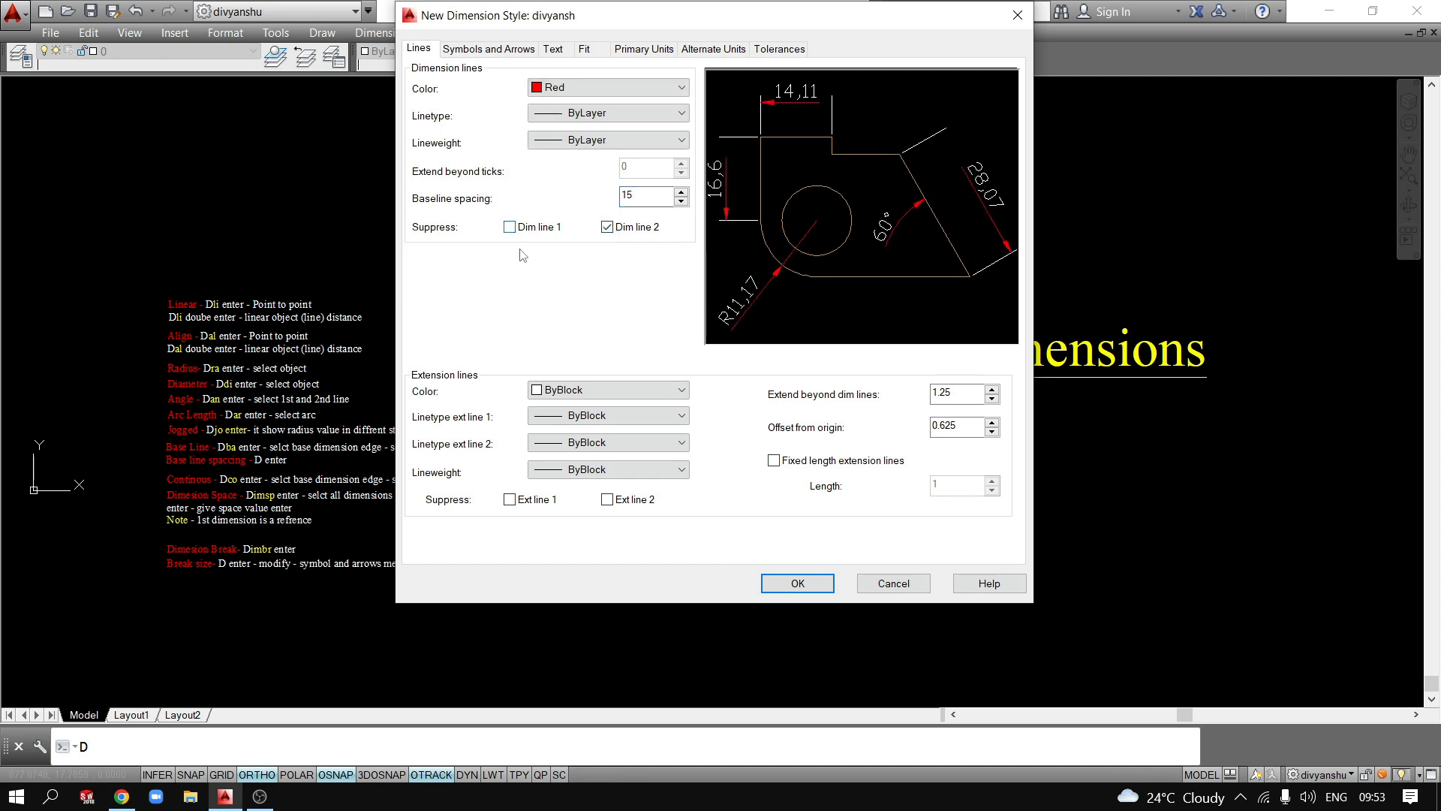
left_click(607, 227)
Set the dimension lines' color to yellow and the extension lines' color to green.
left_click(562, 89)
left_click(571, 148)
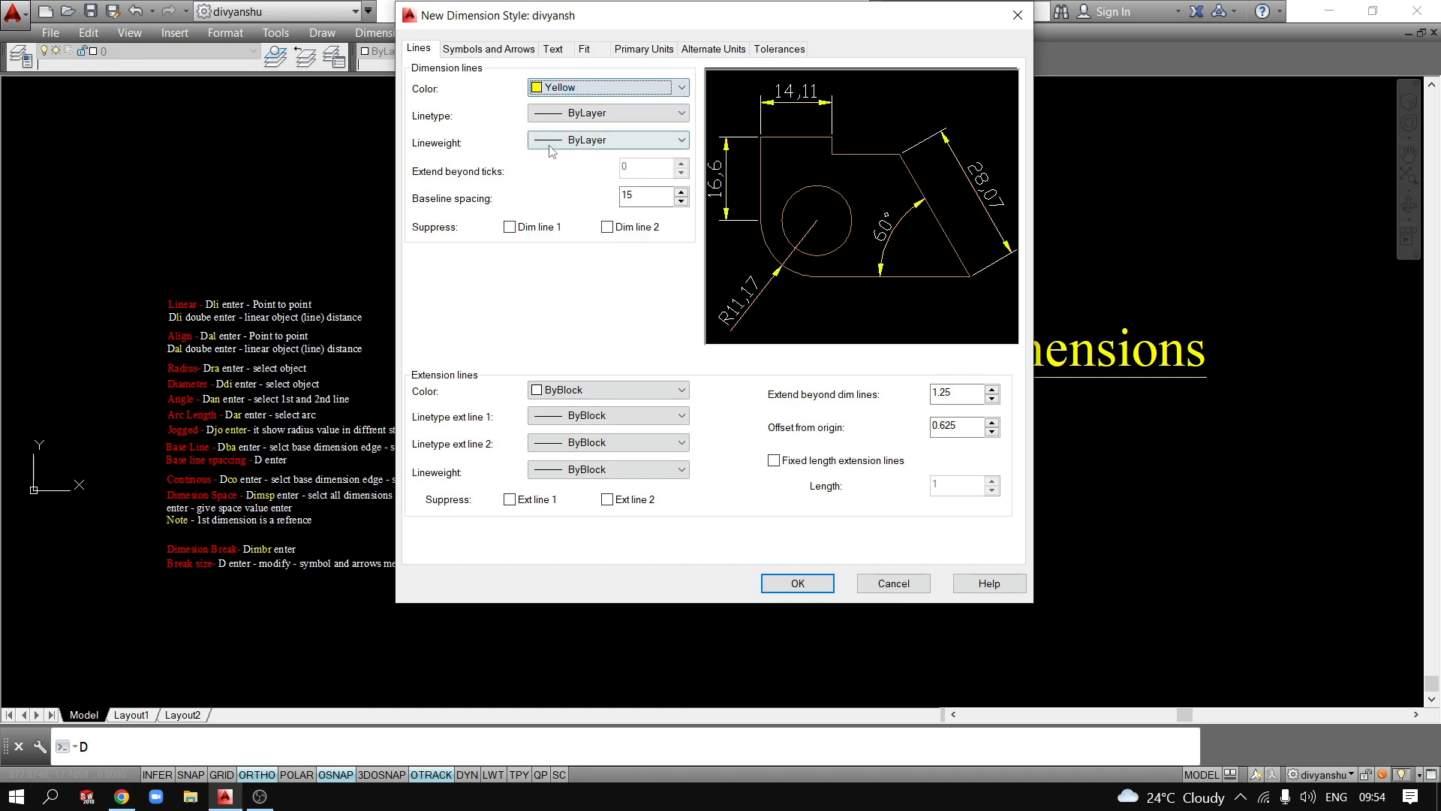
left_click(562, 390)
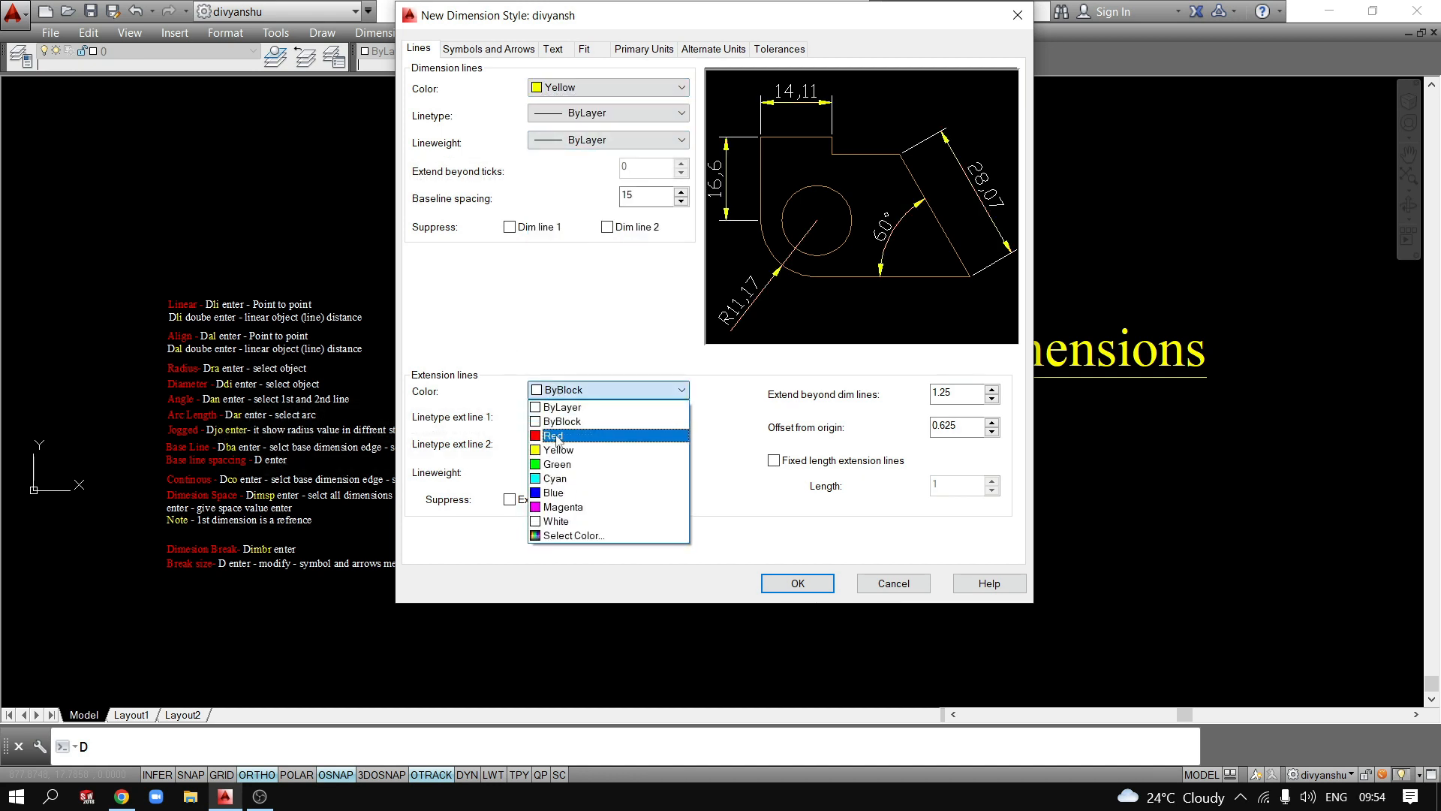
left_click(555, 465)
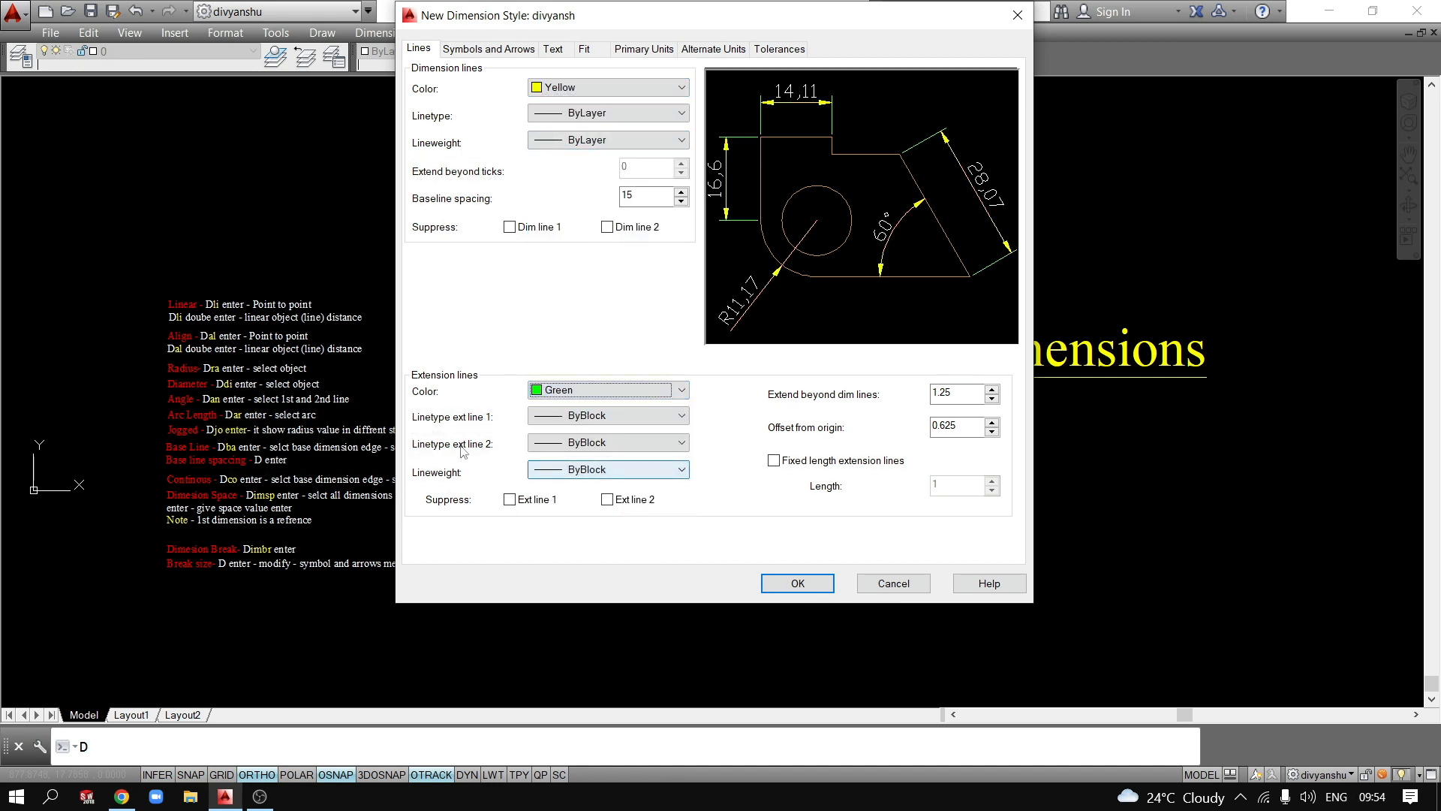
Try a 0.40 mm lineweight for the extension lines, and set their lineweight to ByLayer instead.
left_click(578, 417)
left_click(575, 449)
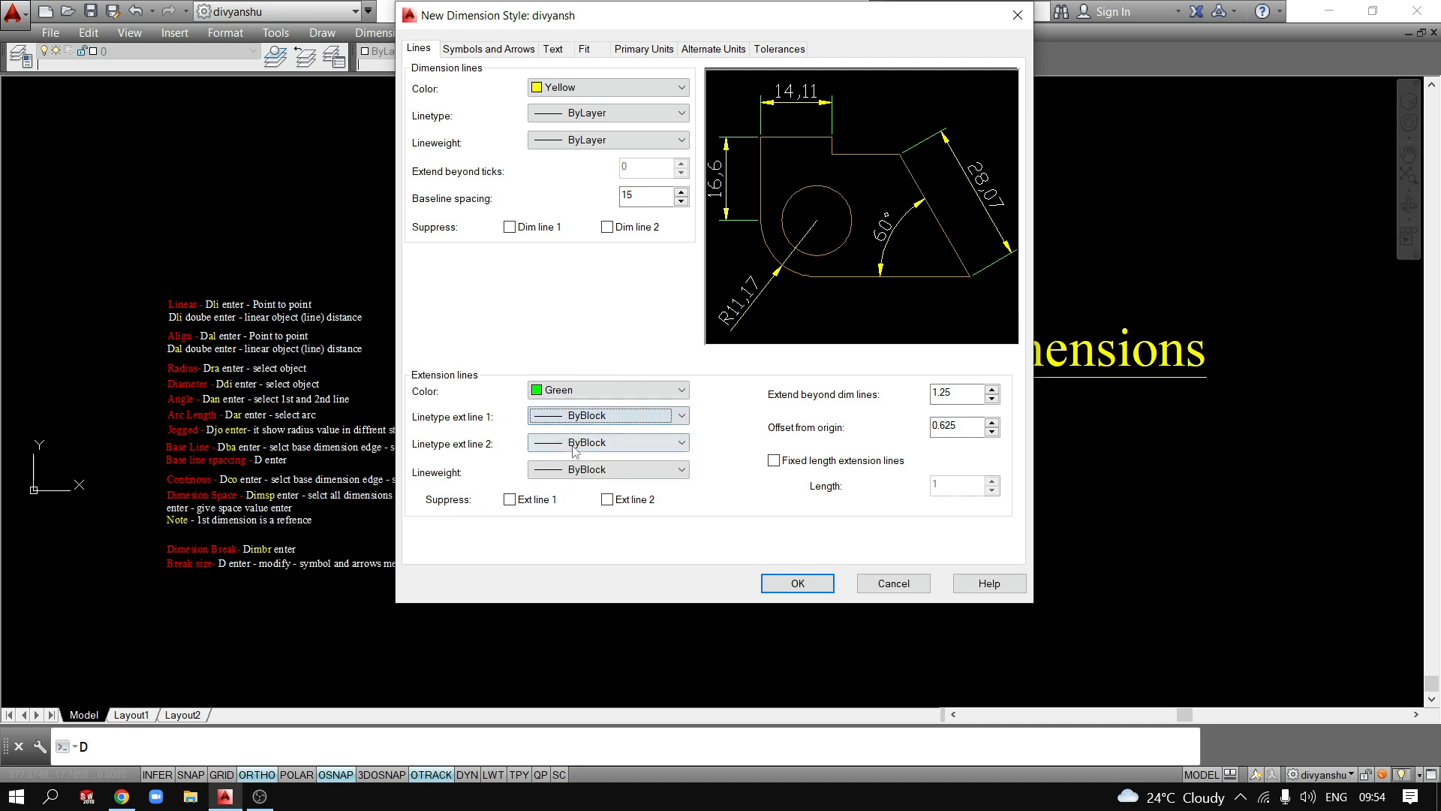
left_click(575, 443)
left_click(508, 496)
left_click(577, 472)
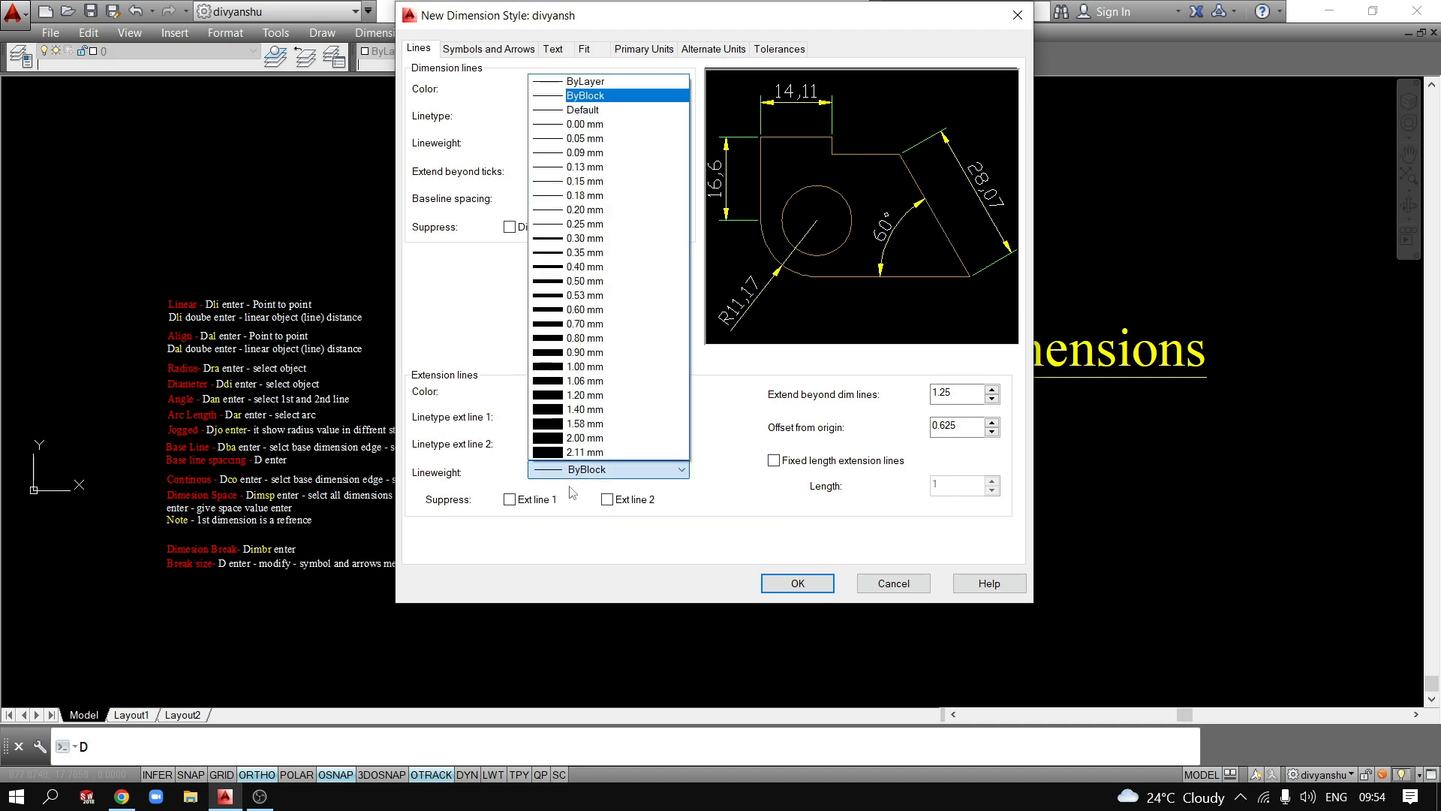
left_click(585, 267)
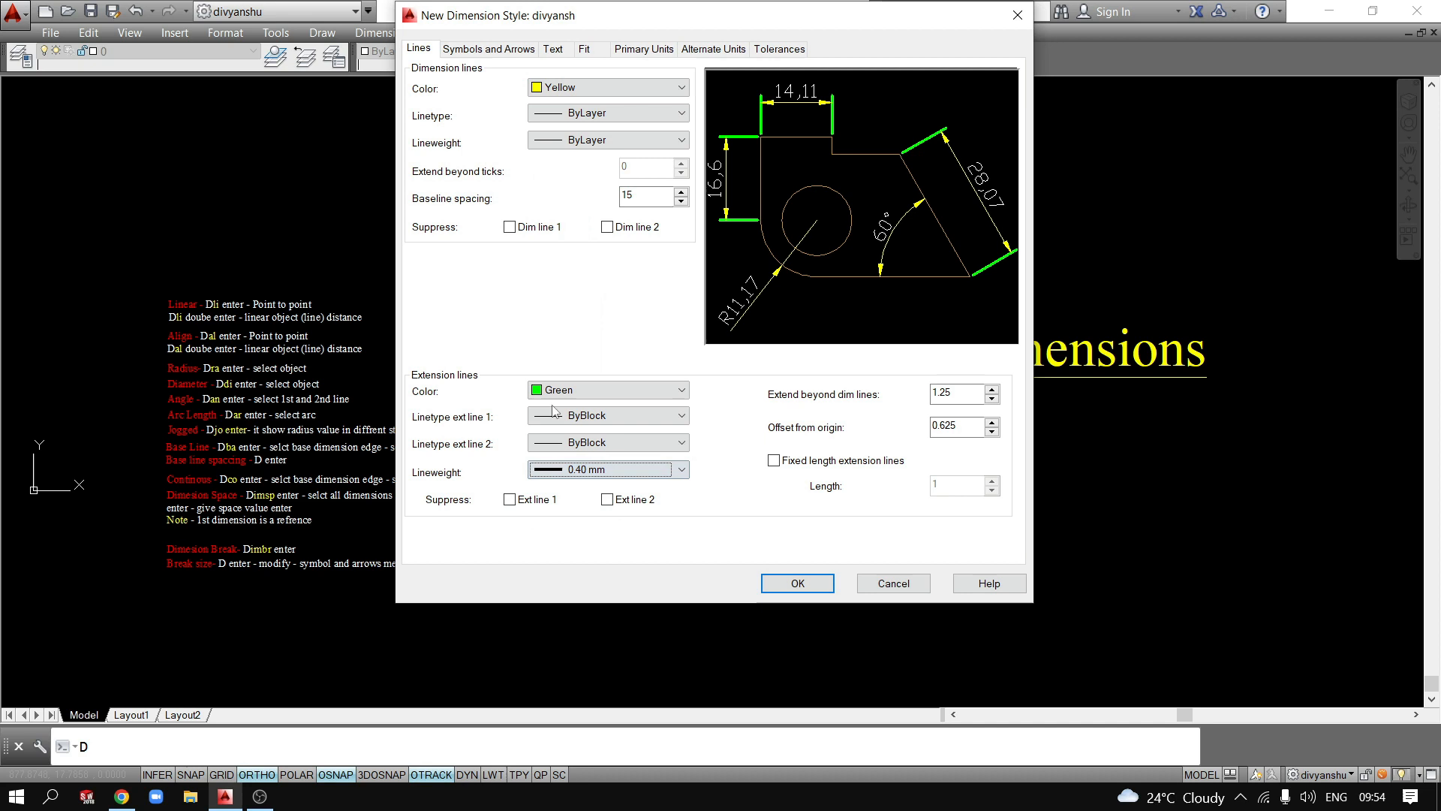
left_click(560, 472)
left_click(593, 84)
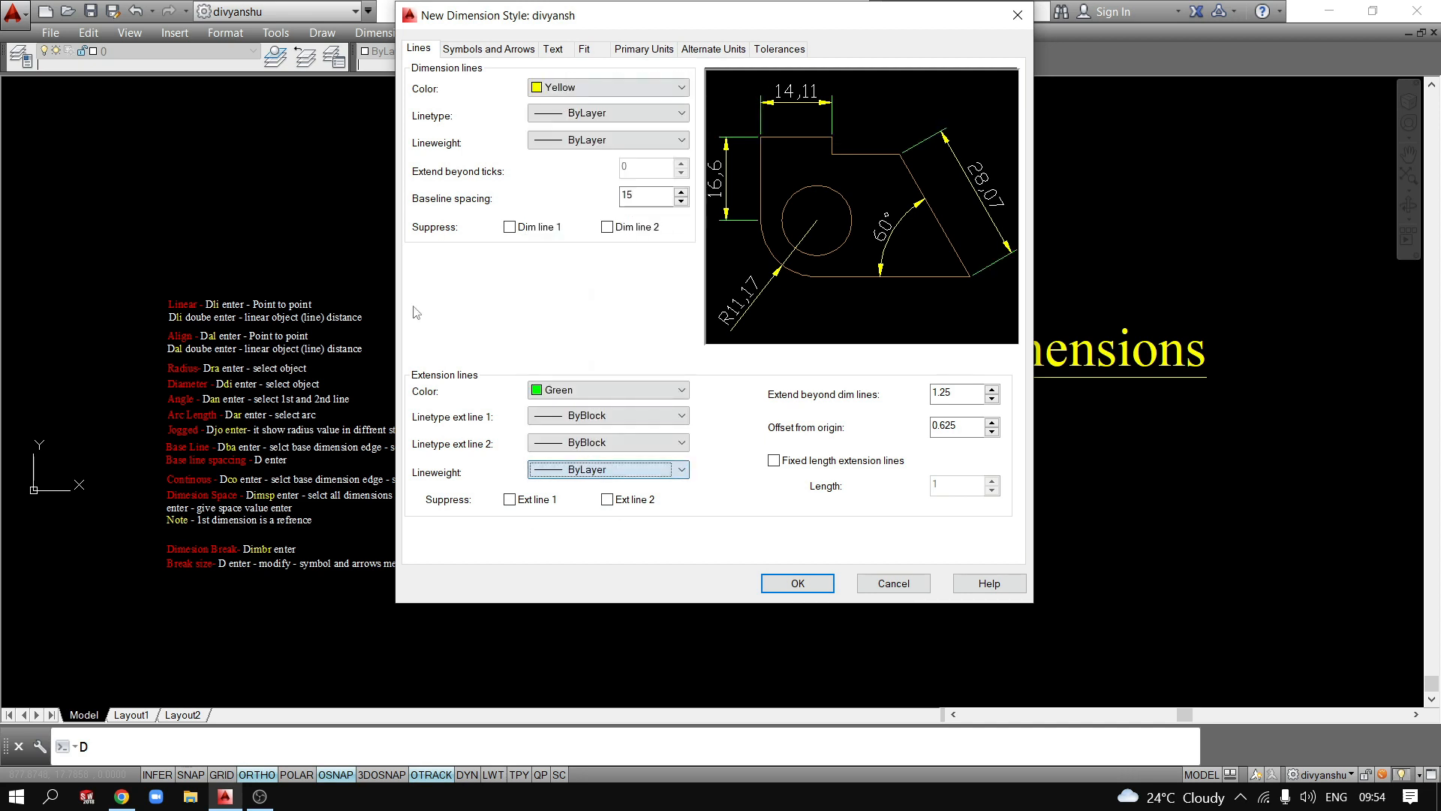
Preview suppressing Ext line 1 and Ext line 2, and restore both extension lines.
left_click(510, 499)
left_click(607, 500)
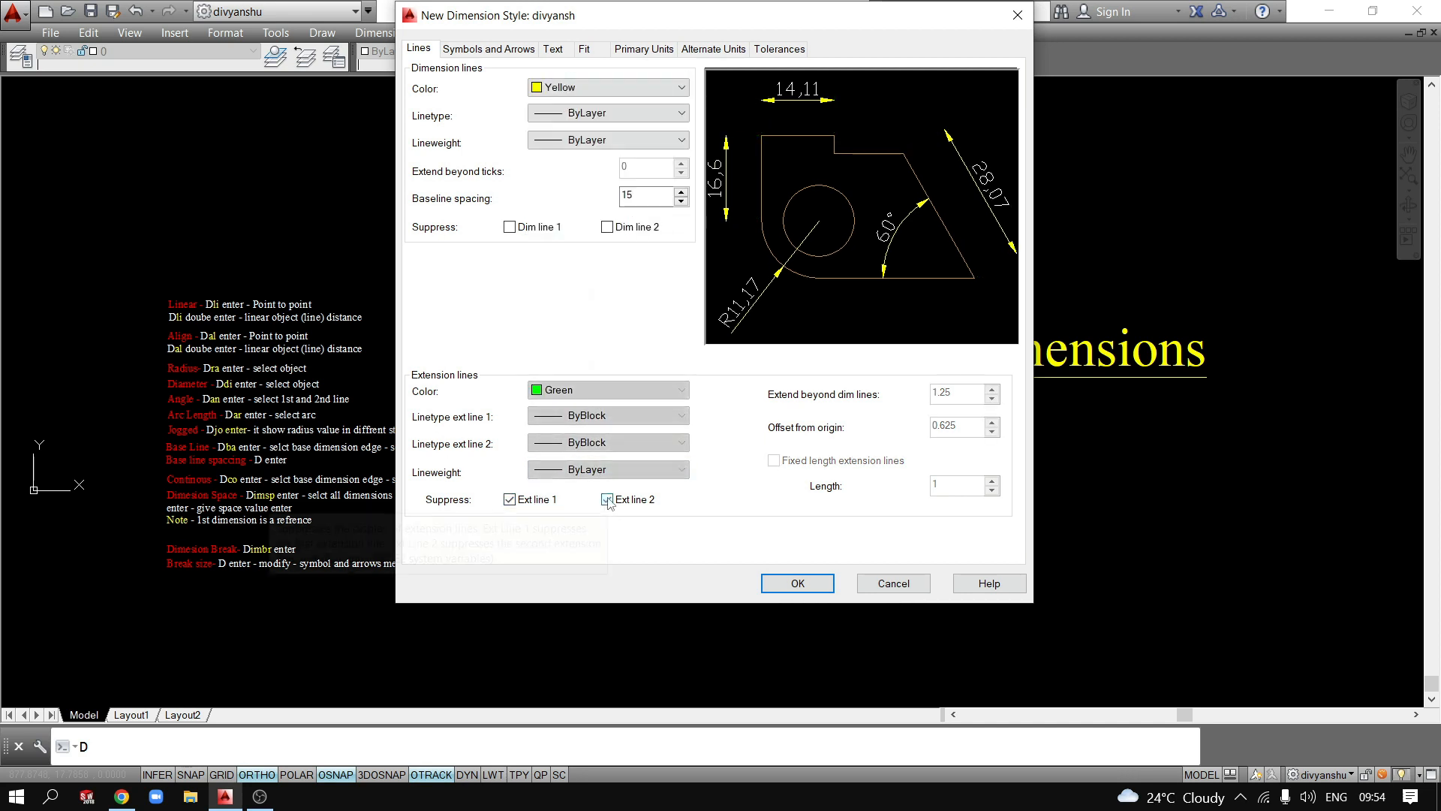
left_click(608, 500)
left_click(529, 502)
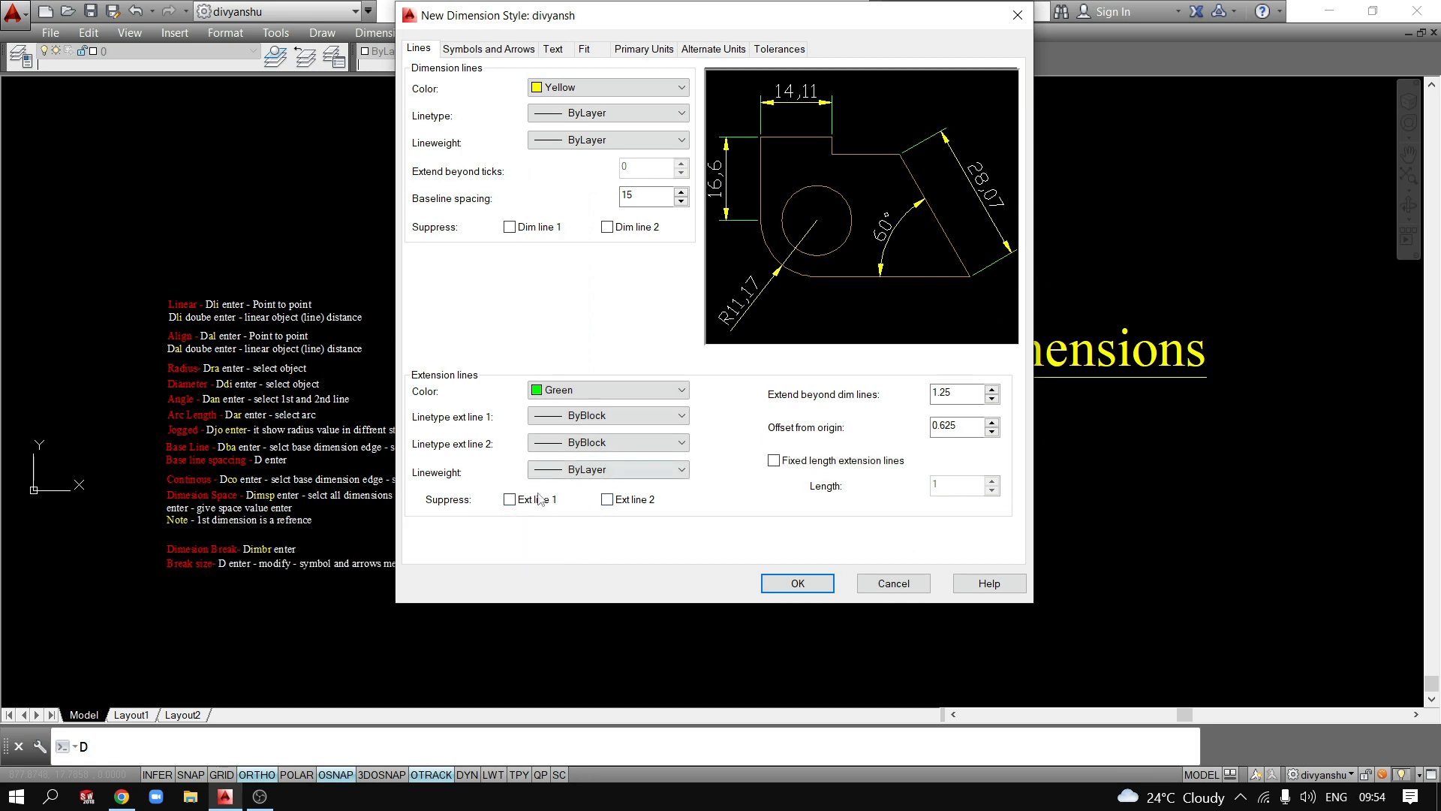
left_click(510, 500)
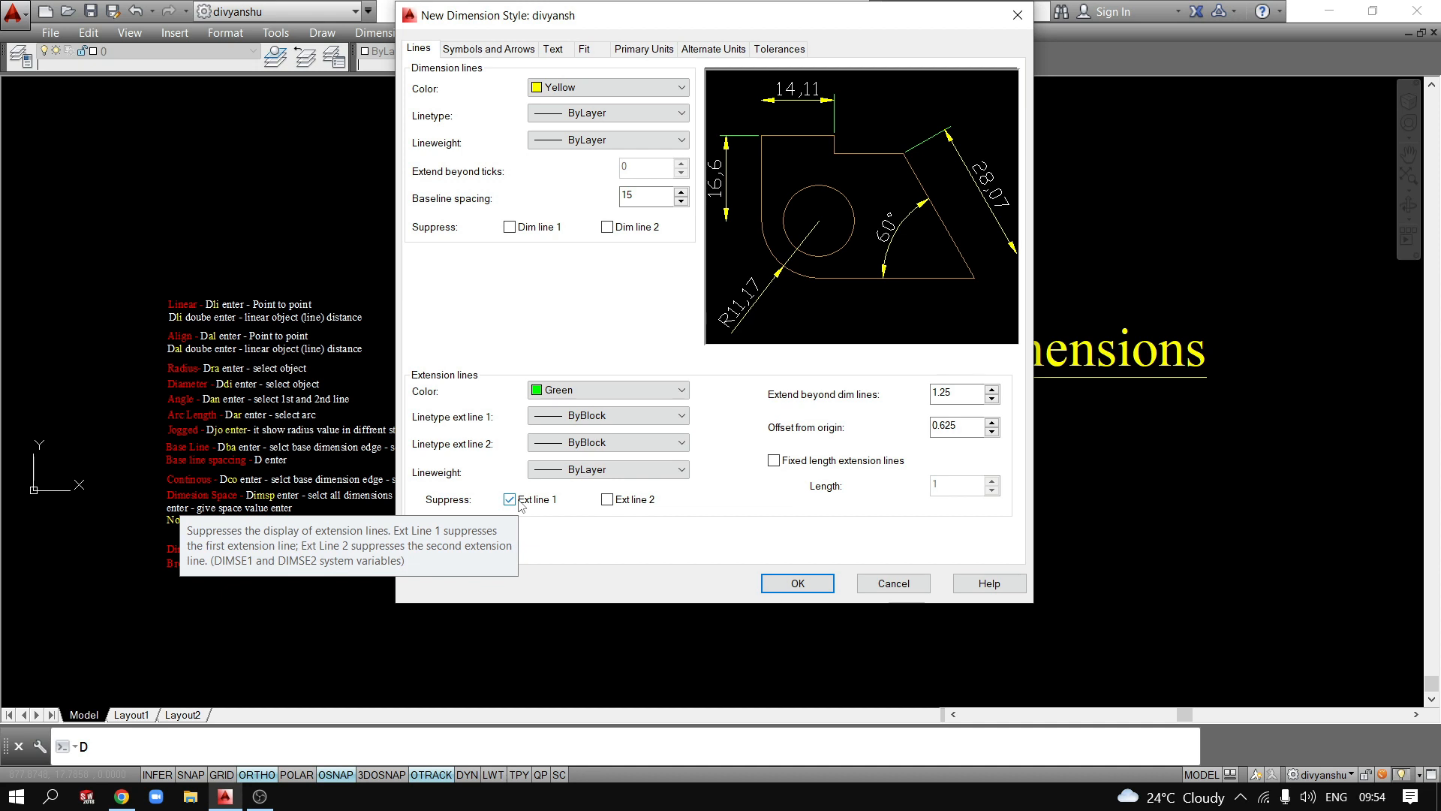
left_click(518, 502)
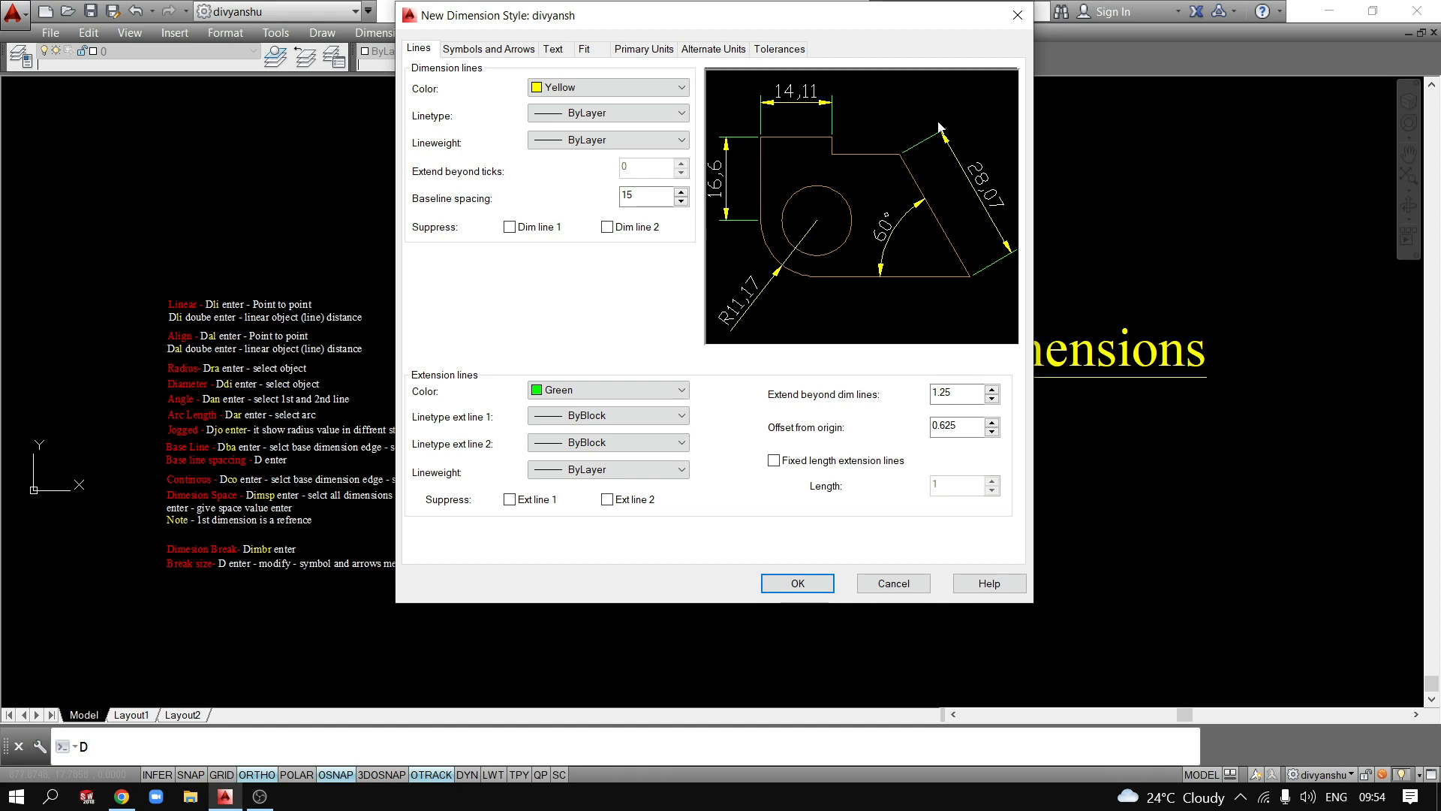
Set the extension lines to extend 2 beyond the dimension lines, and increase their offset from origin.
double_click(972, 389)
type("2")
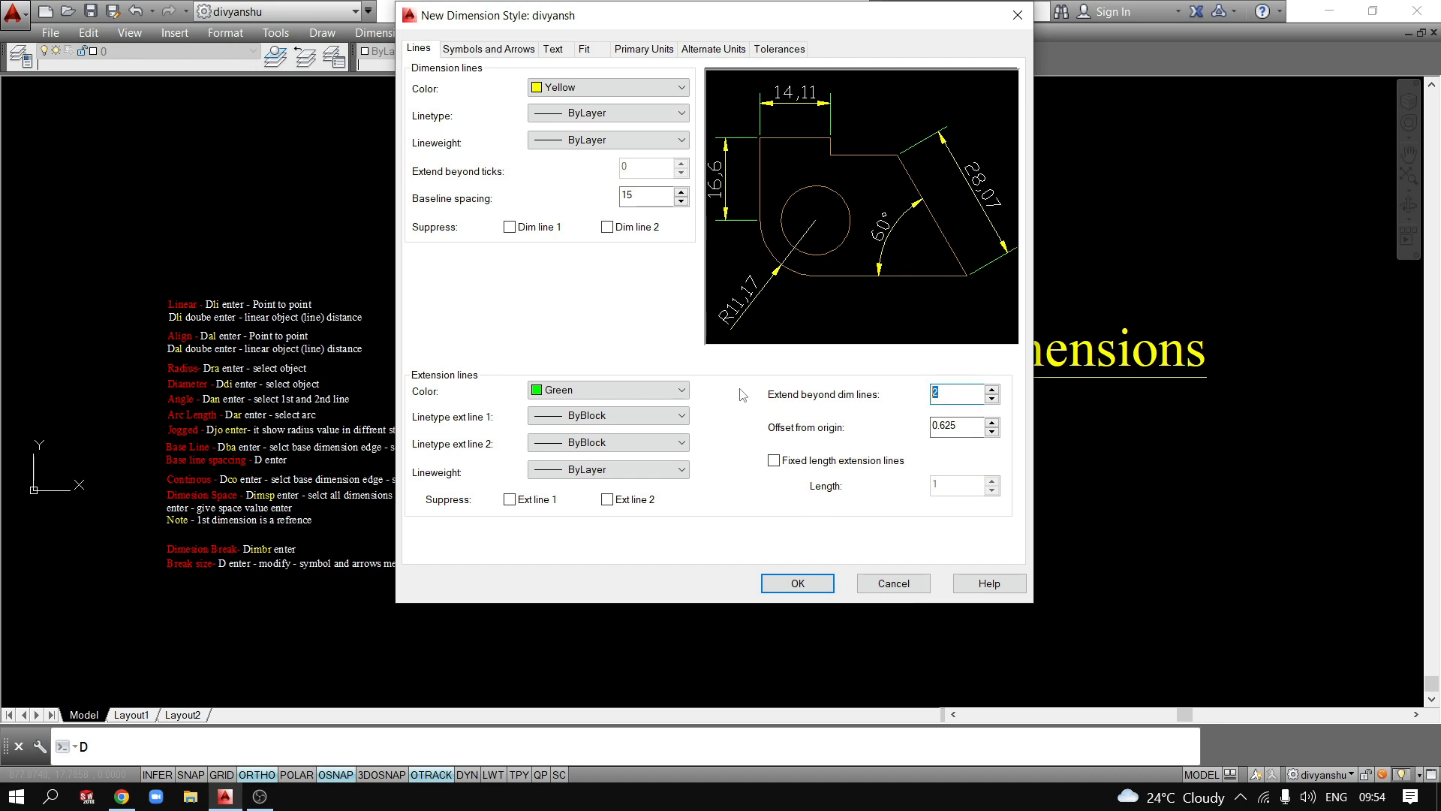
key("BackSpace")
type("3")
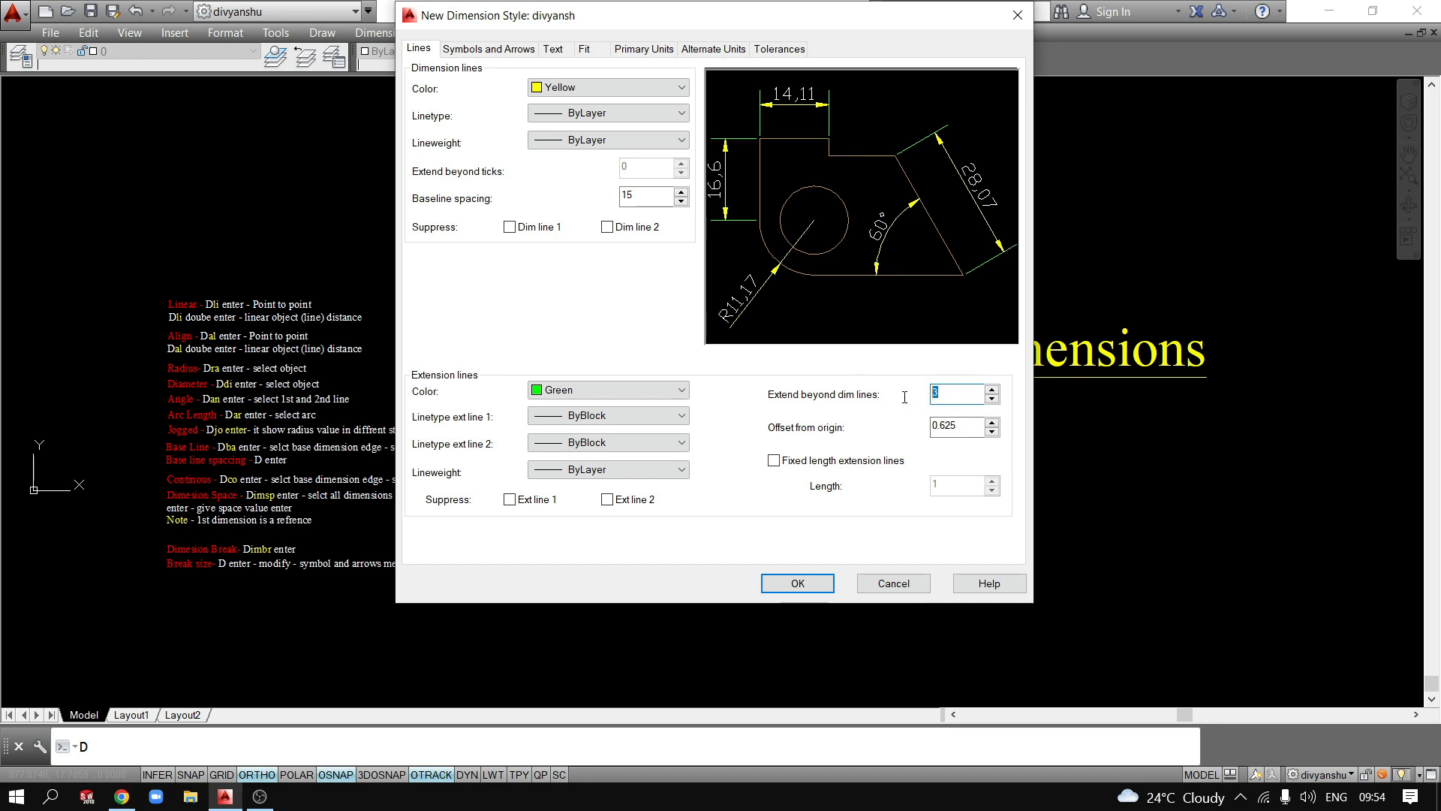
type("2")
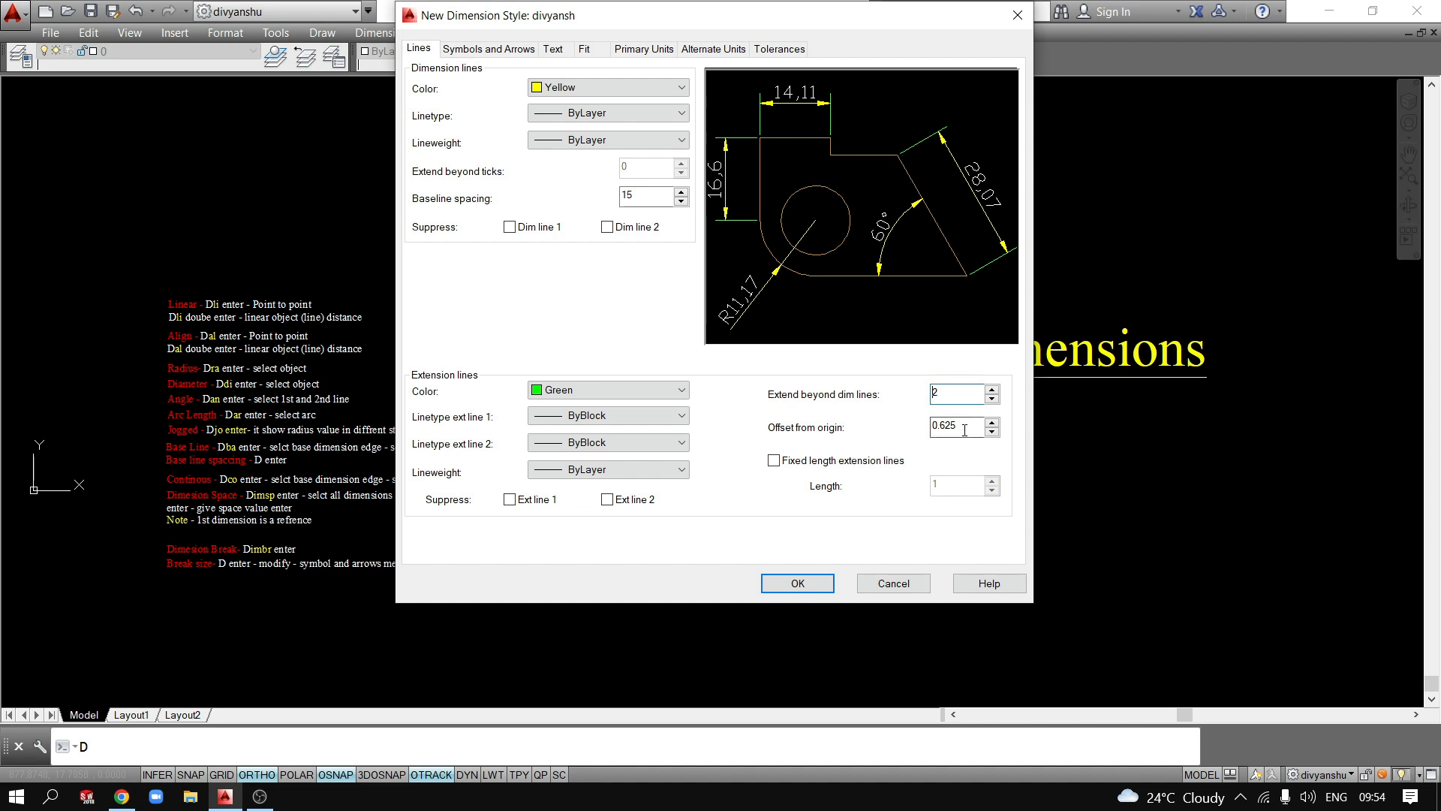
left_click_drag(964, 428, 708, 441)
type("5")
Preview the Dot, Open, Closed blank and Dot blank arrowheads, and restore the Closed filled arrowheads.
left_click(485, 51)
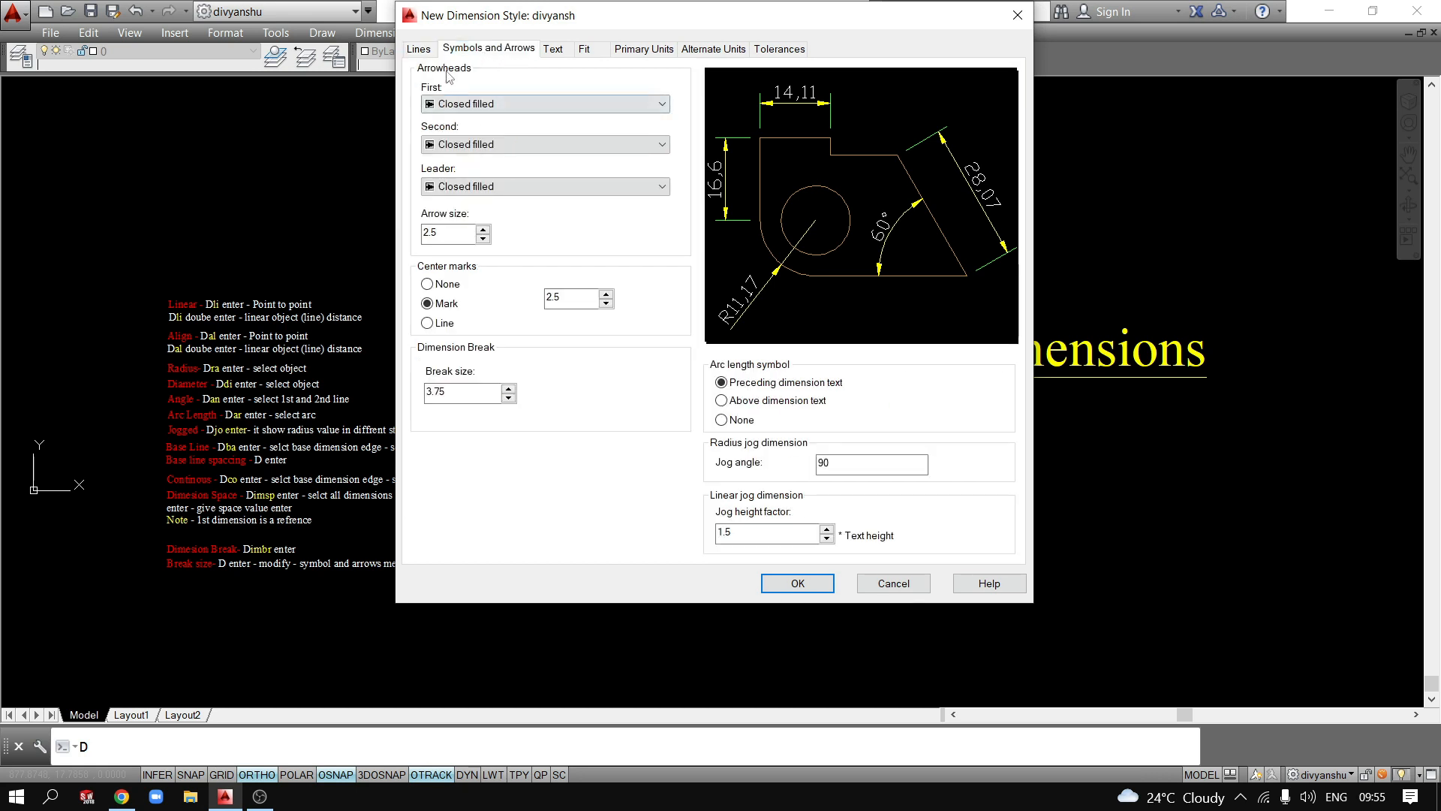
left_click(464, 110)
left_click(465, 163)
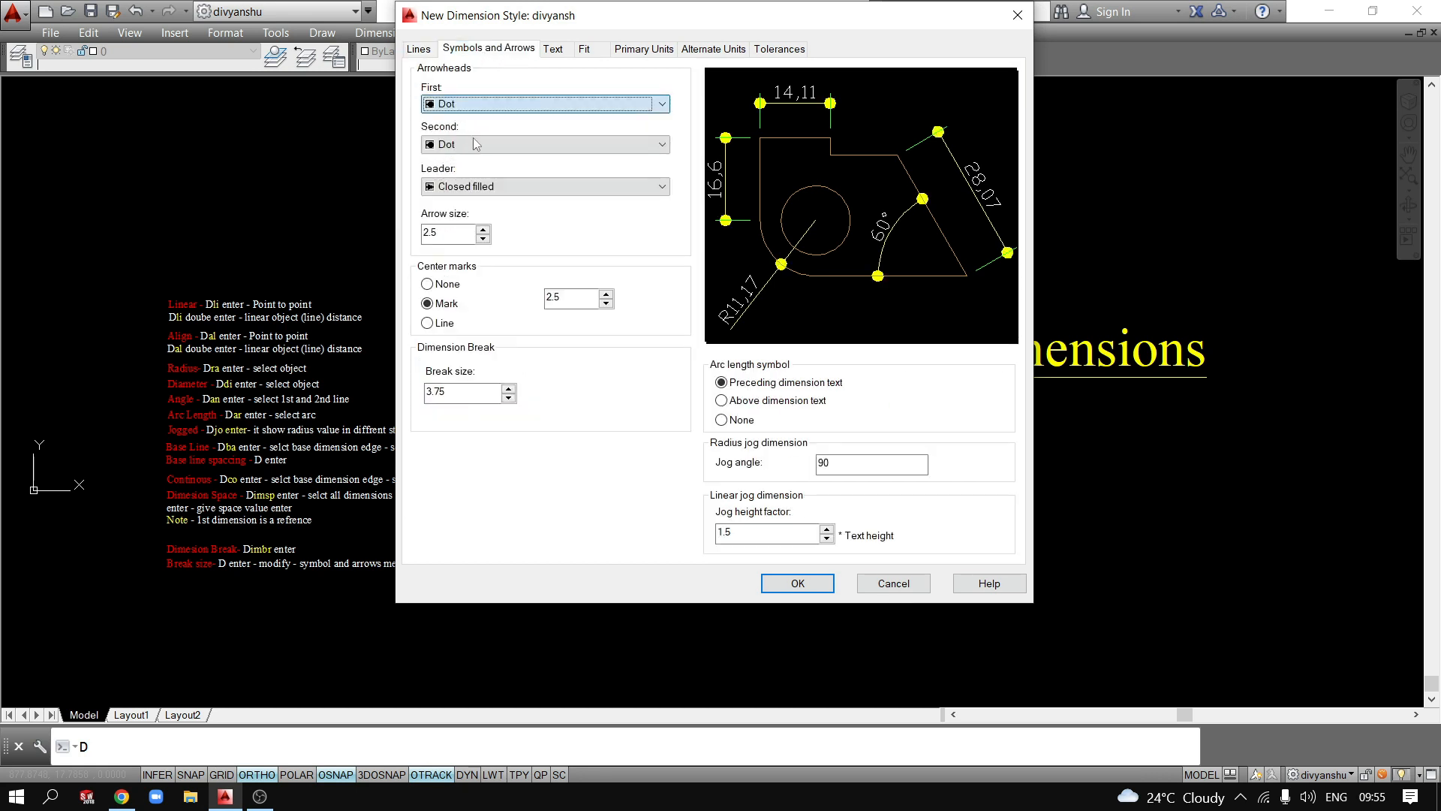
left_click(464, 111)
left_click(451, 209)
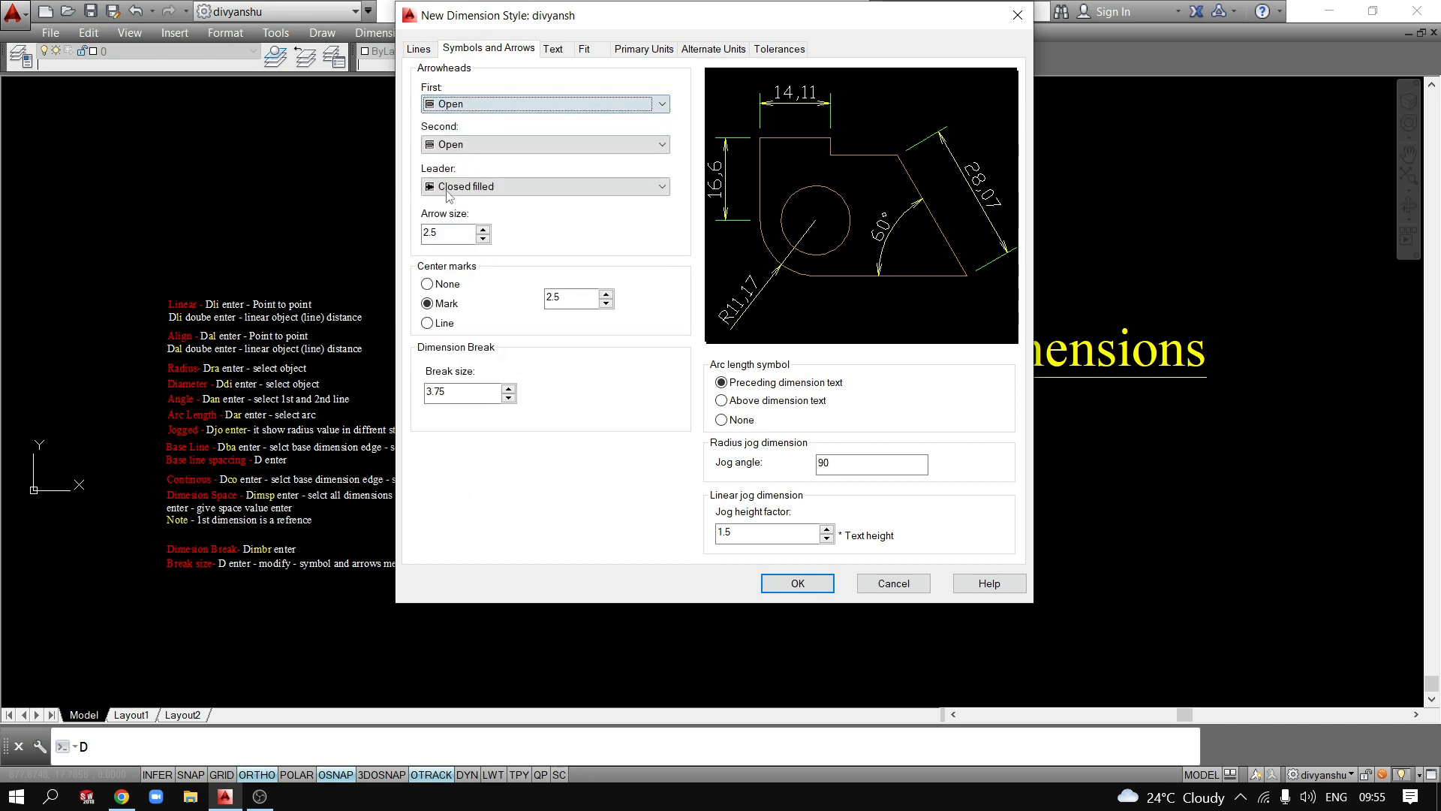
left_click(451, 106)
left_click(465, 133)
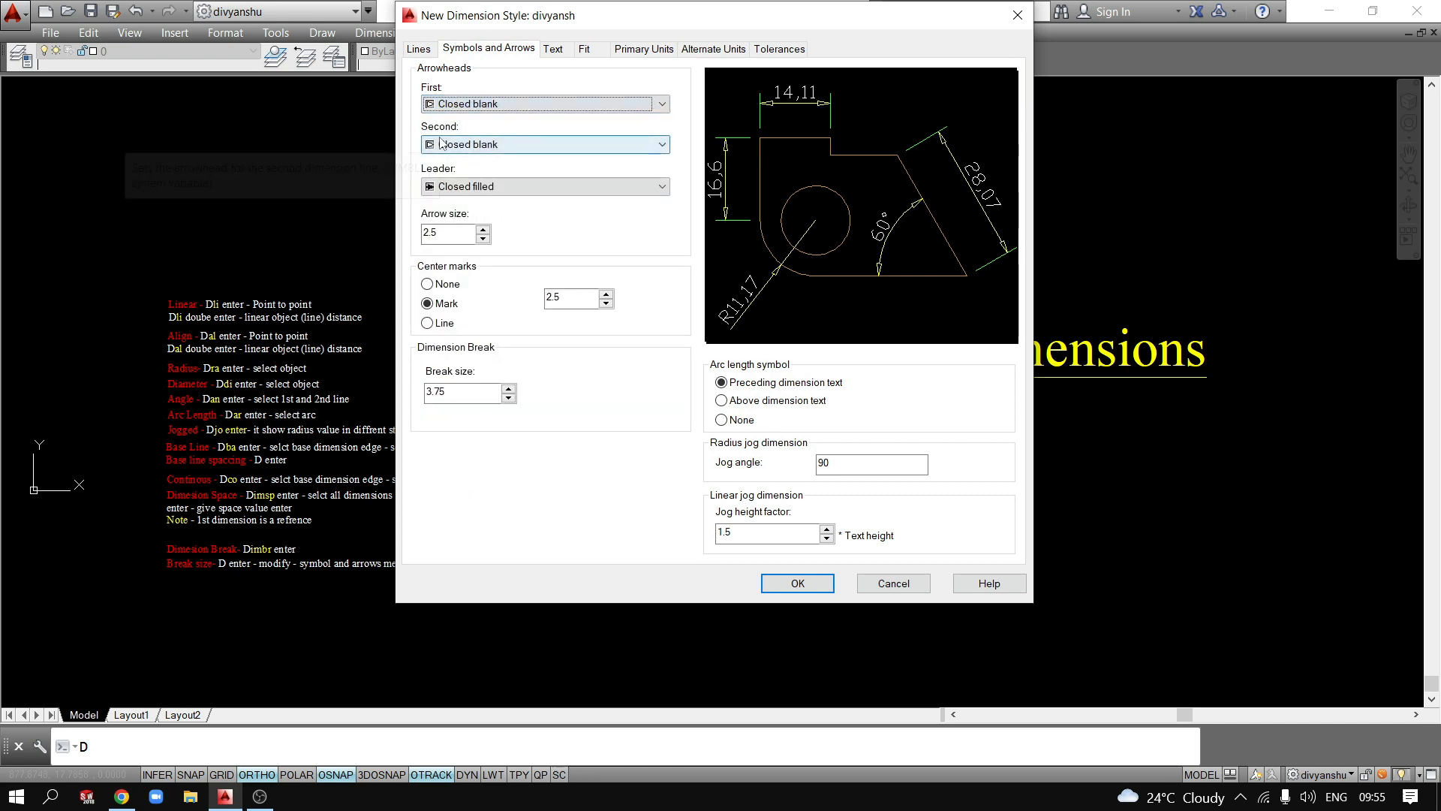
left_click(464, 107)
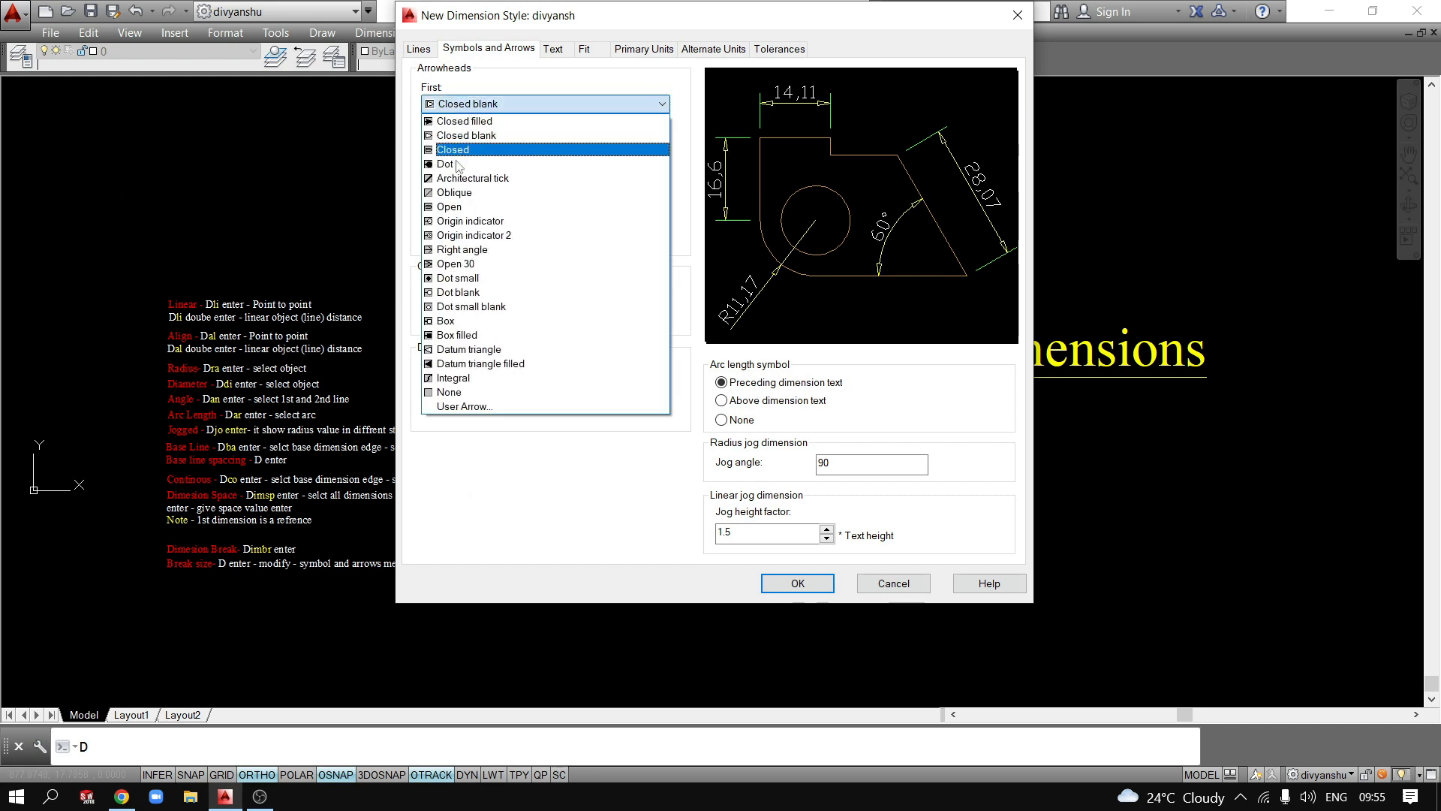
left_click(446, 295)
left_click(458, 108)
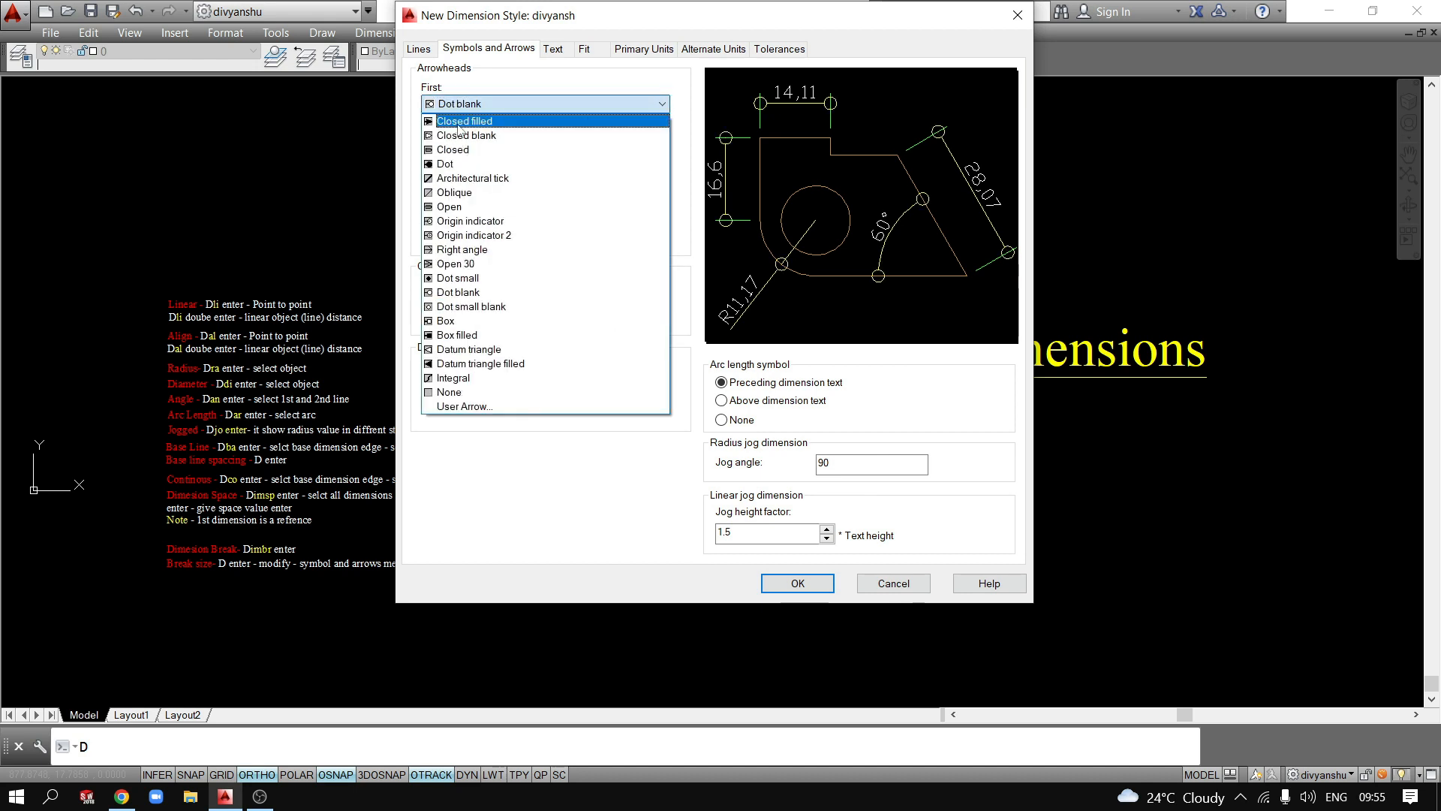
left_click(459, 119)
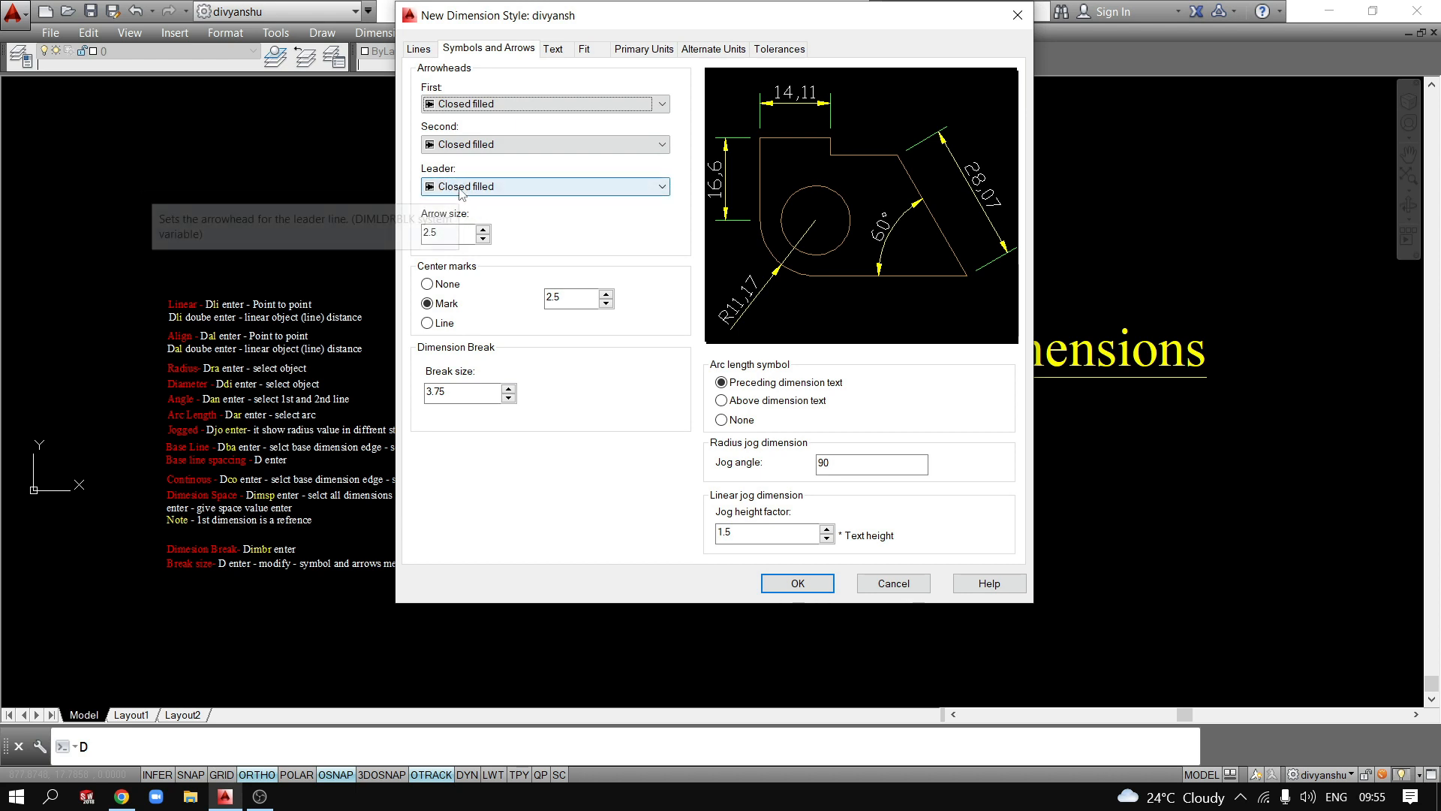
Try an arrow size of 5, and set the arrow size to 3 instead.
left_click_drag(454, 233, 321, 294)
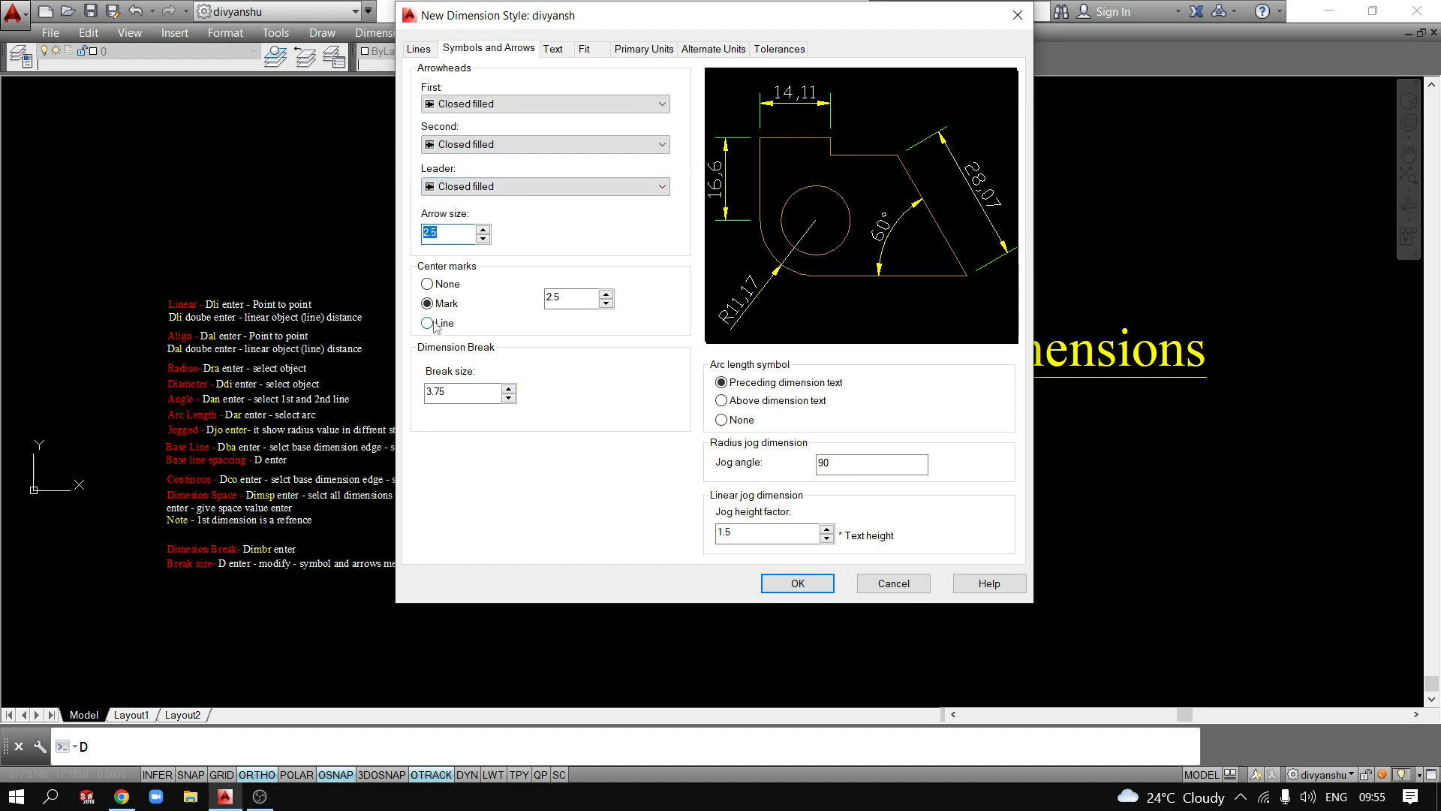
type("5")
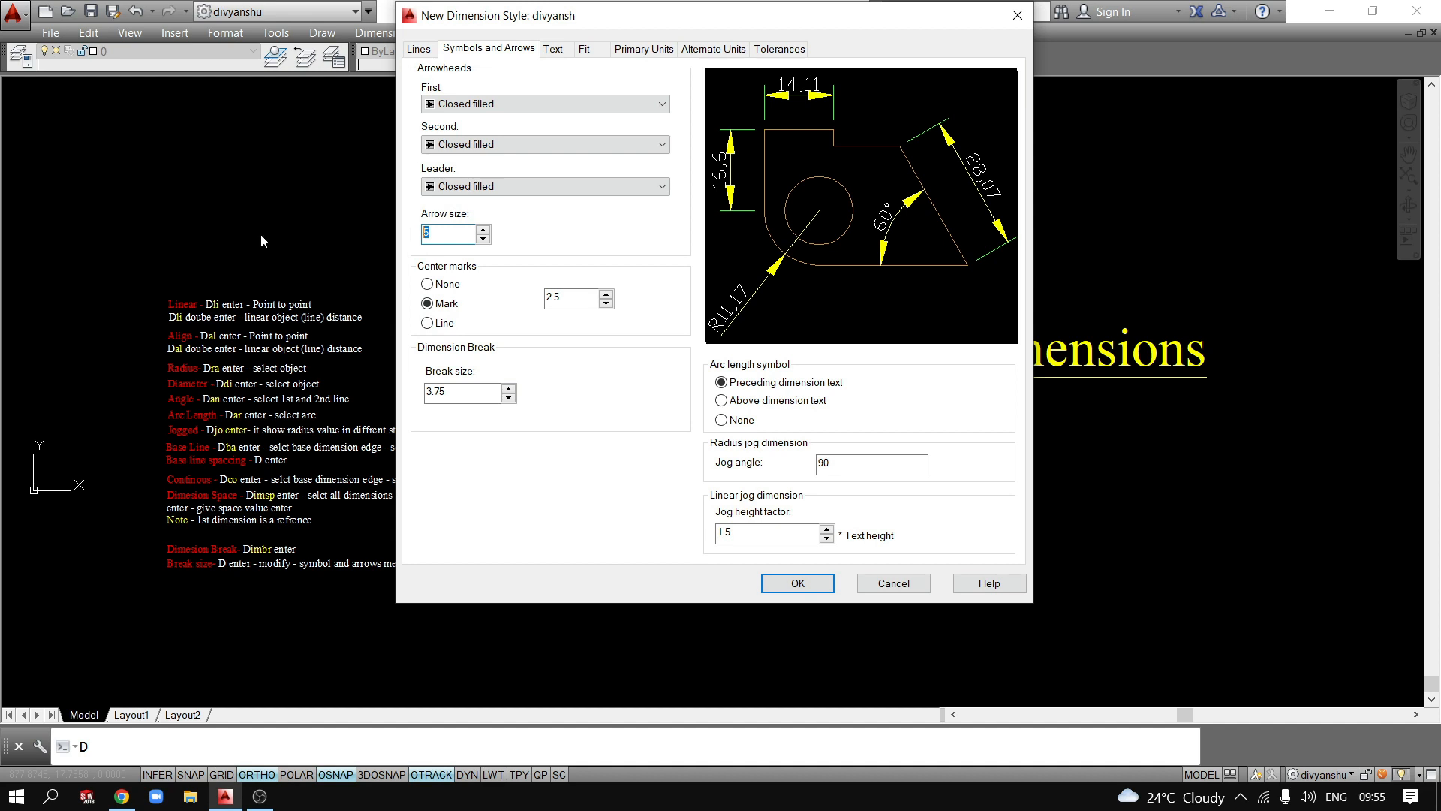
type("3")
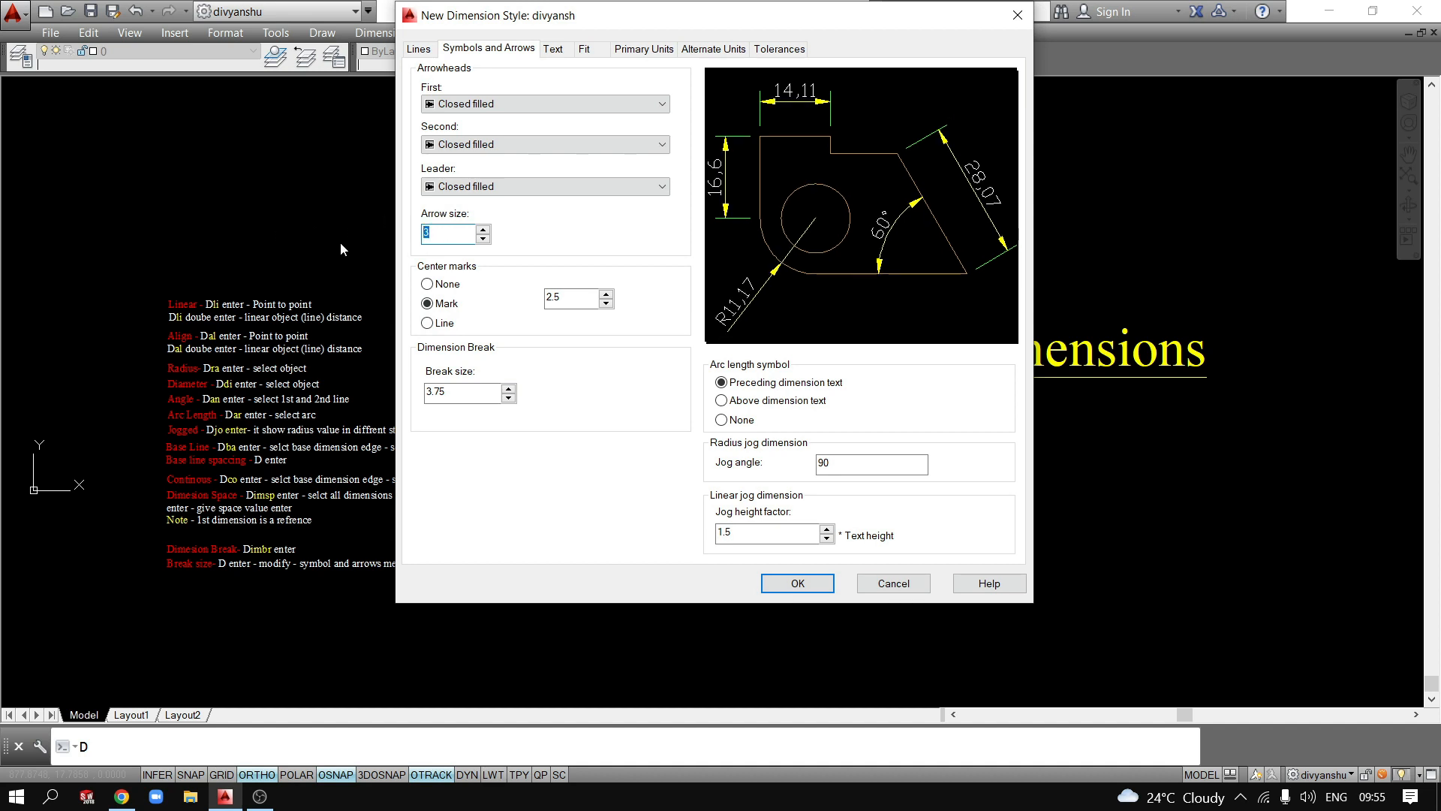
left_click(492, 285)
Try the Line and None options for center marks, and return the setting to Mark.
left_click(427, 322)
left_click(429, 305)
left_click(428, 285)
left_click(428, 304)
left_click(428, 324)
left_click(428, 304)
Set the dimension break size to 10, and review the jog angle and jog height factor.
left_click_drag(470, 391, 392, 404)
type("10")
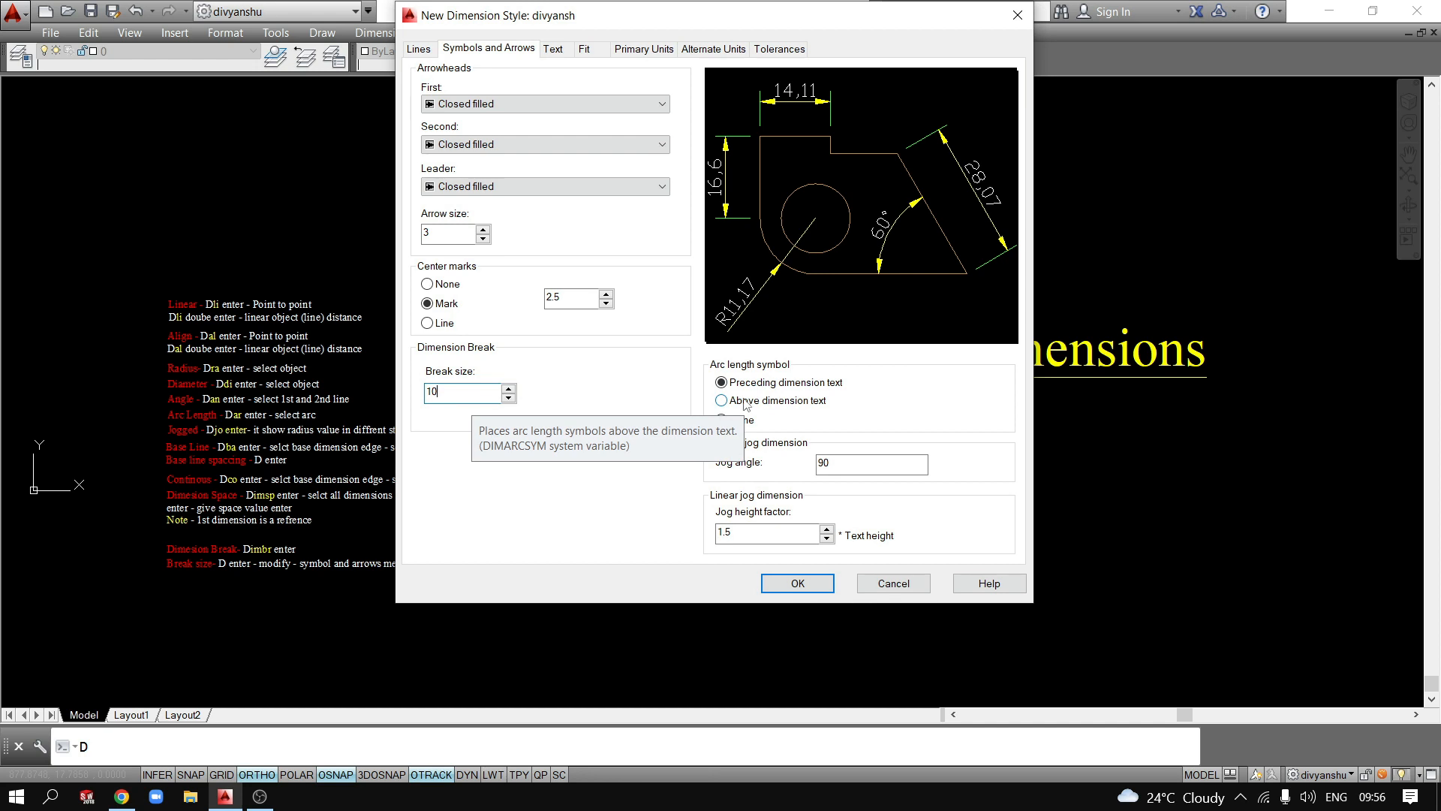
left_click_drag(854, 461, 801, 461)
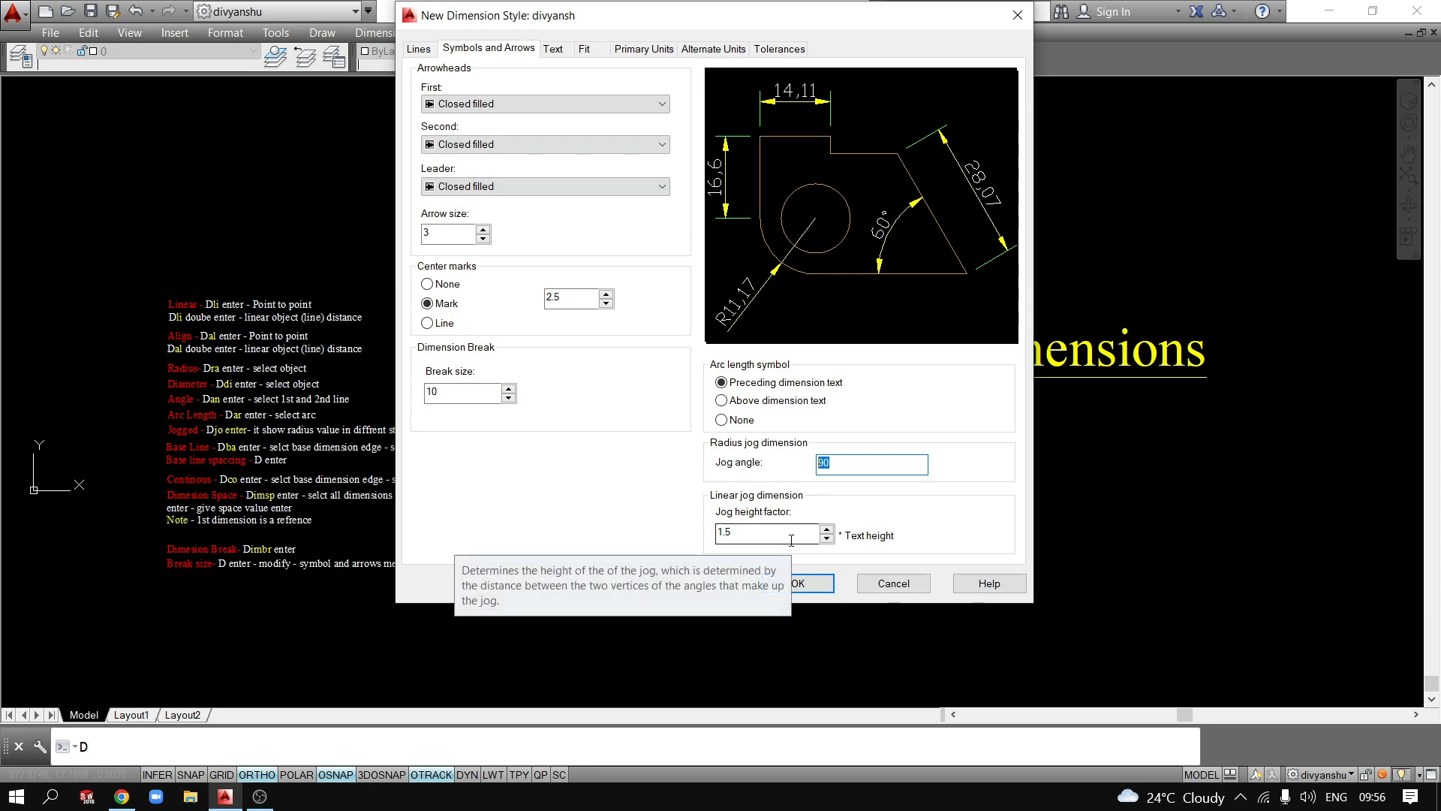
left_click_drag(775, 539, 660, 534)
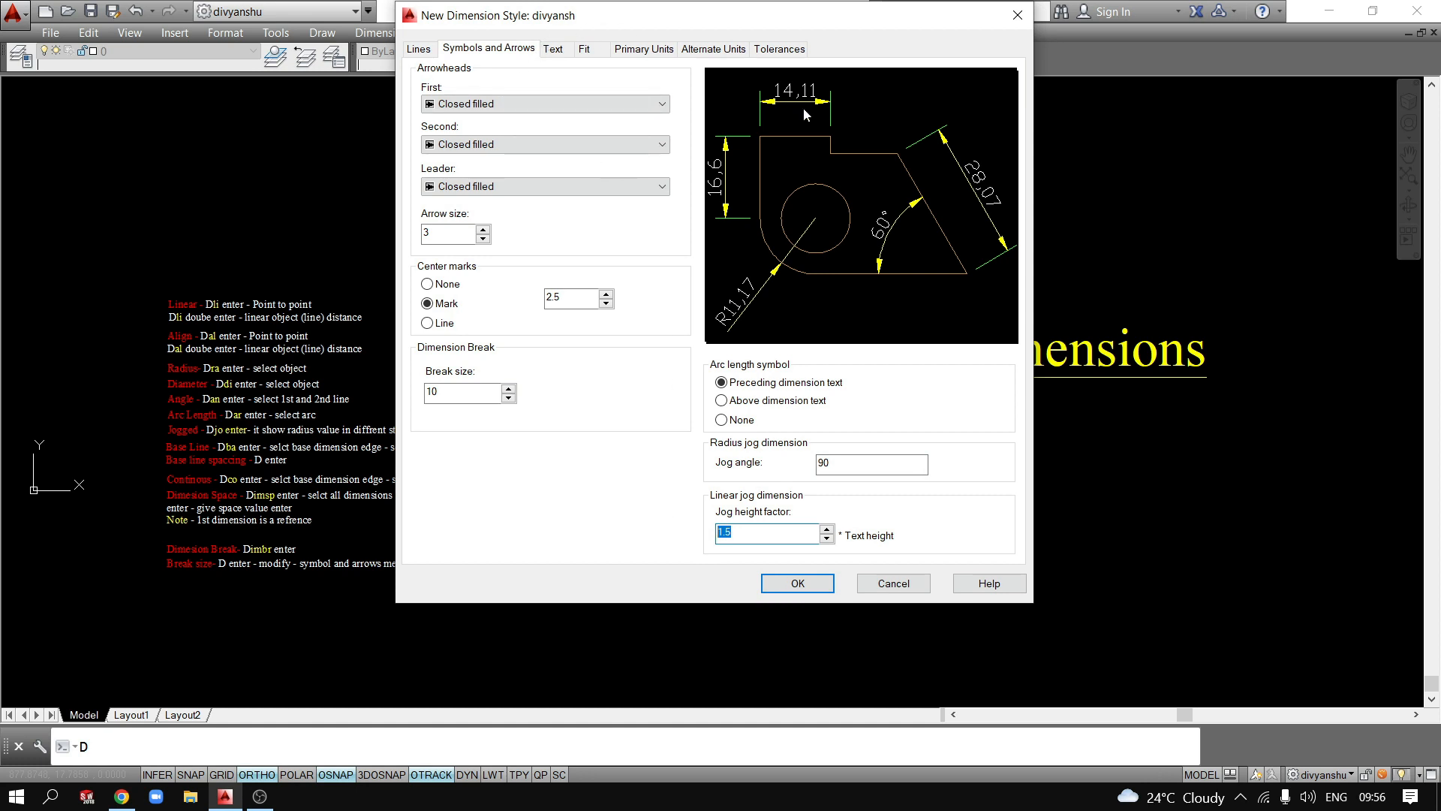
Set the dimension style's text color to green.
left_click(569, 53)
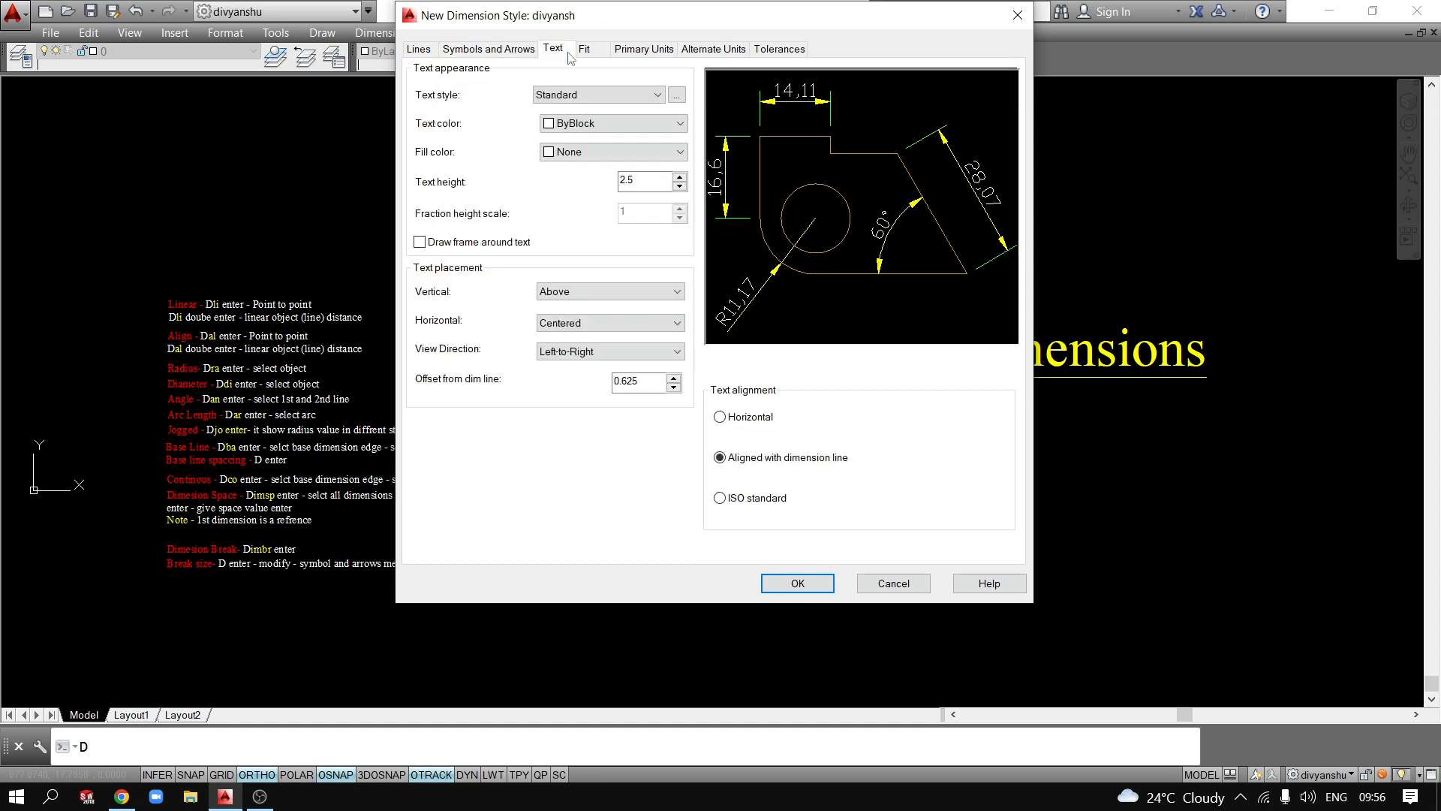
left_click(577, 126)
left_click(575, 197)
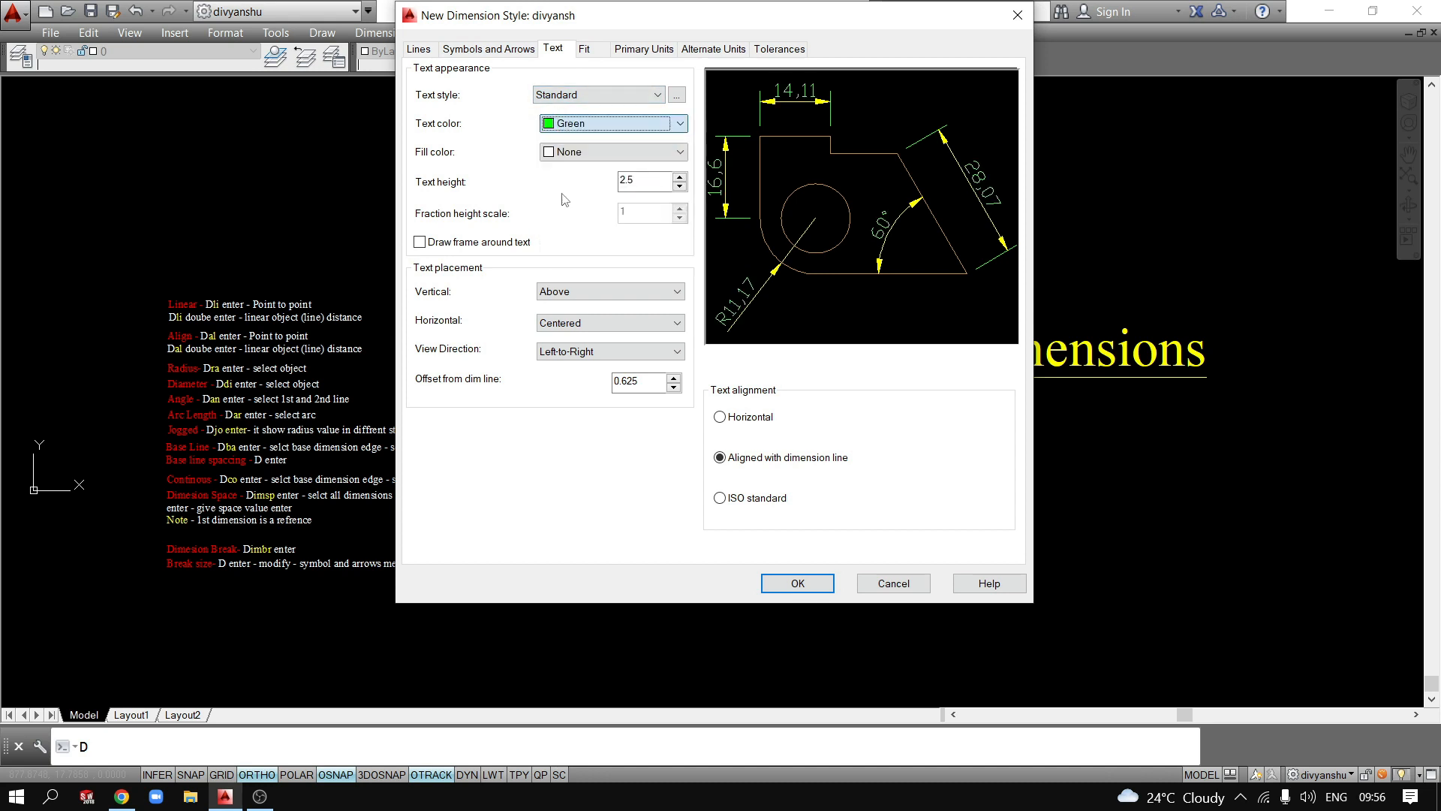
Try green, yellow and white fill colors behind the dimension text, and set the fill color to Background.
left_click(578, 153)
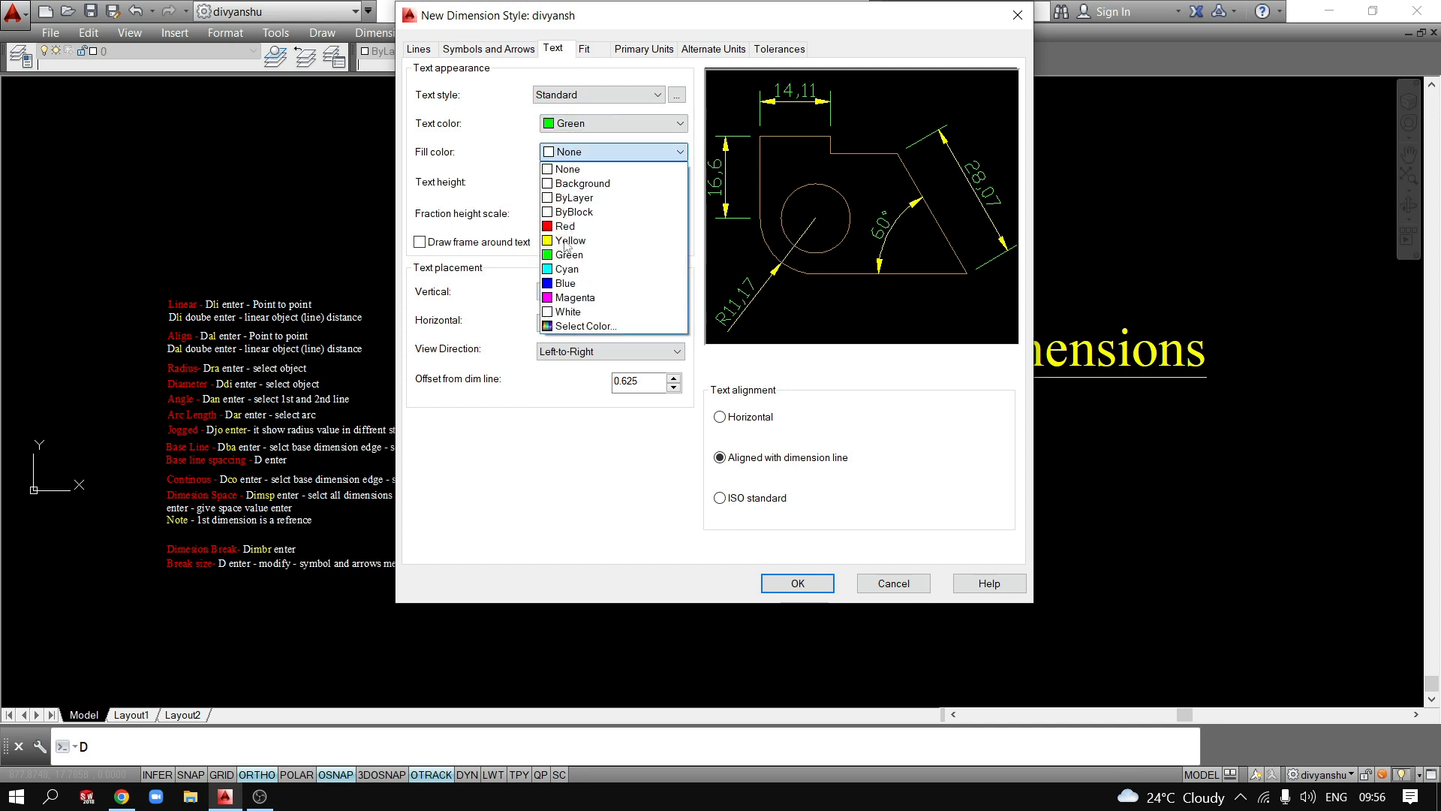
left_click(568, 254)
left_click(578, 153)
left_click(570, 241)
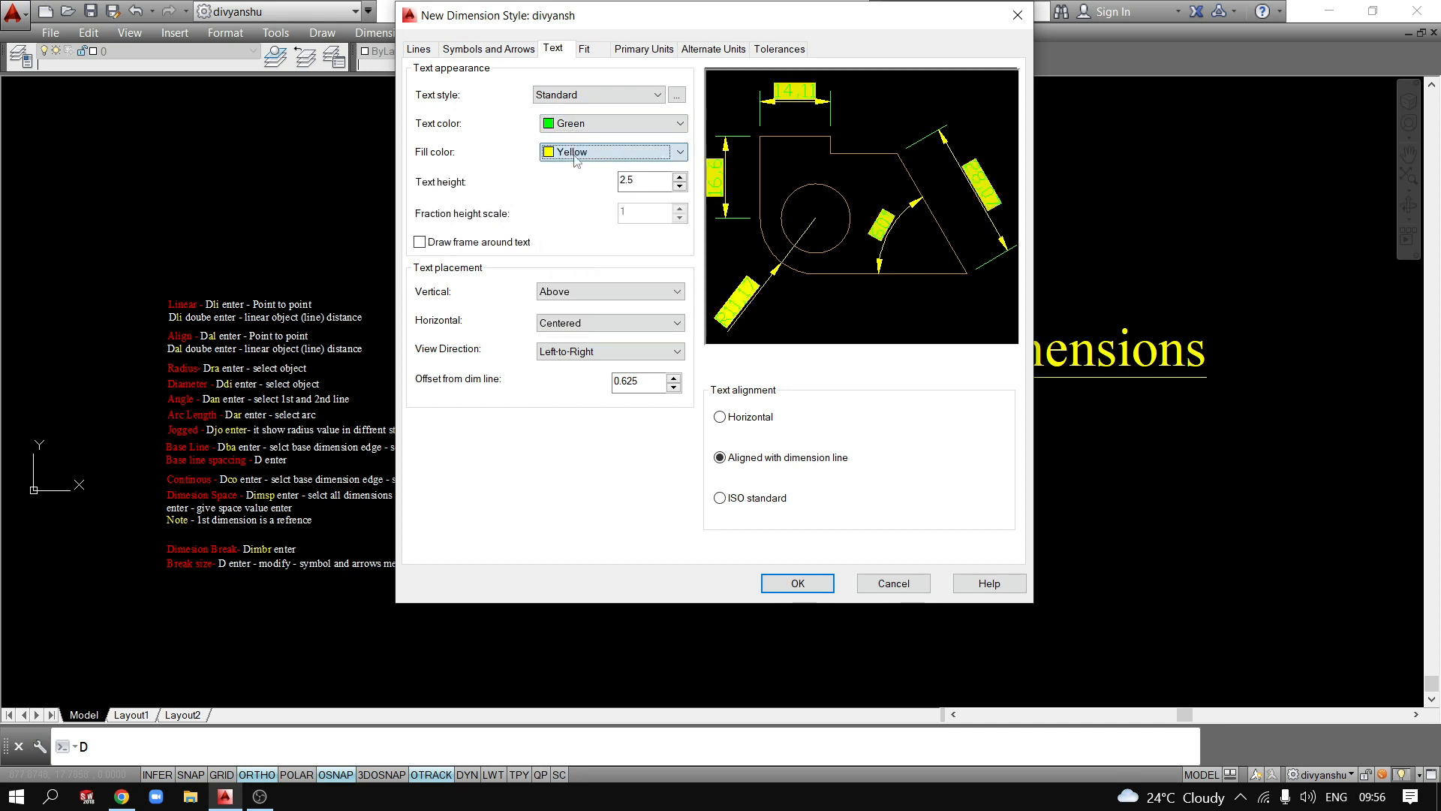
left_click(575, 155)
left_click(568, 185)
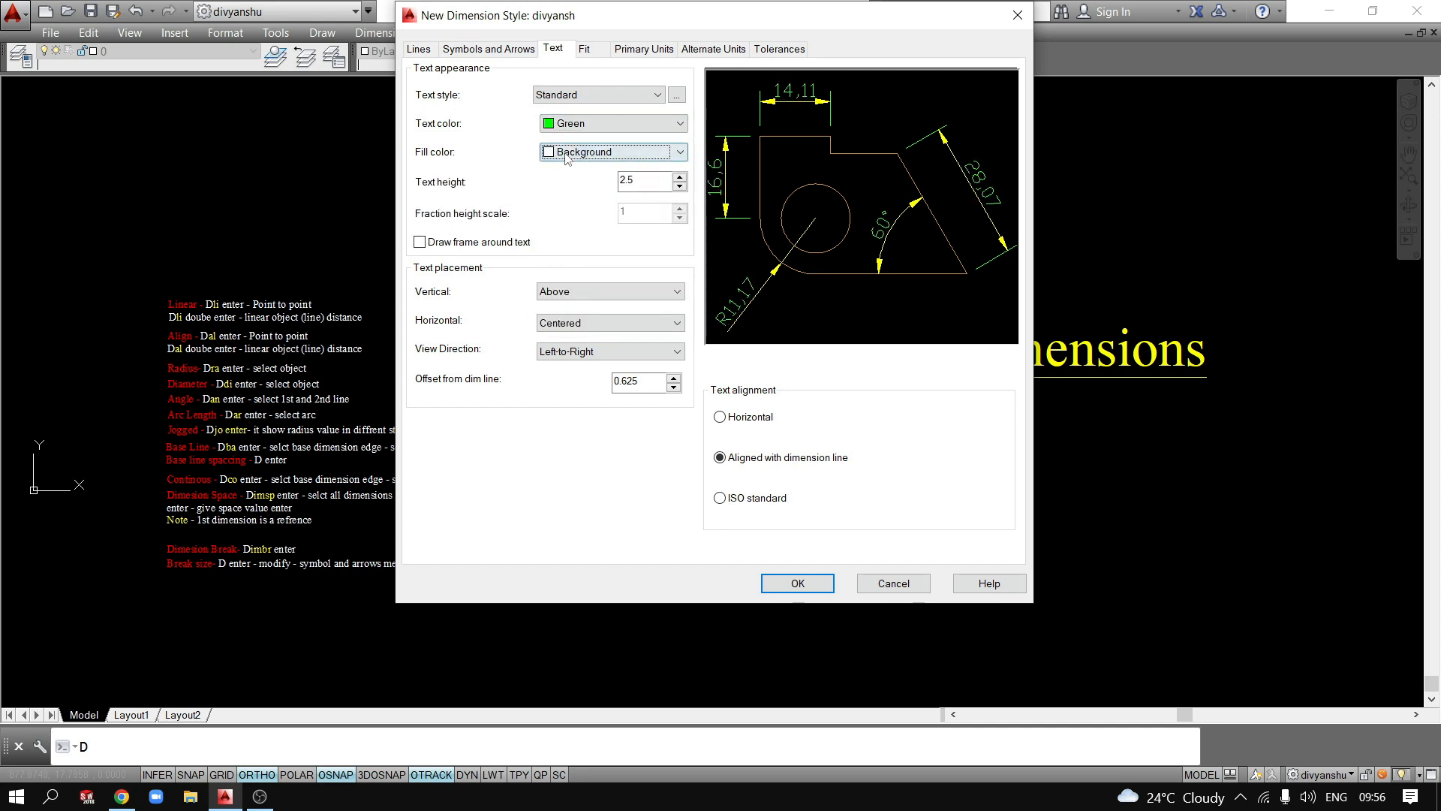
left_click(567, 155)
left_click(571, 312)
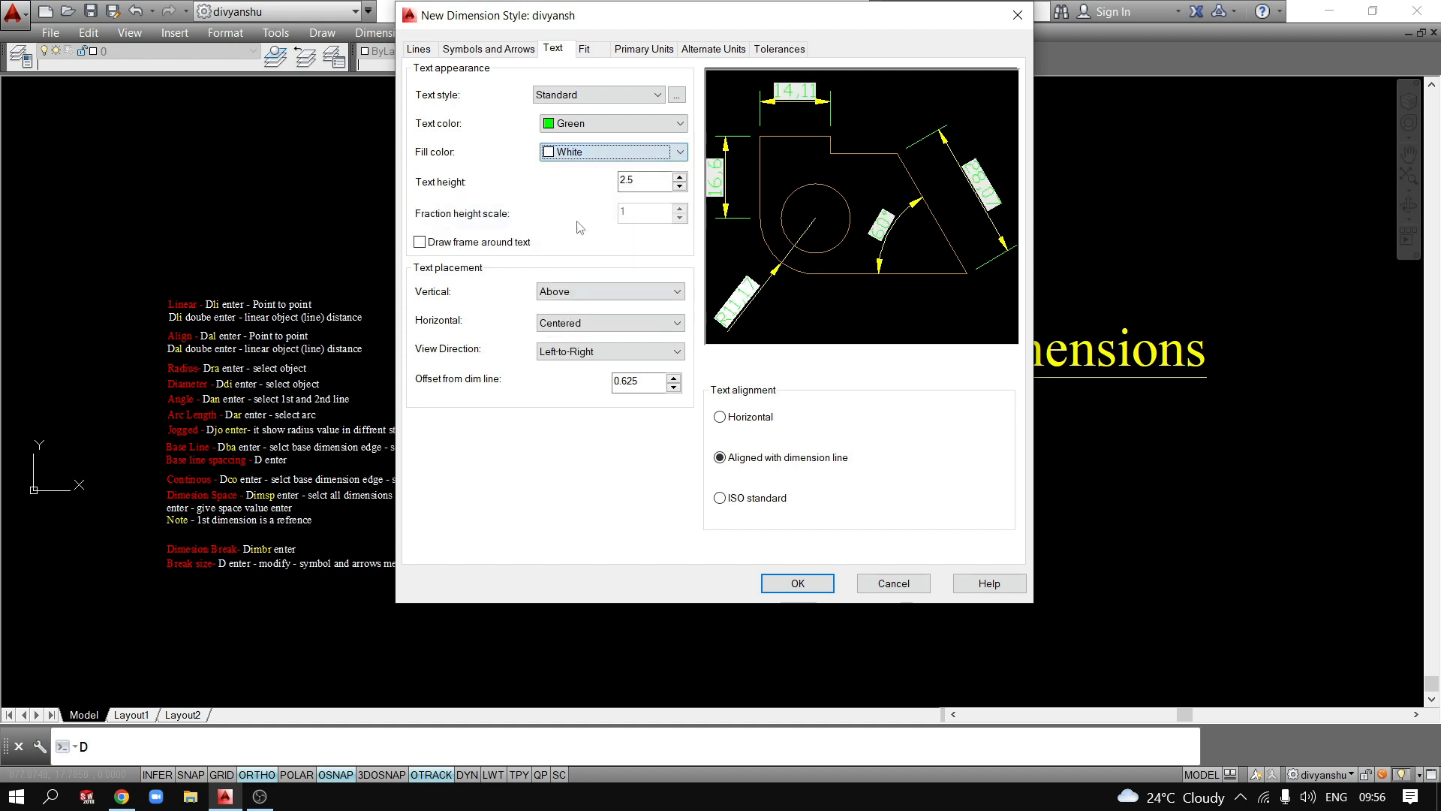
left_click(570, 153)
left_click(563, 185)
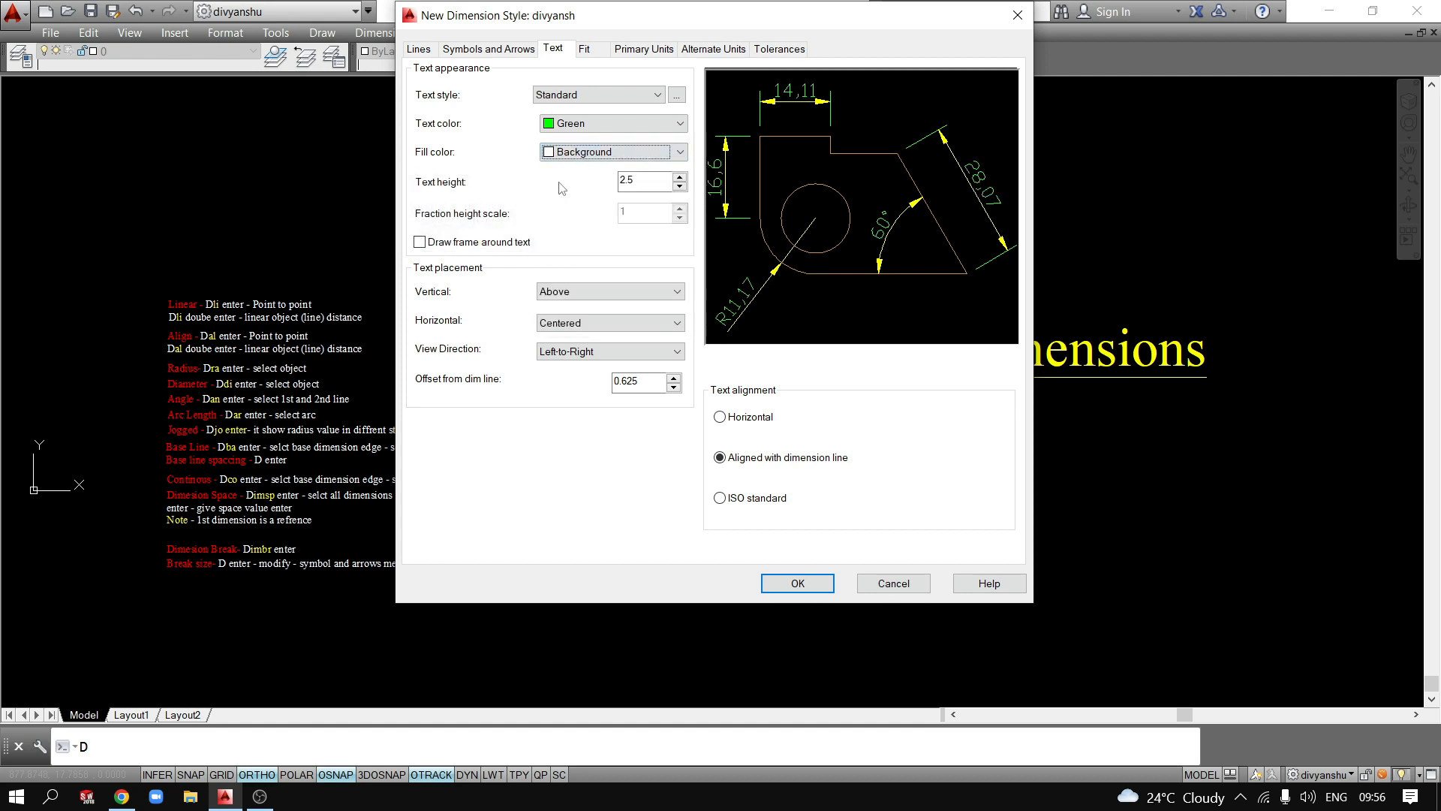
Open the text style settings, make the custom Times New Roman style current, and close the settings.
left_click_drag(644, 181, 620, 183)
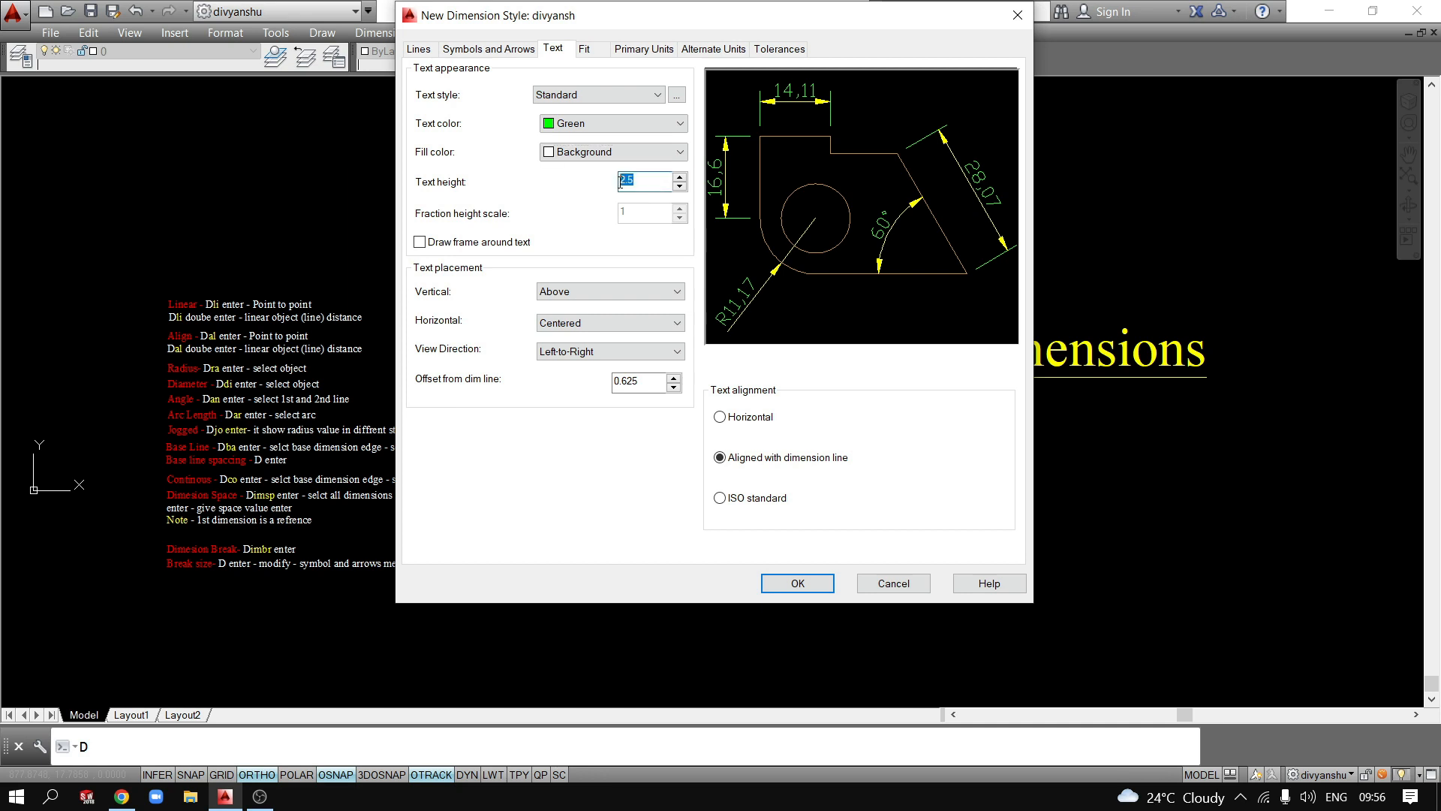
left_click(677, 95)
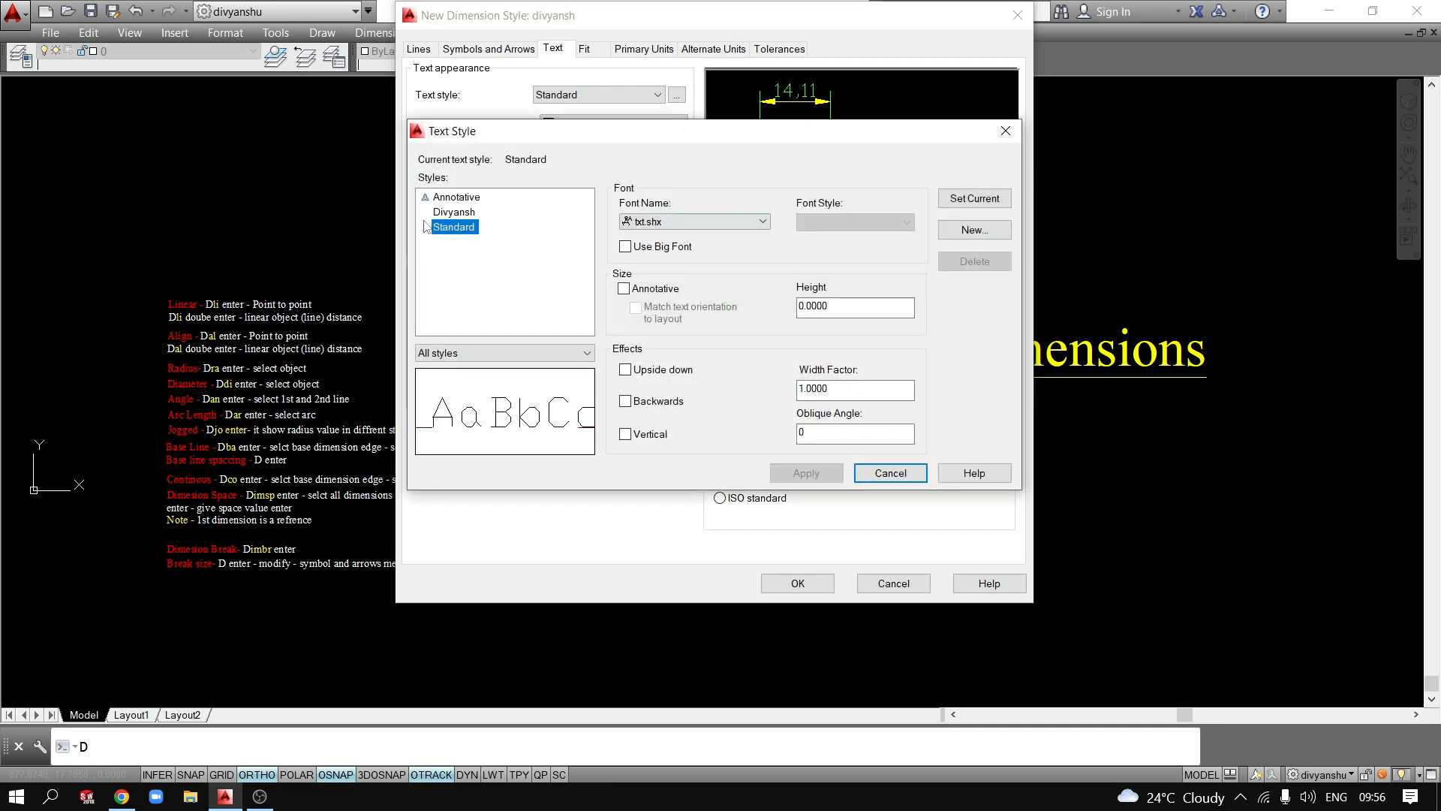
left_click(454, 212)
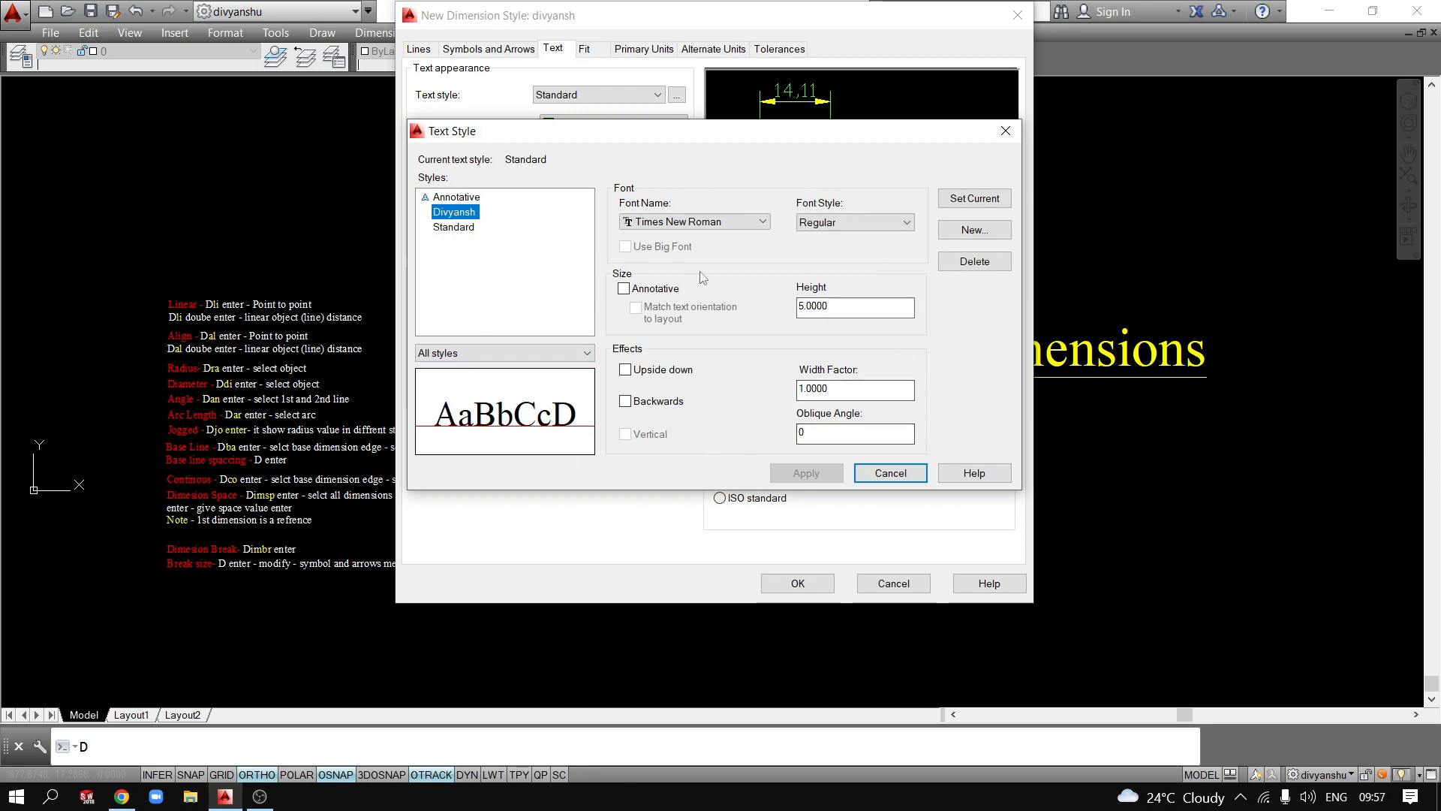
left_click(1003, 201)
left_click(1006, 130)
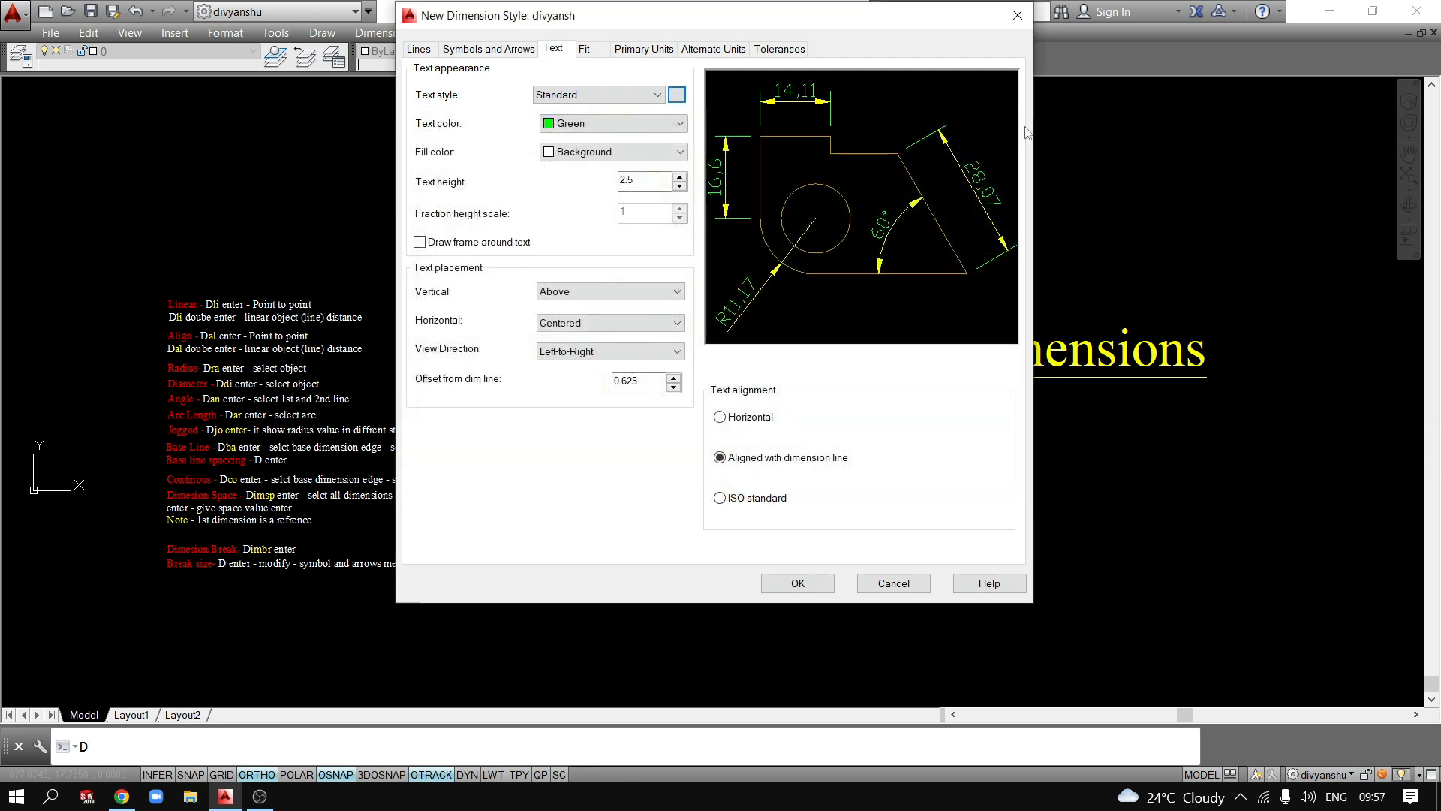
Assign the custom Times New Roman text style to the dimension text and keep its font style Regular.
left_click(589, 96)
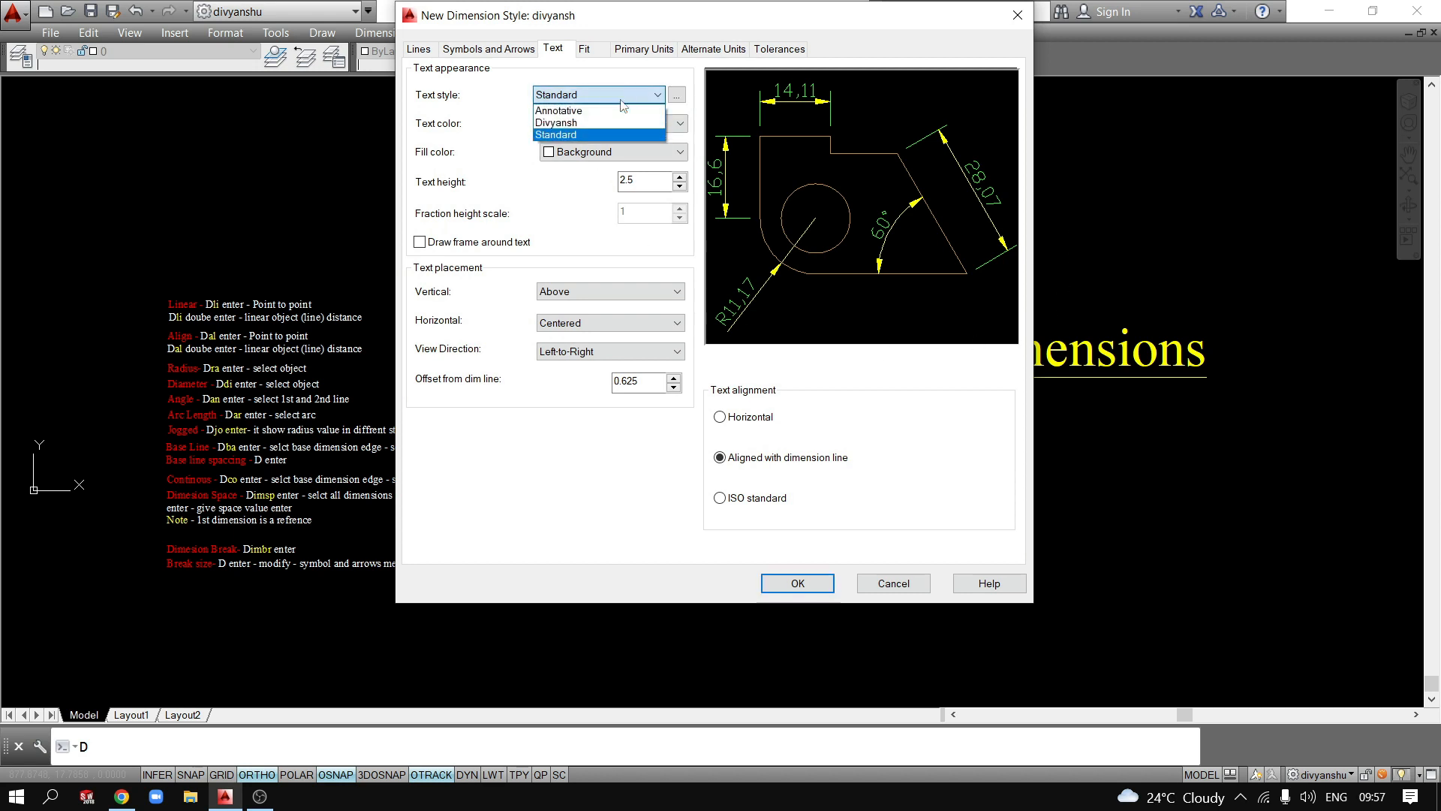
left_click(568, 124)
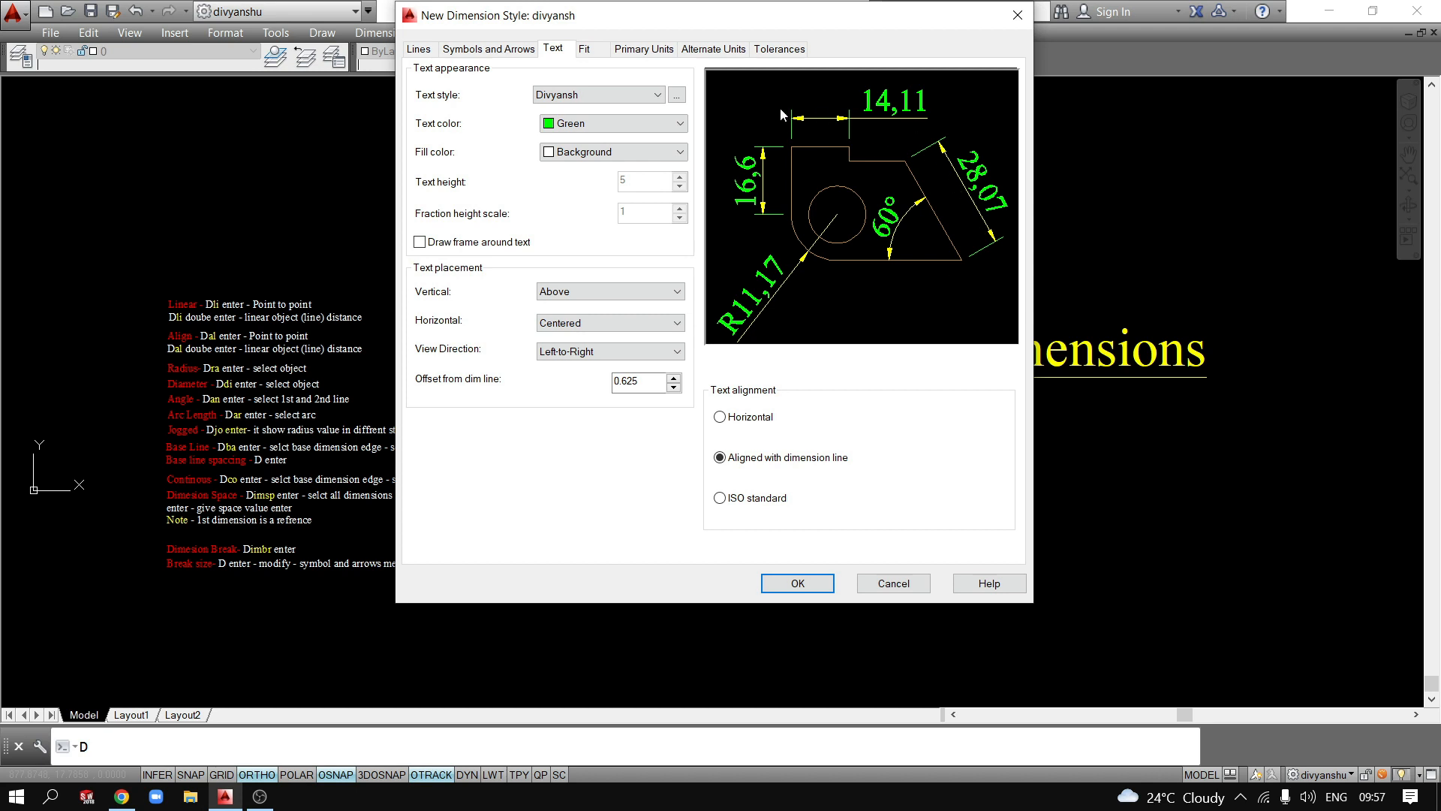
left_click(677, 96)
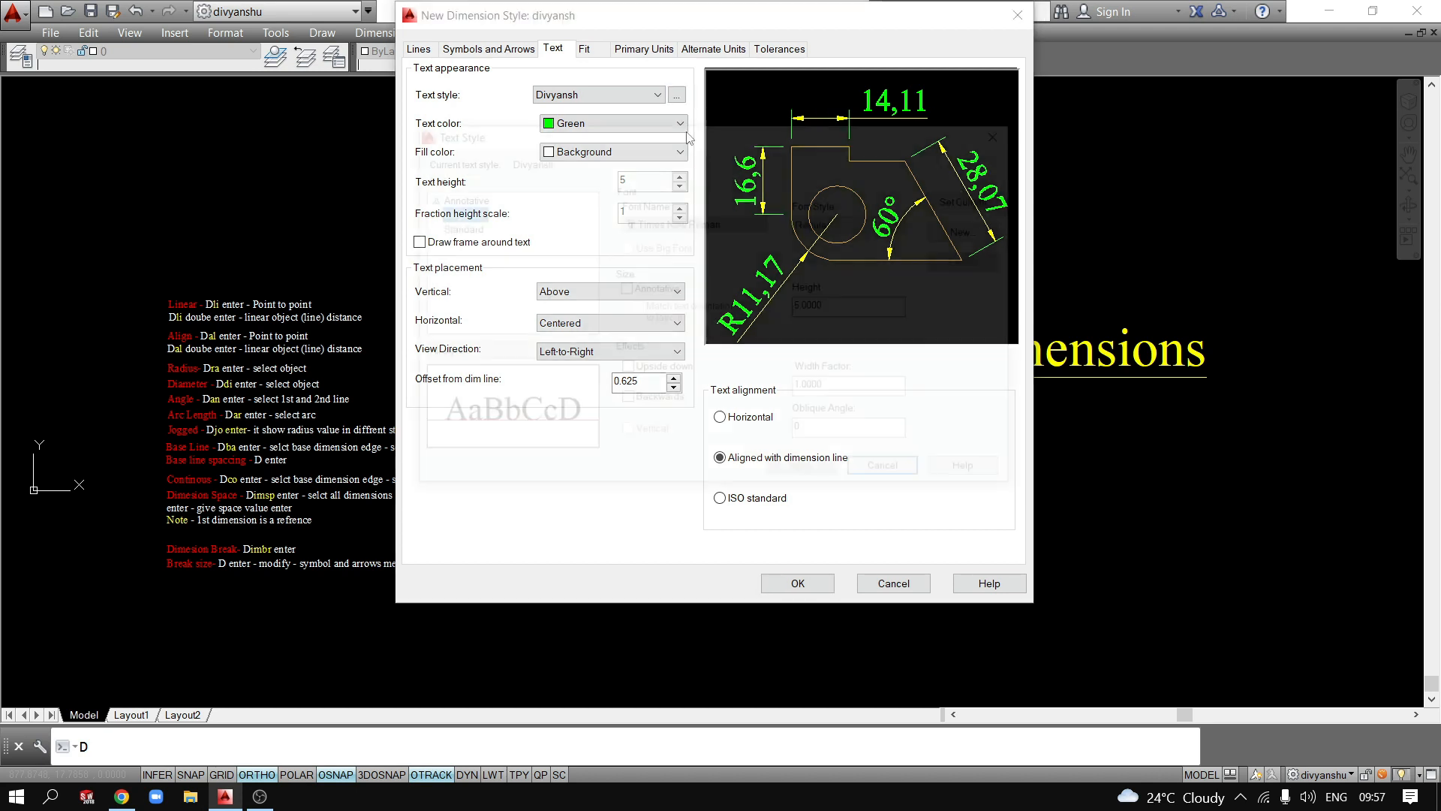
left_click(871, 223)
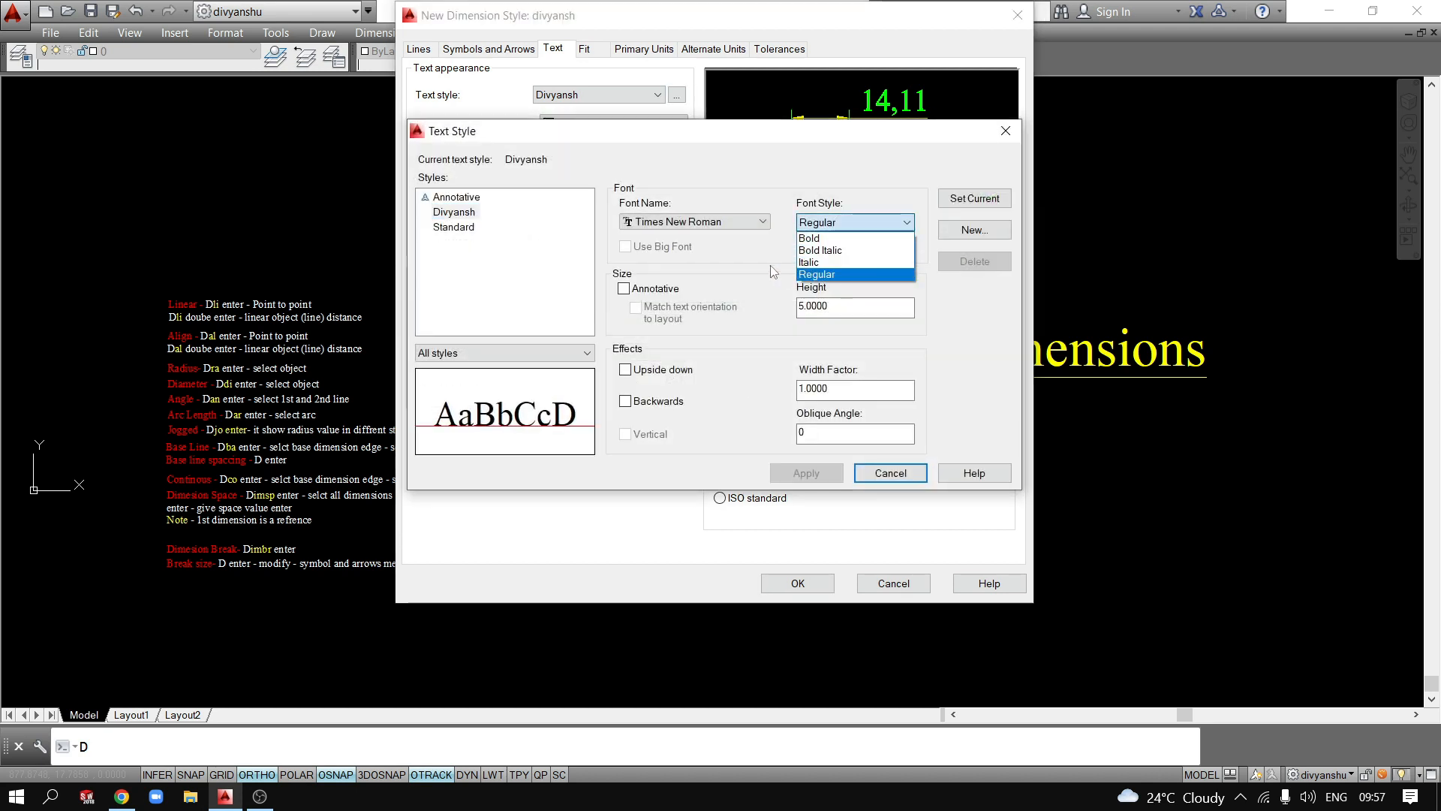
left_click(864, 274)
left_click(1005, 132)
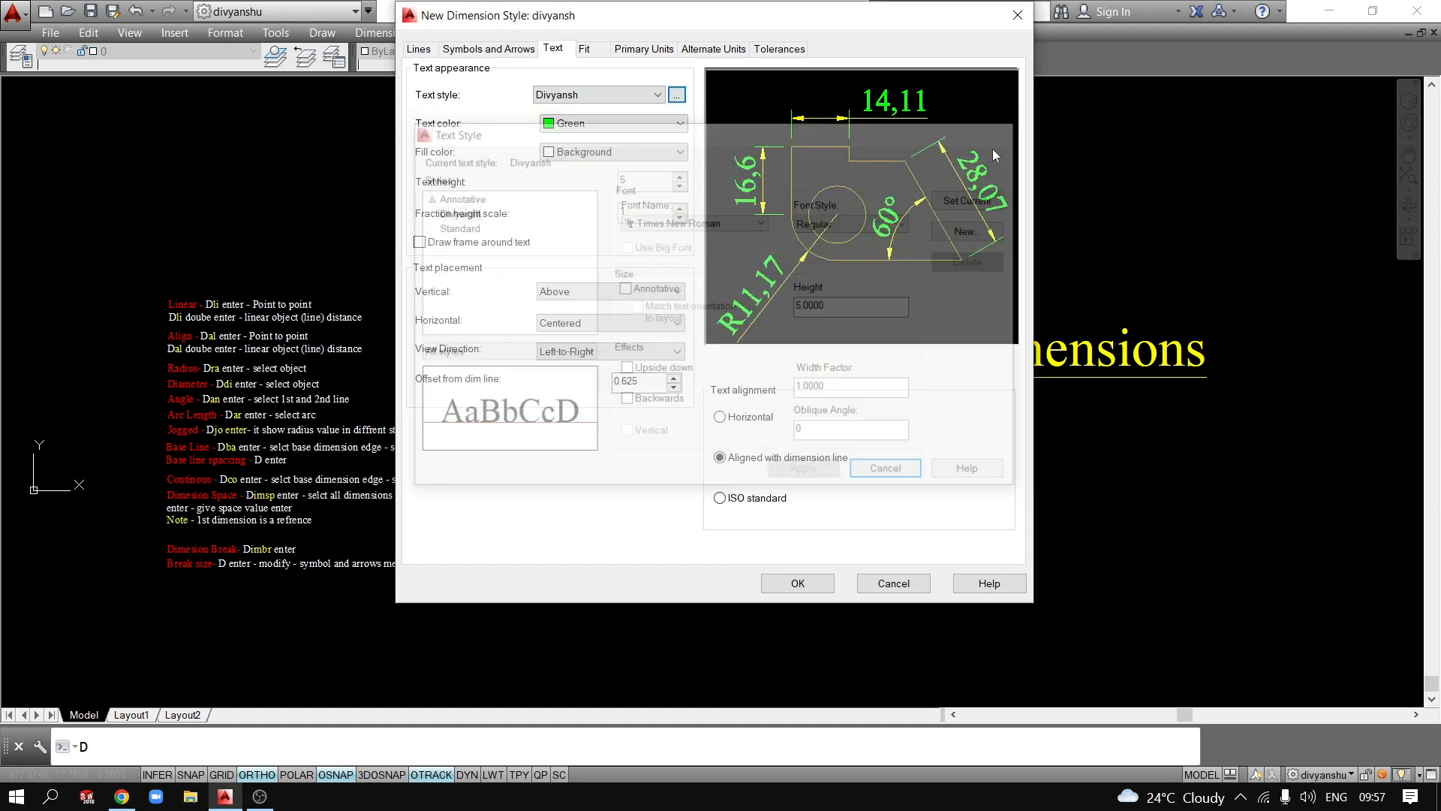
Try a frame around the dimension text and Below placement, and set the vertical text placement to Centered.
left_click(420, 242)
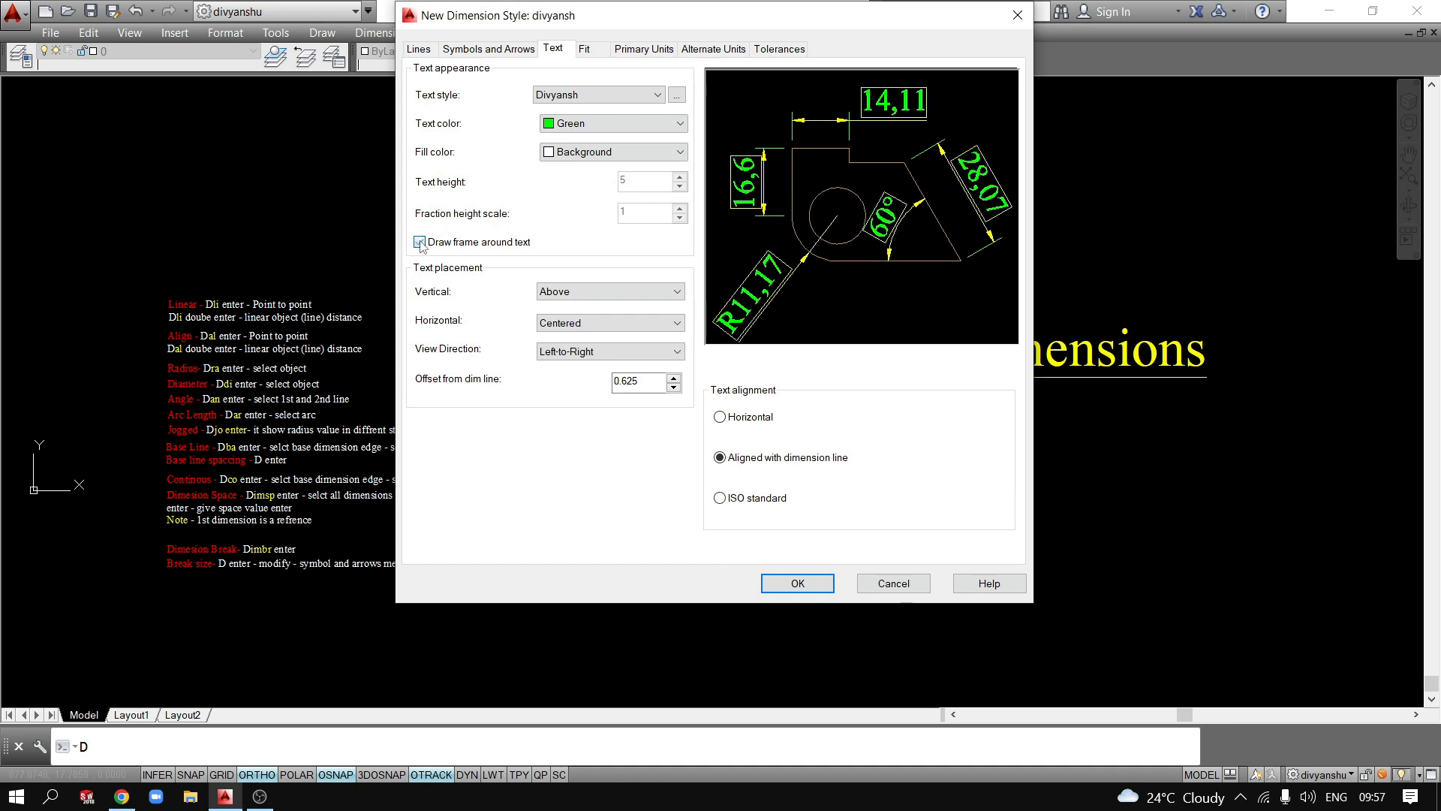
left_click(419, 242)
left_click(577, 292)
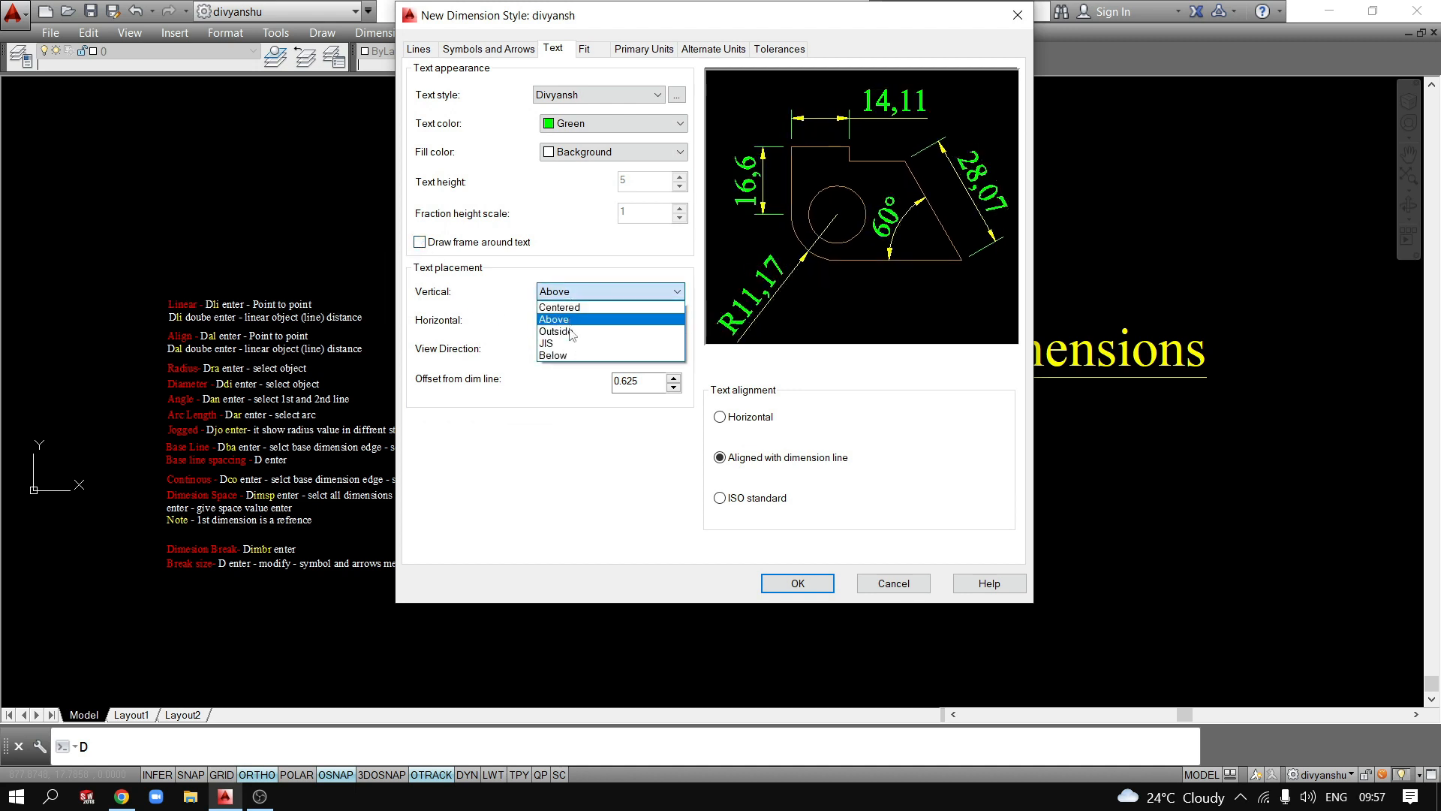
left_click(567, 352)
left_click(570, 292)
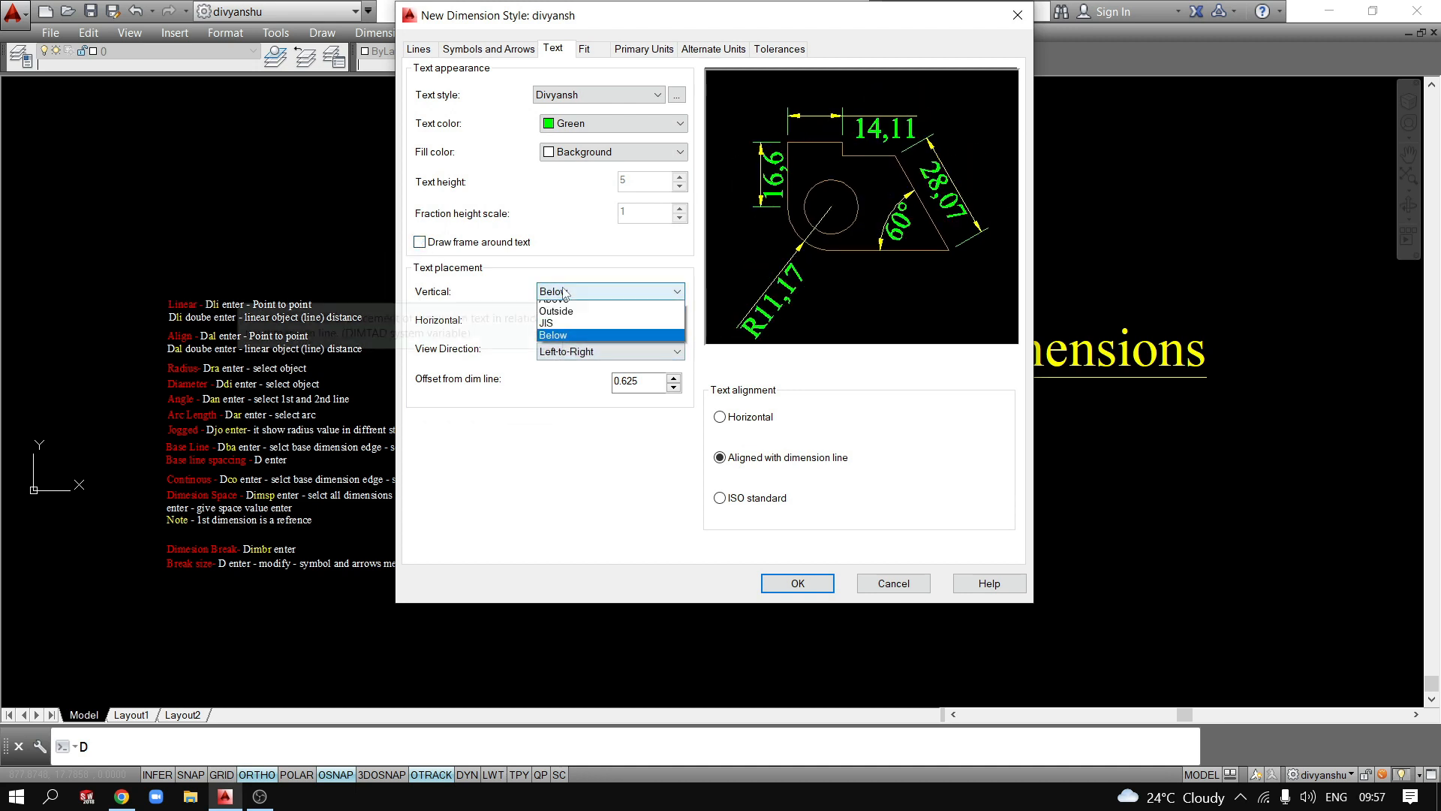
left_click(563, 301)
Try a text offset of 2 from the dimension line and restore it to 0.625.
left_click_drag(651, 383, 557, 383)
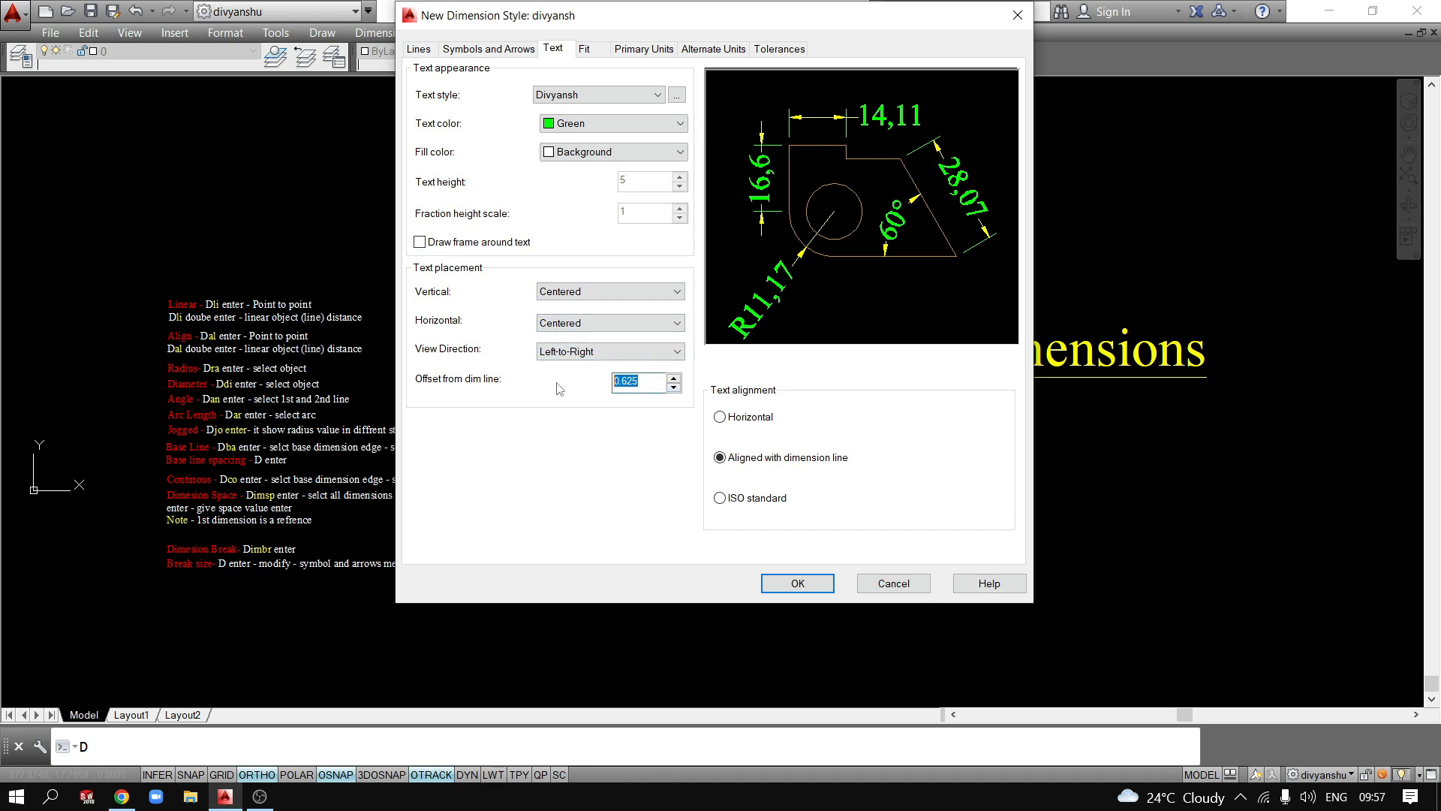
type("2")
left_click_drag(635, 381, 516, 393)
Try the Horizontal and Aligned with dimension line text alignments, and set the alignment to ISO standard.
left_click(722, 418)
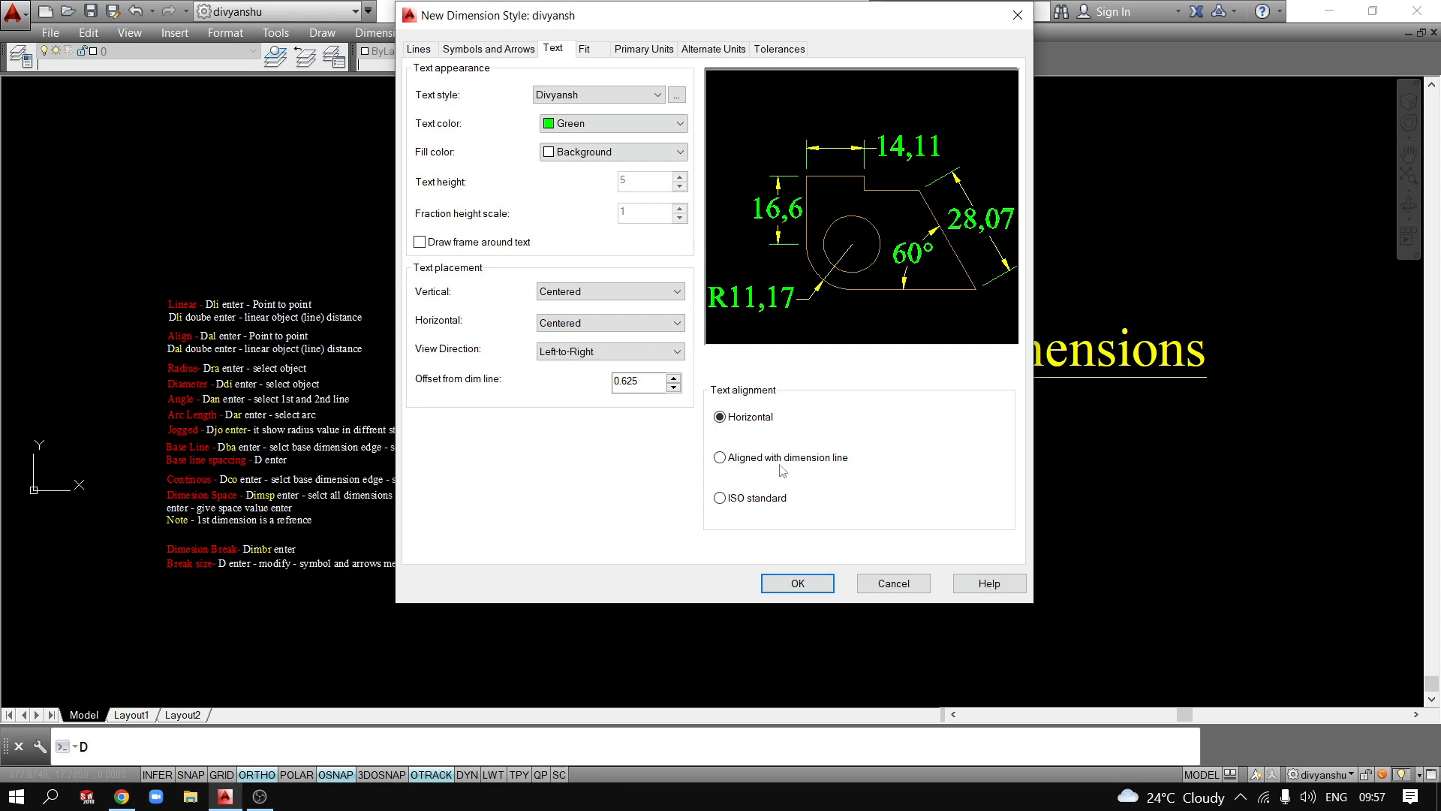
left_click(720, 457)
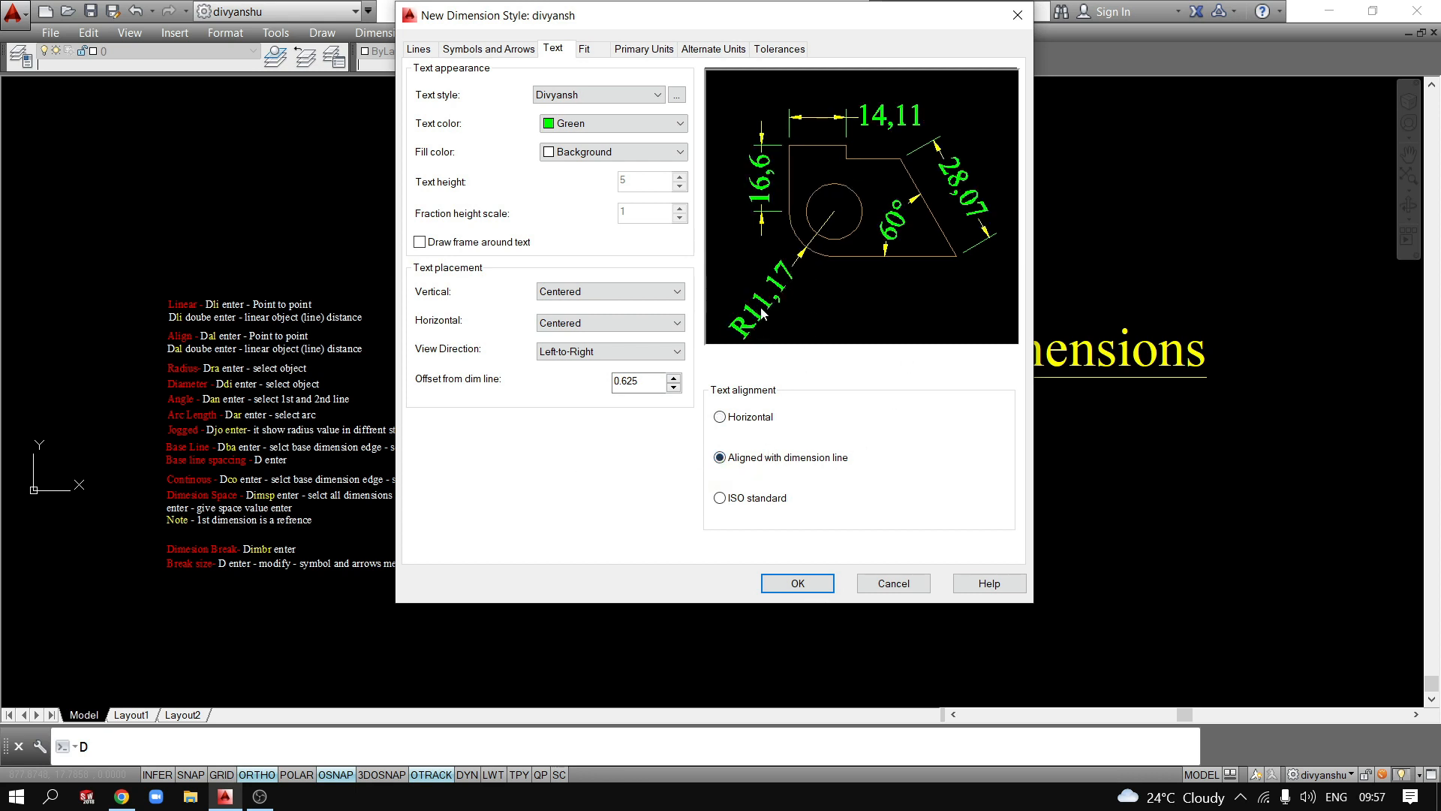
left_click(720, 498)
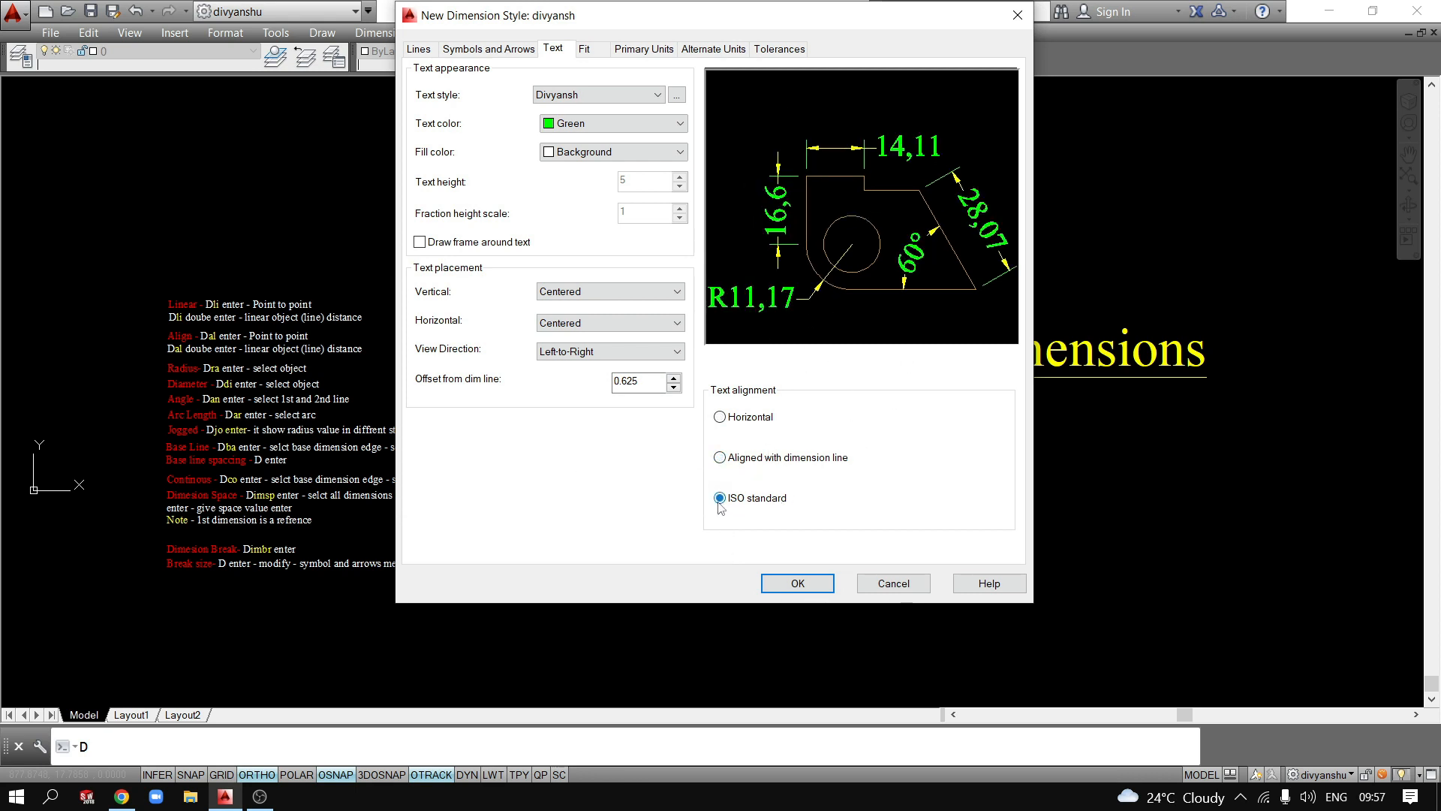
Set the custom text style's height to 3, apply it, and close the text style settings.
left_click(677, 95)
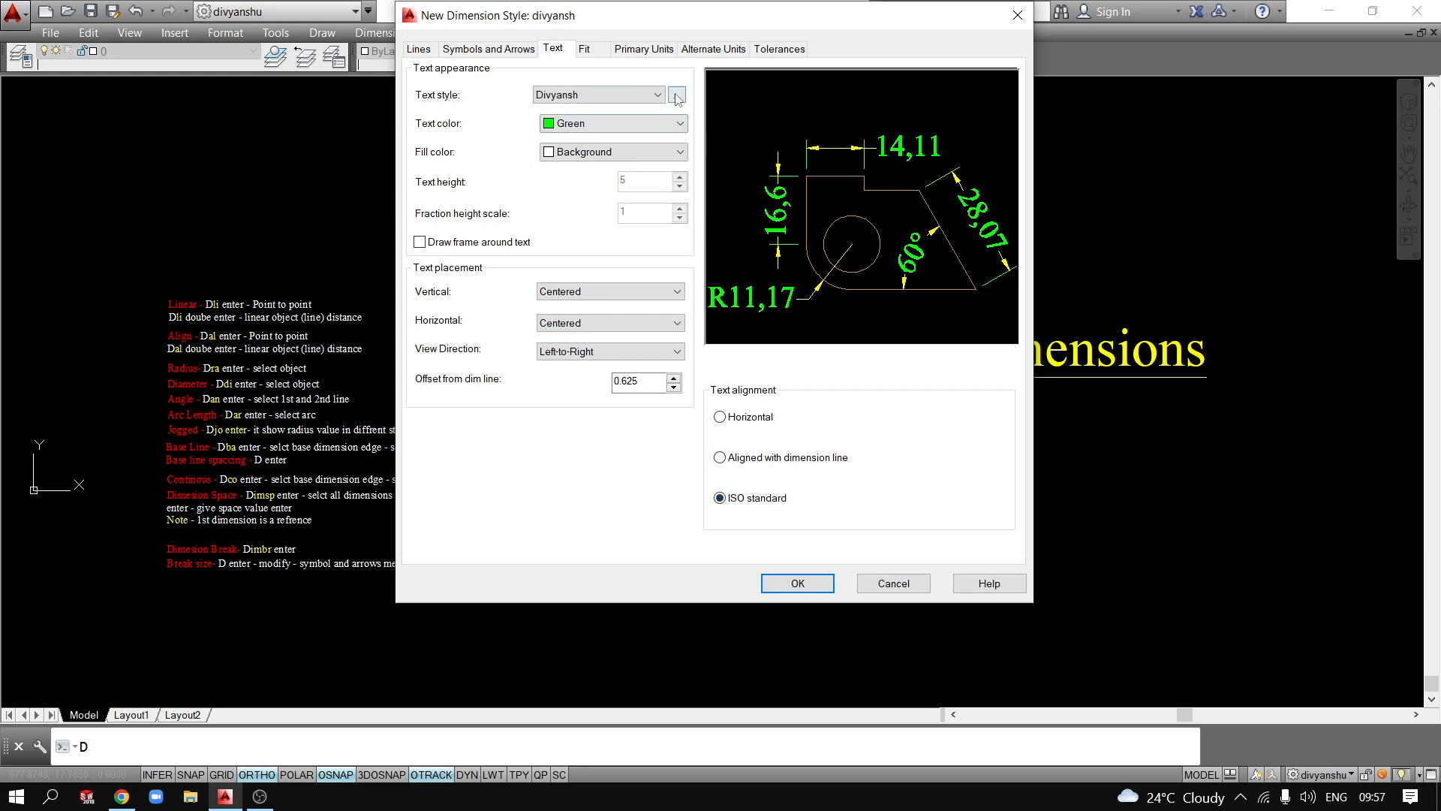
double_click(826, 306)
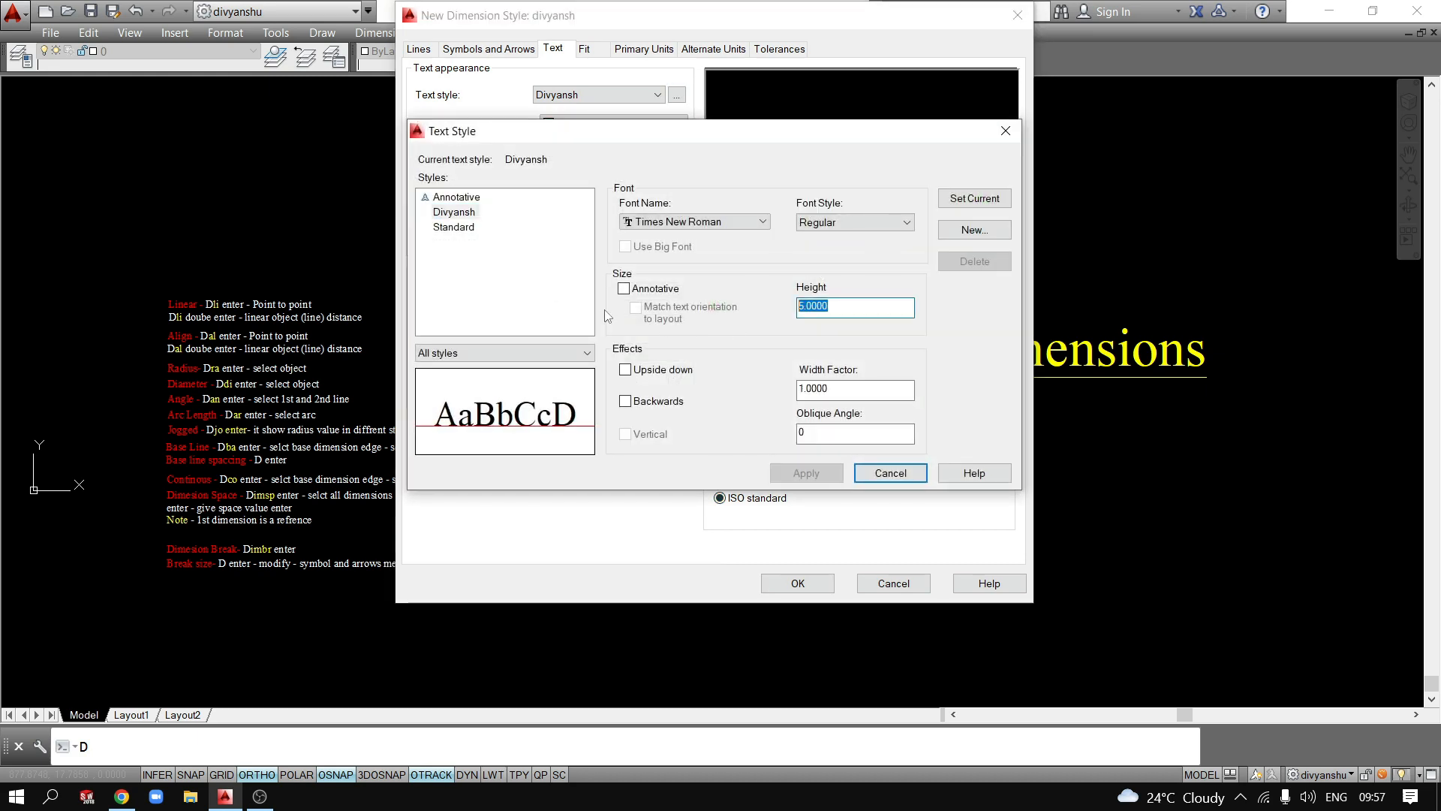
type("3")
left_click(806, 473)
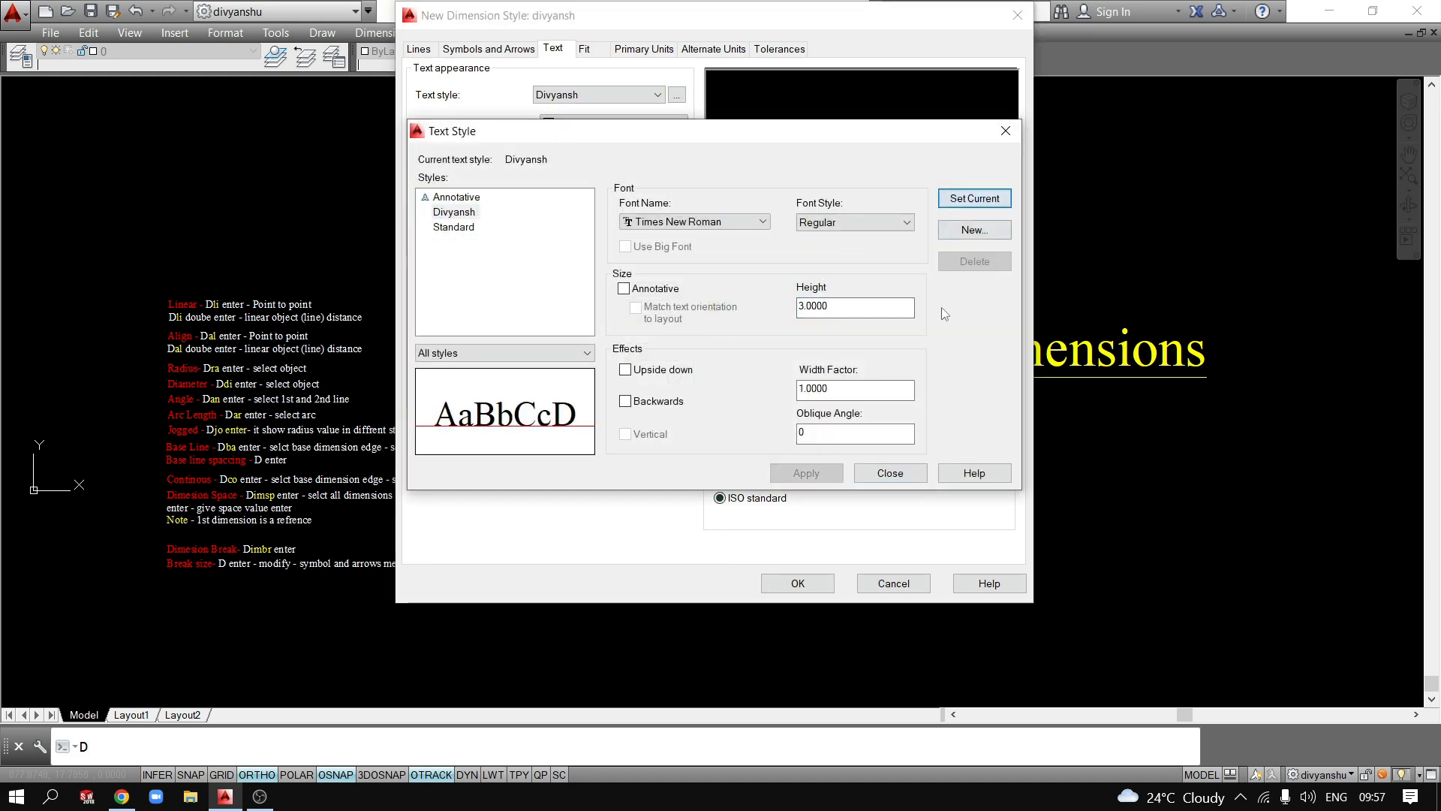
left_click(1007, 132)
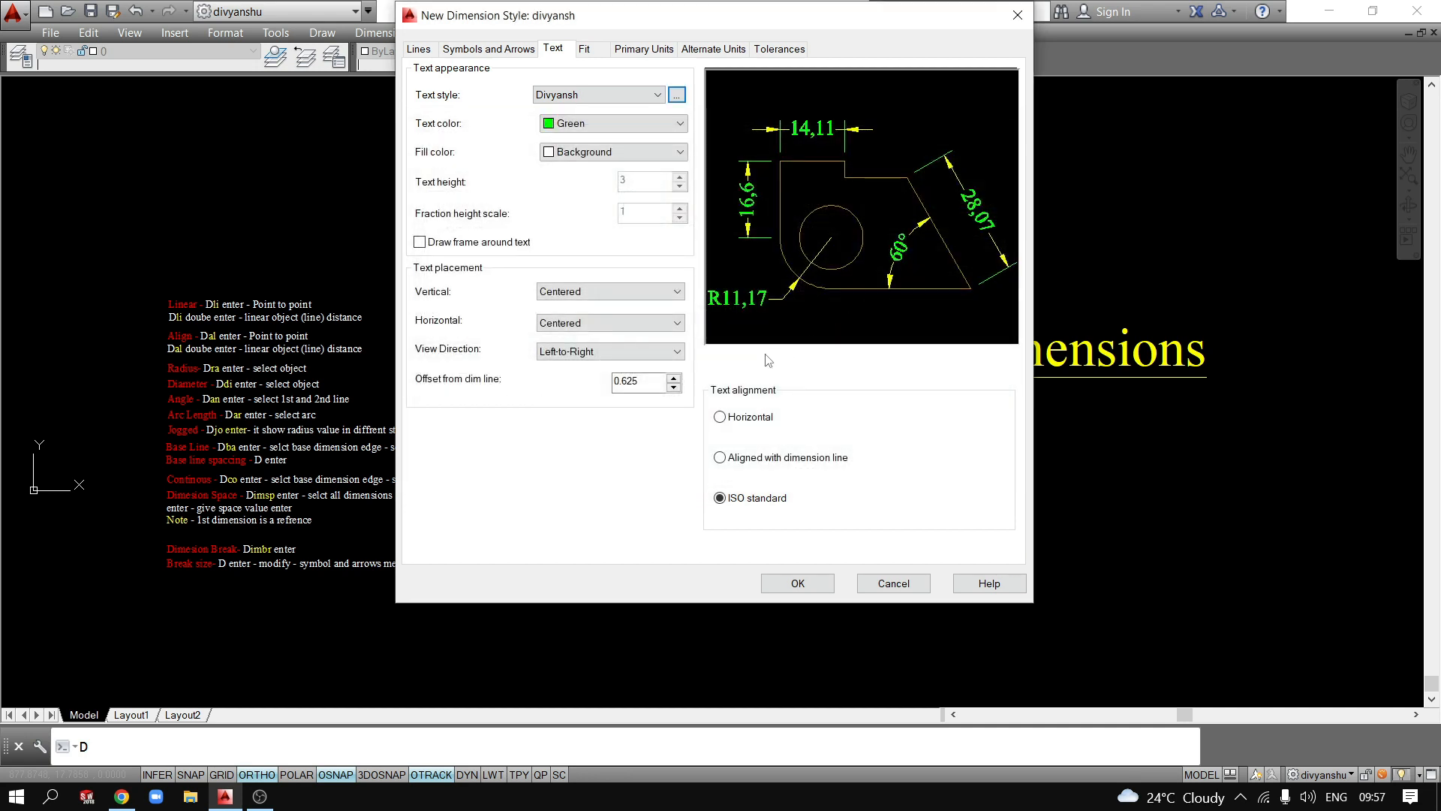
Set the vertical text placement to Above and the fit option to Both text and arrows.
left_click(650, 293)
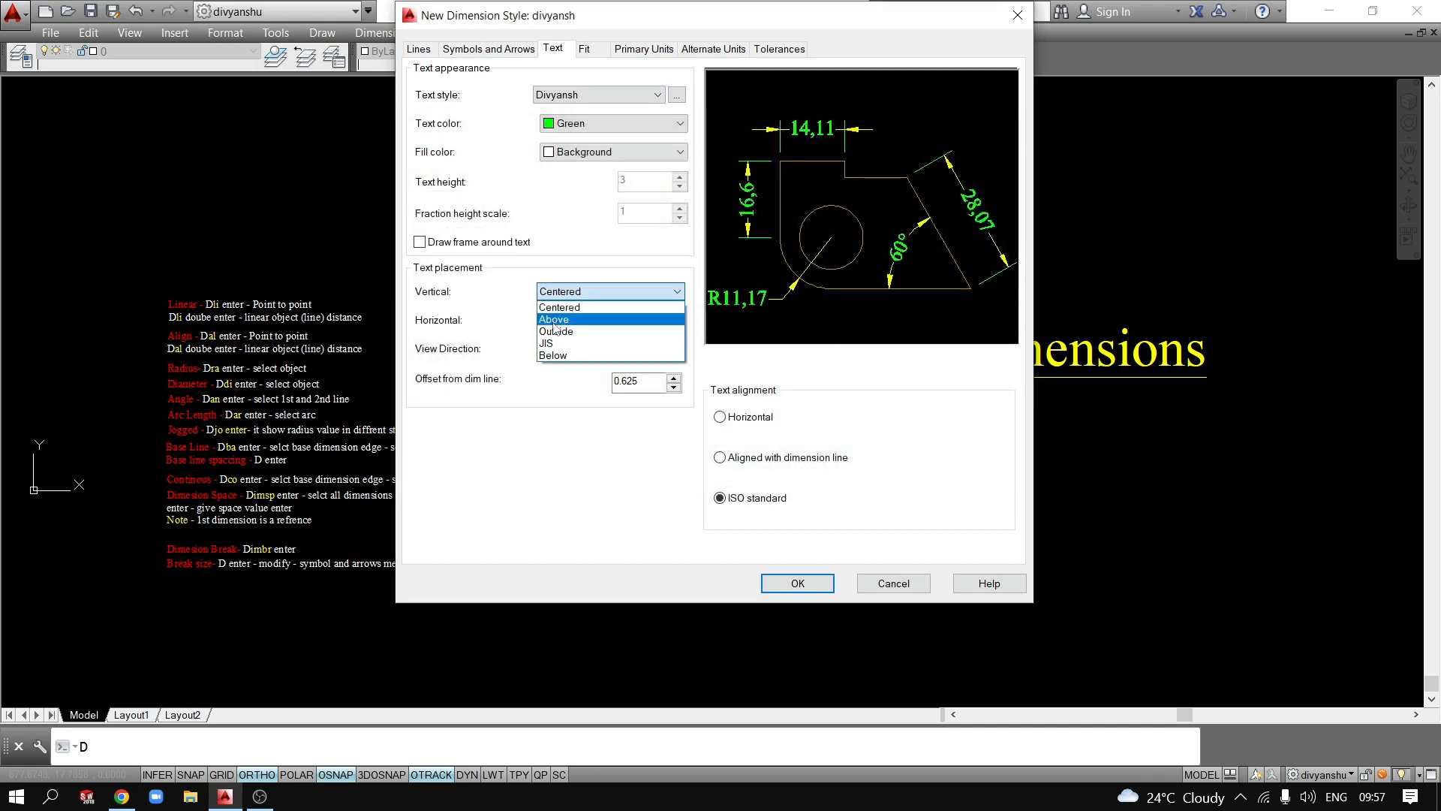
left_click(550, 321)
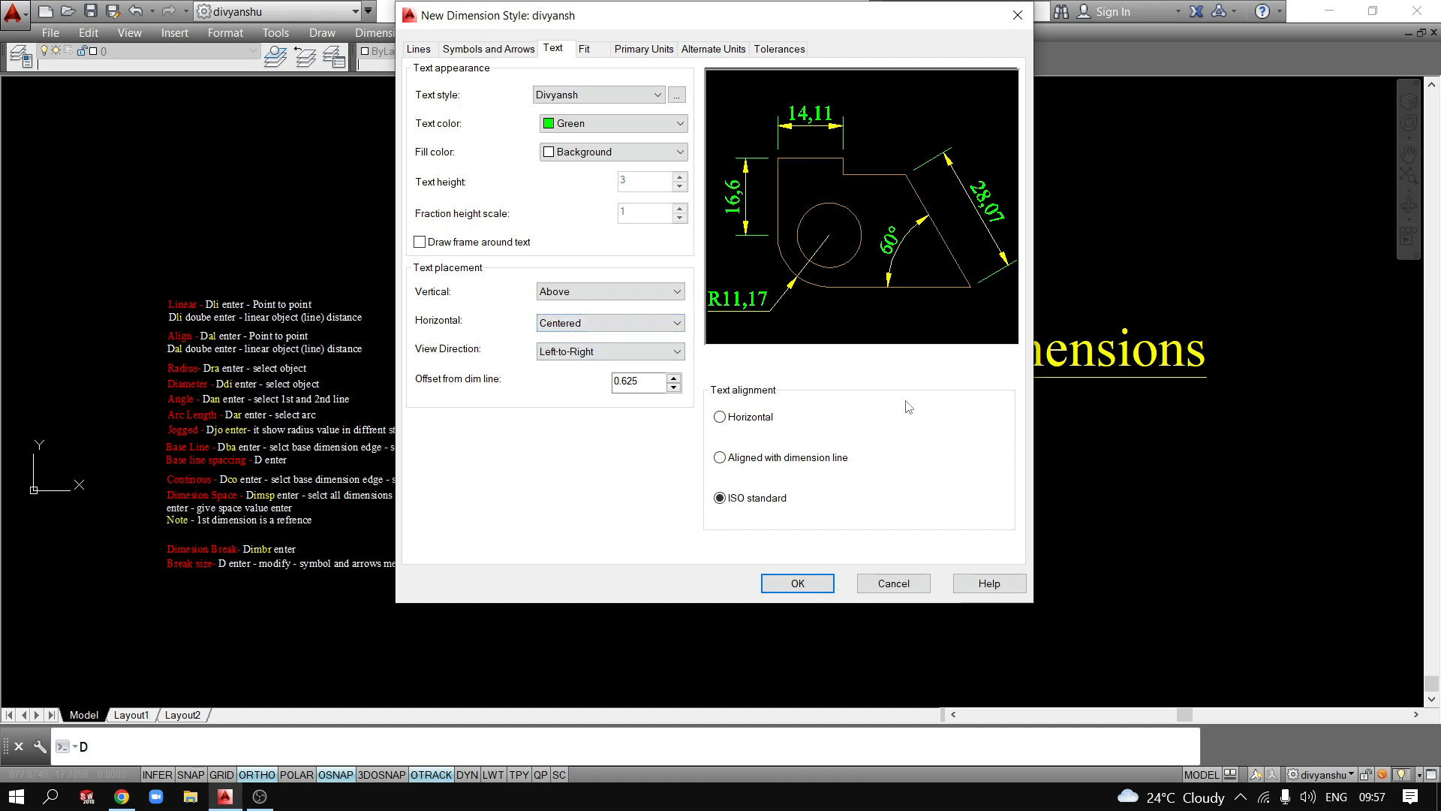
left_click(582, 50)
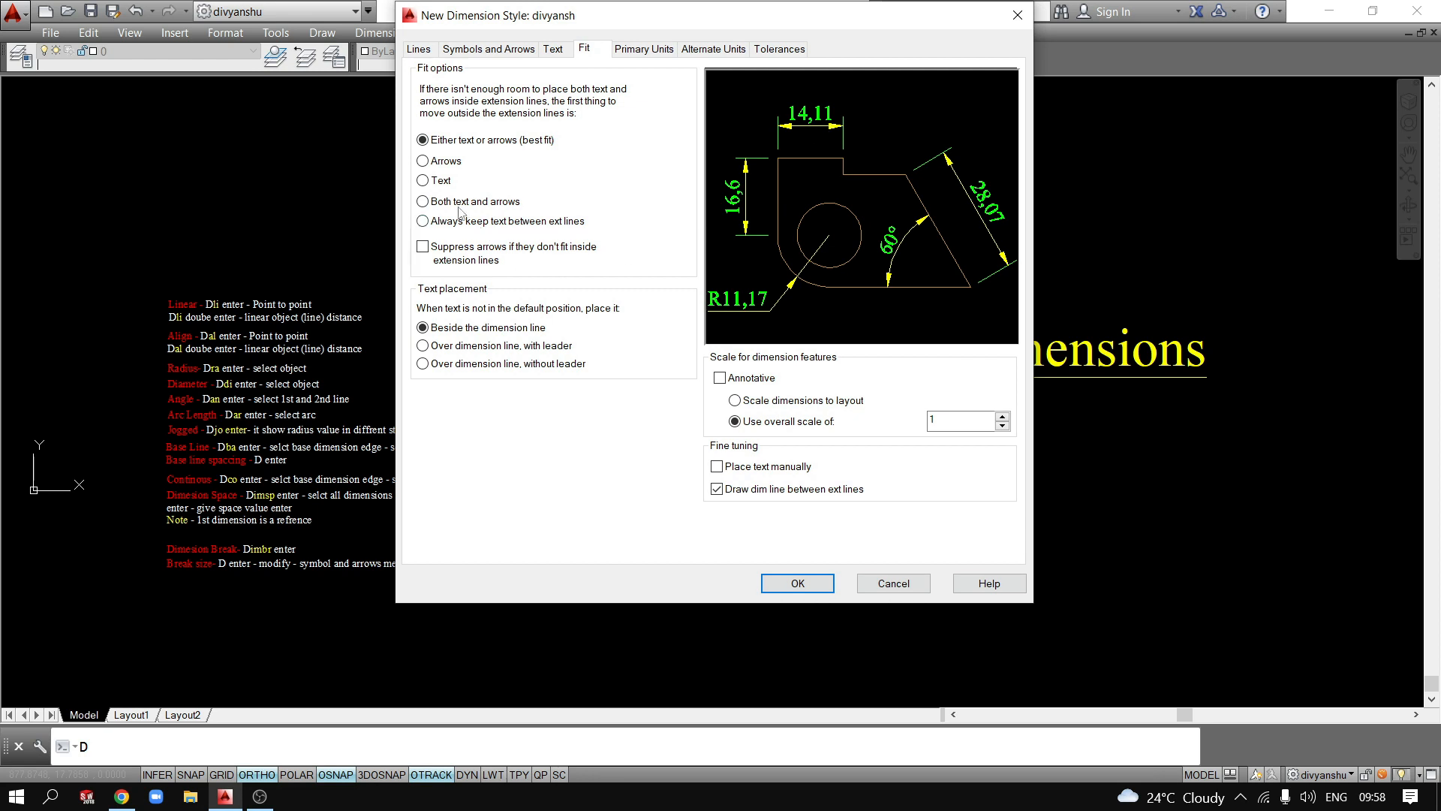
left_click(423, 201)
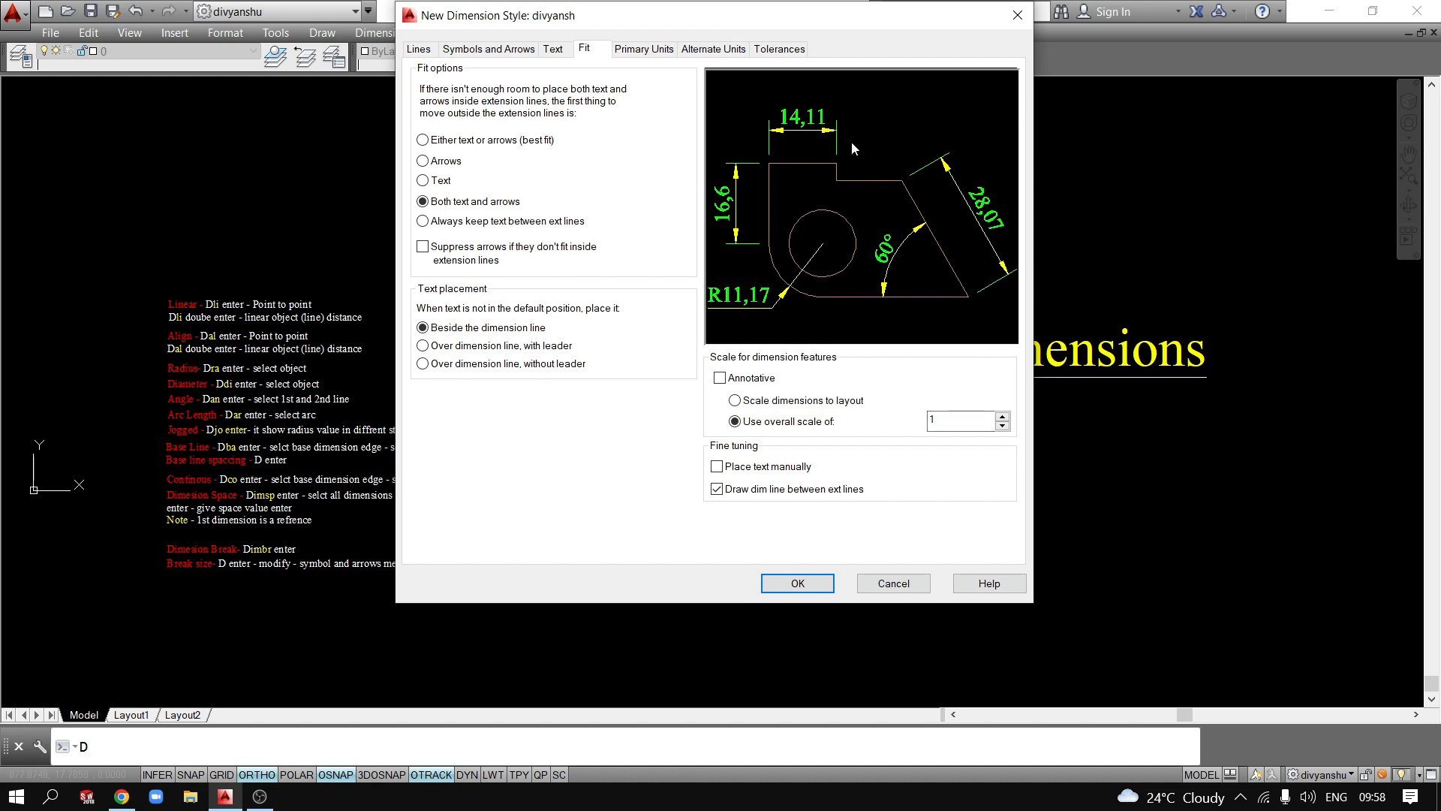
Try an overall dimension scale of 2, restore it to 1, and discard the new dimension style.
double_click(948, 419)
type("2")
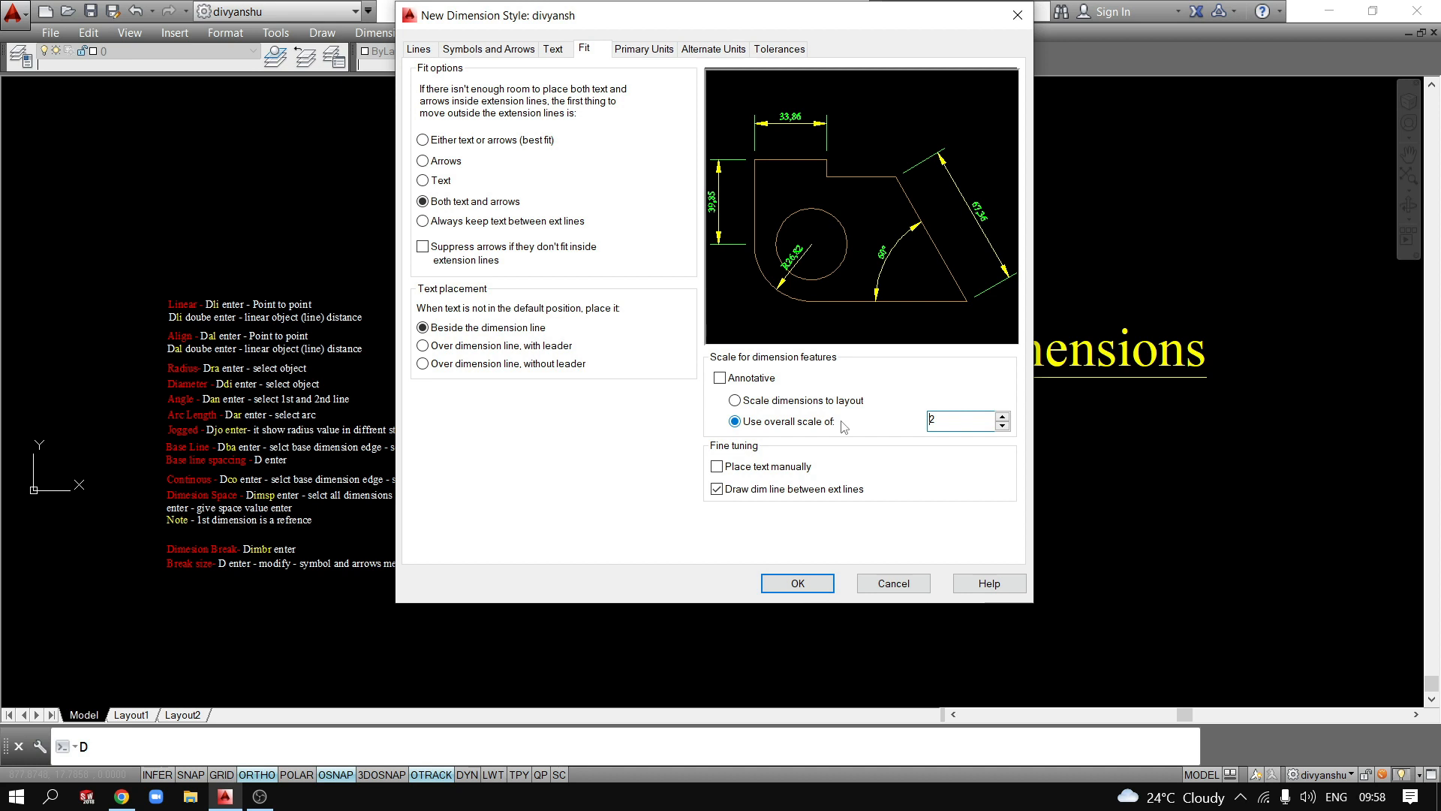
type("1")
left_click(1017, 16)
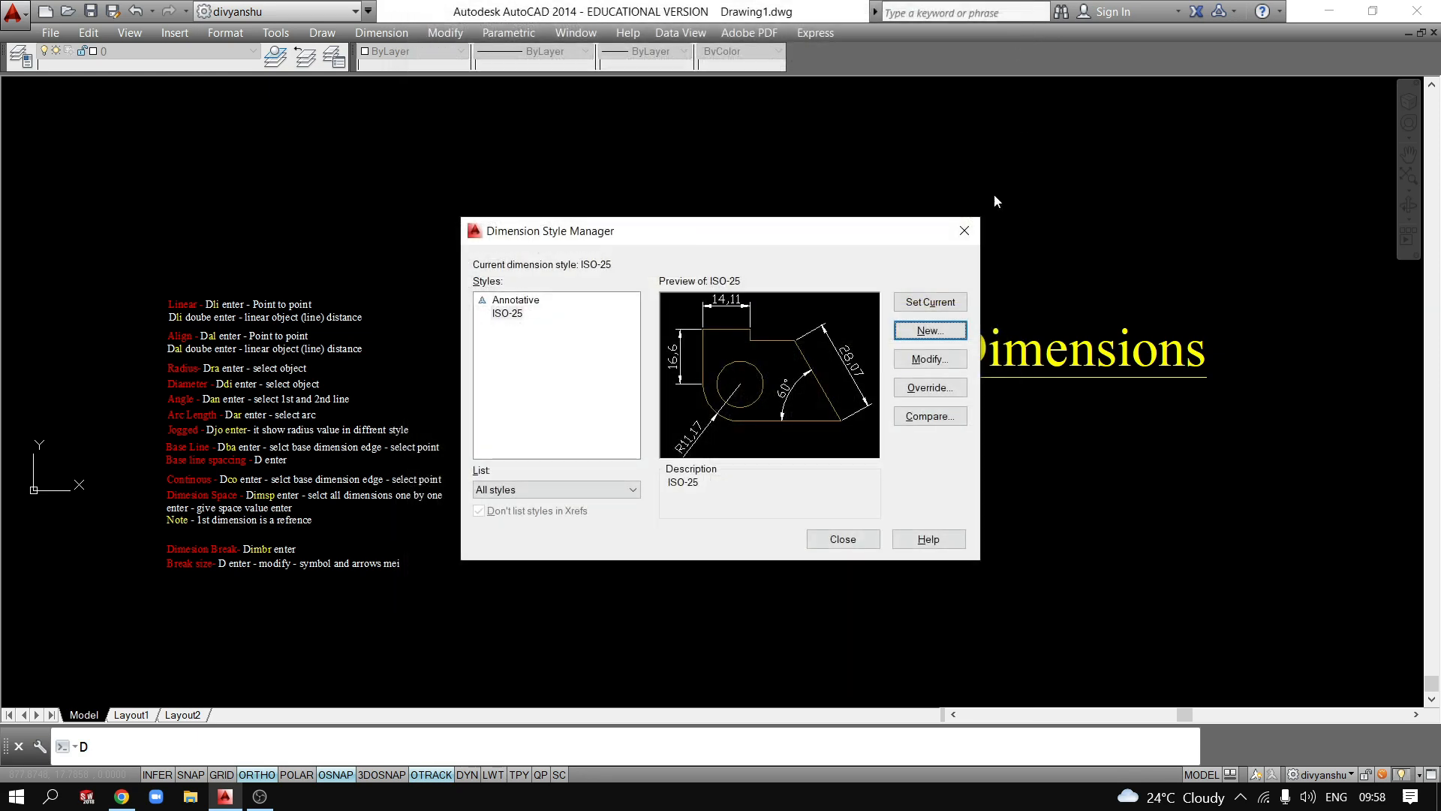
Create a new custom-named dimension style for all dimensions, starting from ISO-25, and continue to its settings.
left_click(911, 338)
type("divya")
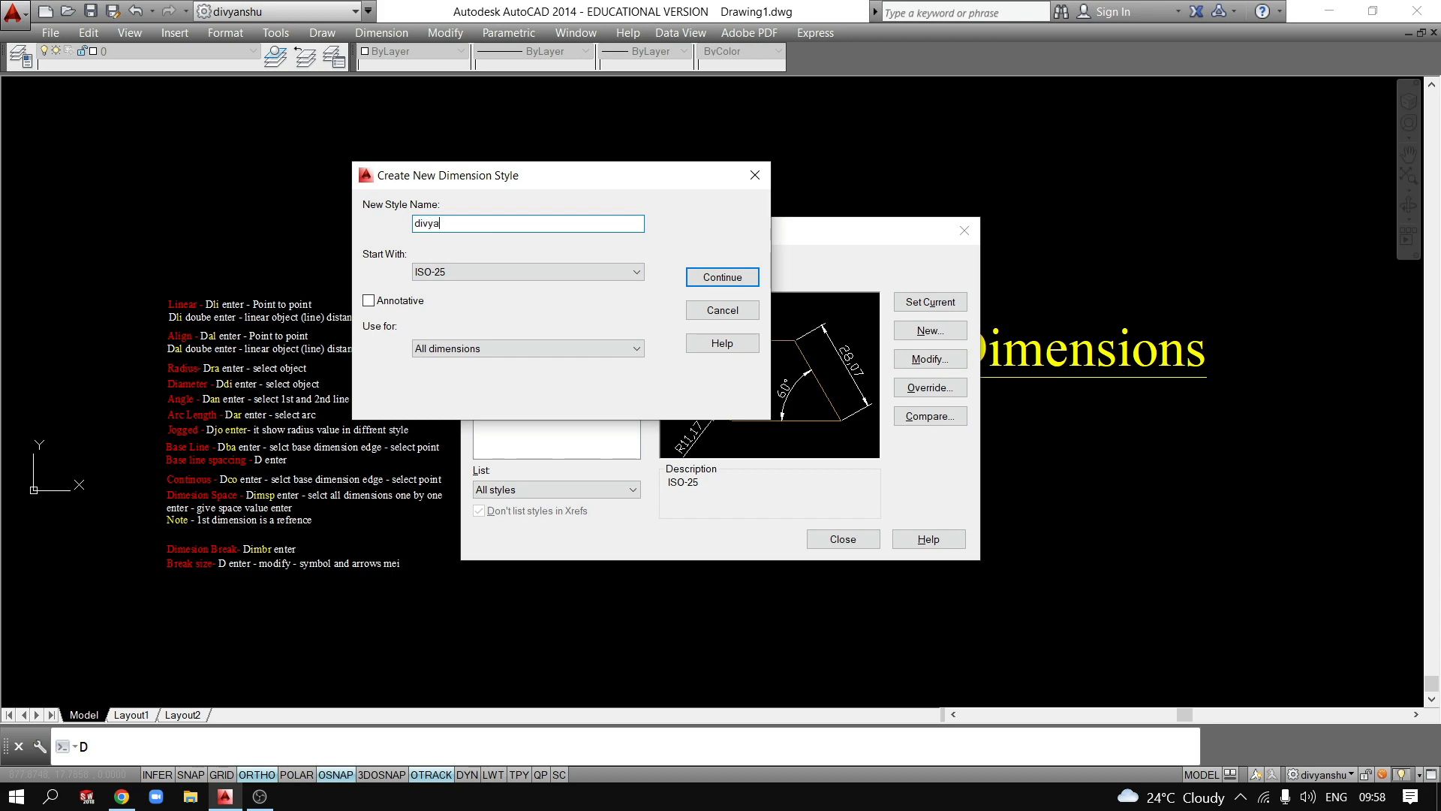
type("nsh")
left_click(722, 277)
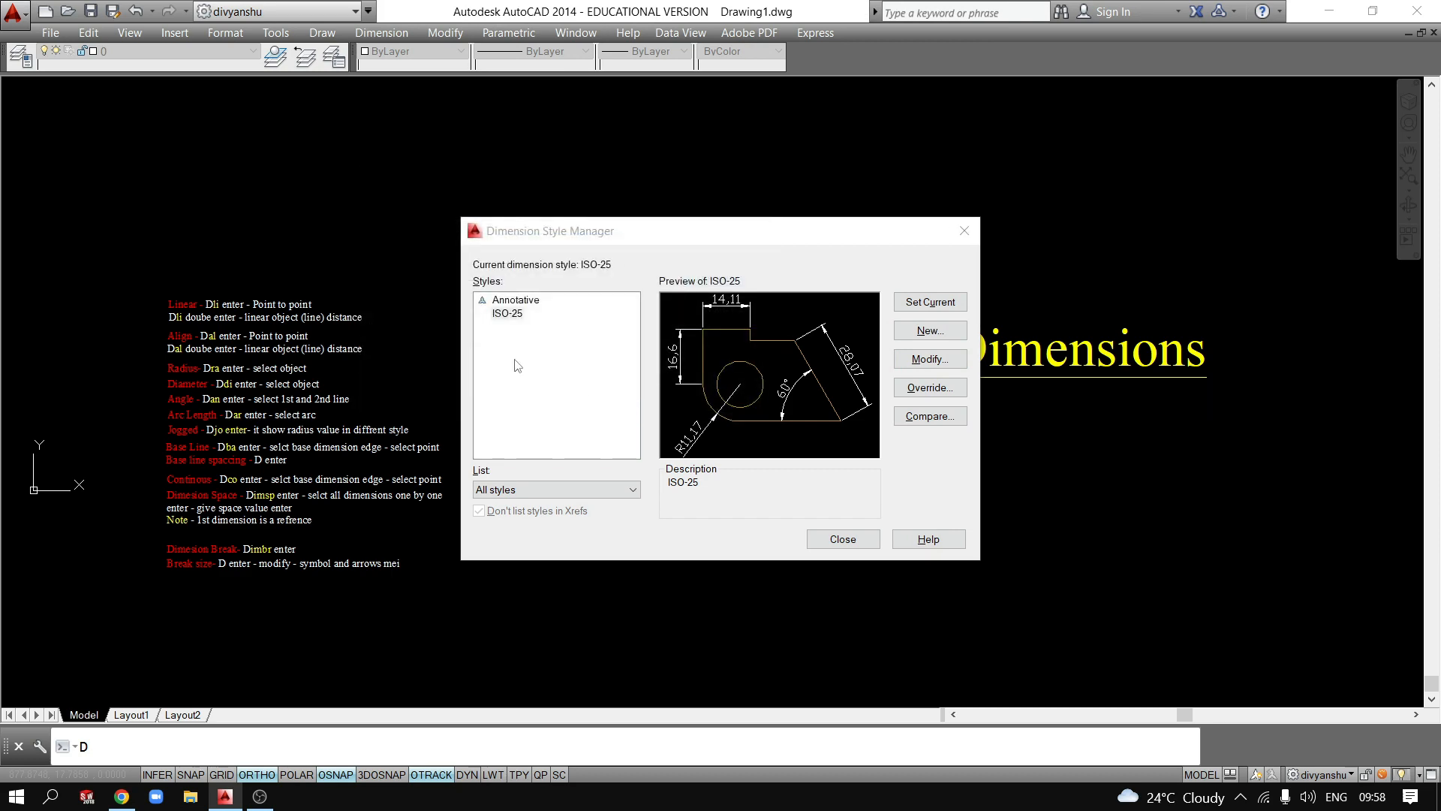
Set the dimension line color to yellow and the extension line color to green.
left_click(417, 49)
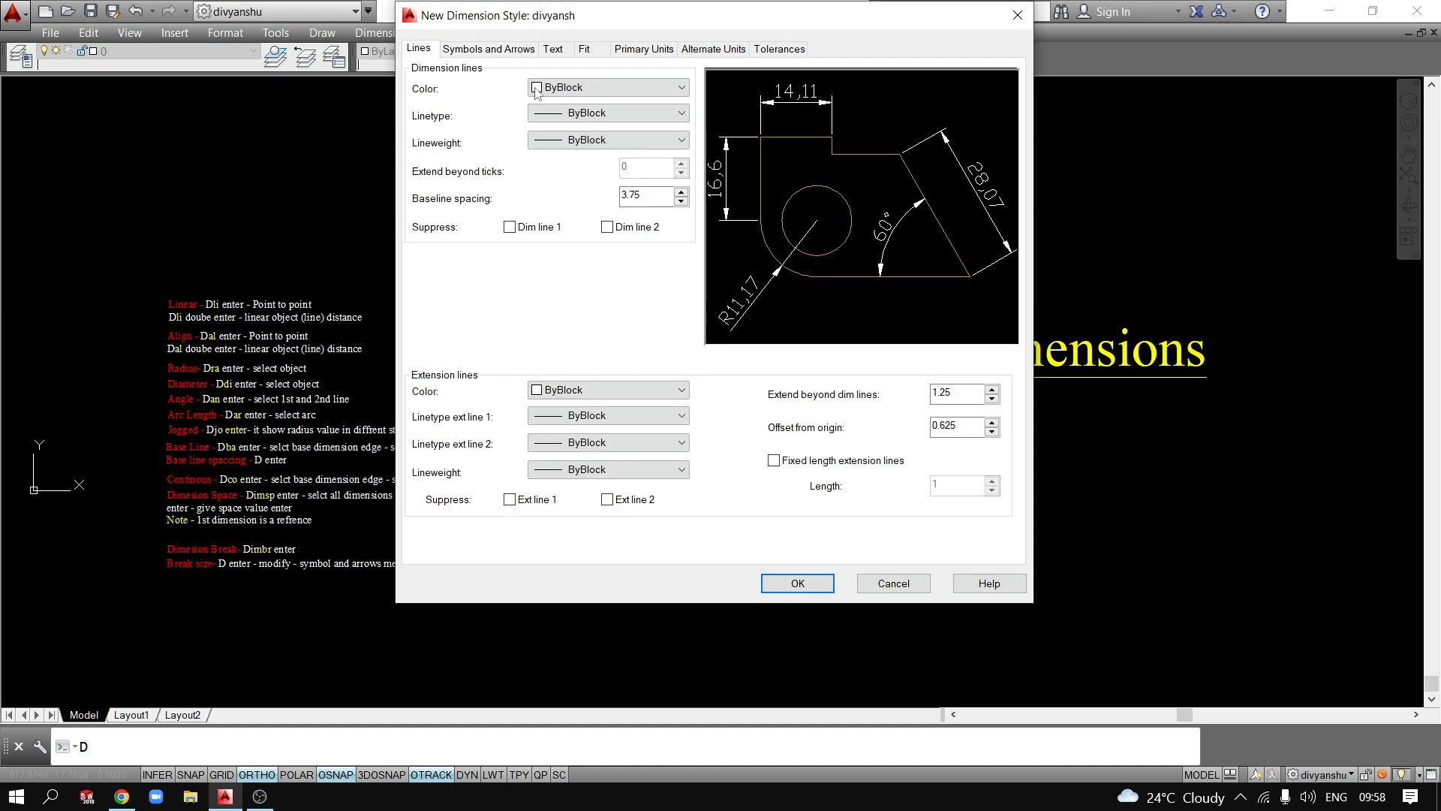
left_click(608, 87)
left_click(553, 148)
left_click(570, 87)
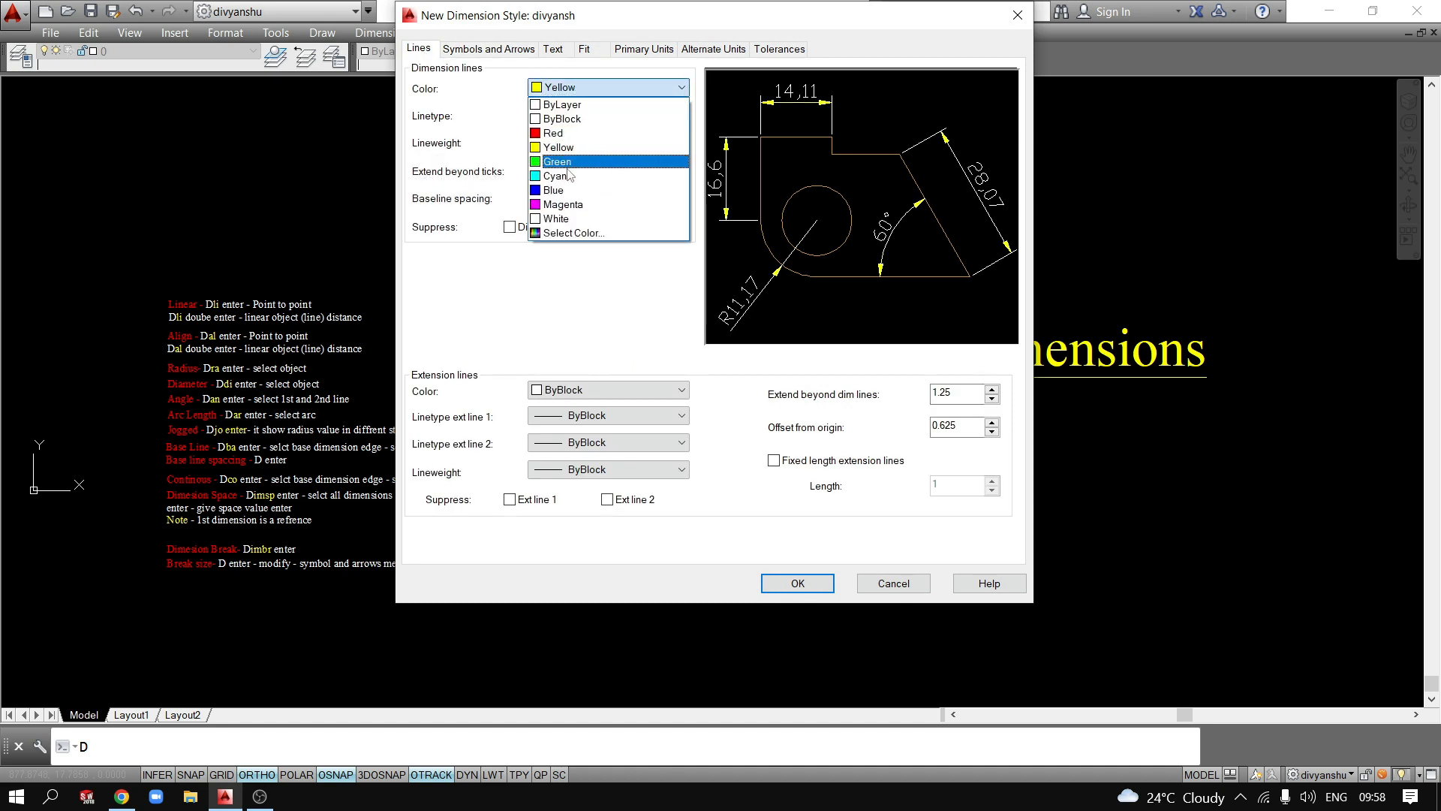
left_click(568, 161)
left_click(608, 390)
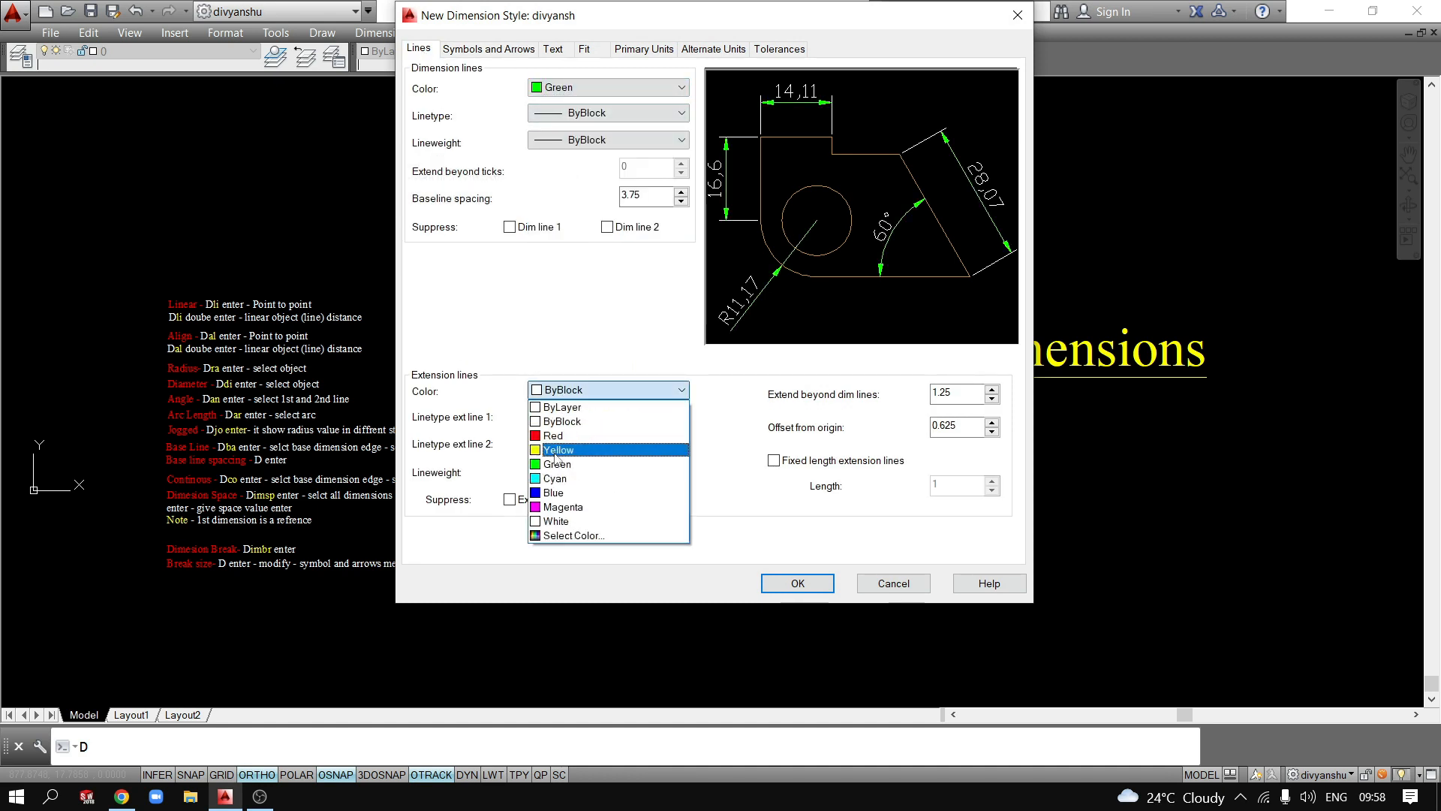
left_click(568, 451)
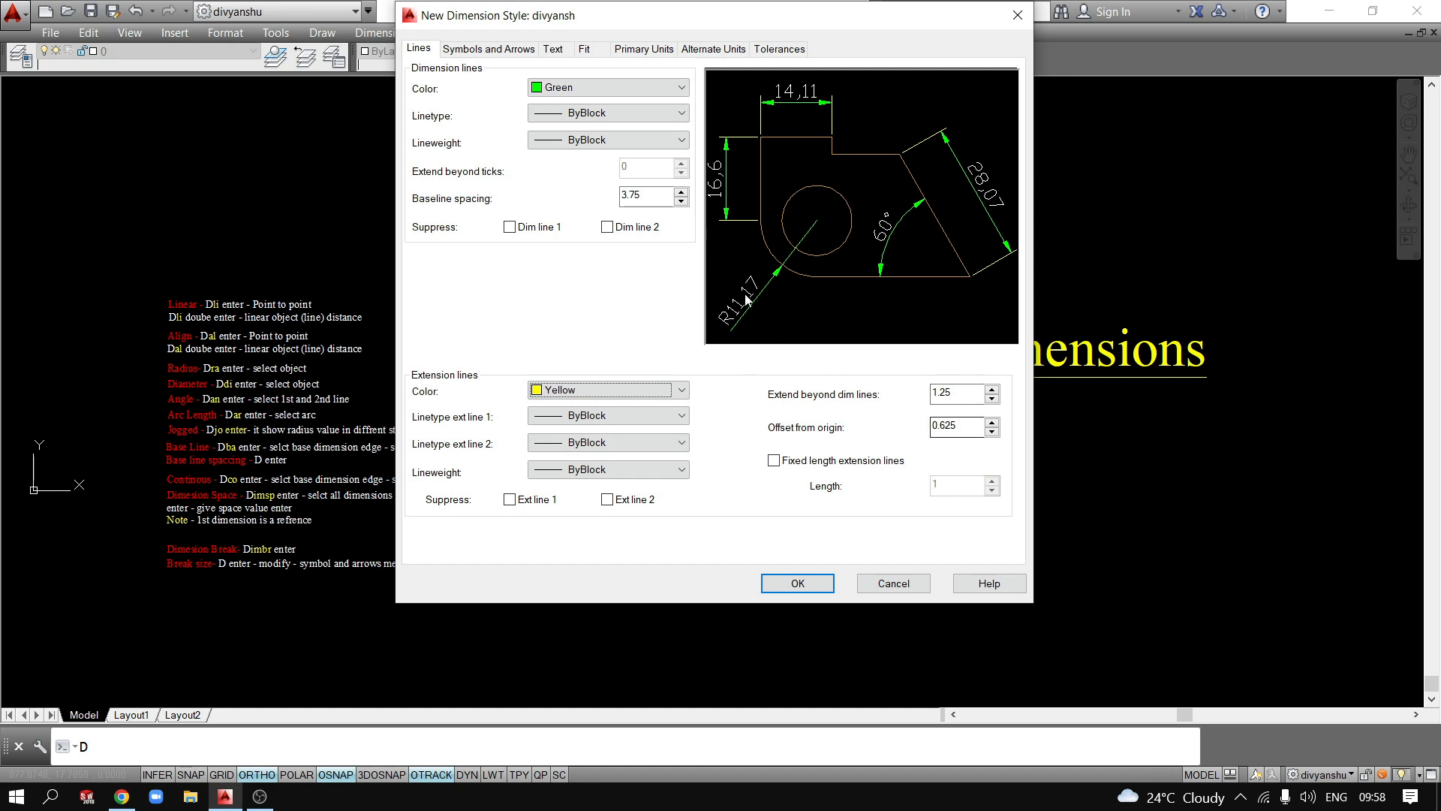
left_click(571, 87)
left_click(553, 148)
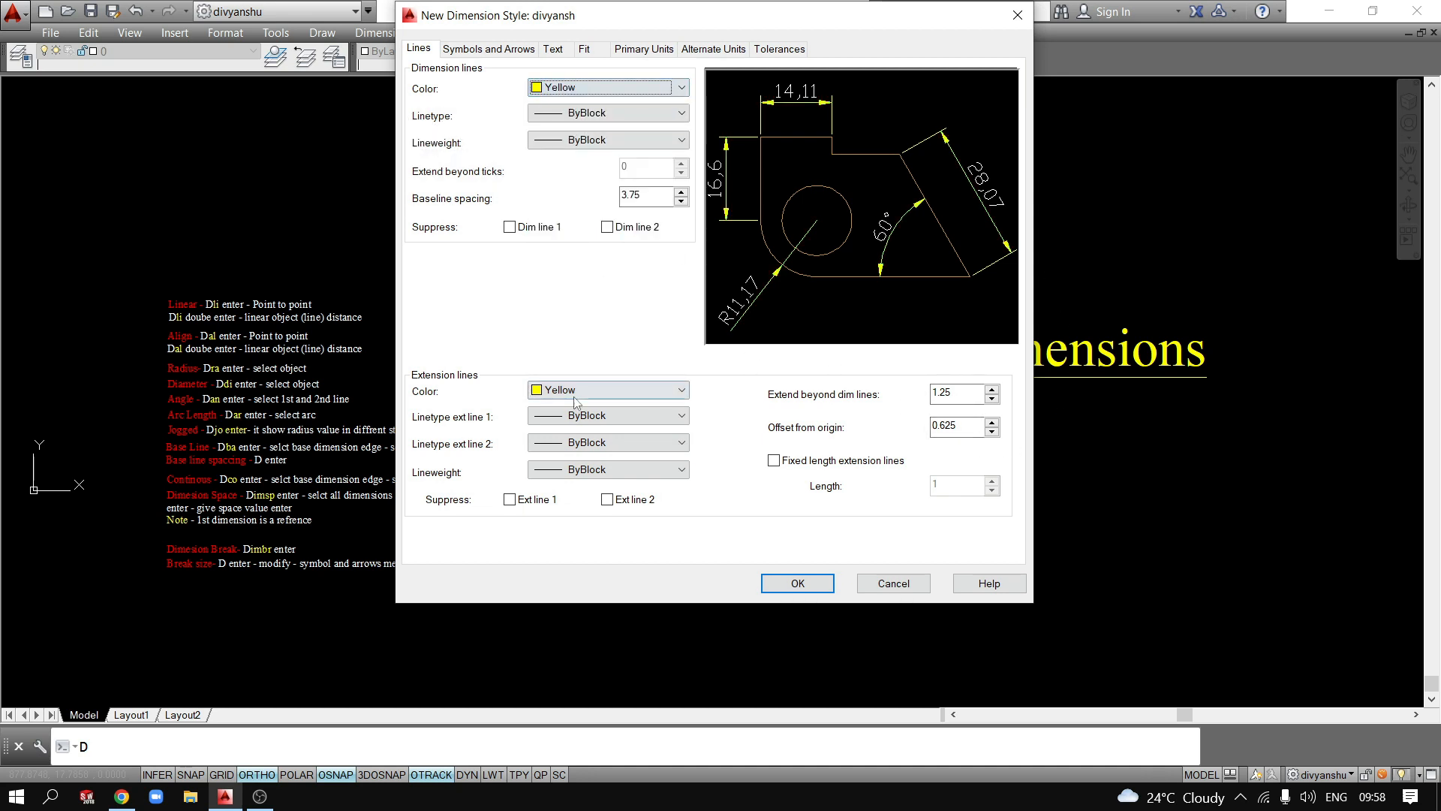
left_click(609, 390)
left_click(567, 464)
Set the extension lines to extend 2 beyond the dimension lines, with an offset from origin of 2.
left_click_drag(967, 392, 843, 396)
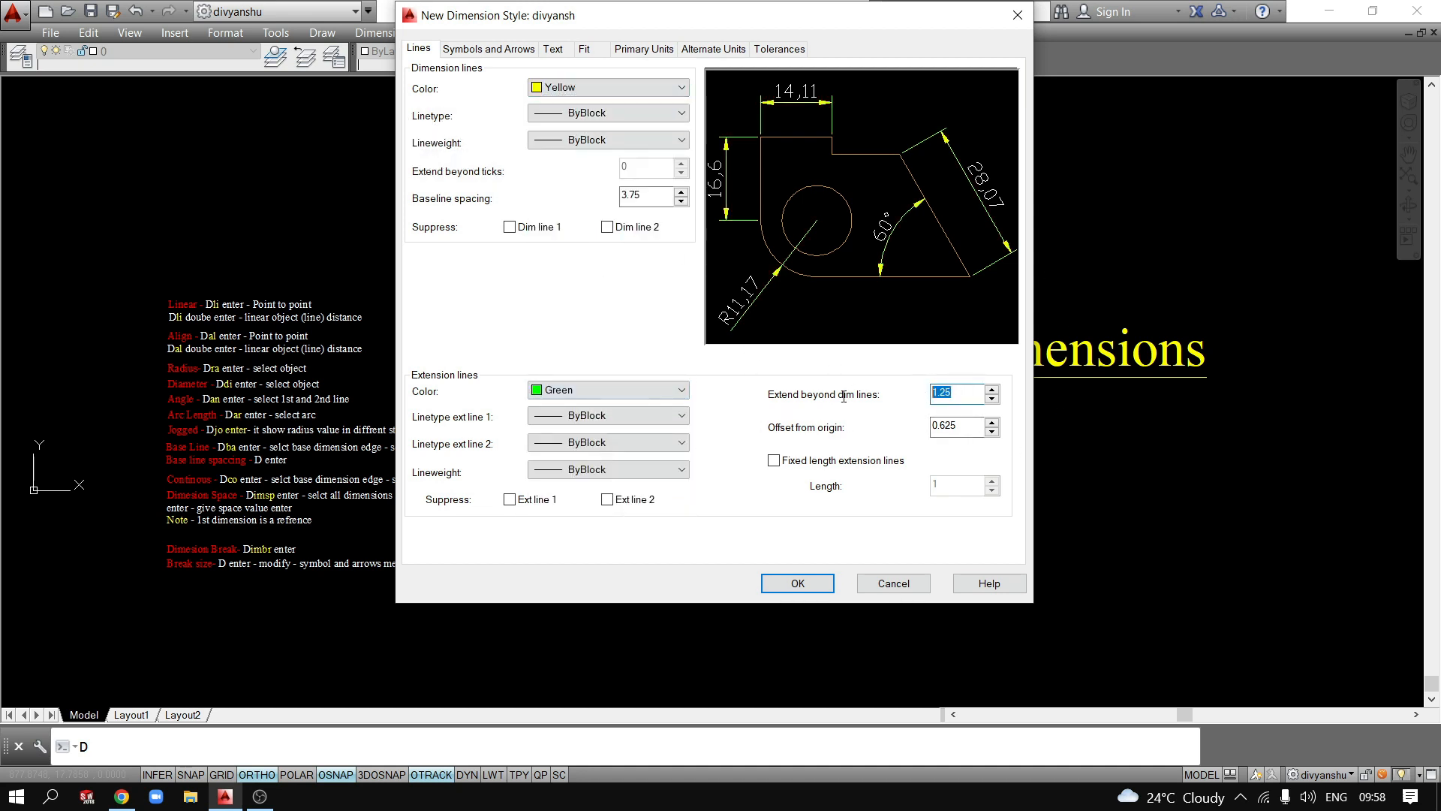
type("2")
key("Tab")
type("2")
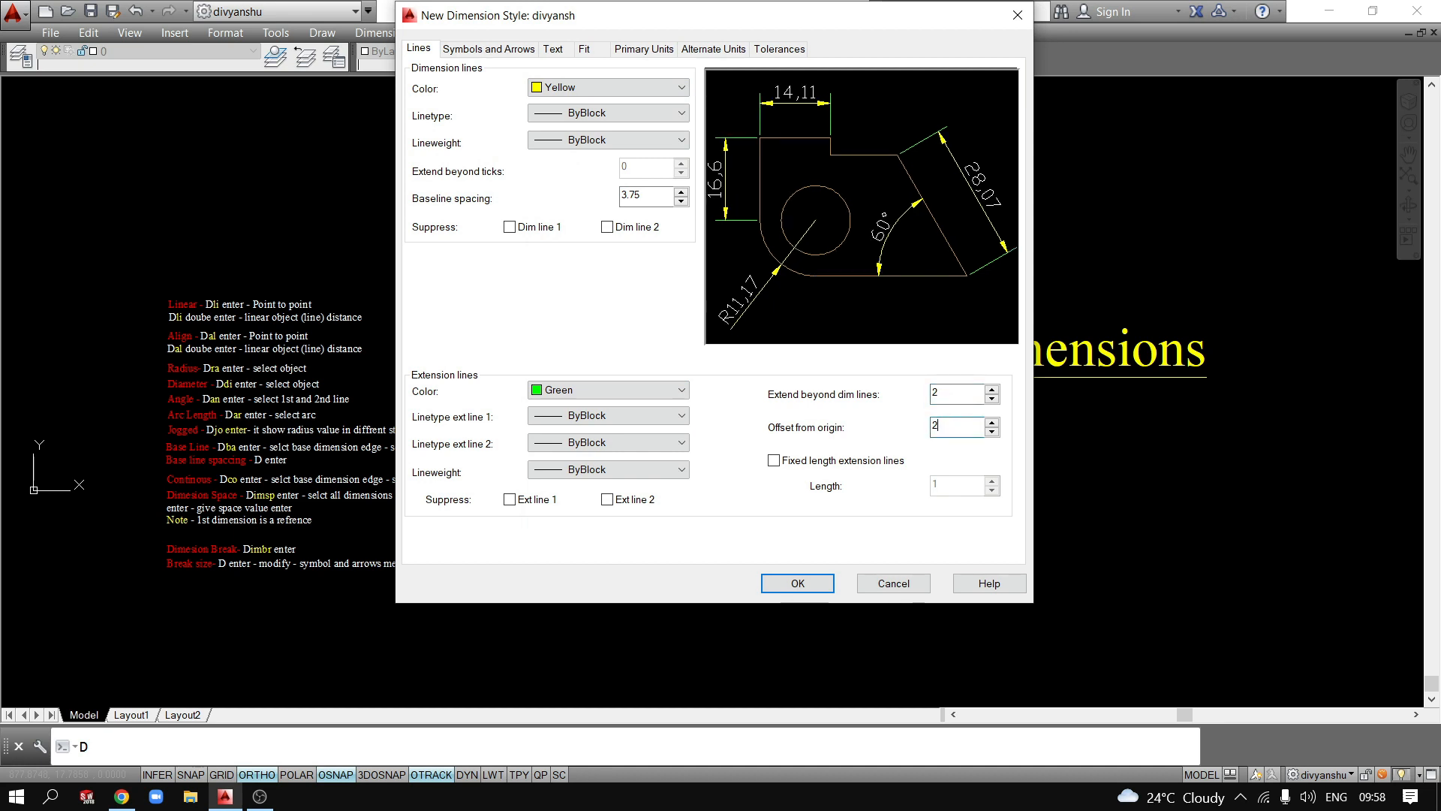
Set the dimension style's arrow size to 4.
left_click(517, 50)
double_click(436, 233)
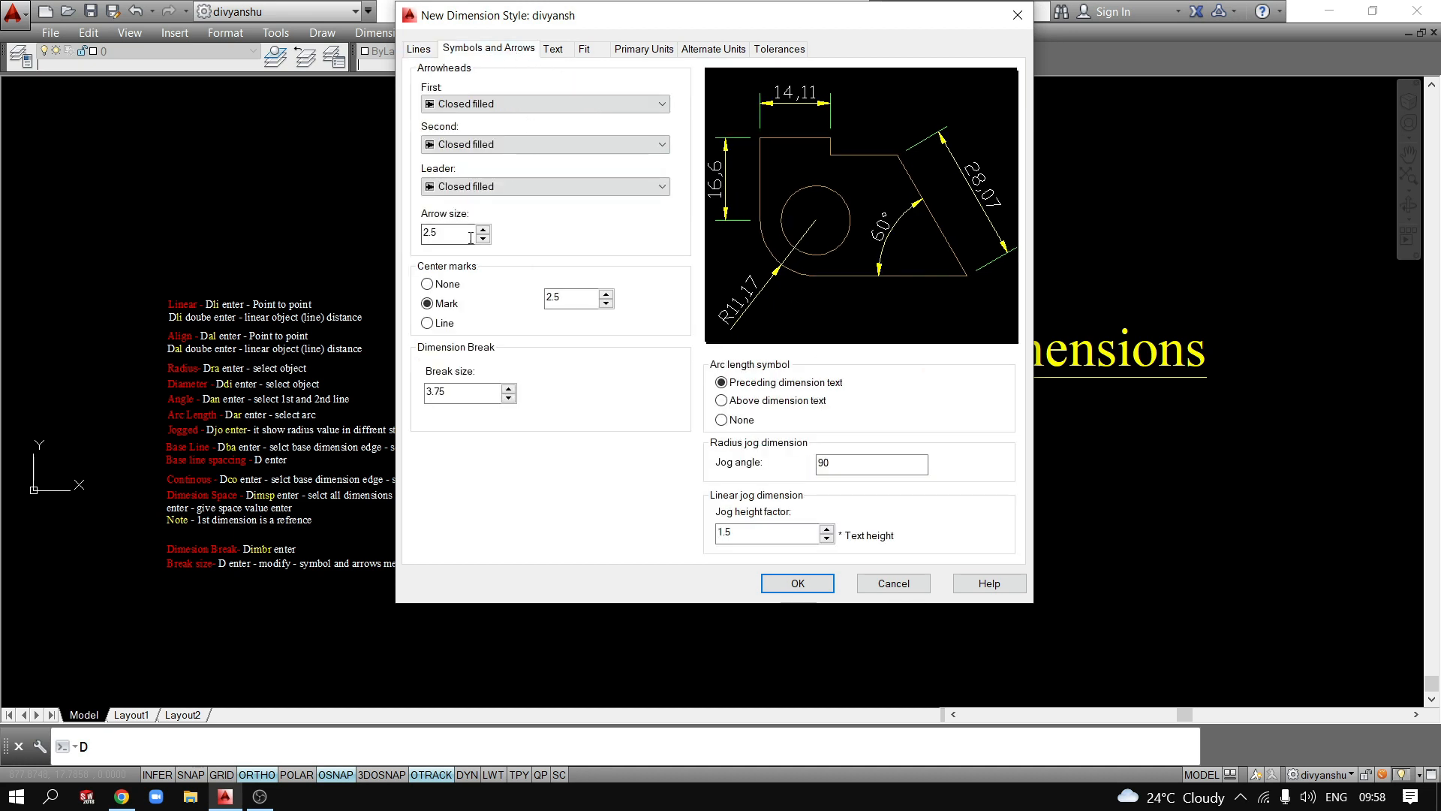
type("3")
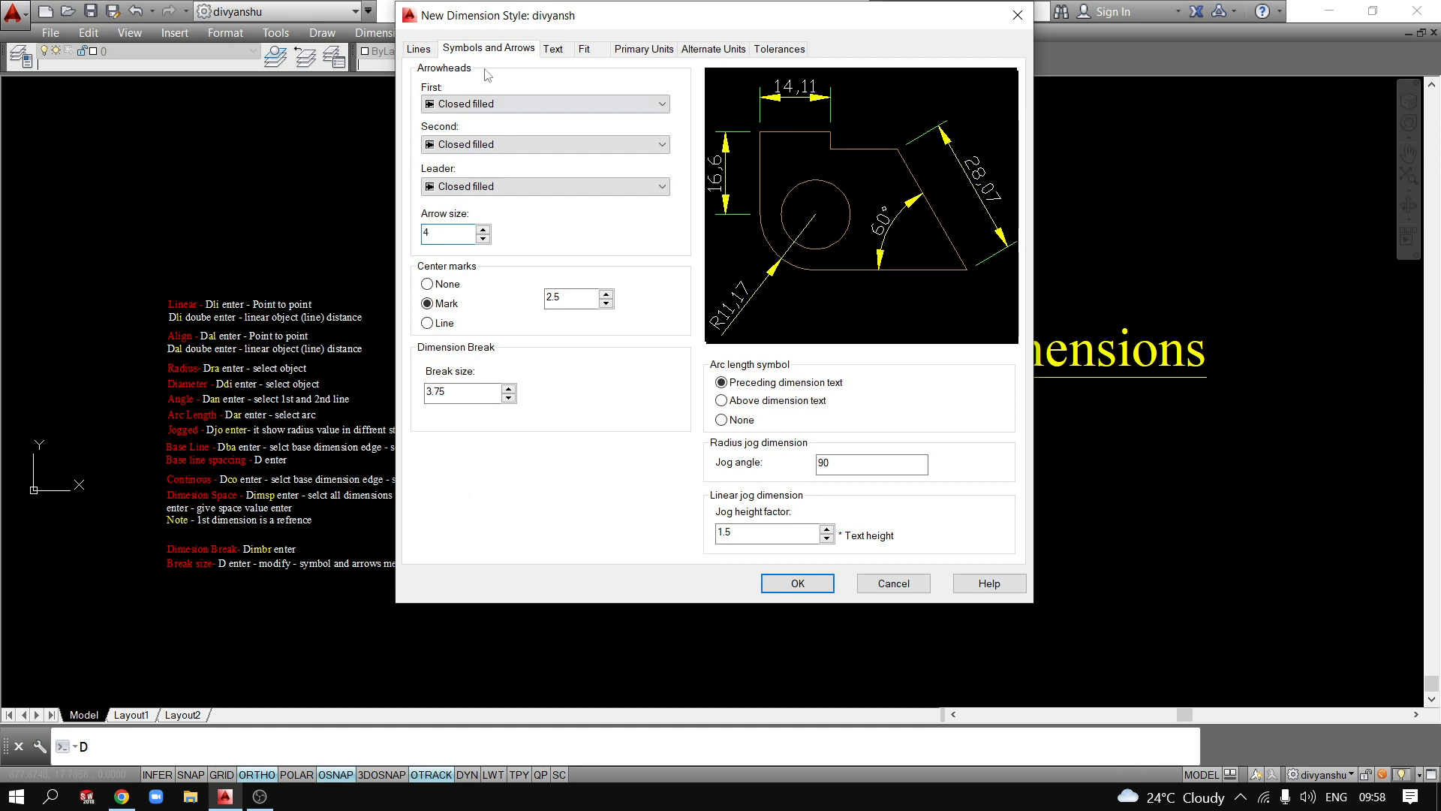
Assign the existing custom text style to the dimension text in place of Standard.
left_click(553, 49)
left_click(678, 96)
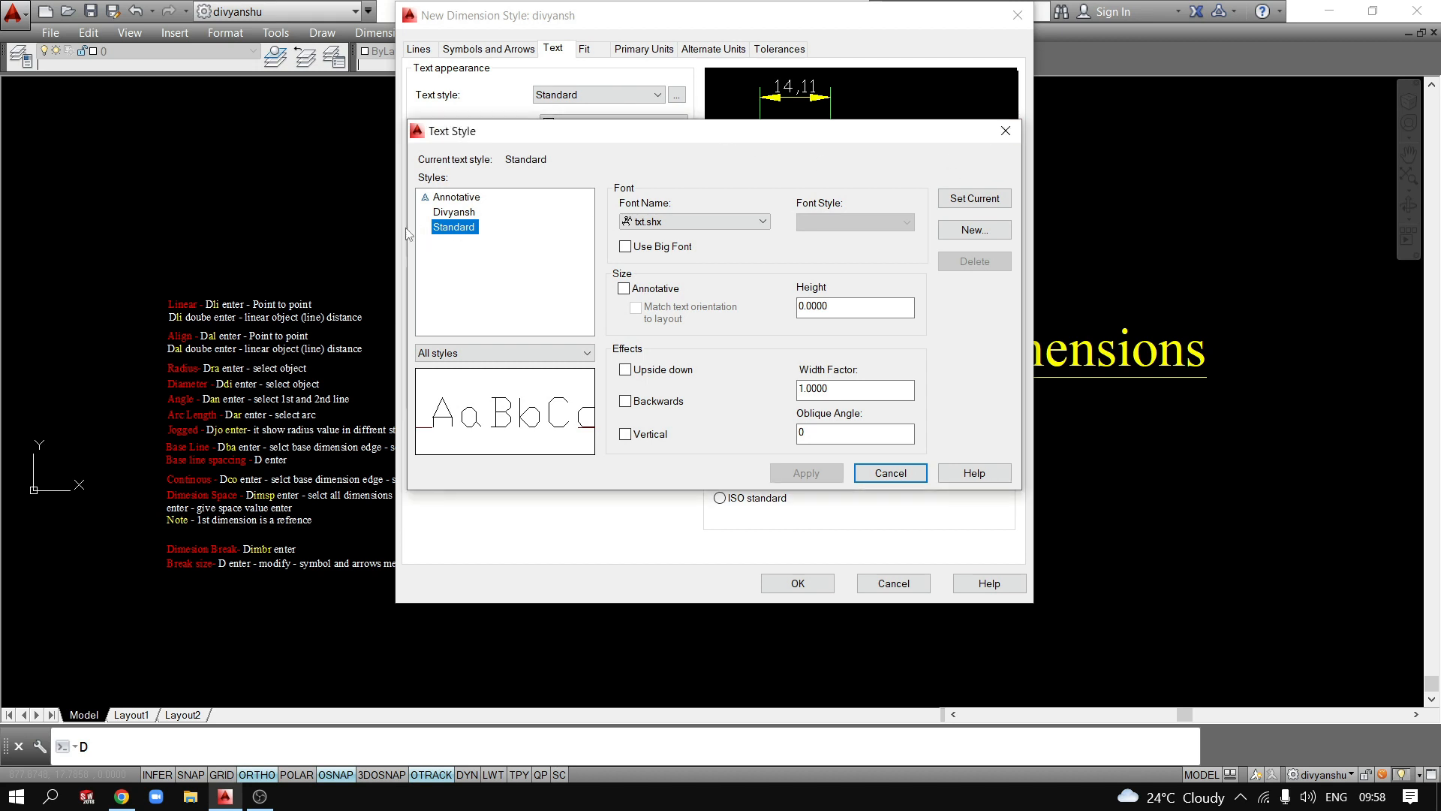
left_click(1004, 133)
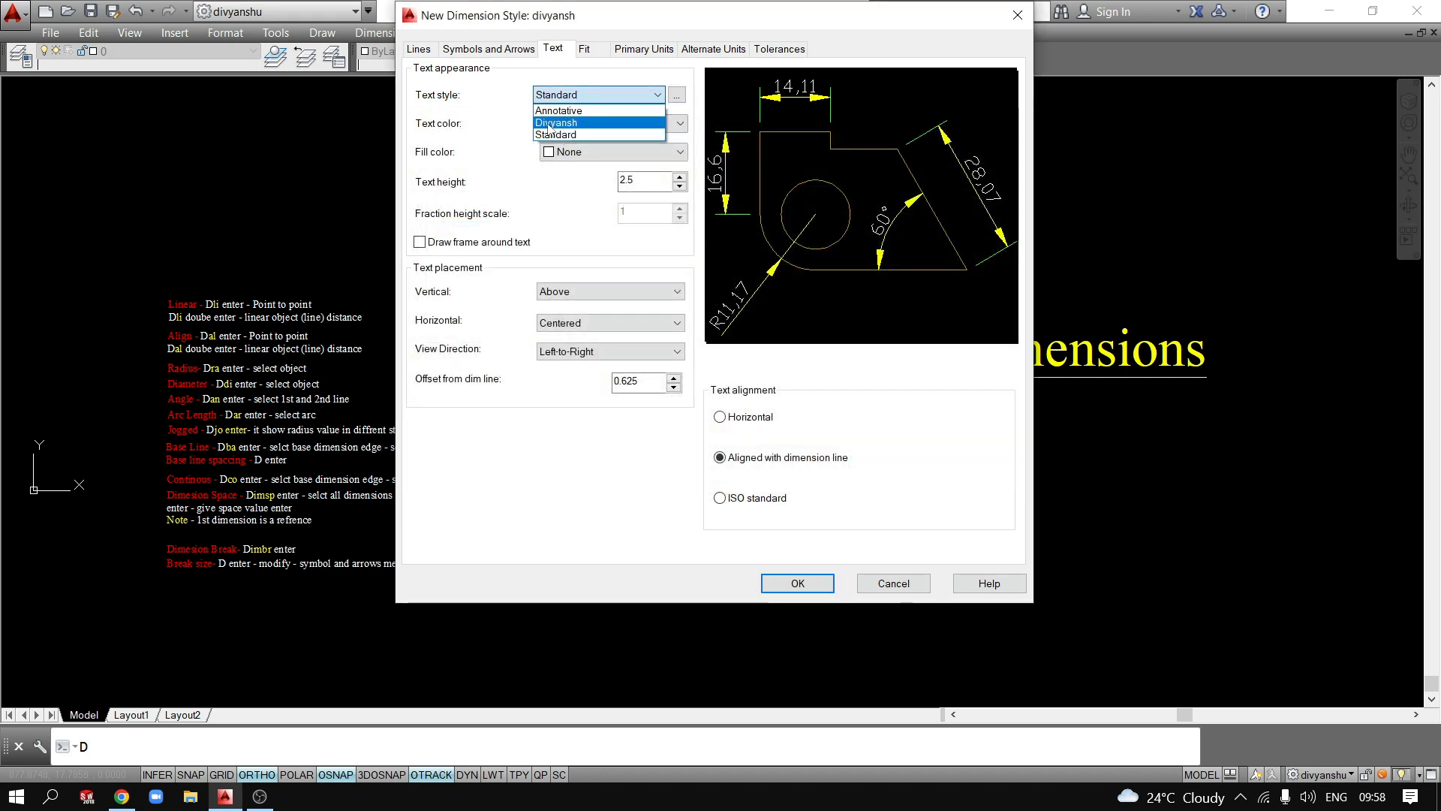
left_click(572, 123)
Color the dimension text green and set its alignment to ISO standard.
left_click(601, 124)
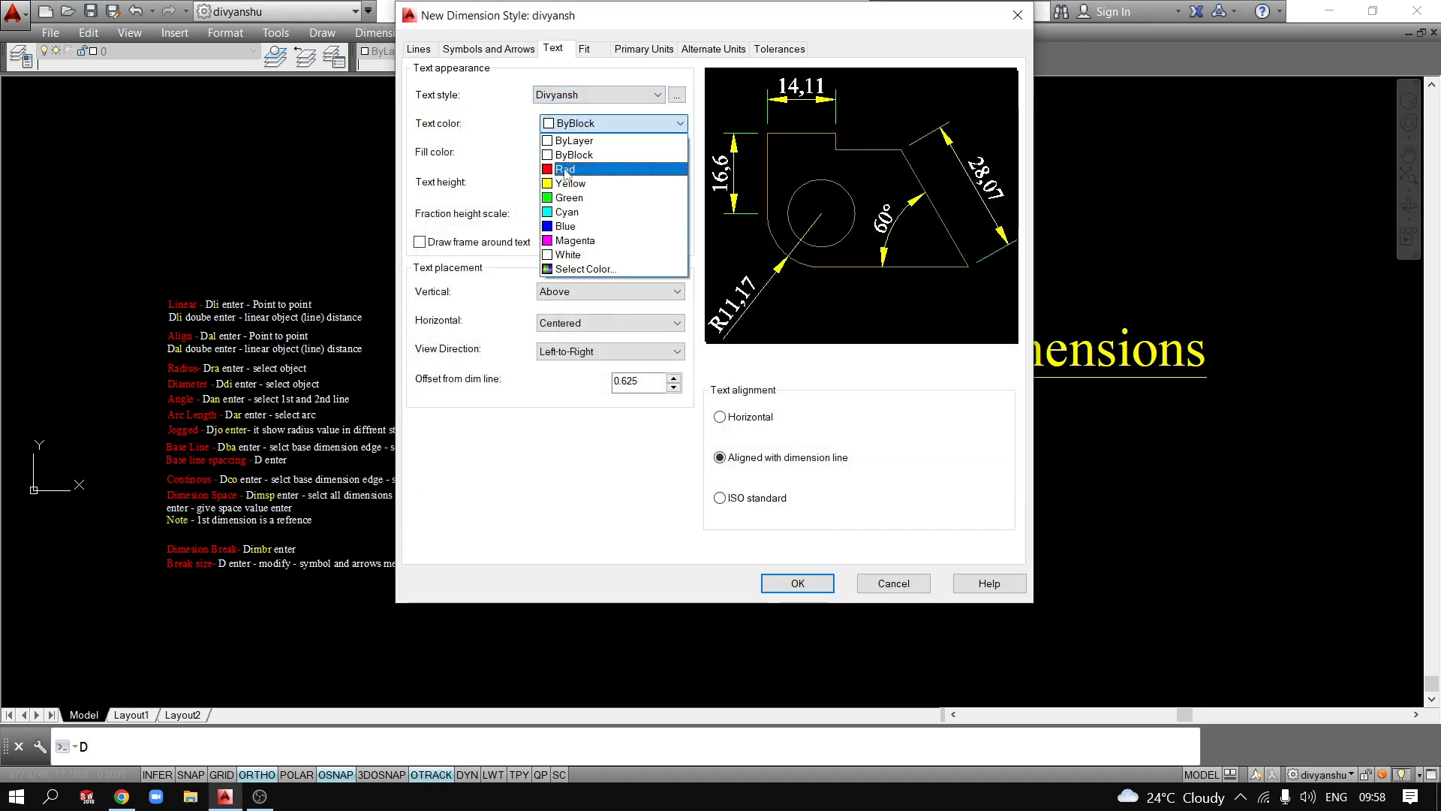
left_click(593, 198)
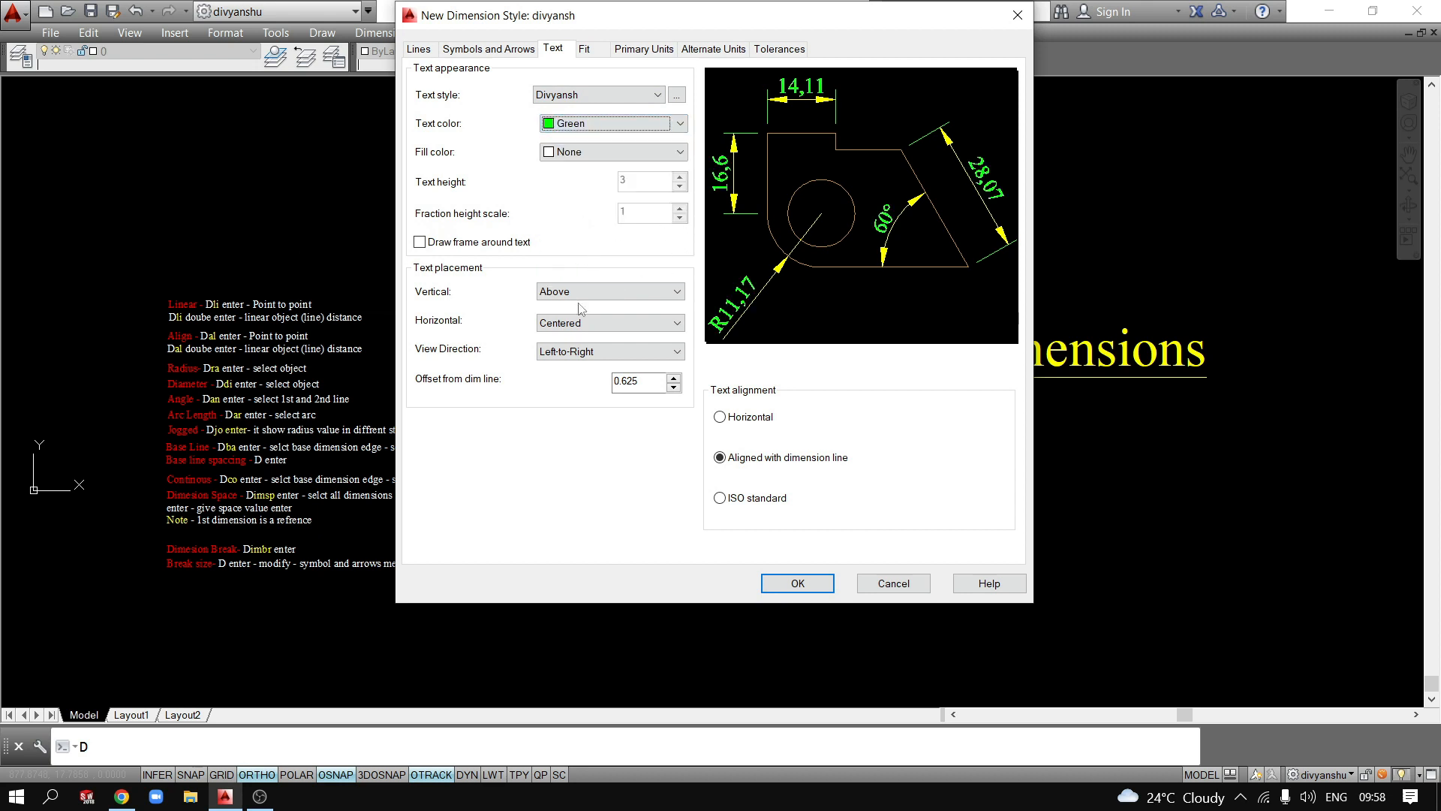
left_click(720, 498)
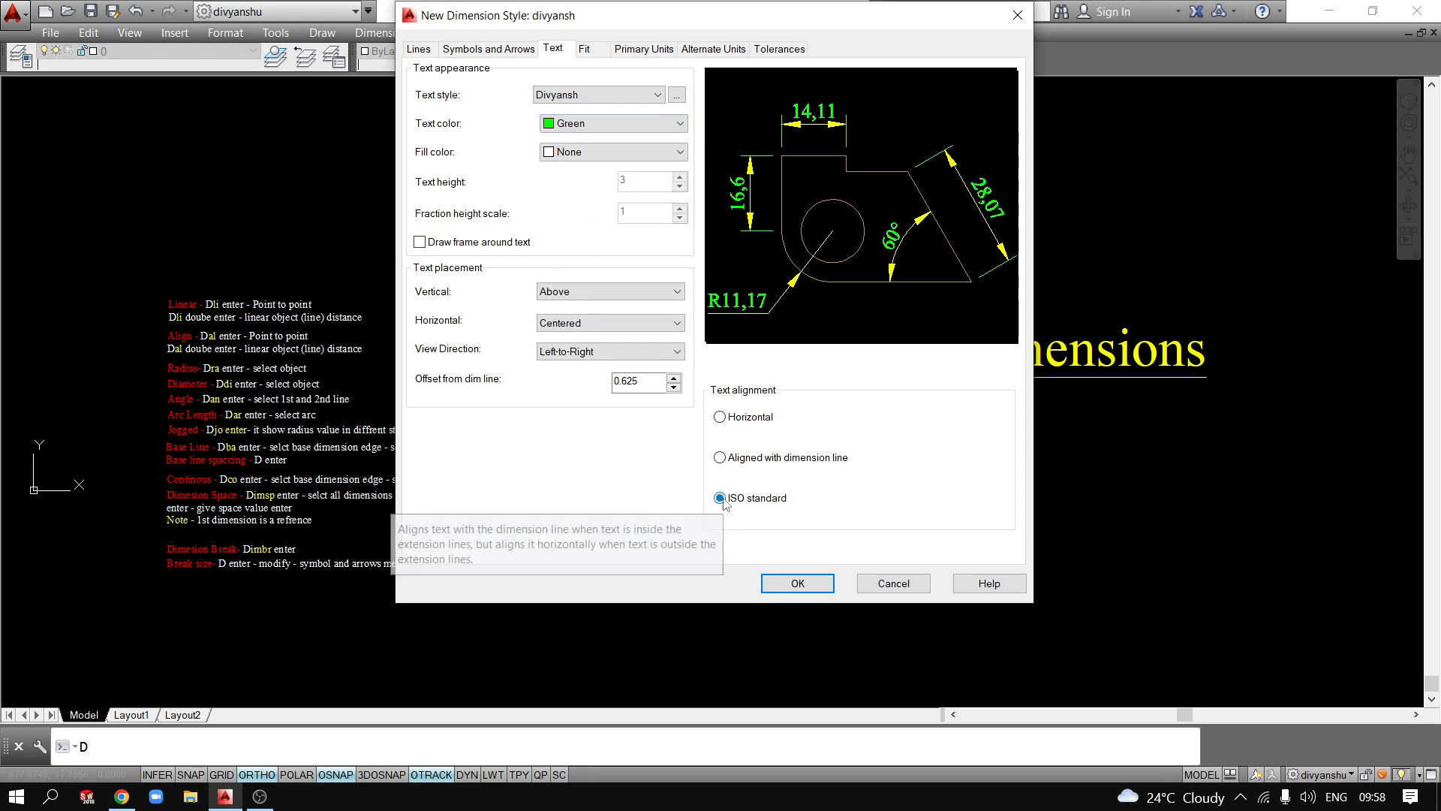
Try the Engineering and Architectural unit formats for the primary linear dimensions, and return to Decimal.
left_click(628, 60)
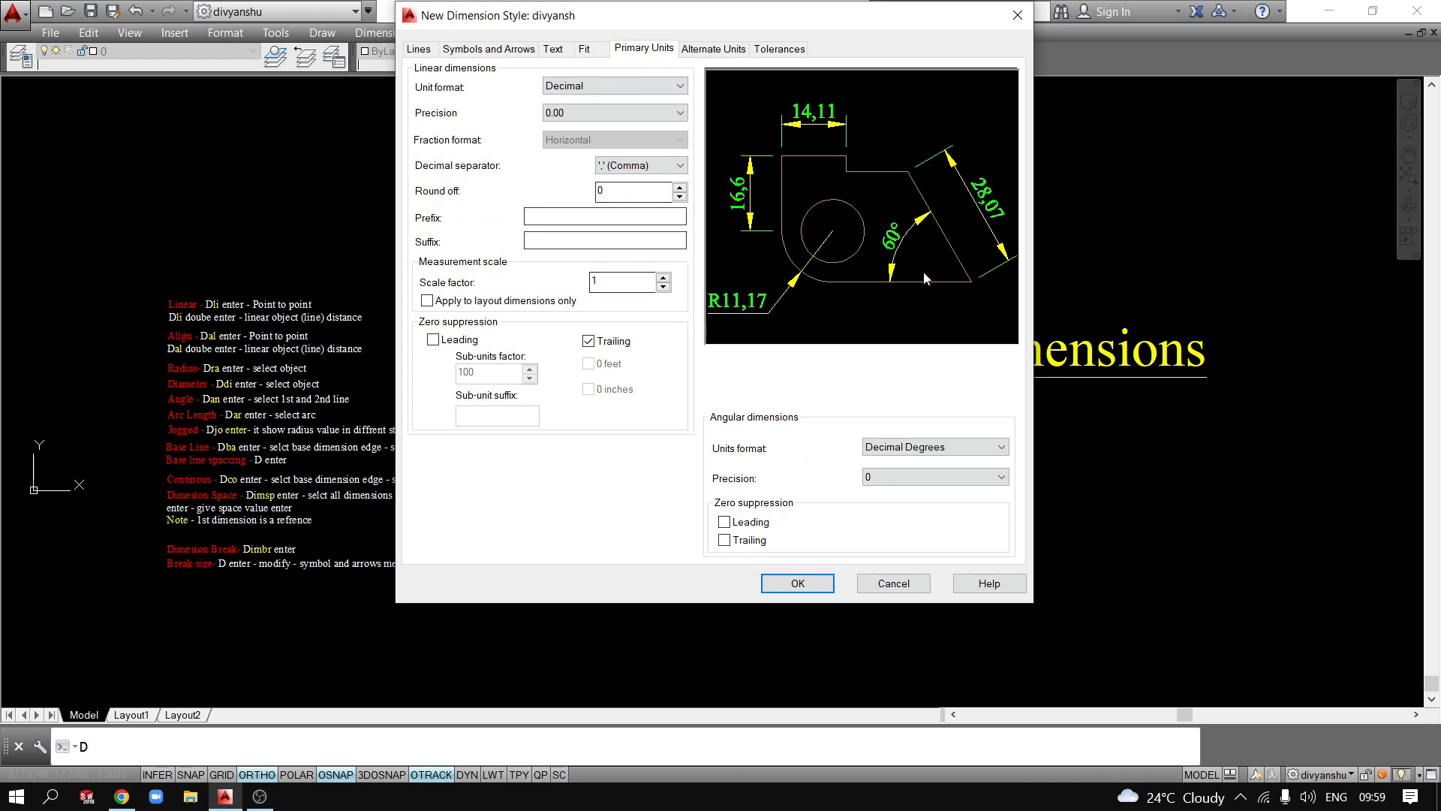
left_click(588, 88)
left_click(576, 123)
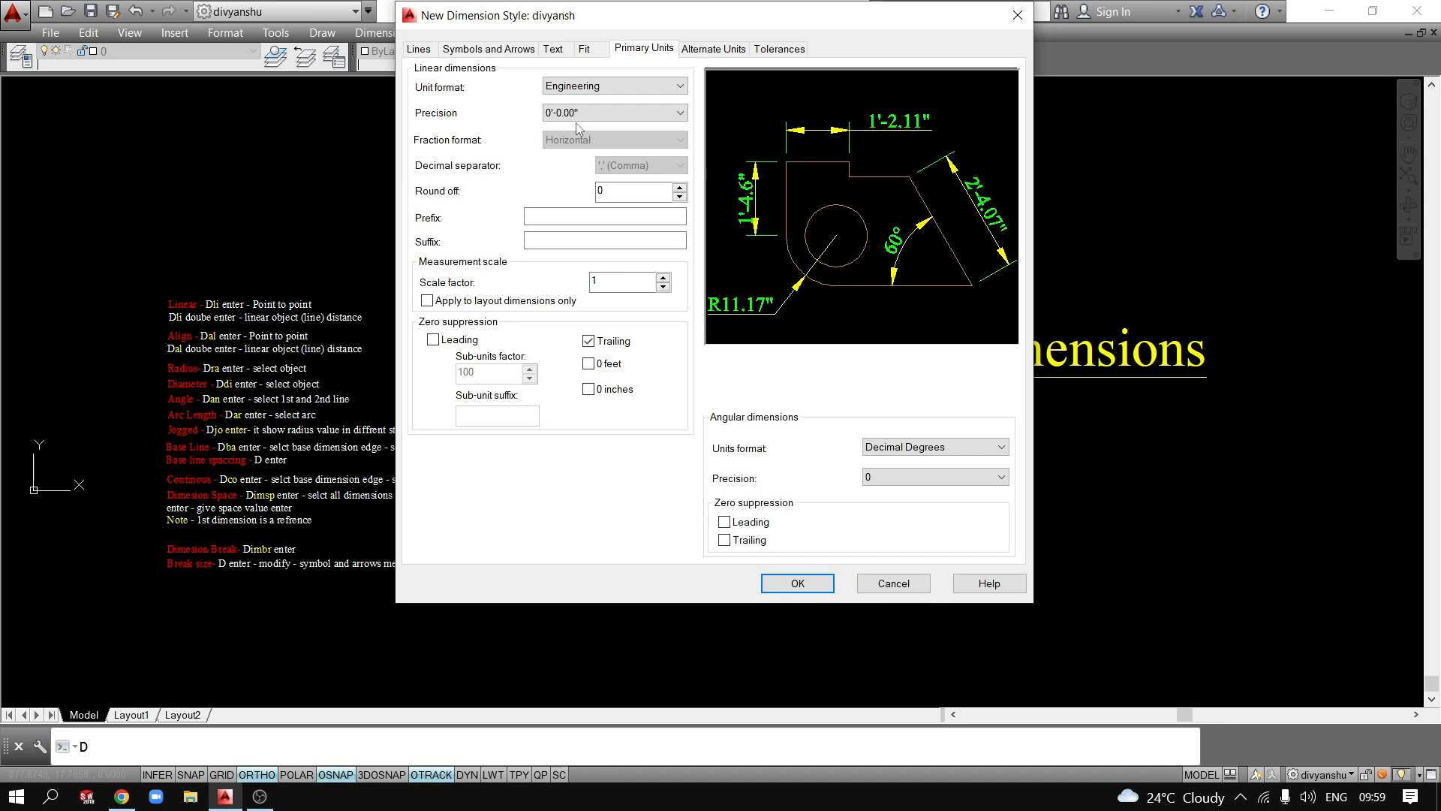
left_click(589, 86)
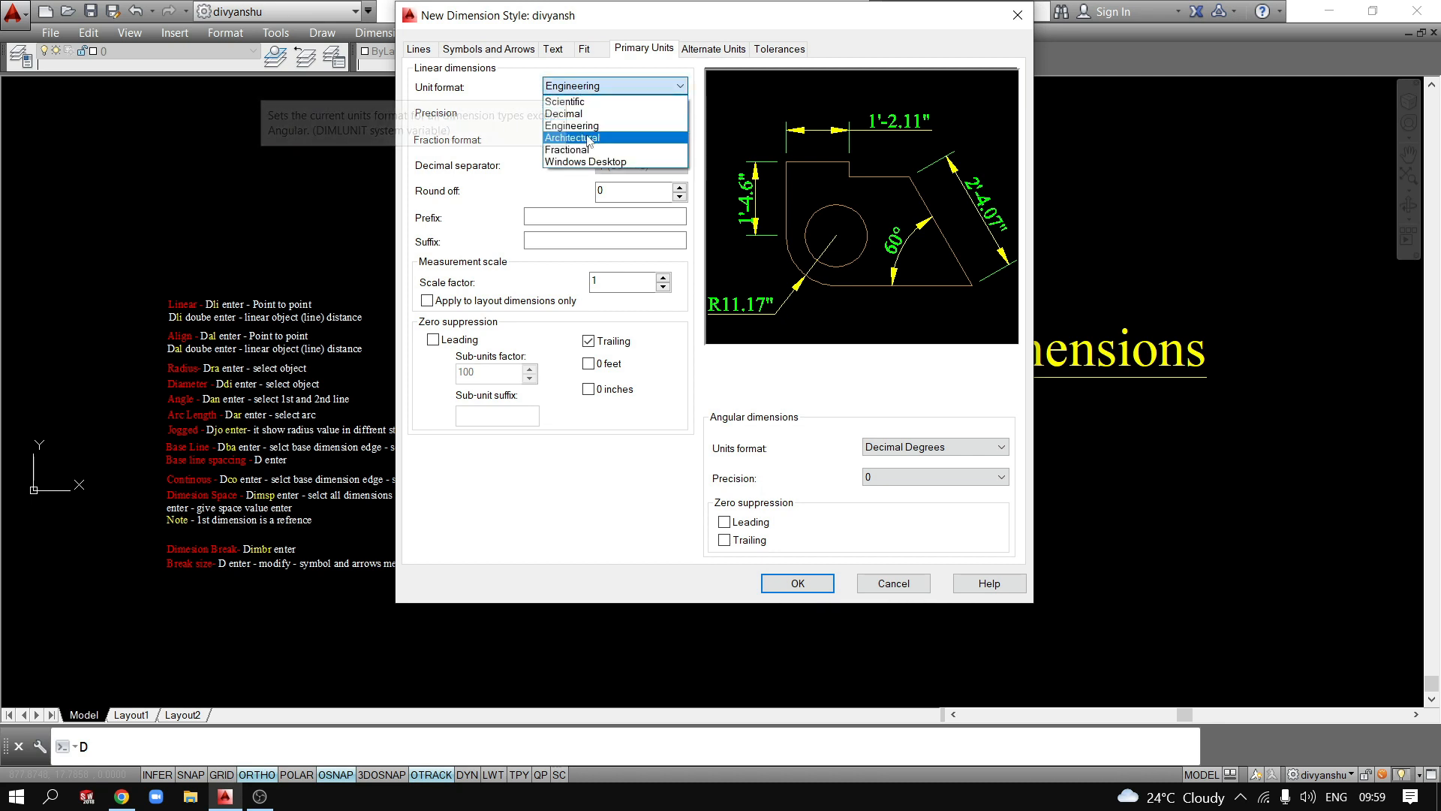
left_click(567, 138)
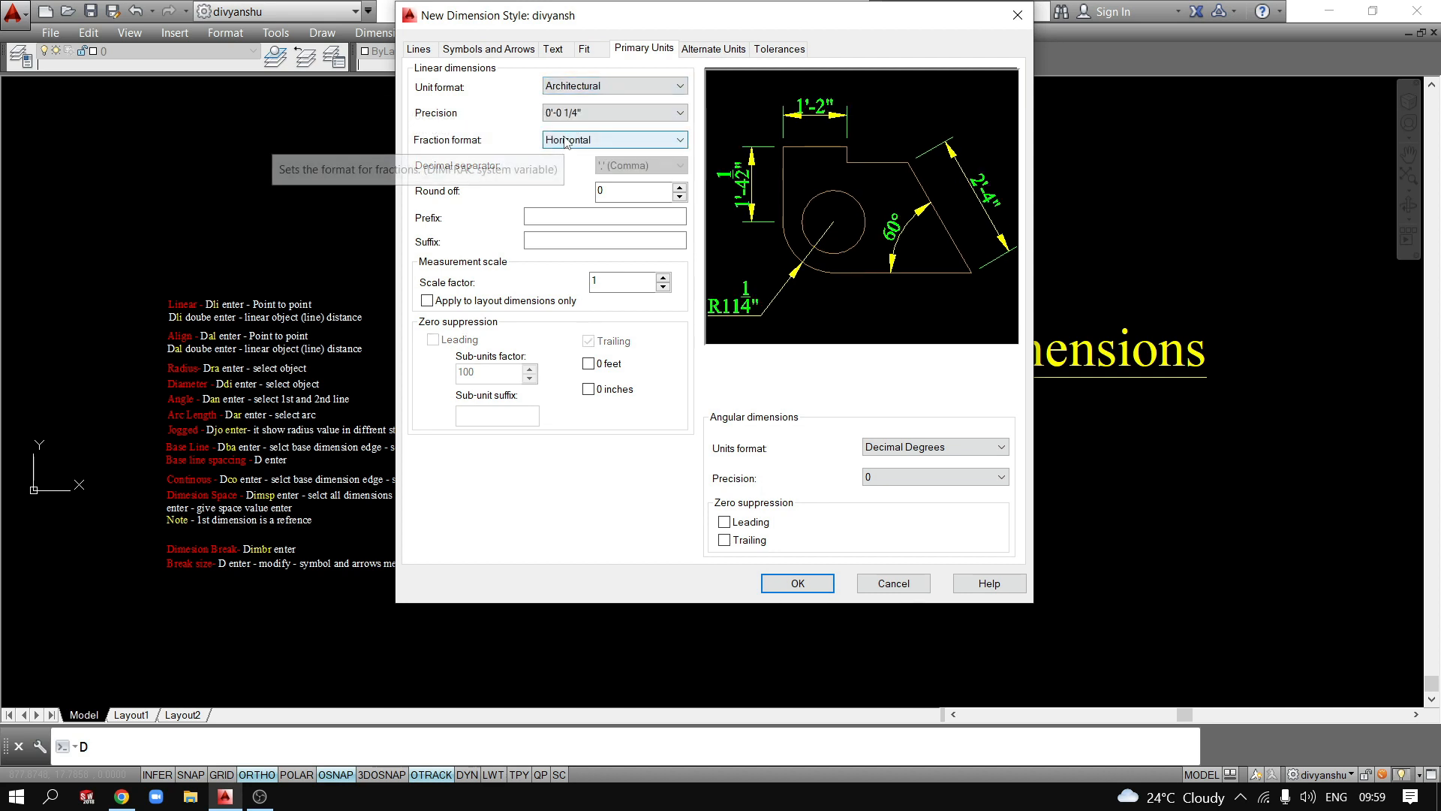
left_click(575, 87)
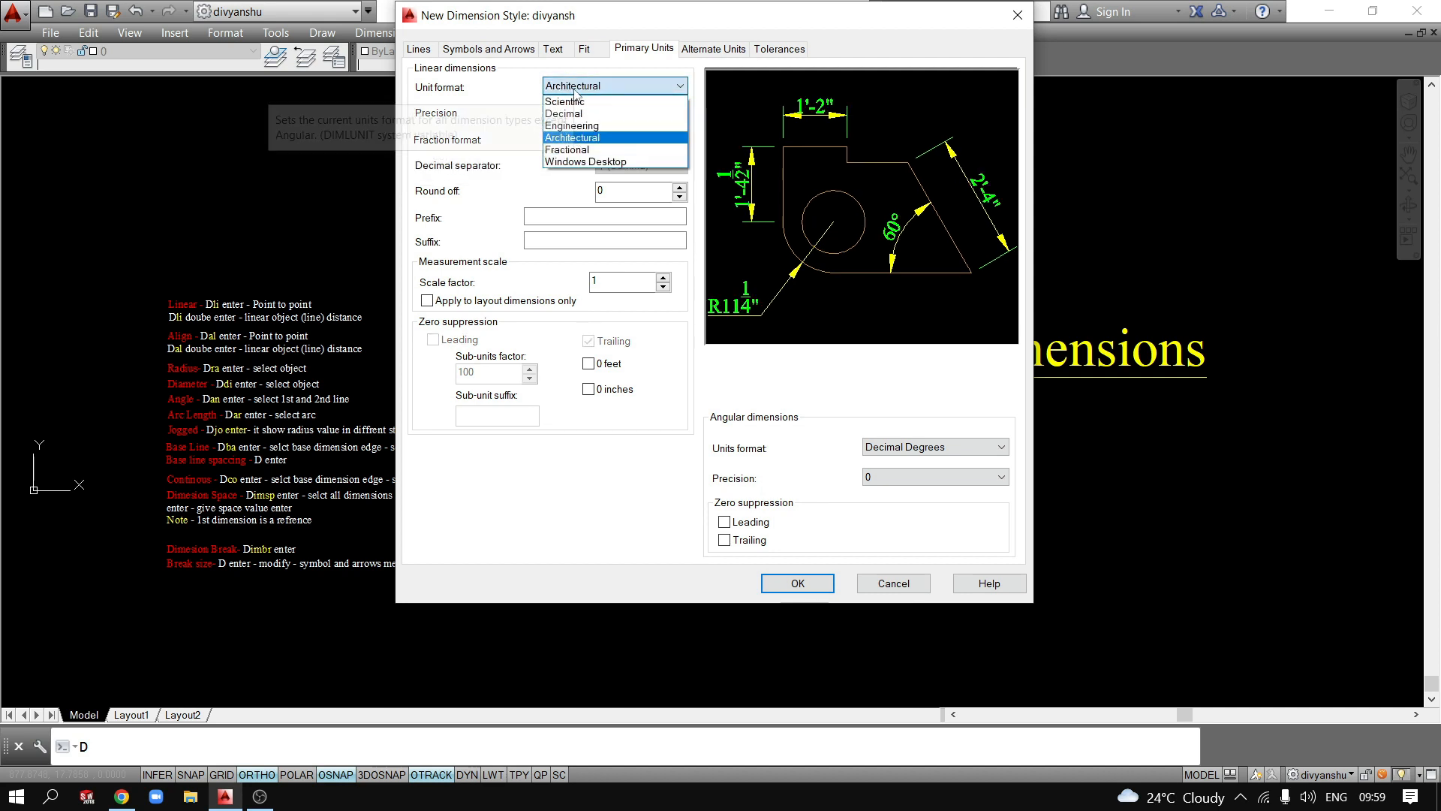
left_click(576, 113)
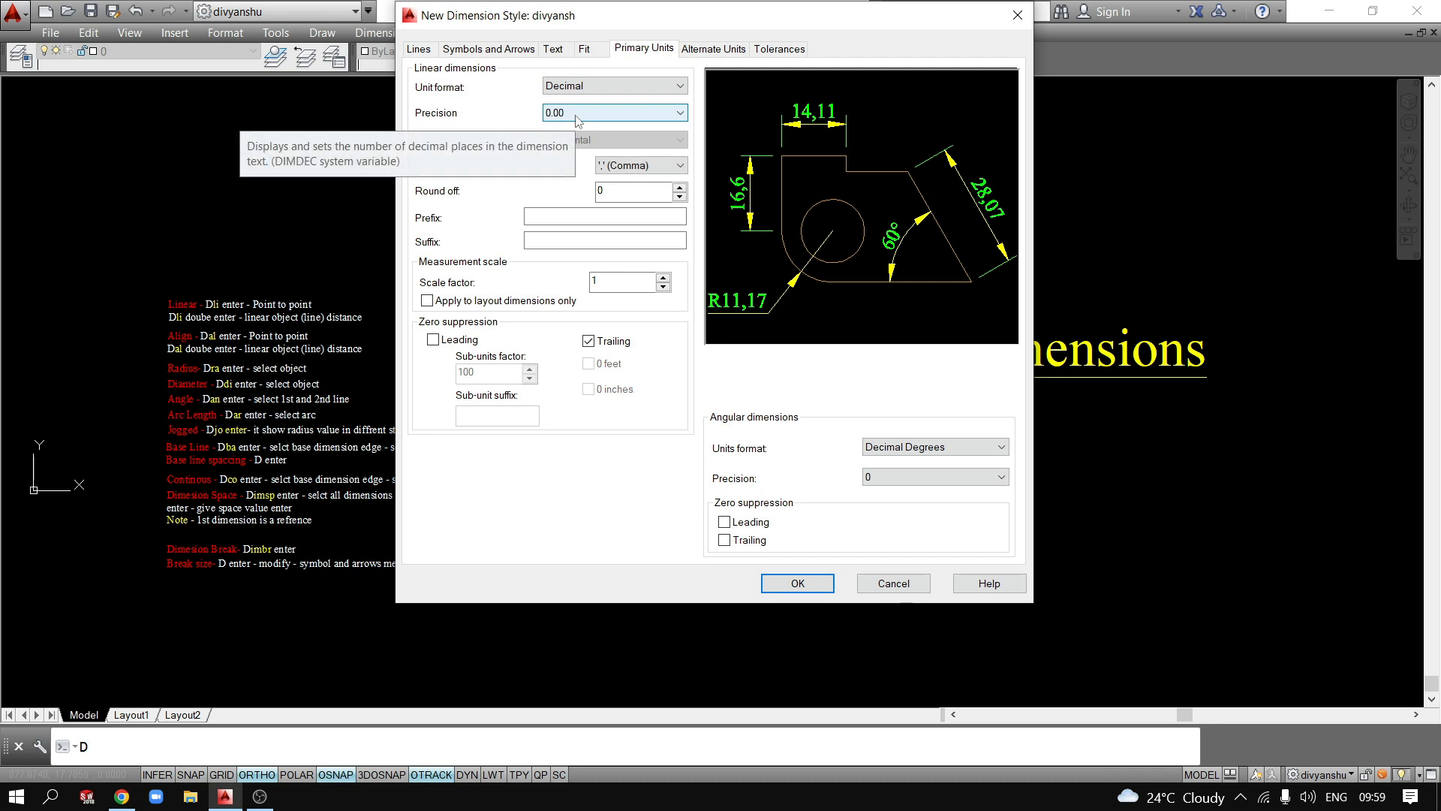
Try a linear dimension precision of 0.000, and restore it to 0.00.
left_click(571, 116)
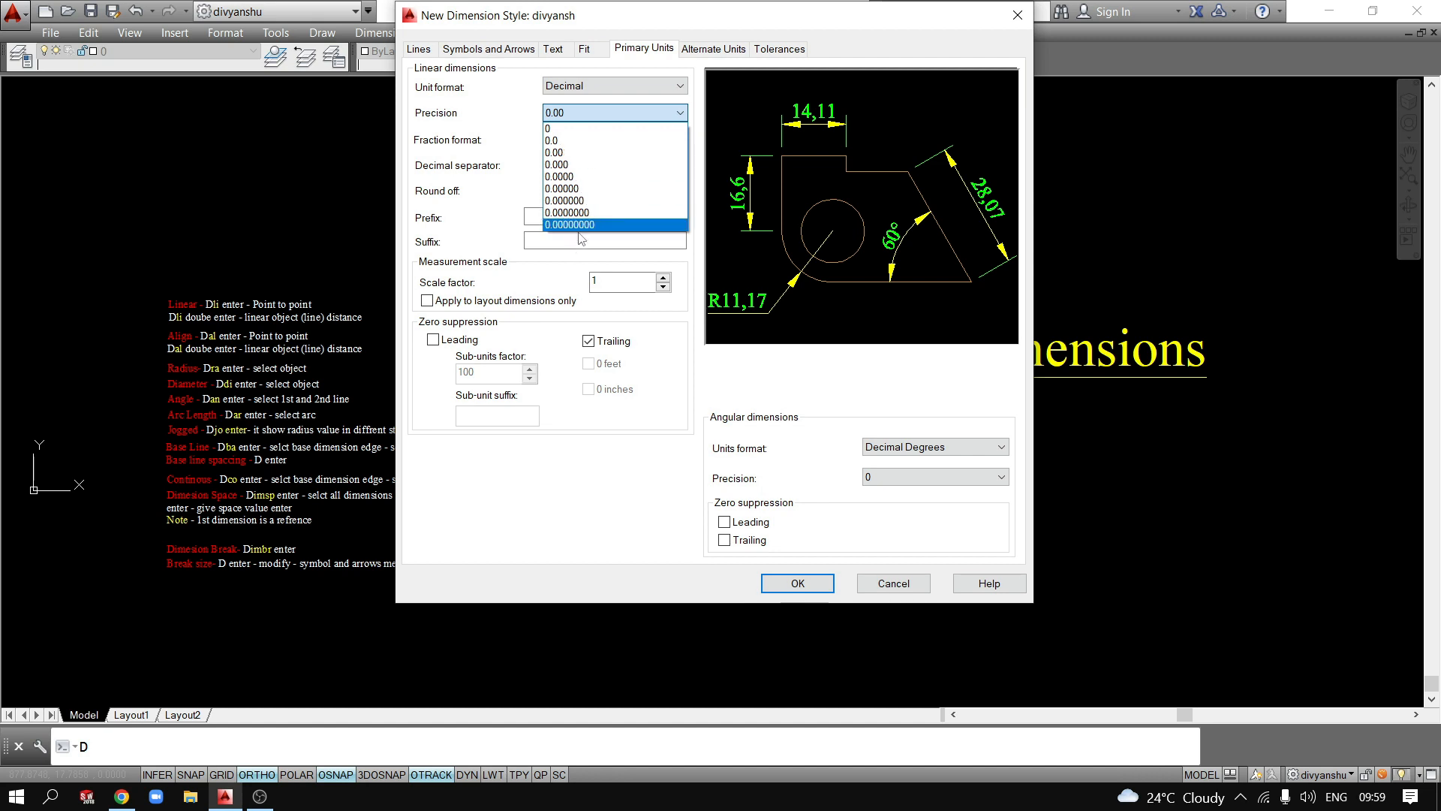
left_click(568, 166)
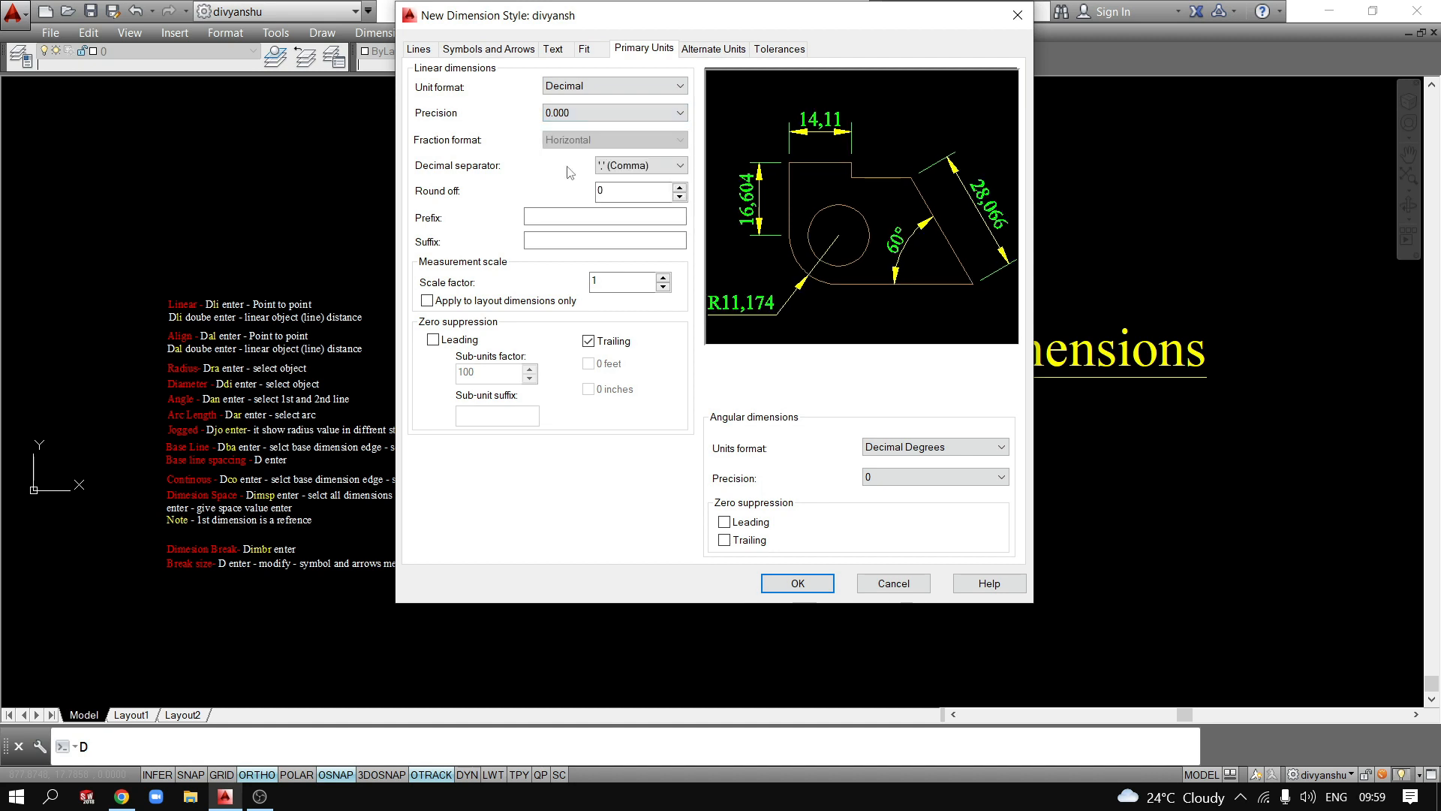
left_click(576, 120)
left_click(562, 152)
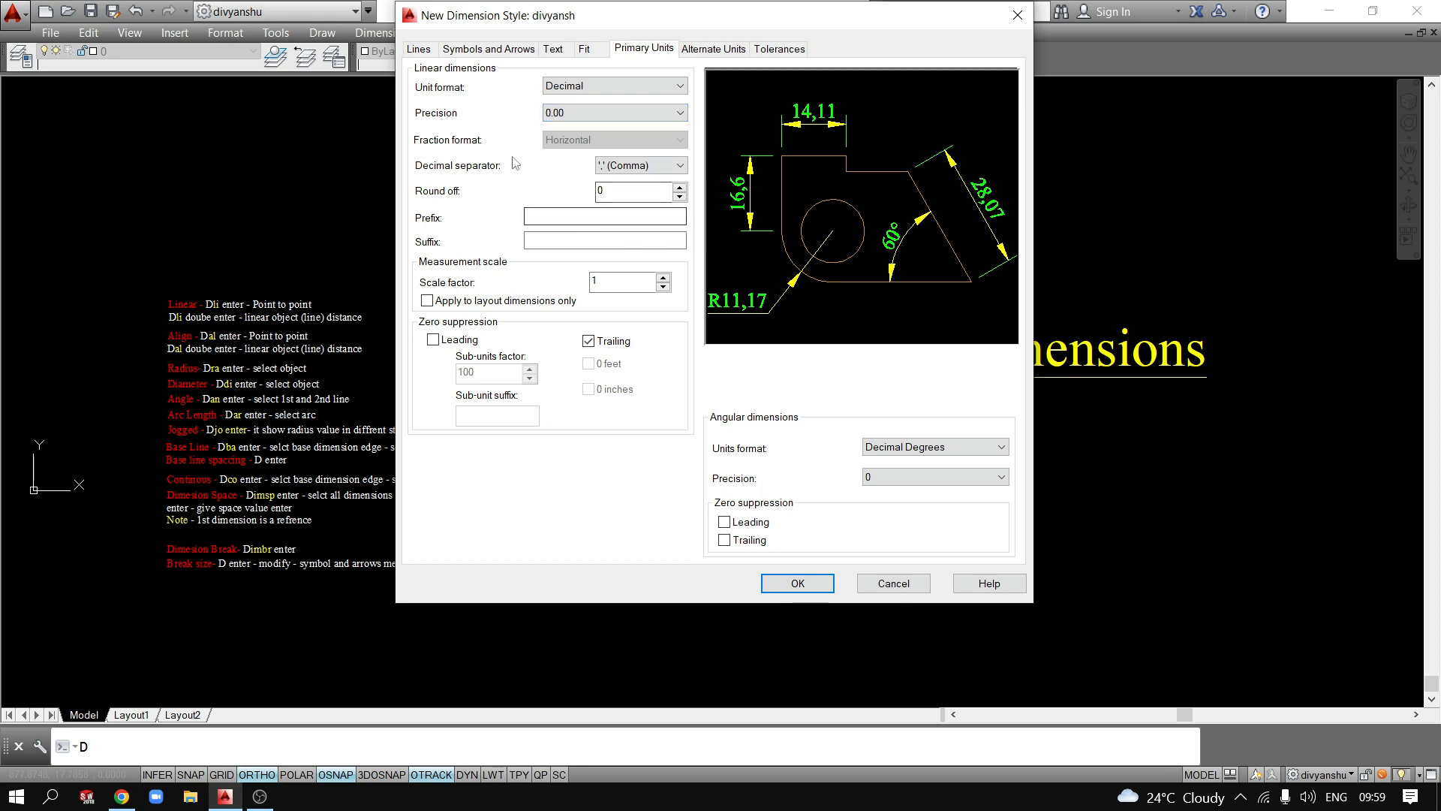
Try Period and Space as the decimal separator of the linear dimensions, and return to Comma.
left_click(642, 165)
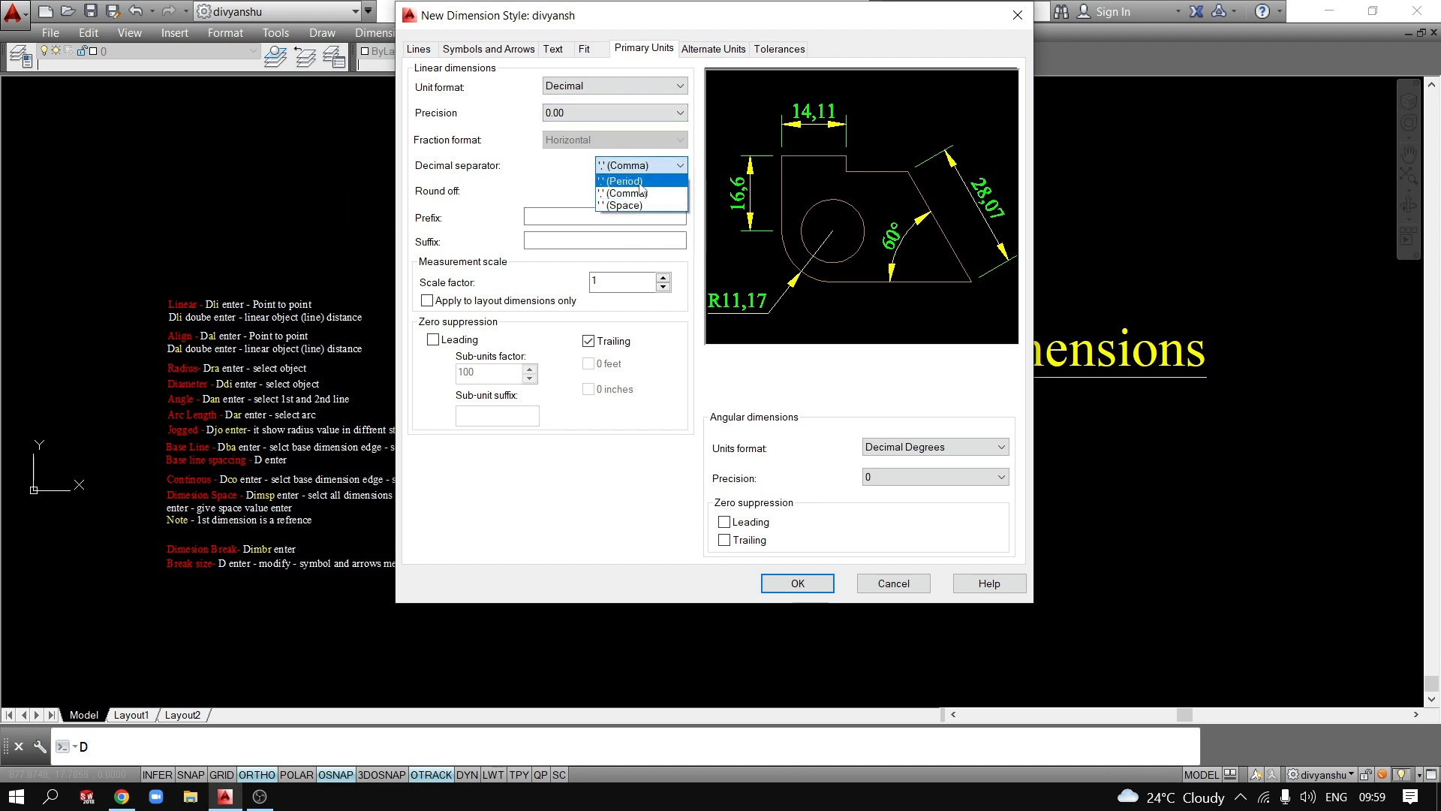
left_click(629, 187)
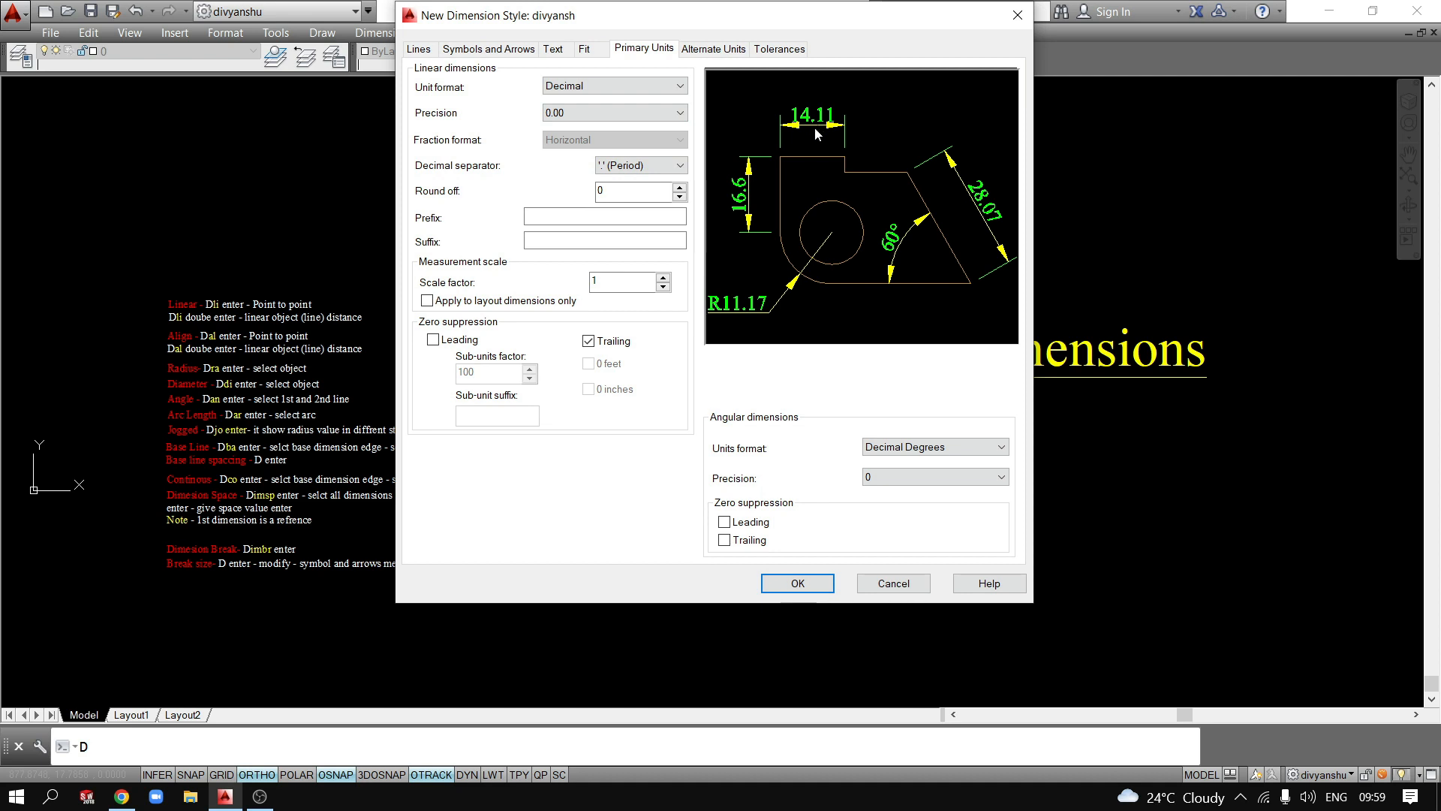
left_click(638, 165)
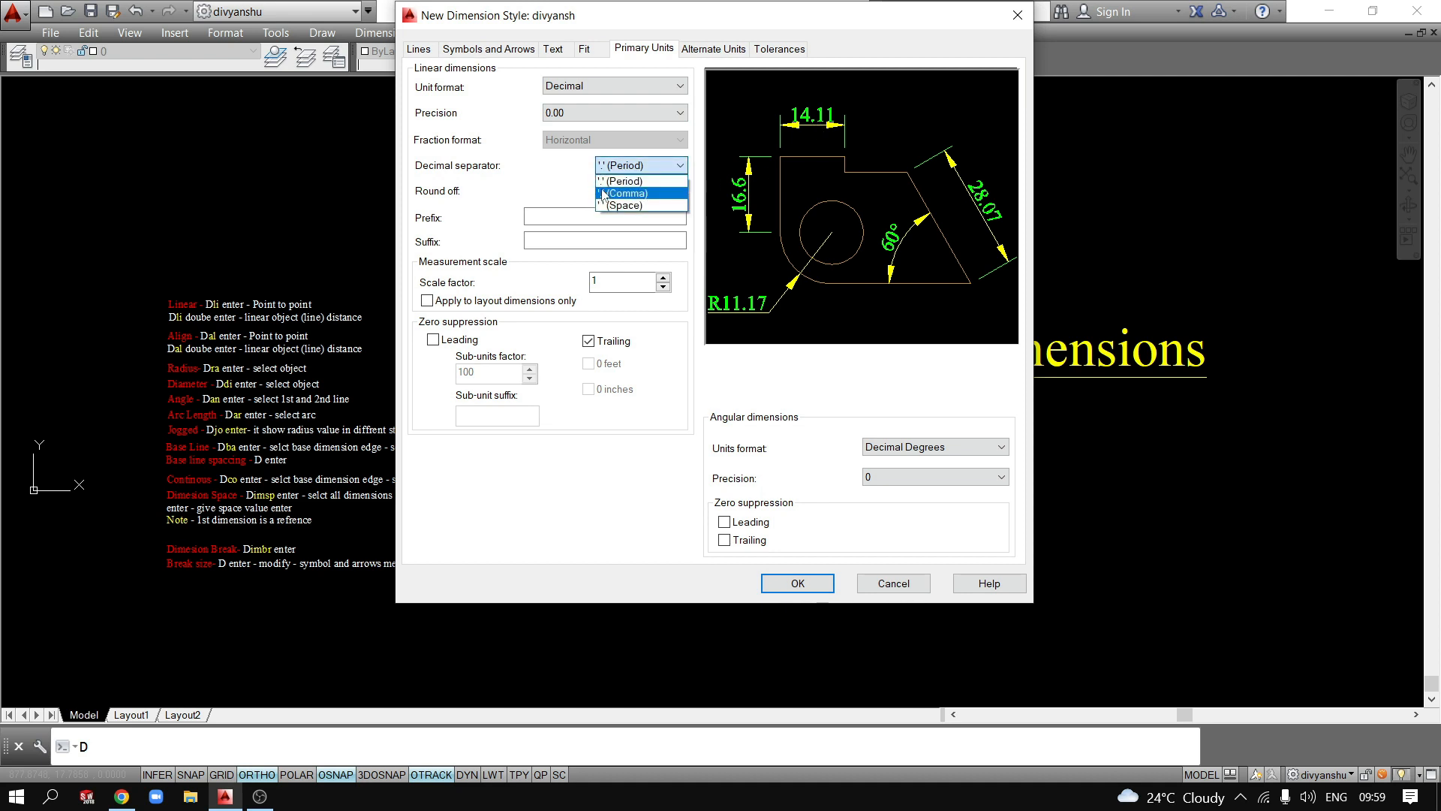
left_click(602, 189)
left_click(638, 165)
left_click(626, 202)
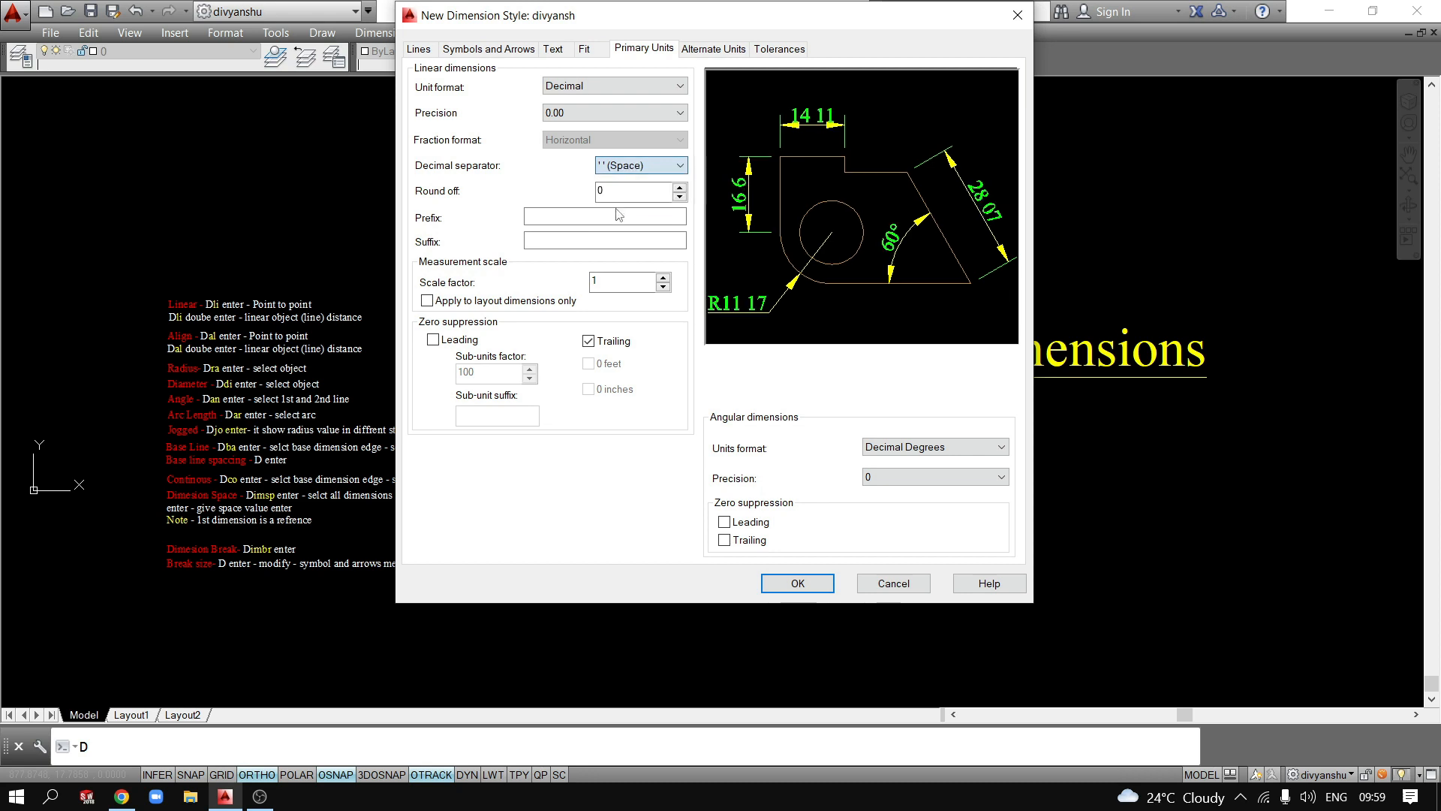
left_click(629, 166)
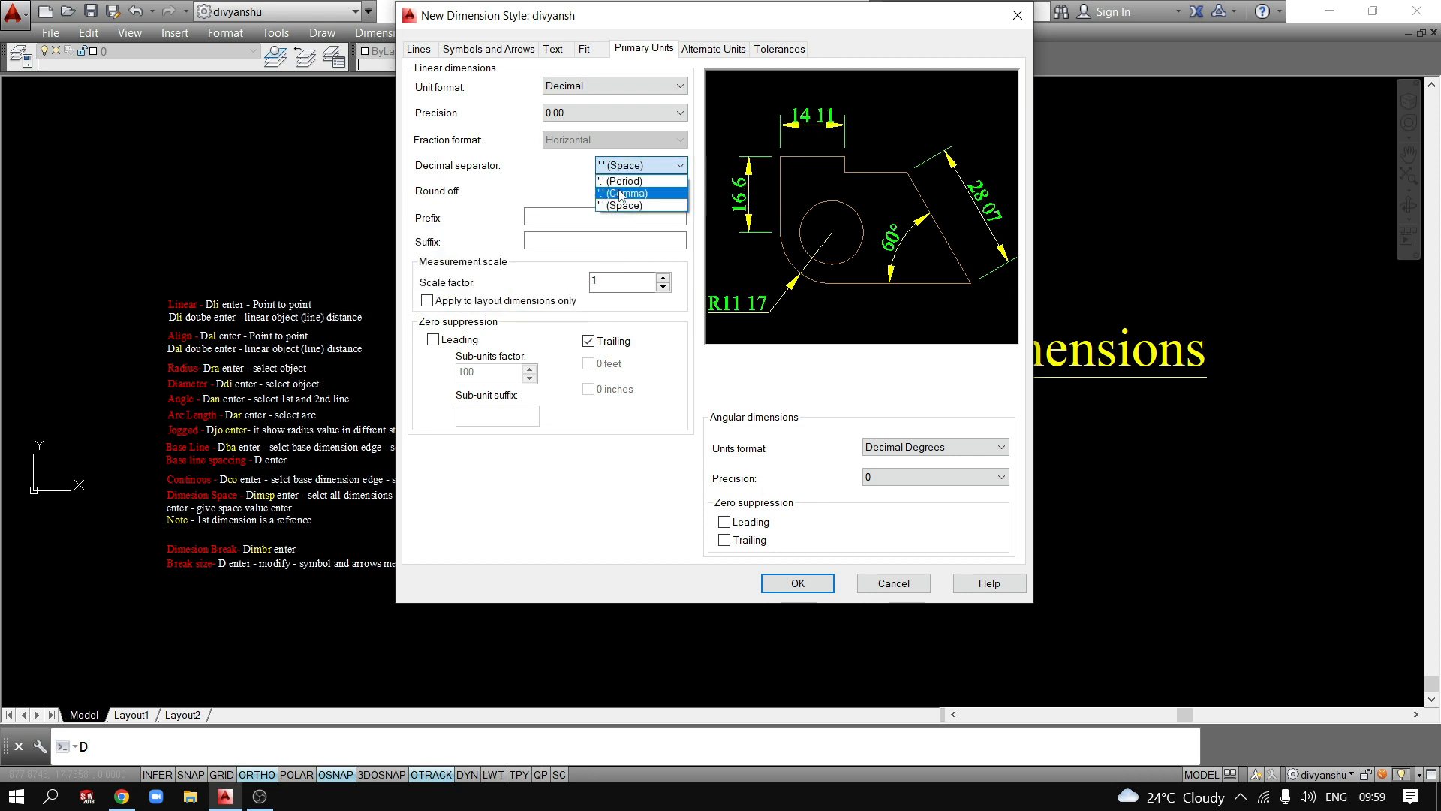
left_click(620, 190)
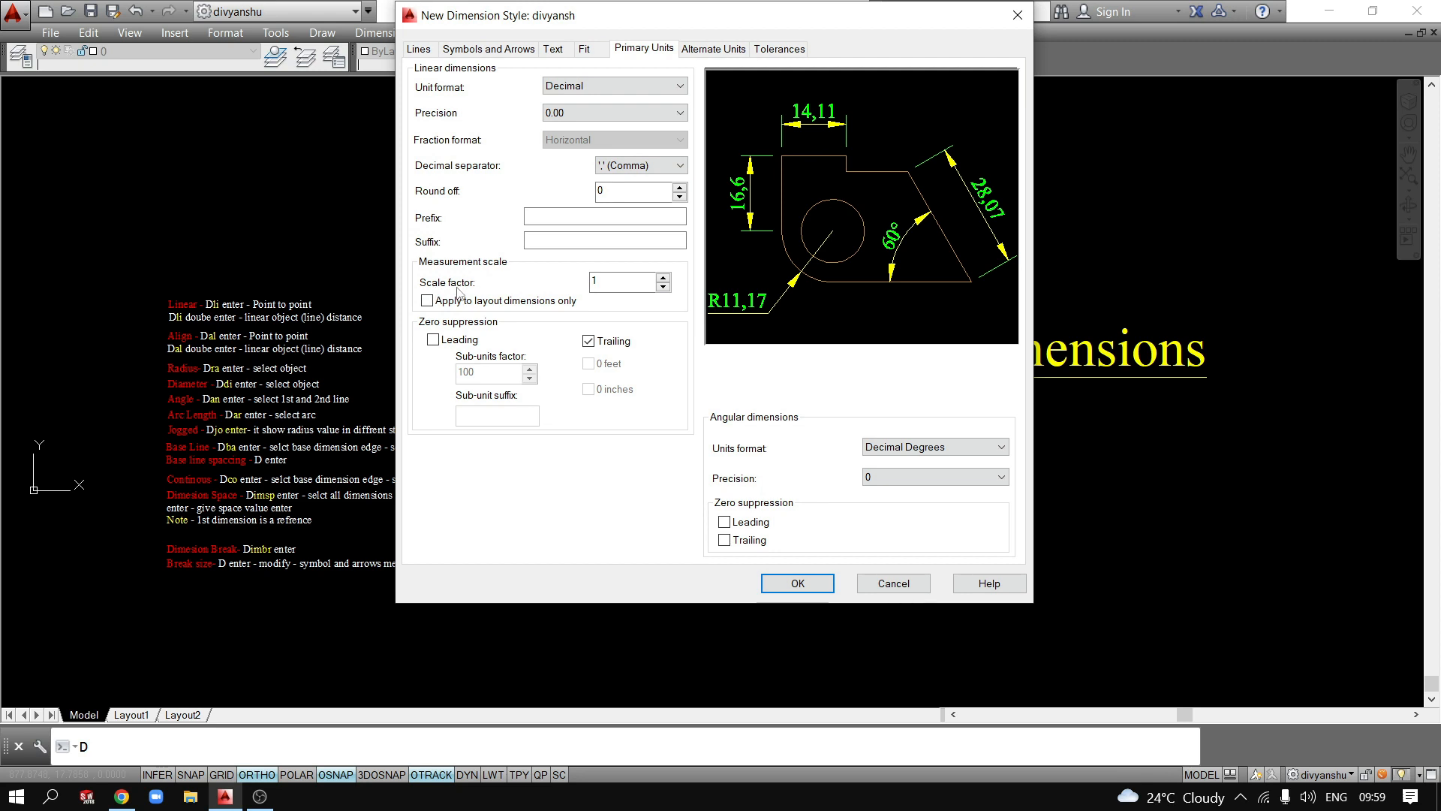
Try a measurement scale factor of 3 for the linear dimensions, and restore it to 1.
left_click_drag(606, 284, 411, 280)
type("2")
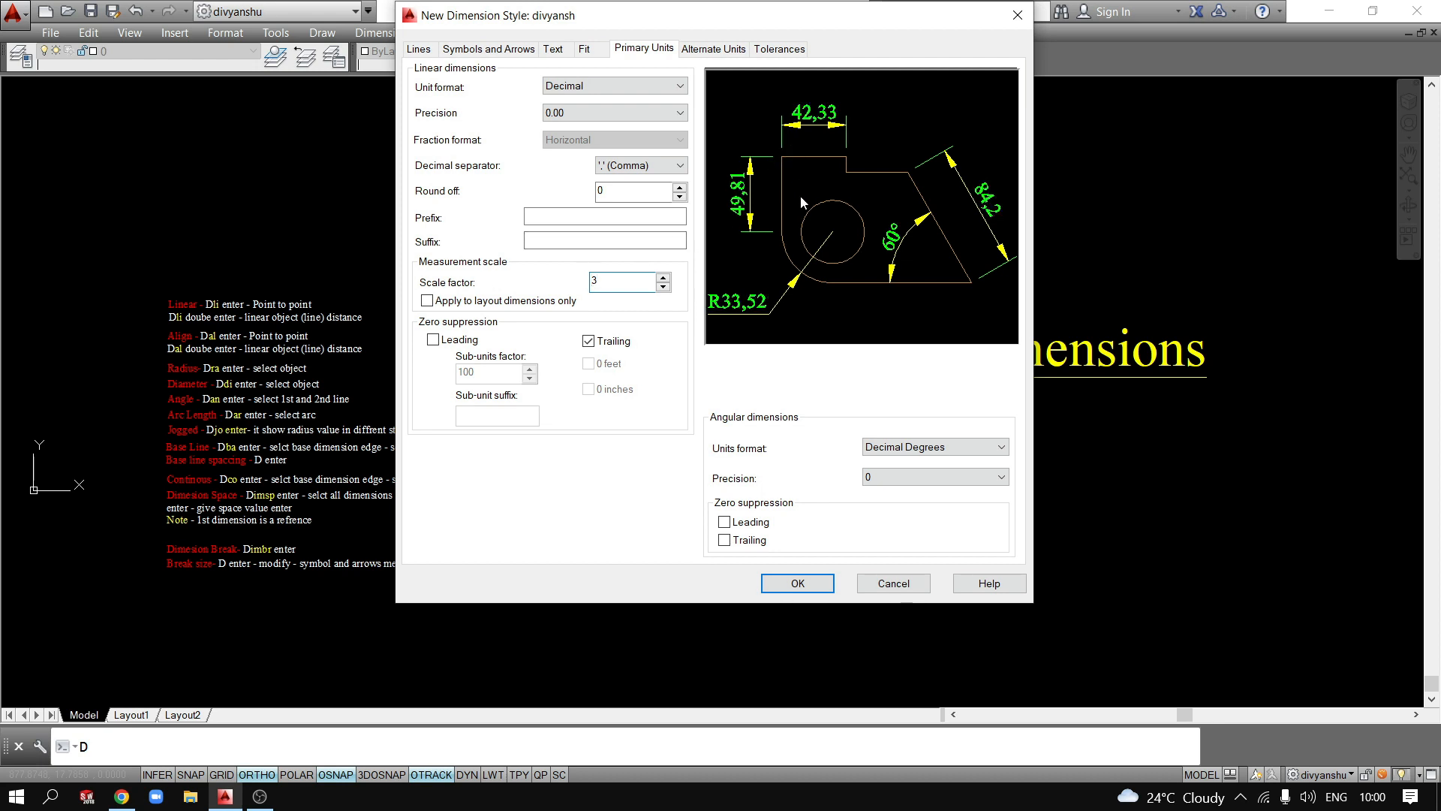
left_click_drag(624, 282, 566, 280)
type("1")
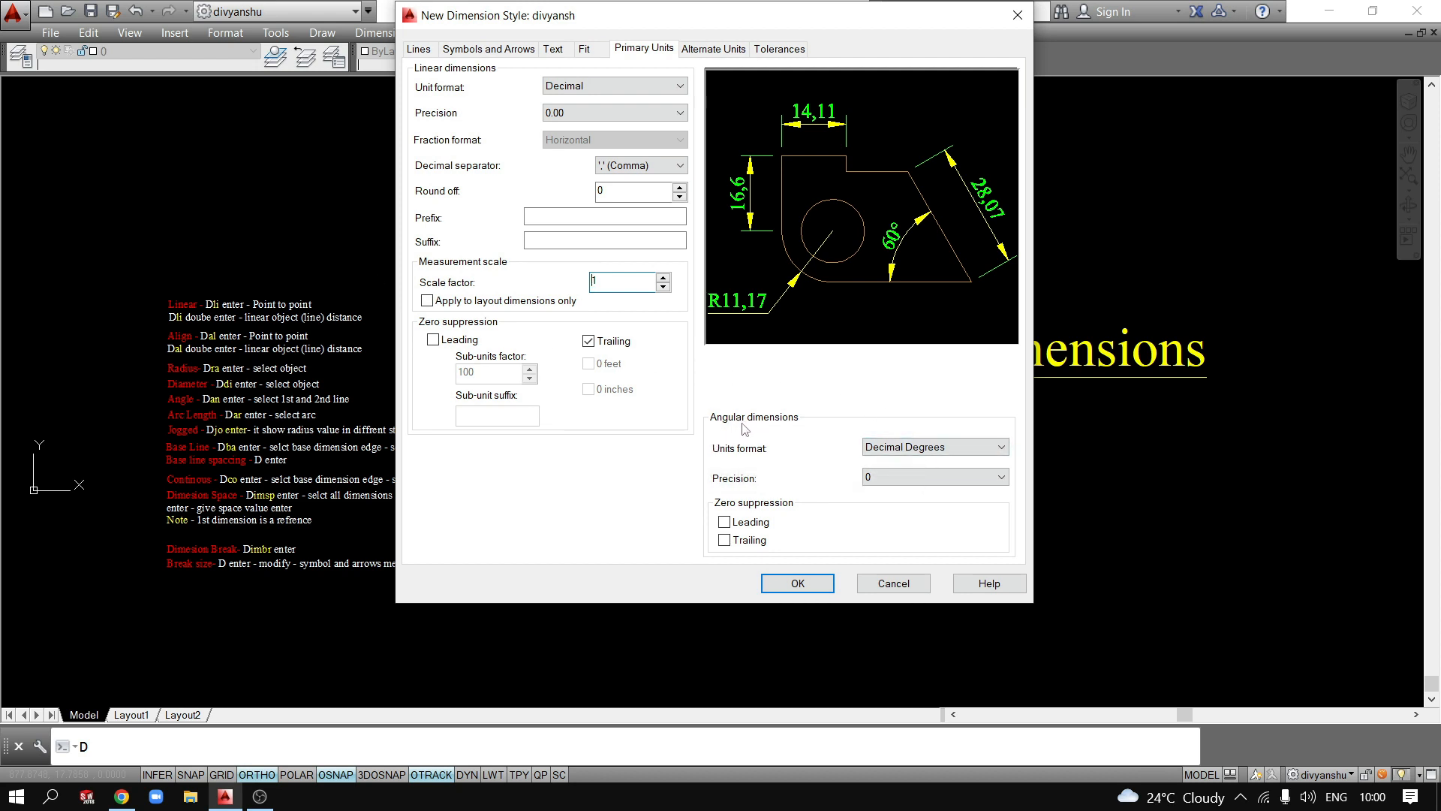
Try precisions of 0.000 and 0.0 for the angular dimensions.
left_click(904, 477)
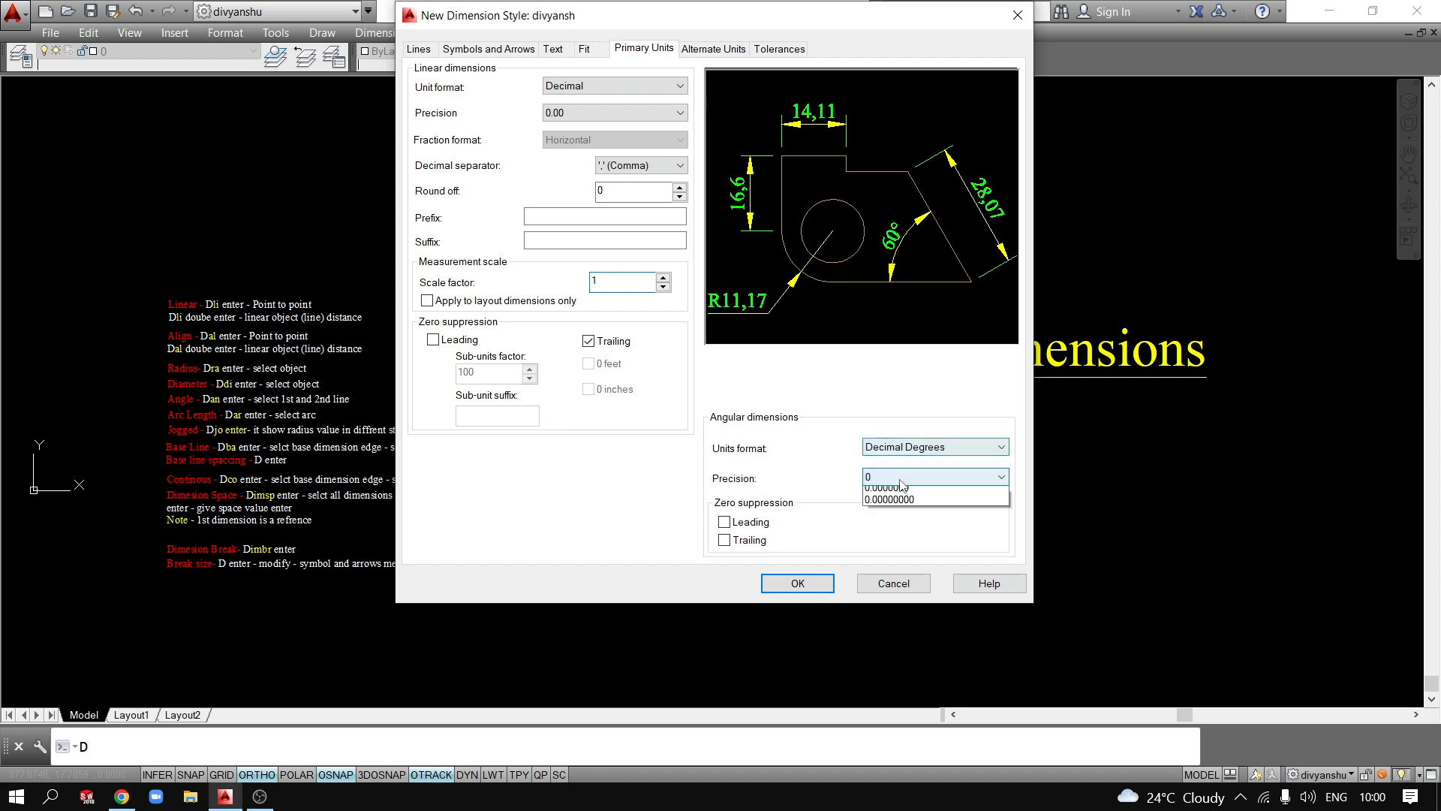
left_click(894, 529)
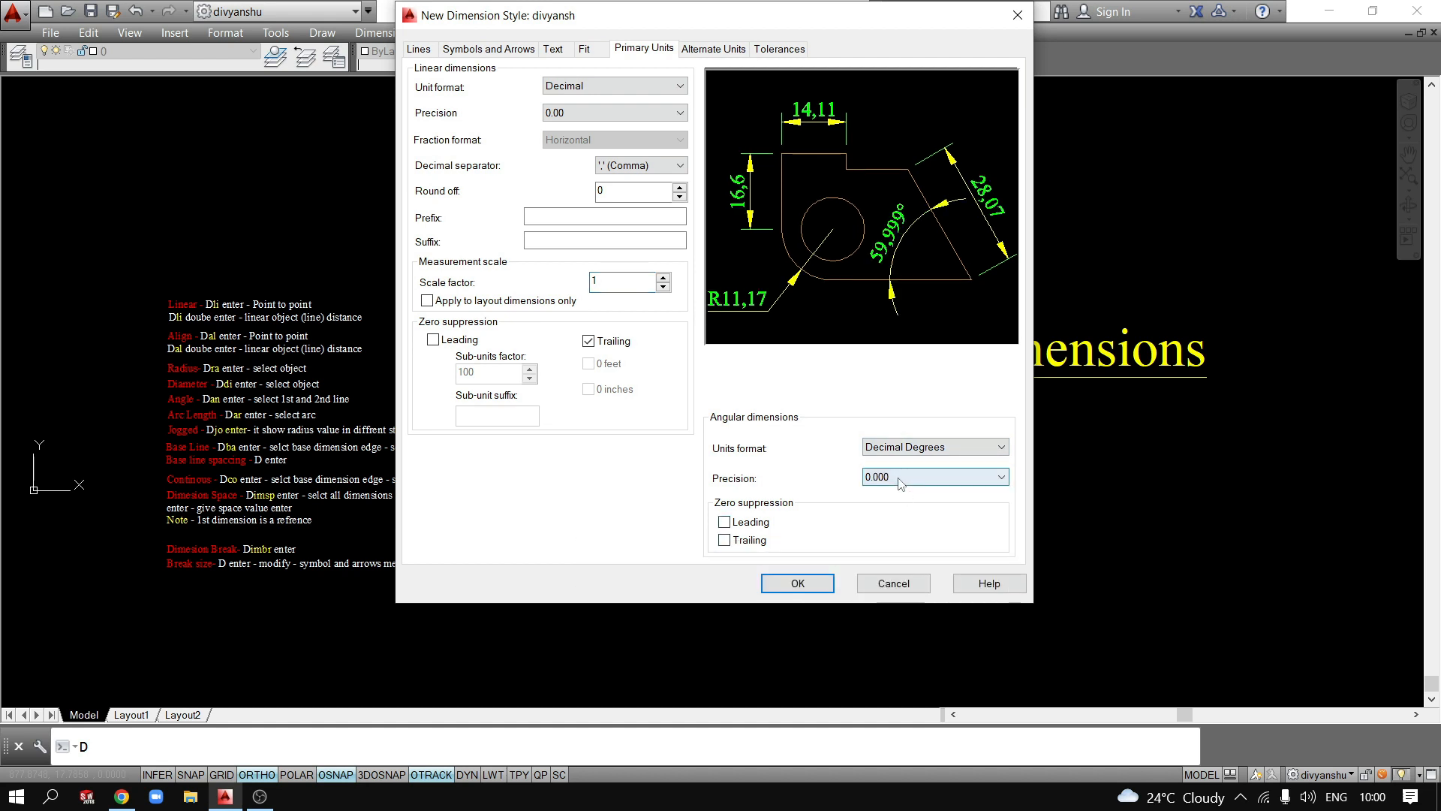
left_click(900, 477)
left_click(887, 489)
left_click(885, 478)
scroll(886, 496, "up", 3)
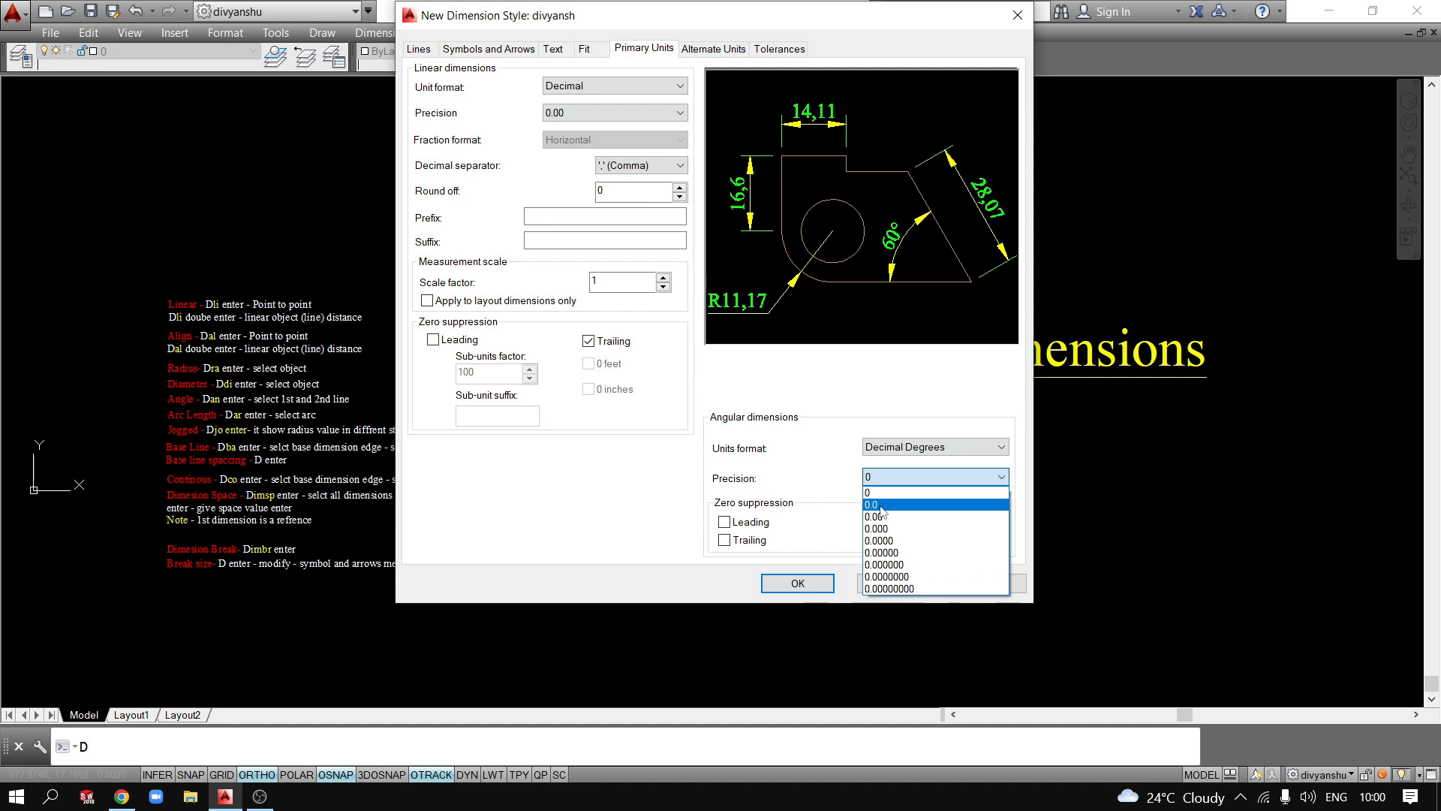
left_click(883, 506)
left_click(882, 478)
left_click(876, 503)
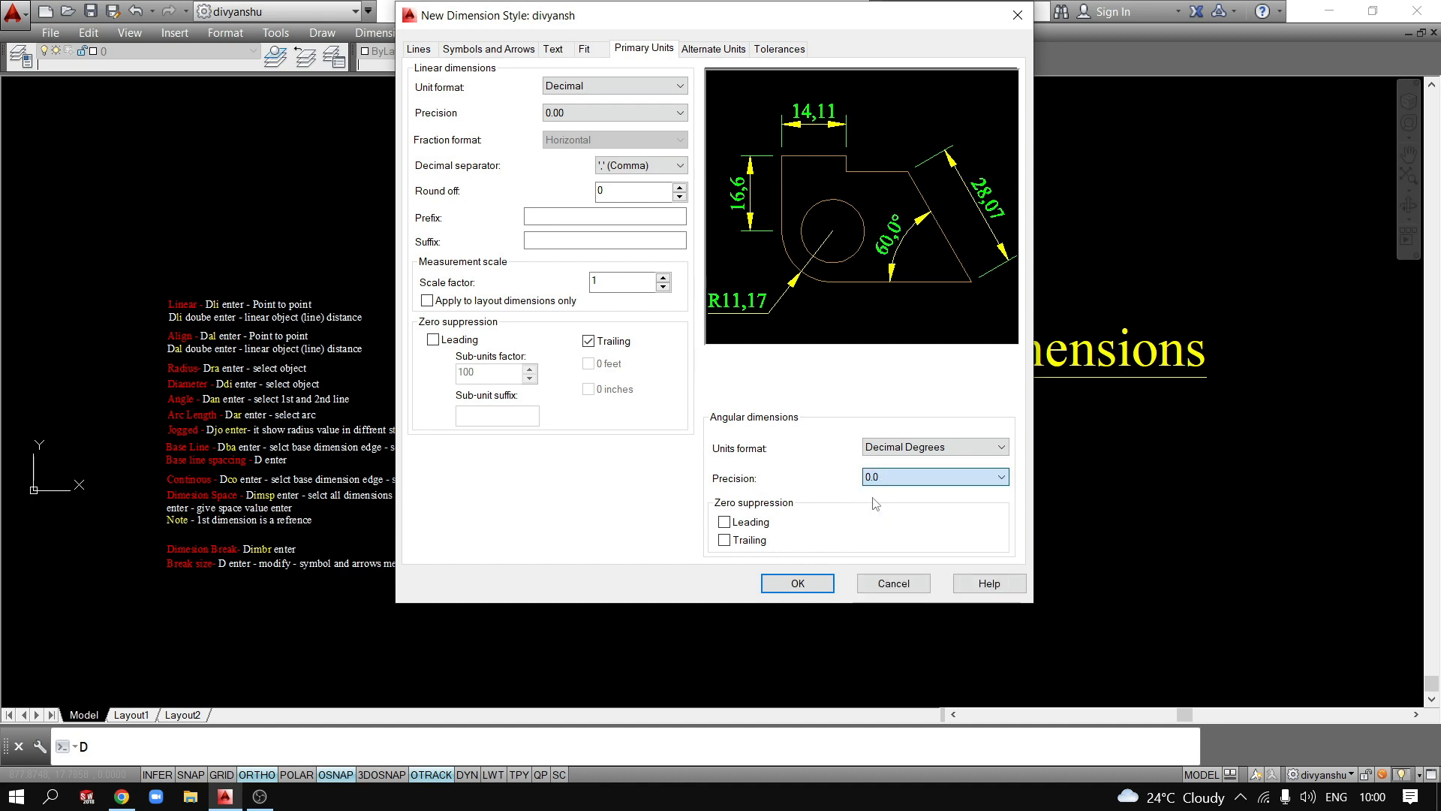
Try Degrees Minutes Seconds, Radians and Gradians as the angular units format, and return to Decimal Degrees.
left_click(884, 447)
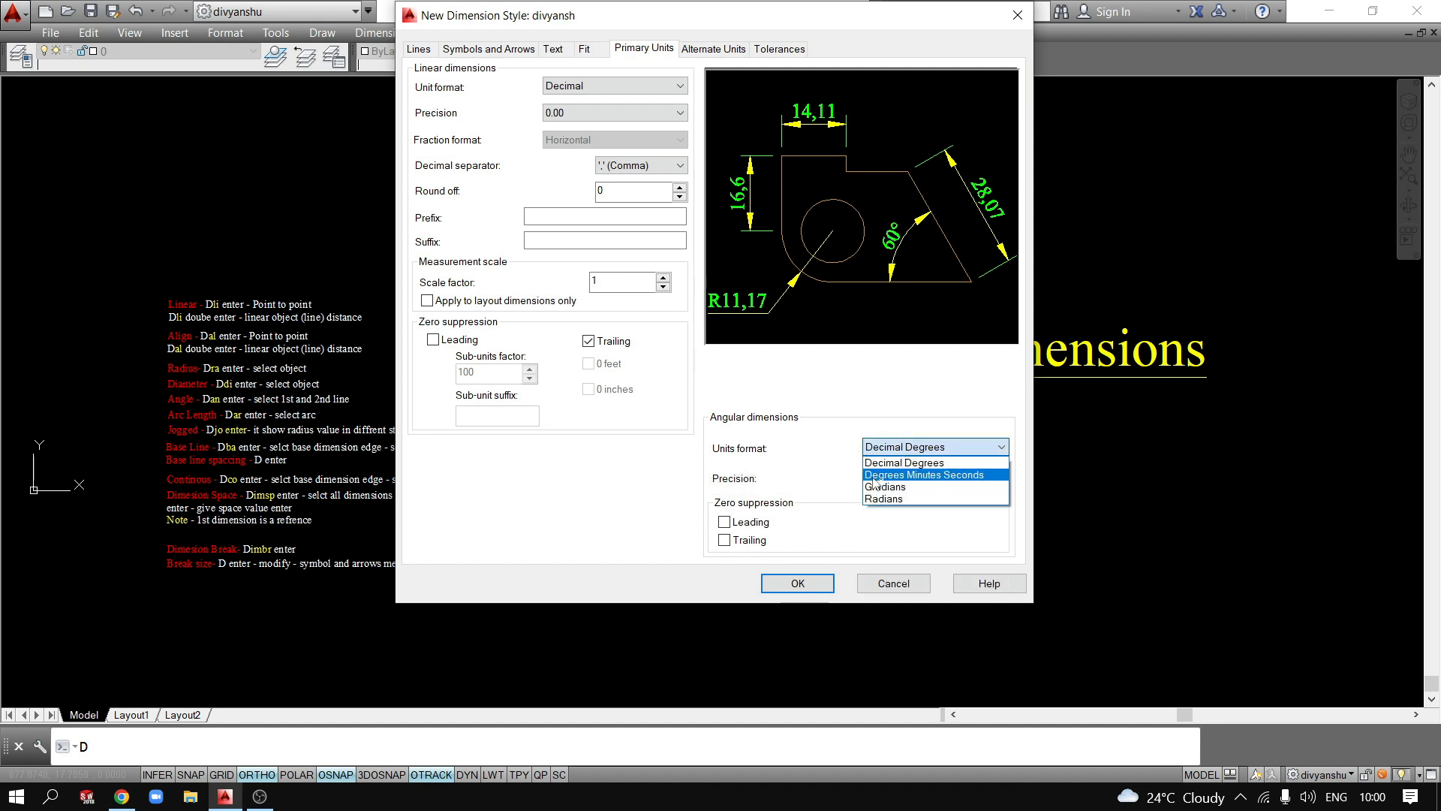
left_click(873, 476)
left_click(893, 448)
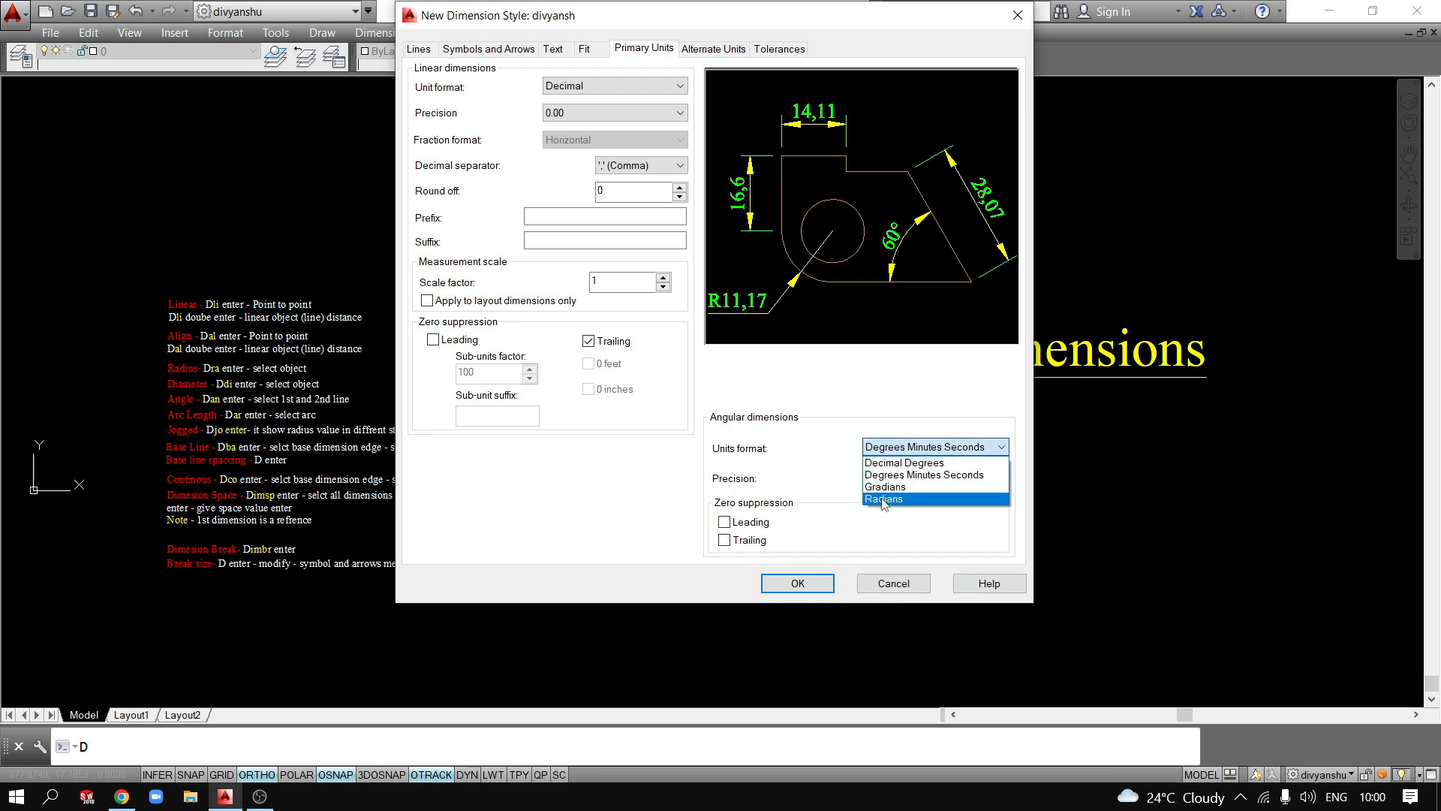
left_click(884, 499)
left_click(884, 449)
left_click(878, 486)
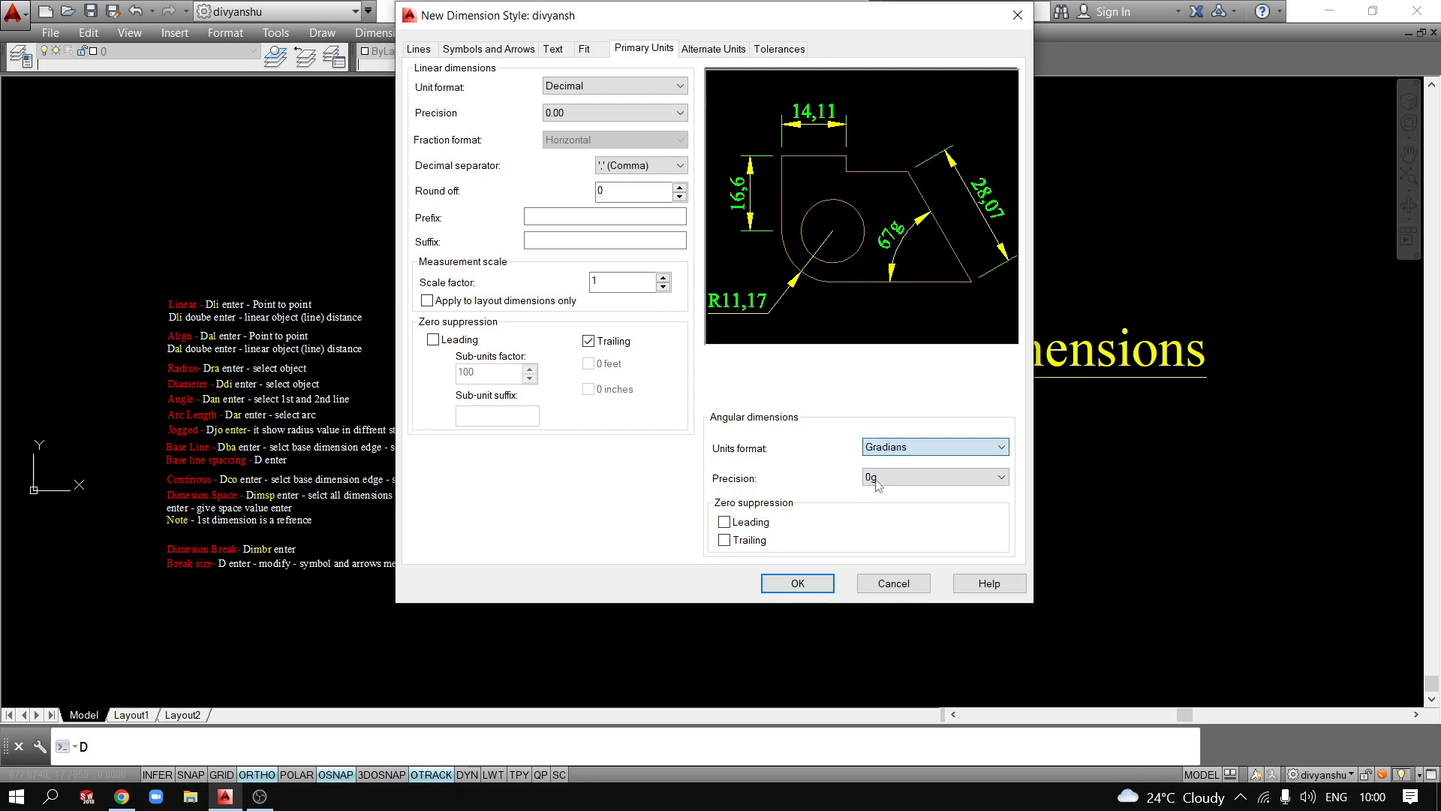
left_click(885, 448)
left_click(881, 460)
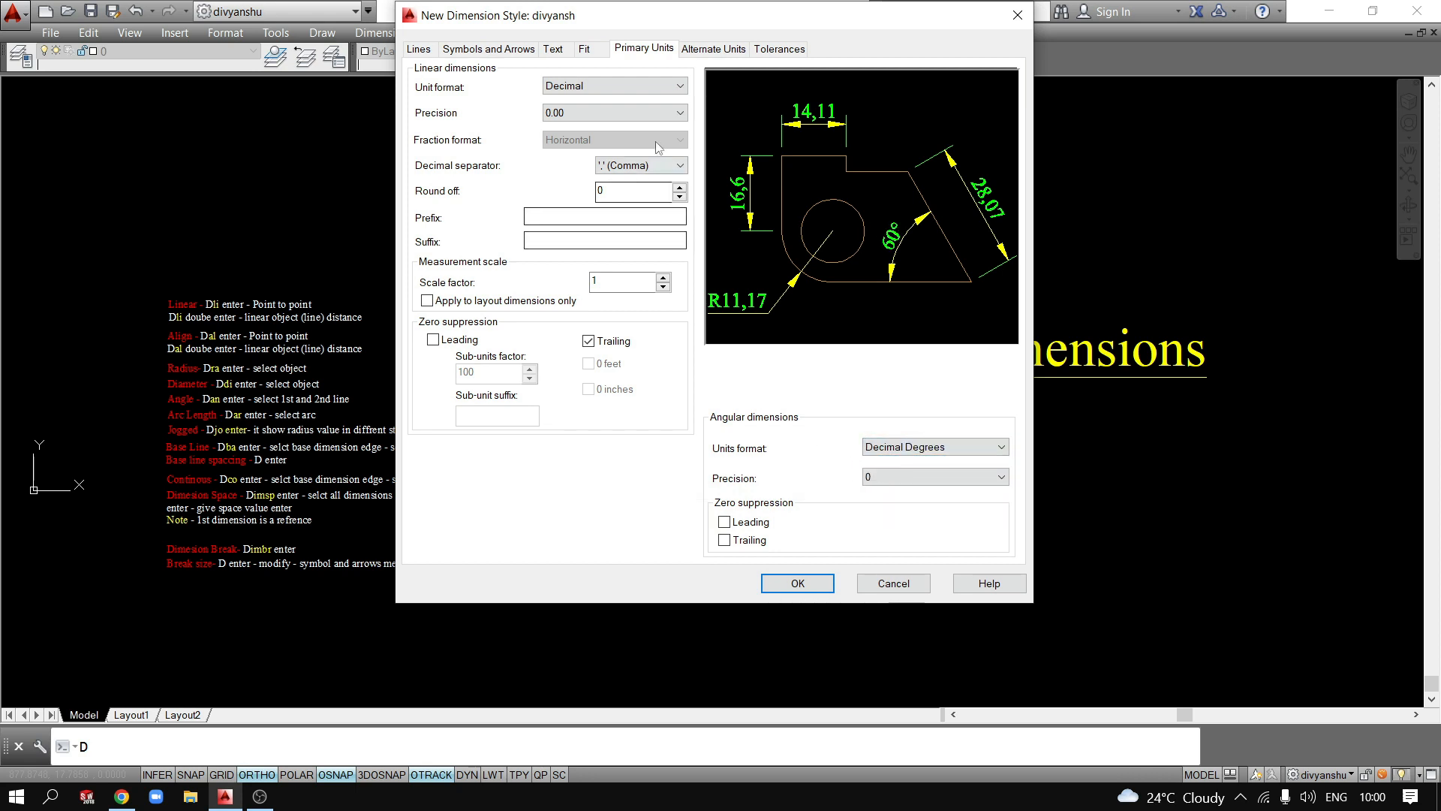
Enable the display of alternate units in the dimension style and set their unit format to Engineering.
left_click(710, 51)
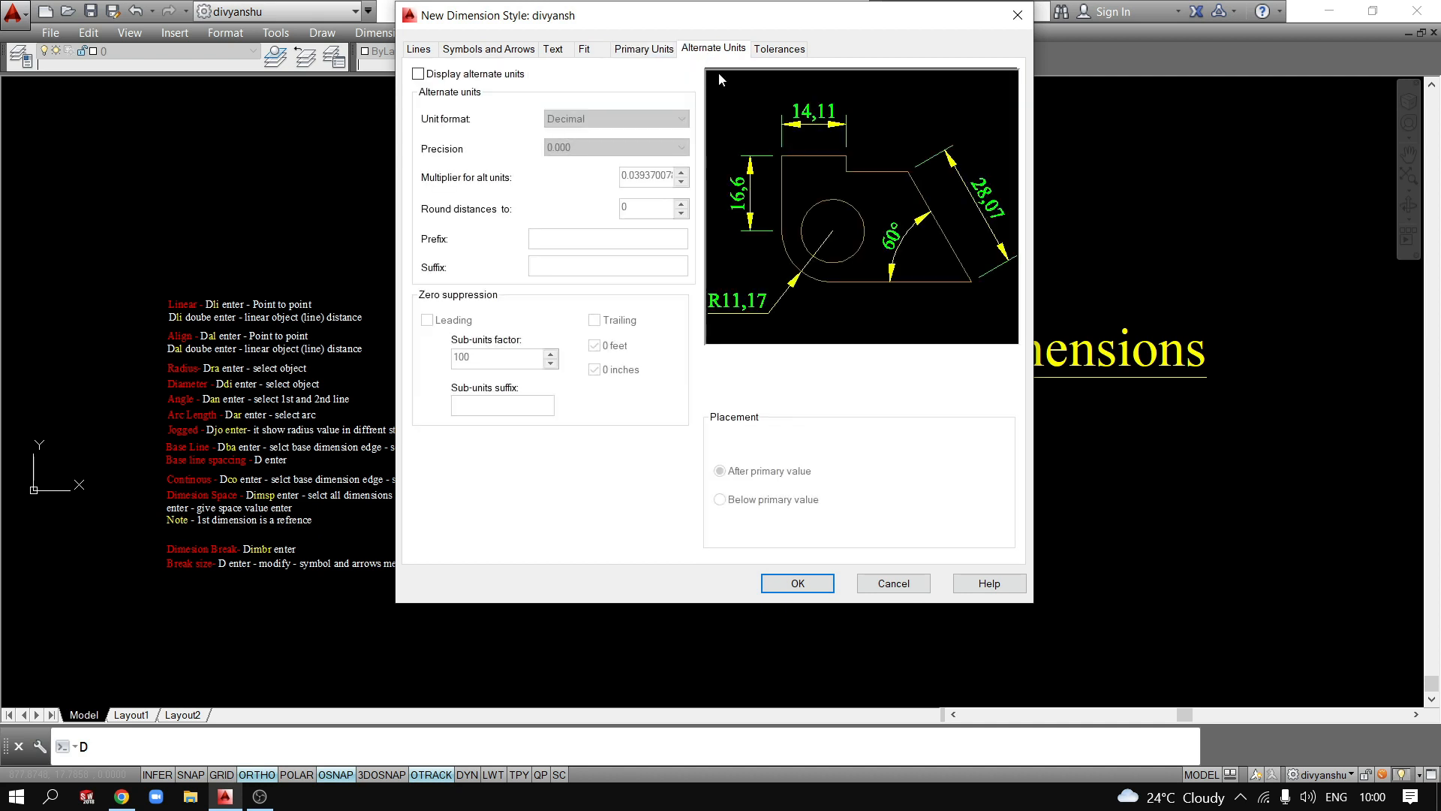
left_click(418, 73)
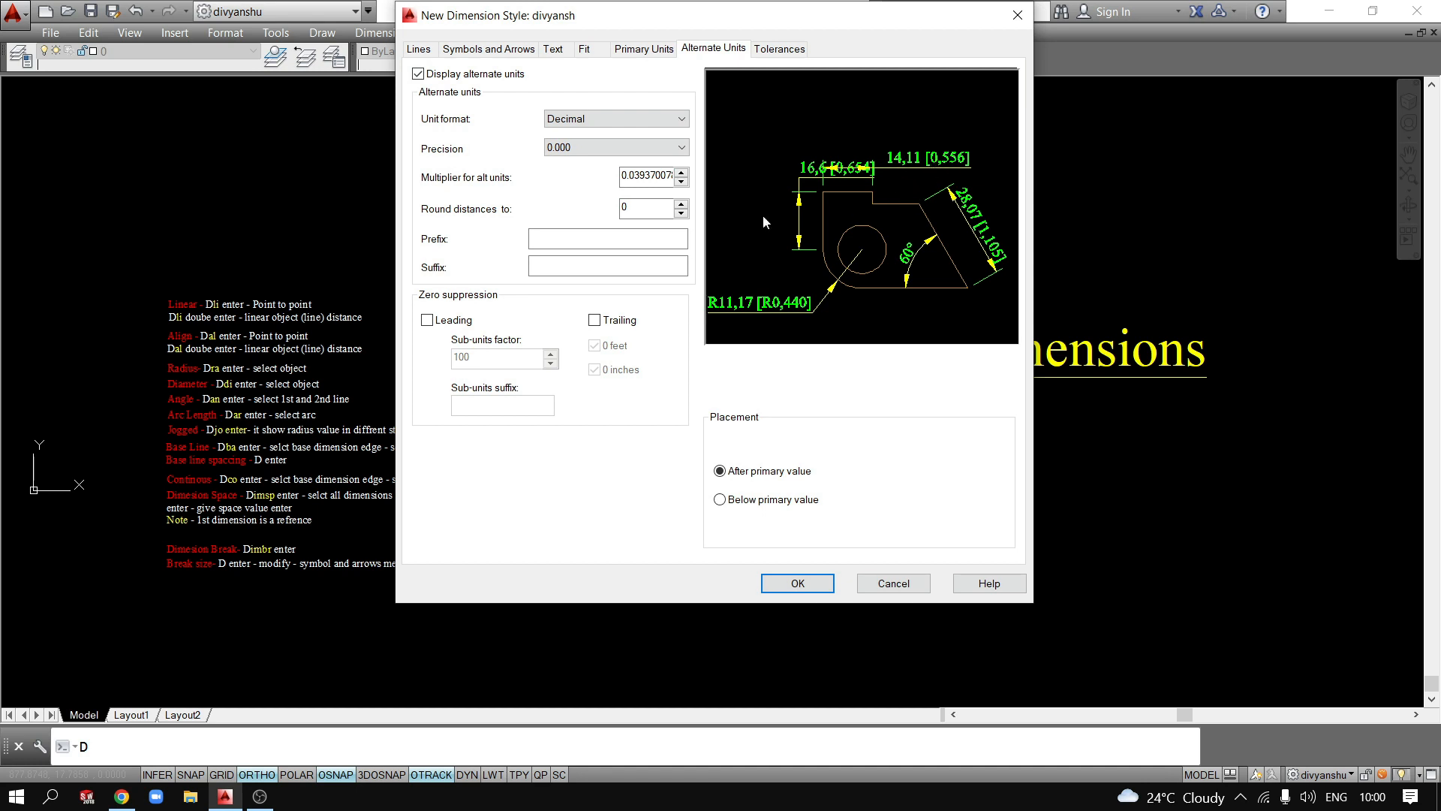
left_click(616, 119)
left_click(574, 161)
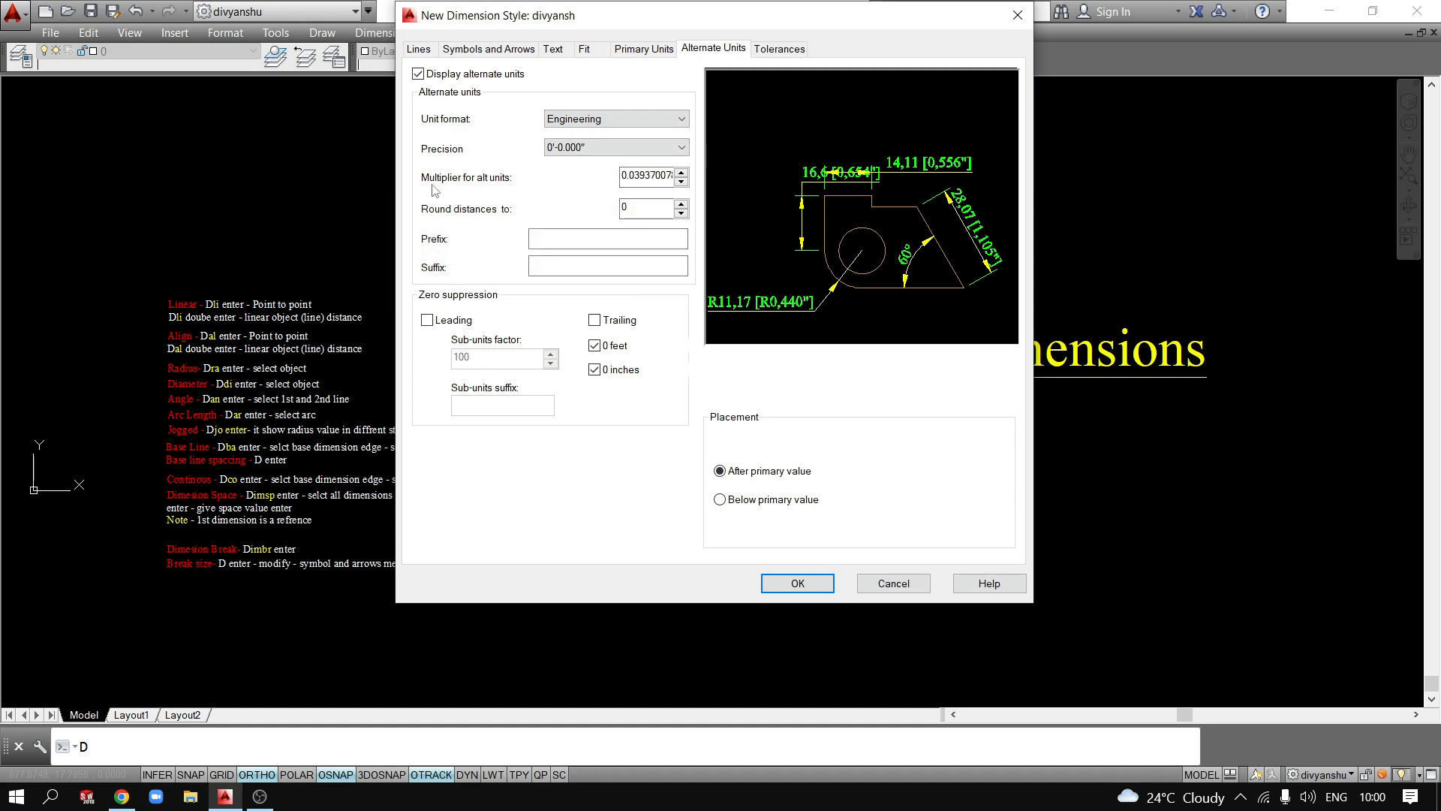
Set the multiplier for alternate units to 1 and place the alternate values below the primary value.
double_click(644, 180)
type("1")
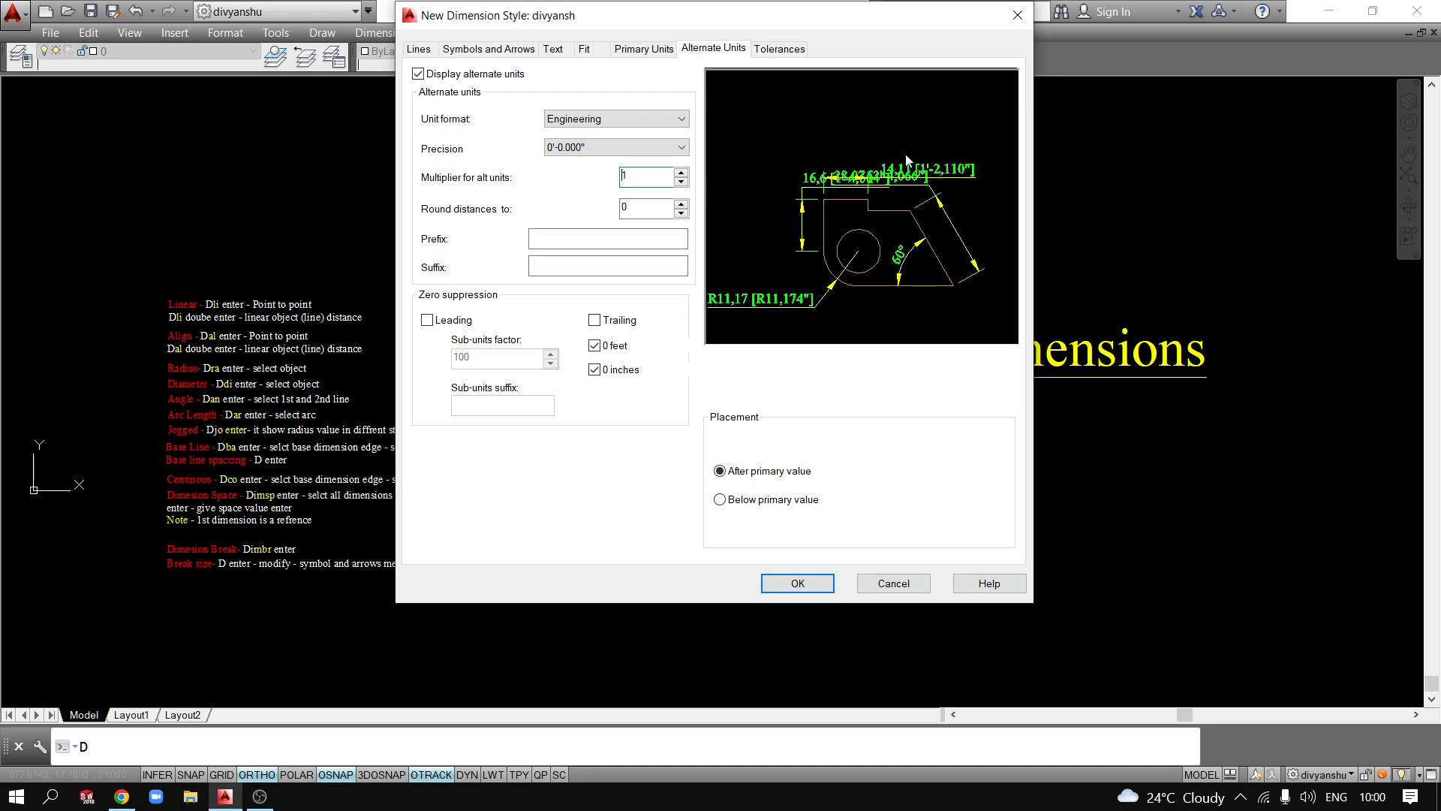
left_click(732, 500)
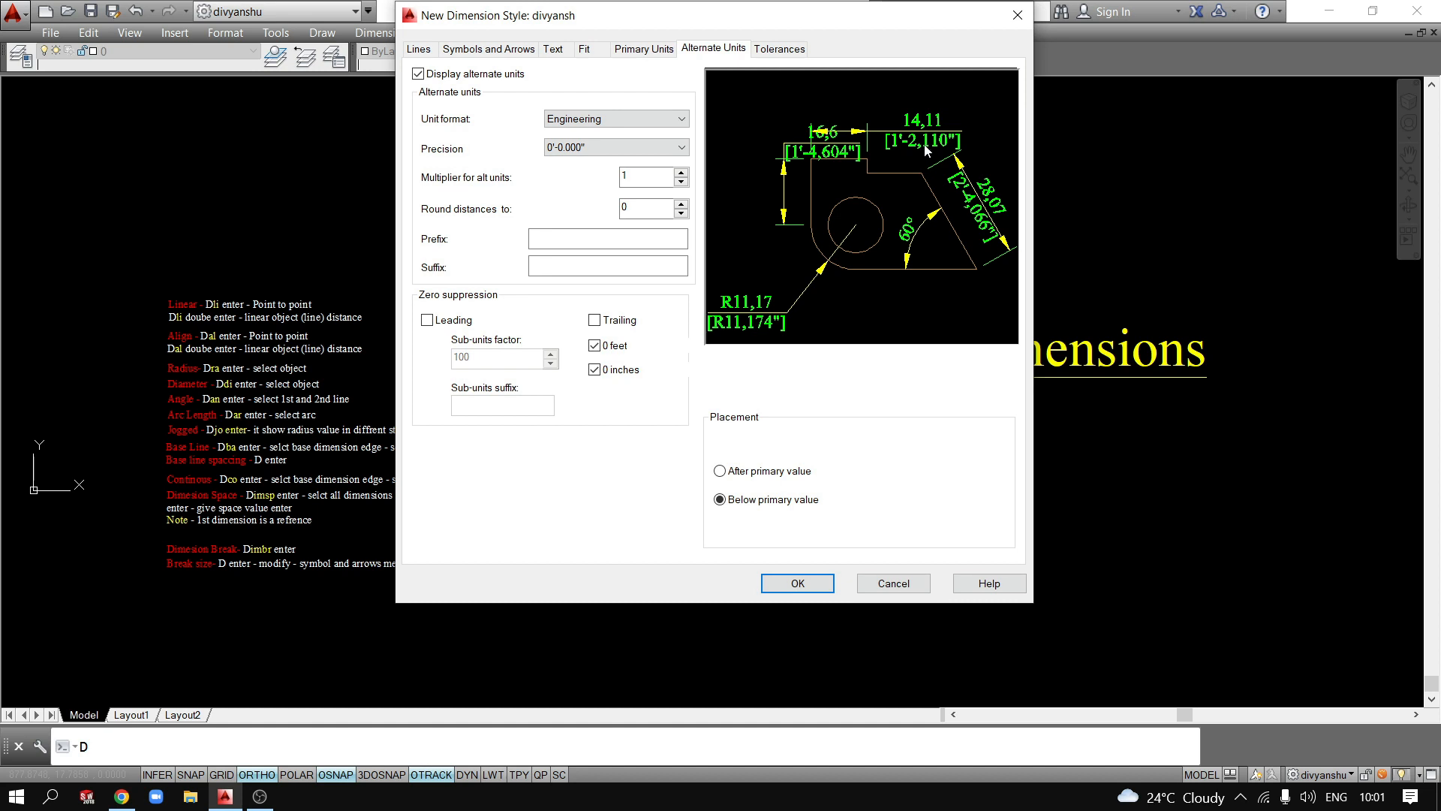
Set the alternate units format to Decimal and turn off the display of alternate units.
left_click(570, 119)
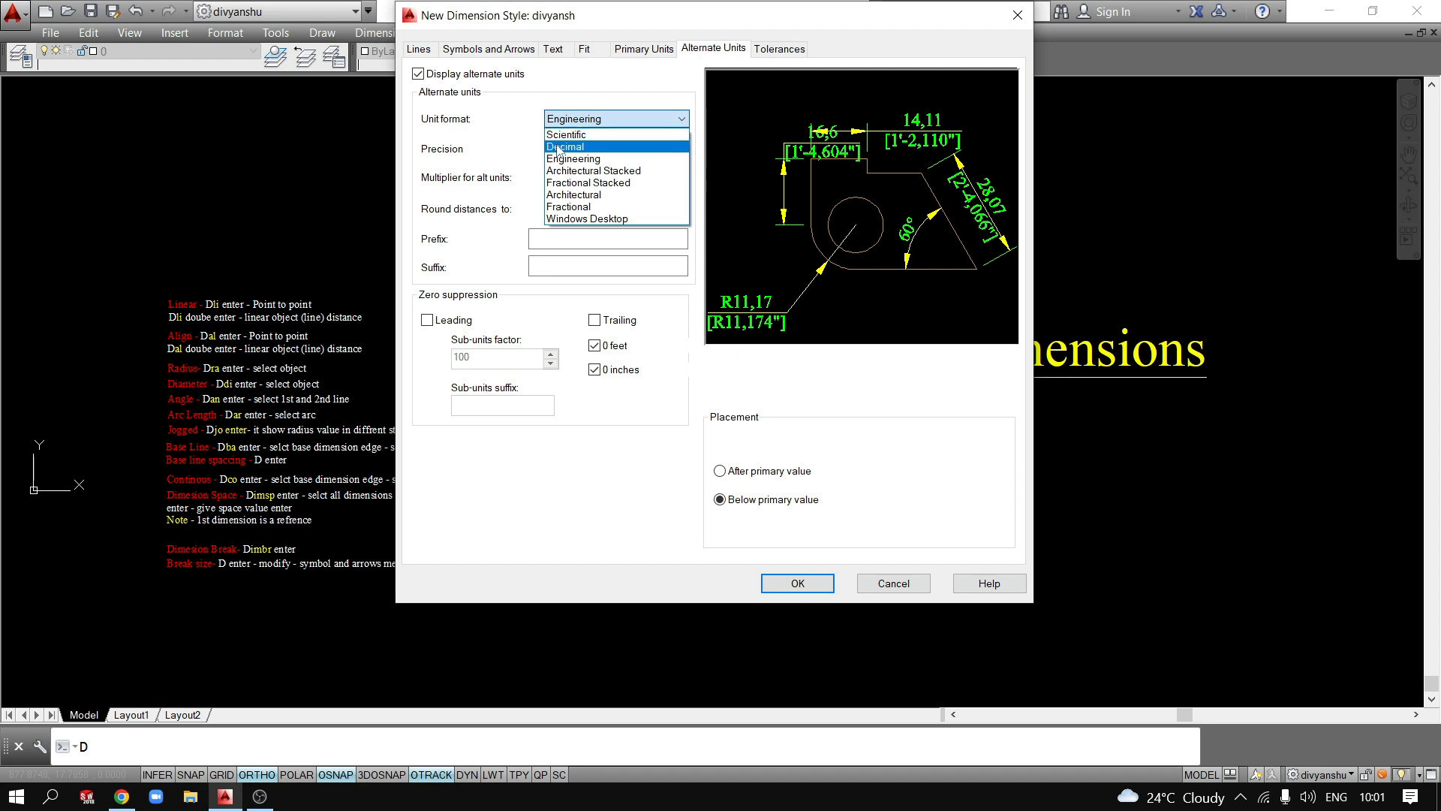
left_click(555, 145)
left_click(419, 73)
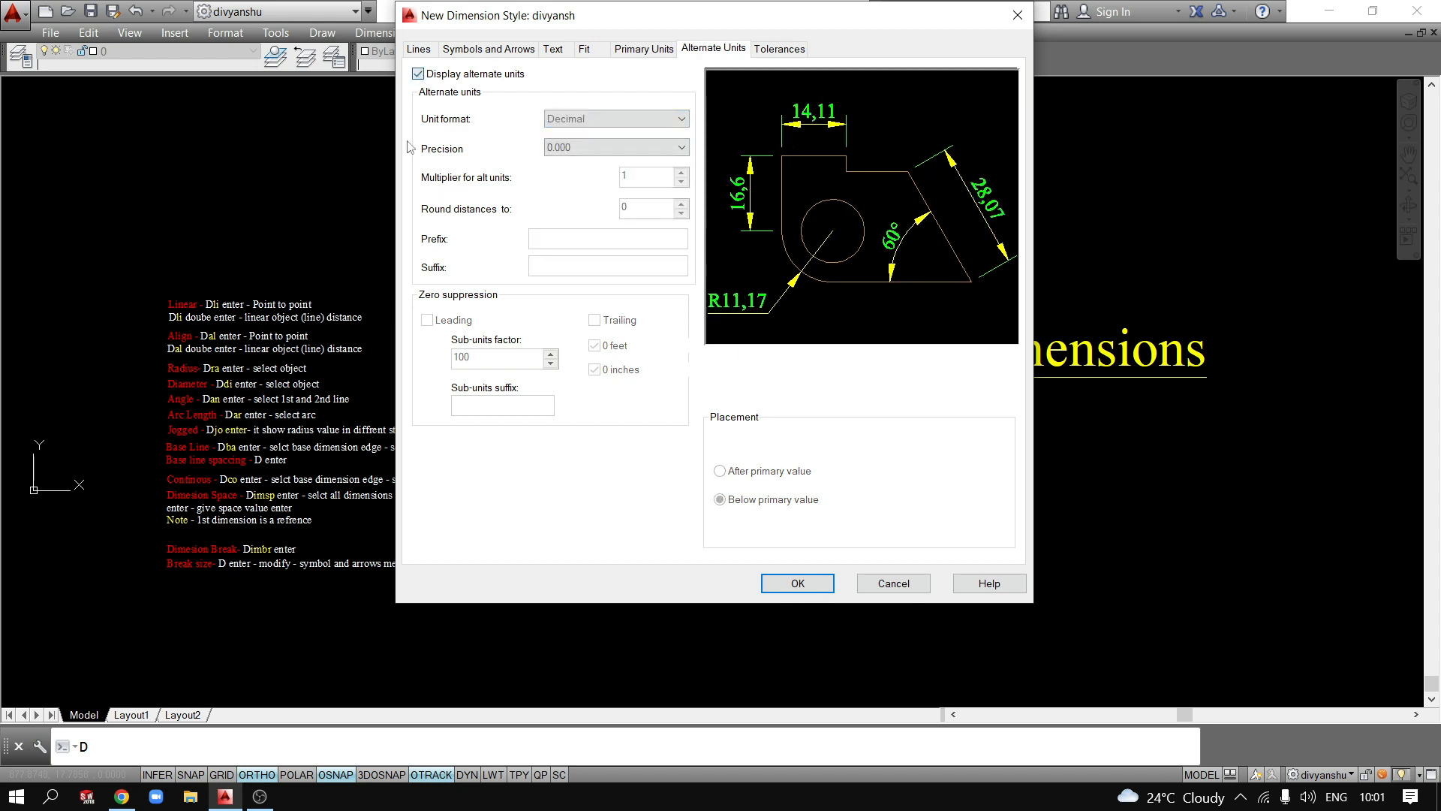
Try Symmetrical as the style's tolerance method and switch it to Deviation.
left_click(785, 51)
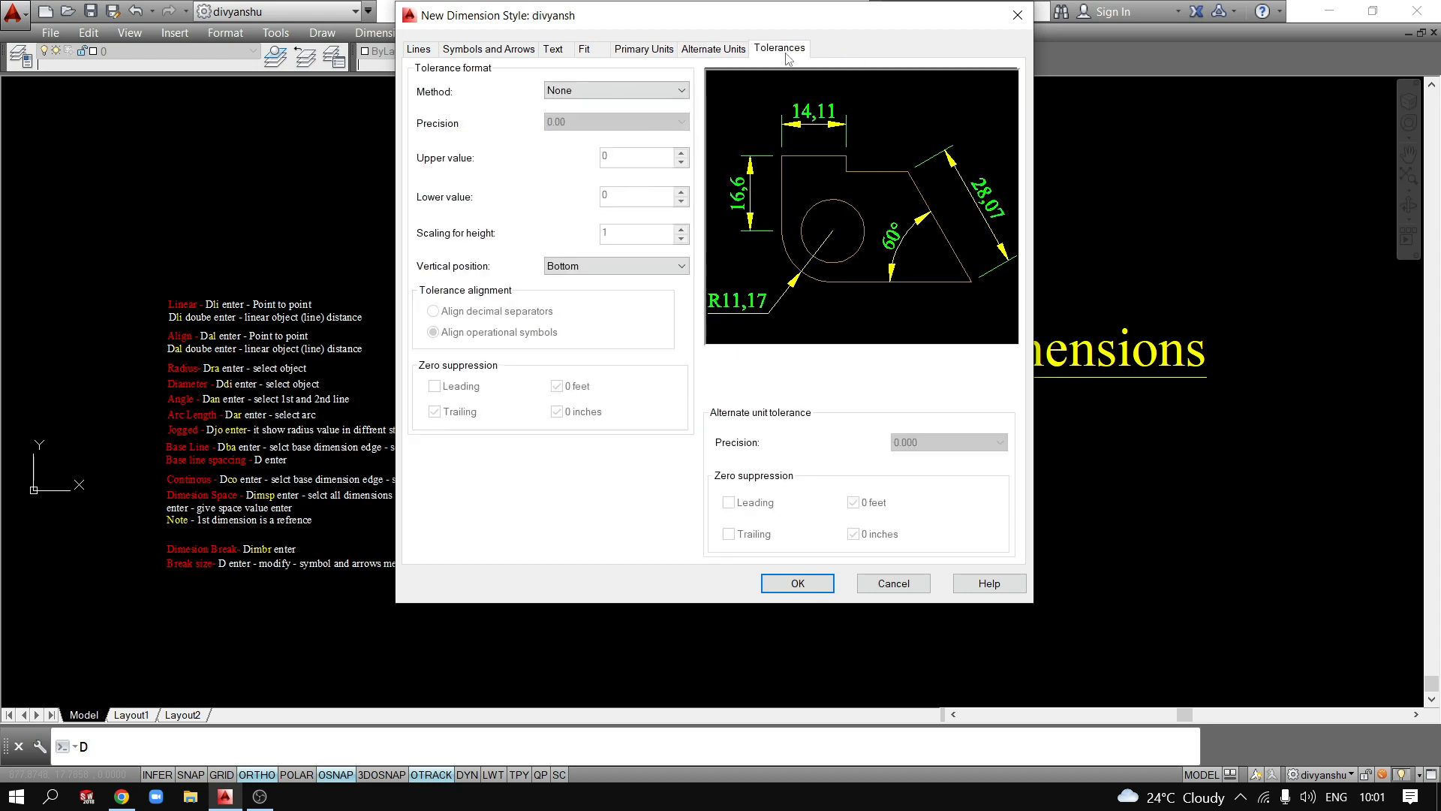
left_click(601, 90)
left_click(581, 118)
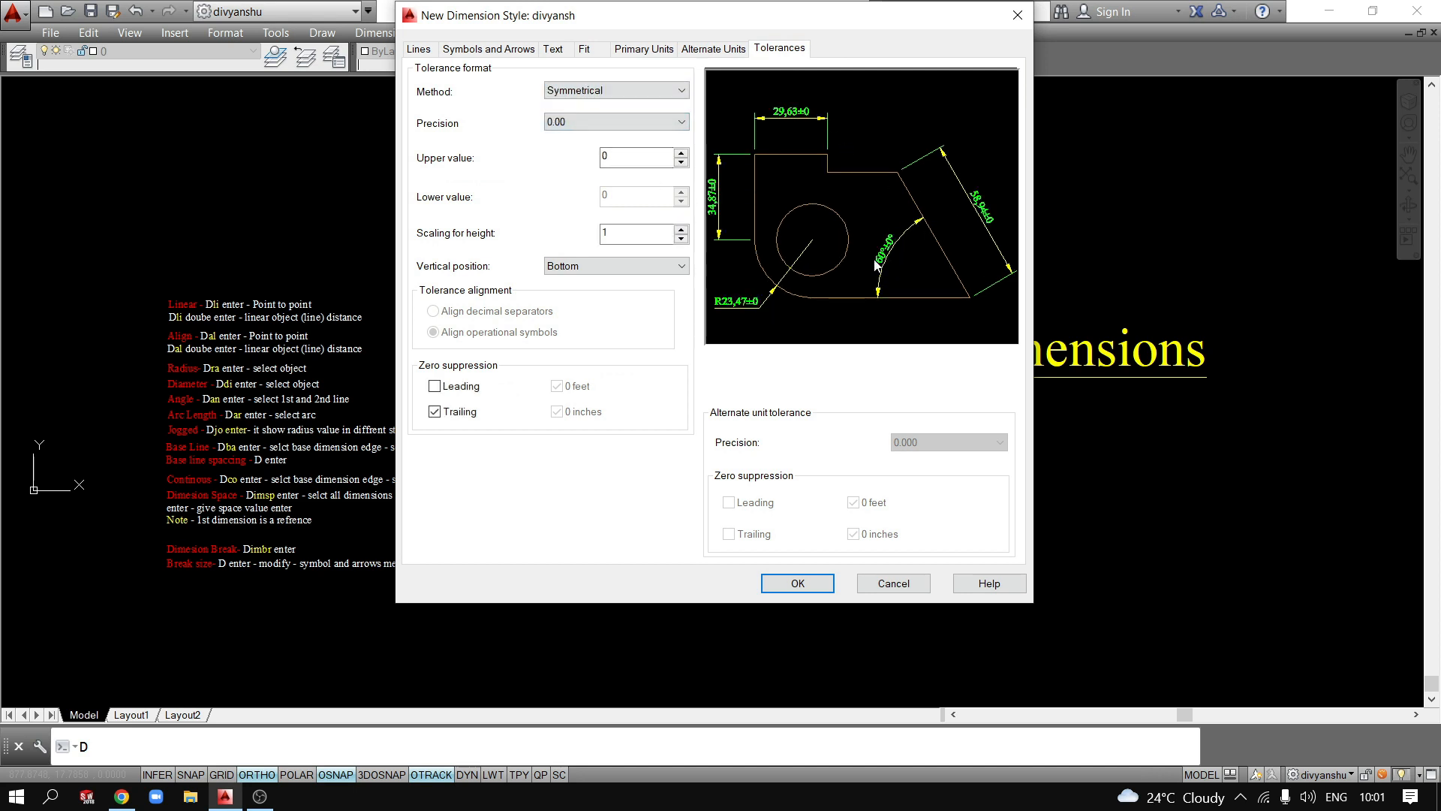
left_click(554, 90)
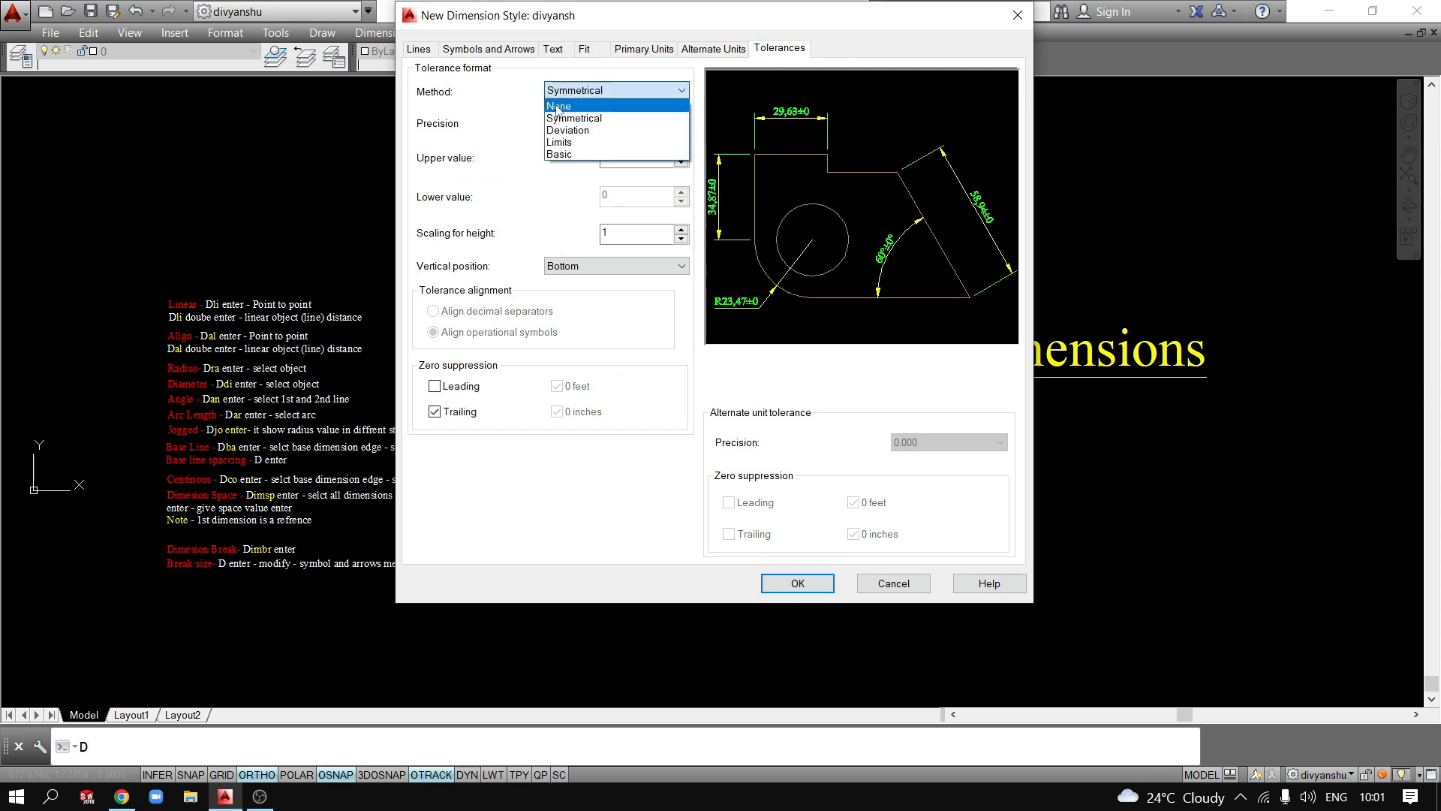
left_click(578, 129)
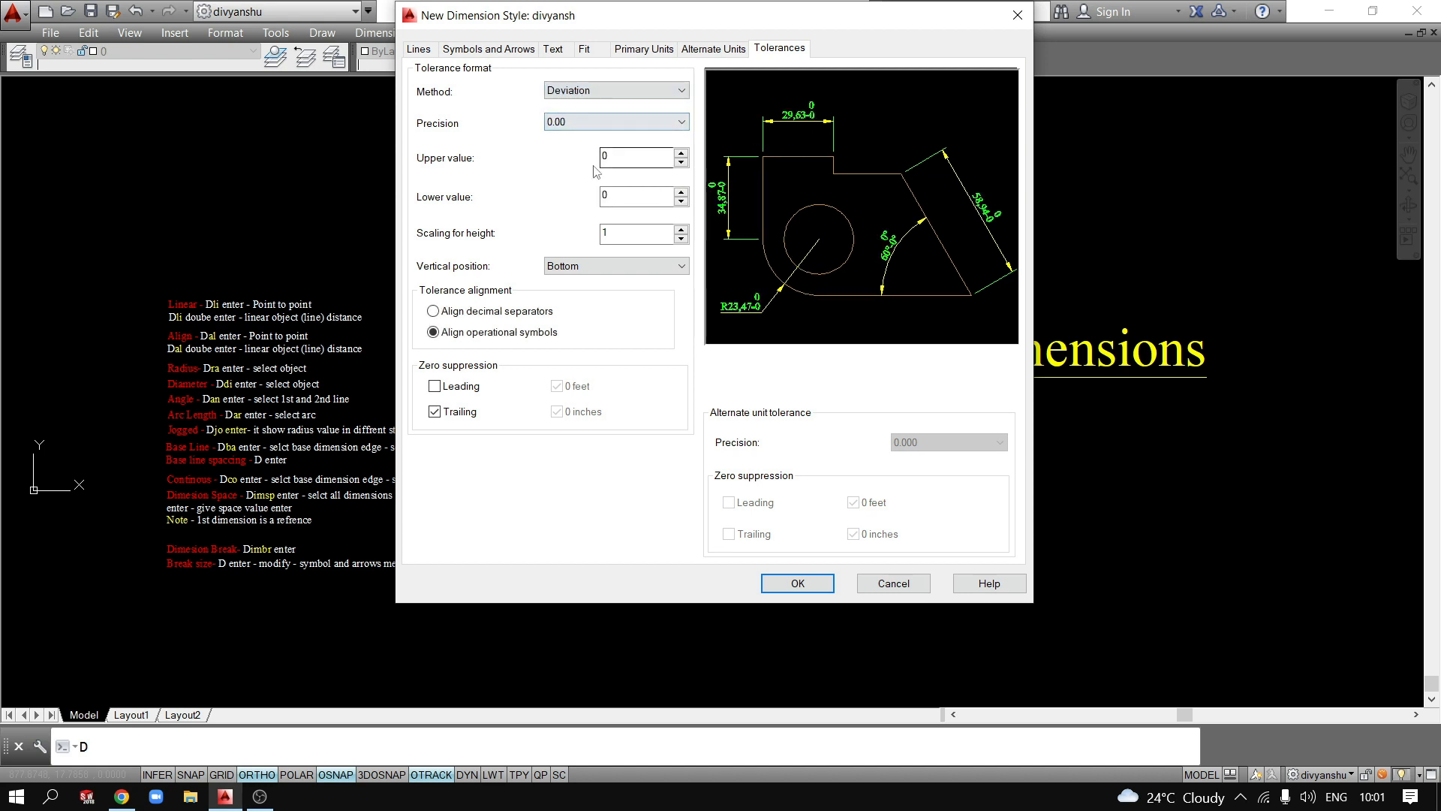
Set the tolerance vertical position to Middle, with an upper value of 2 and a lower value of 3.
left_click(600, 265)
left_click(580, 304)
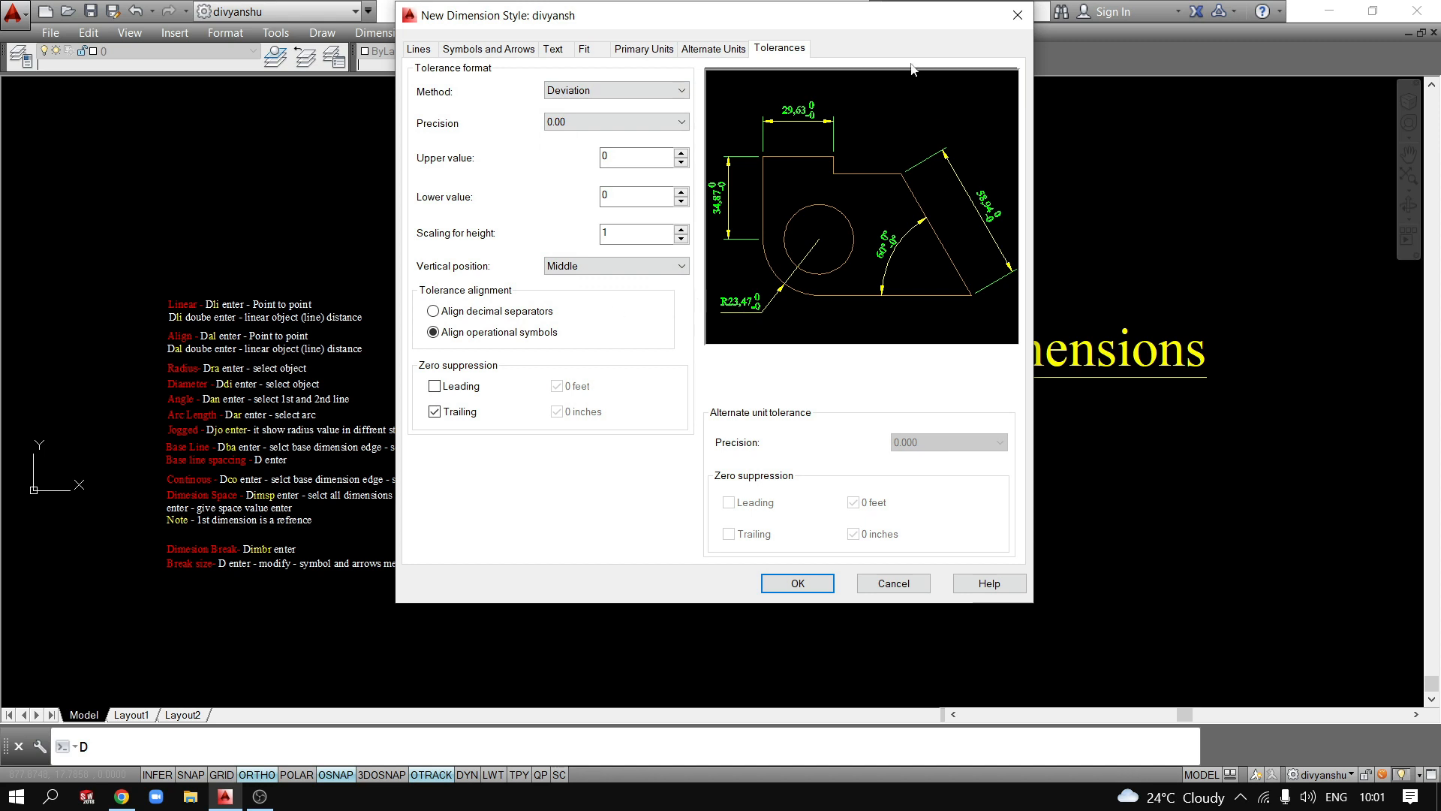
double_click(628, 158)
key("Tab")
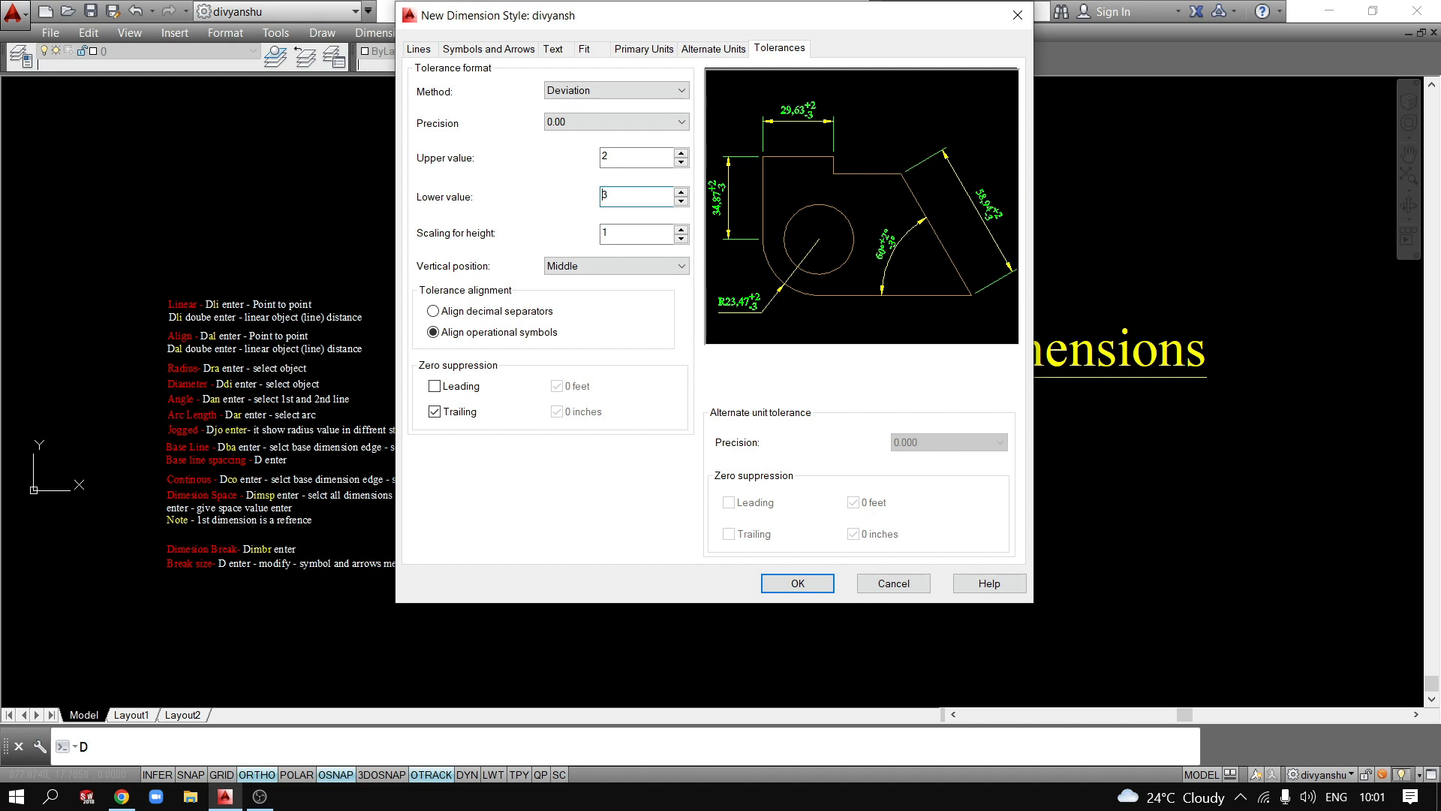
Try Limits as the tolerance method and return the method to None.
left_click(560, 91)
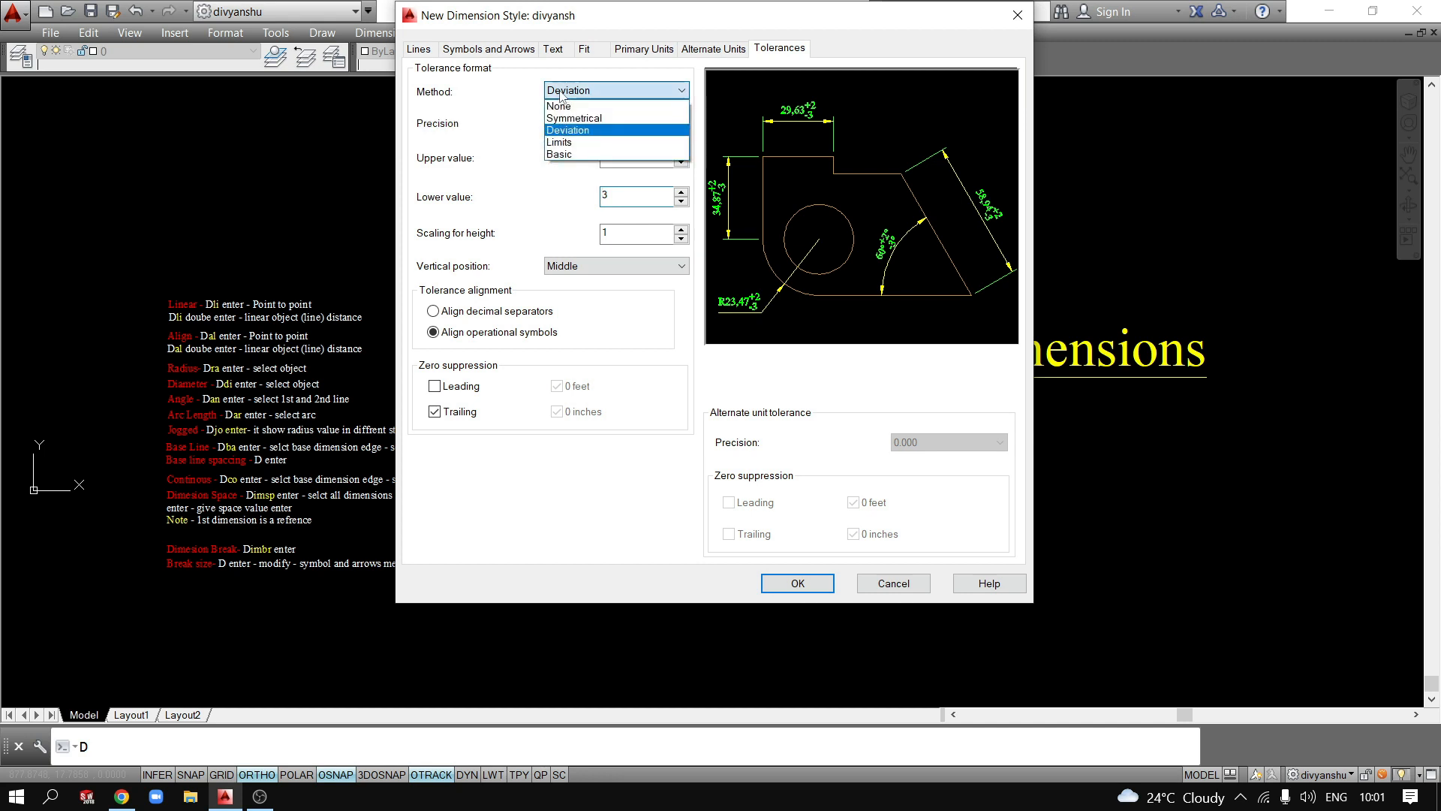
left_click(558, 143)
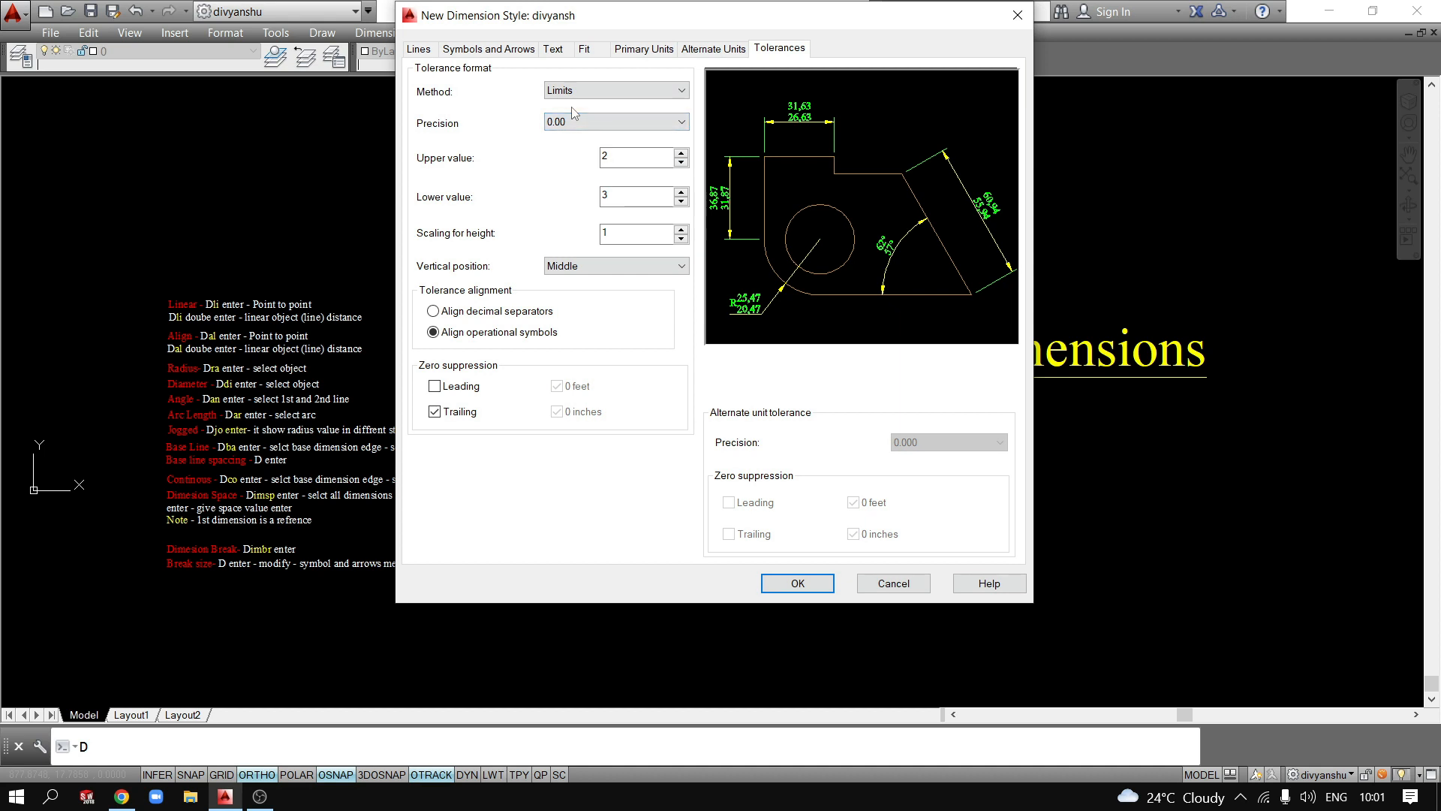
double_click(606, 155)
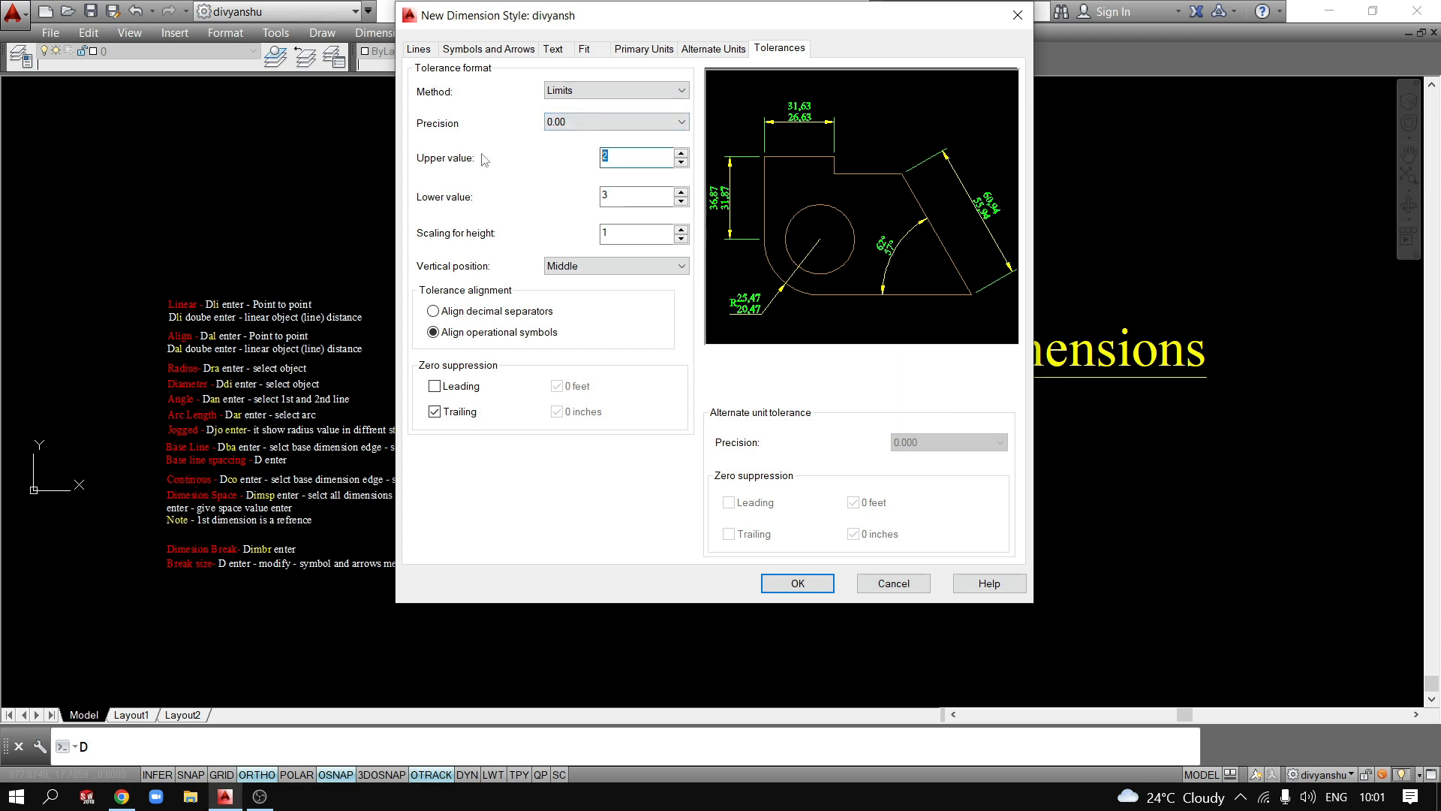
double_click(603, 196)
left_click(546, 91)
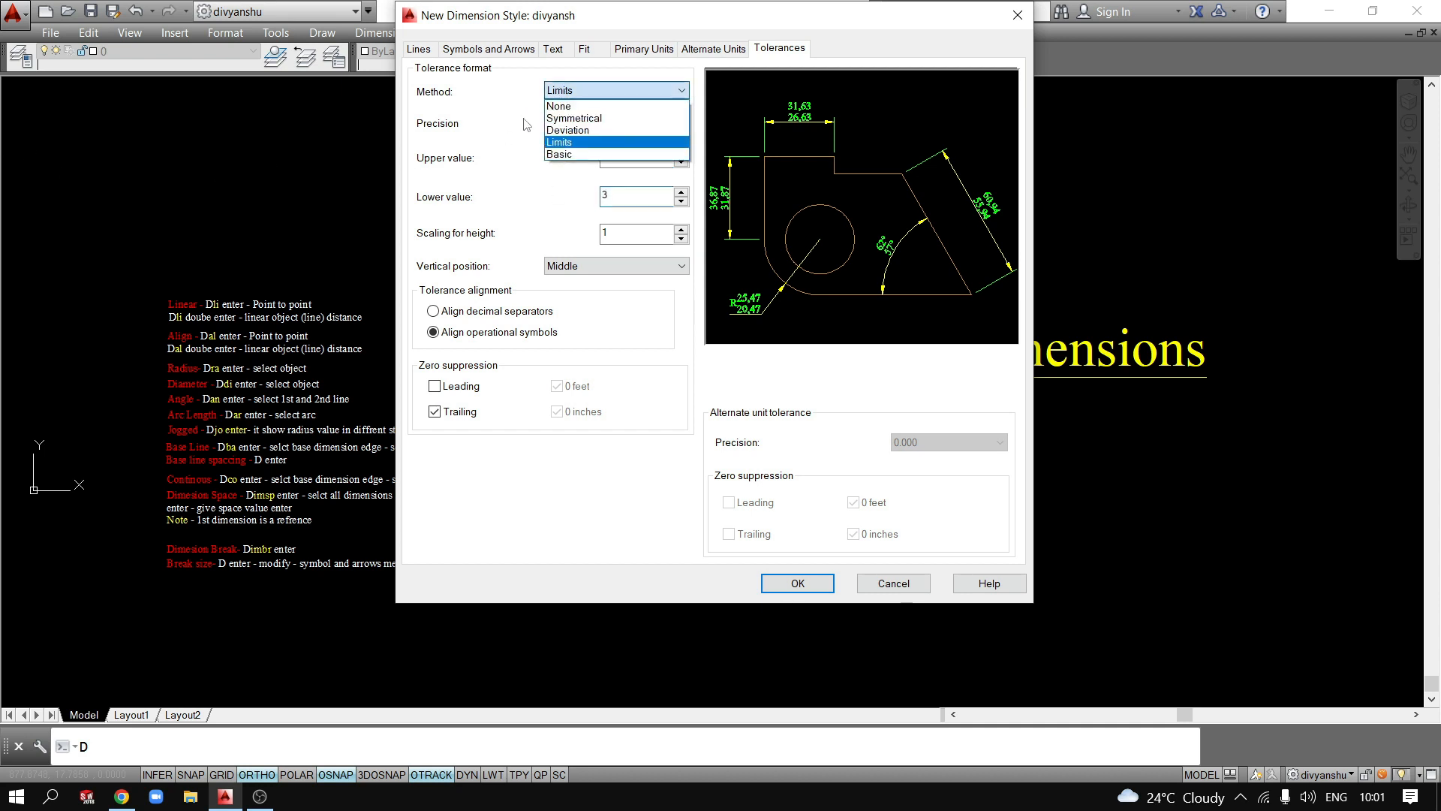
left_click(570, 105)
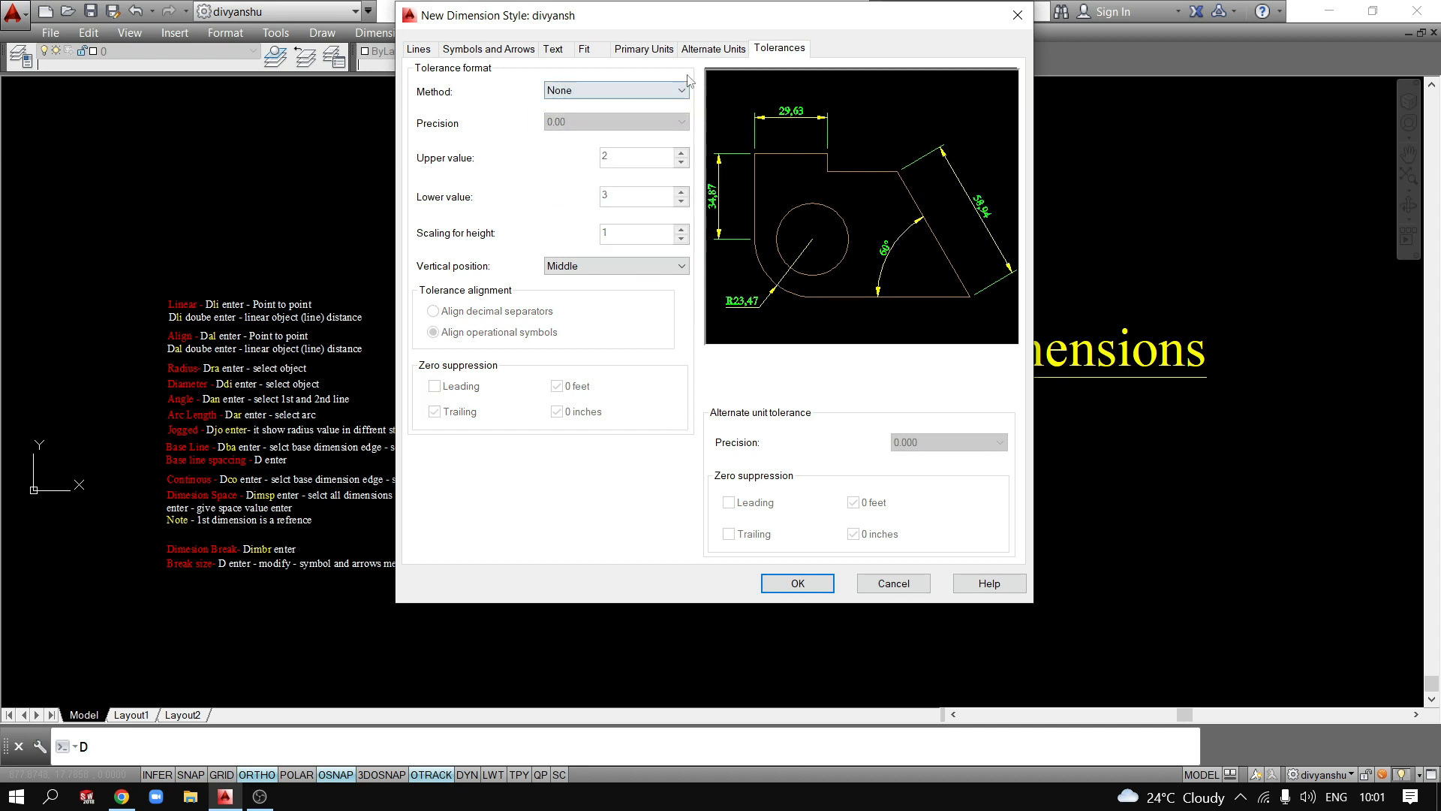
Save the new dimension style and make it the current style, closing the Dimension Style Manager.
left_click(697, 51)
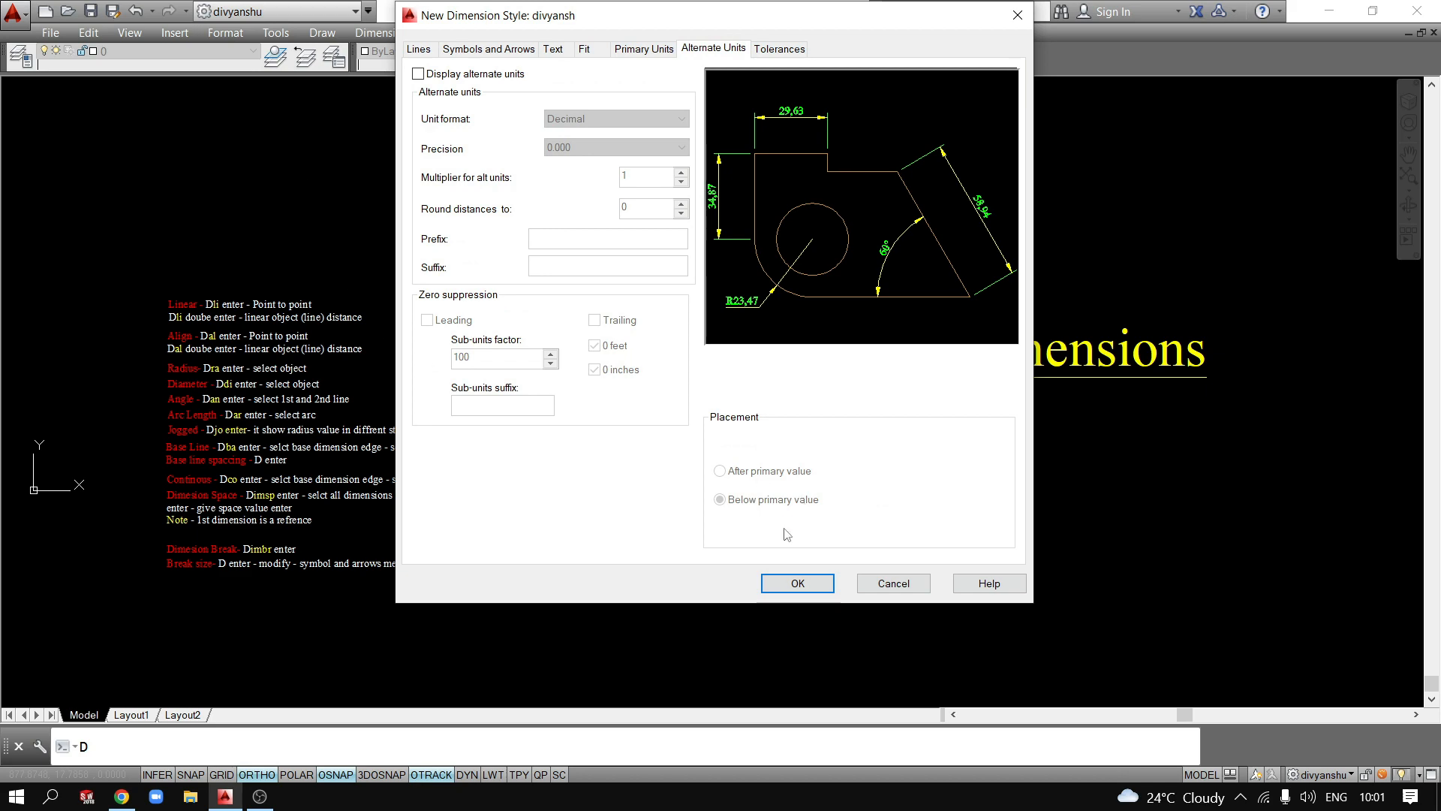
left_click(781, 584)
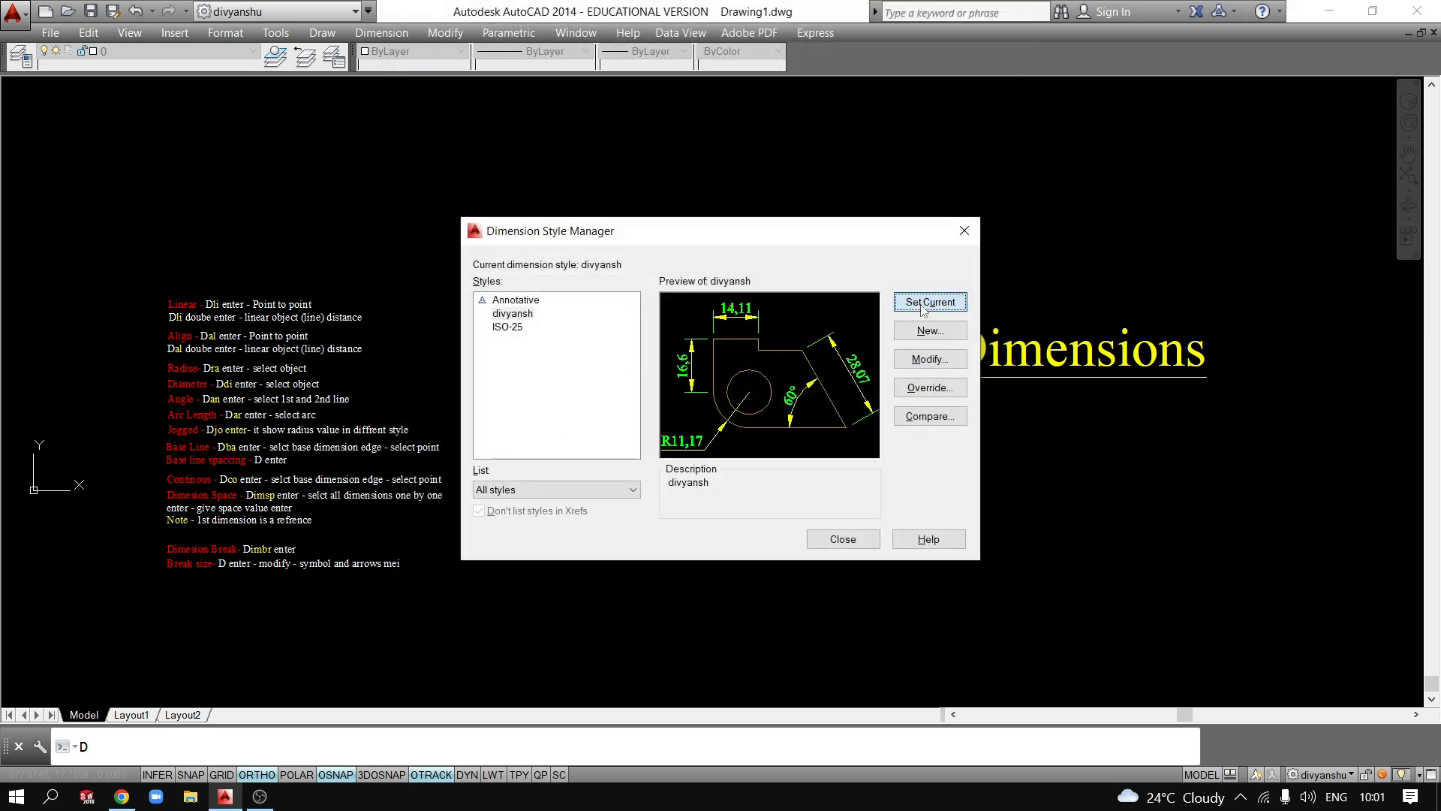
left_click(966, 230)
Add a linear dimension between the endpoints of the existing horizontal line, placed above it.
middle_click_drag(648, 687, 642, 639)
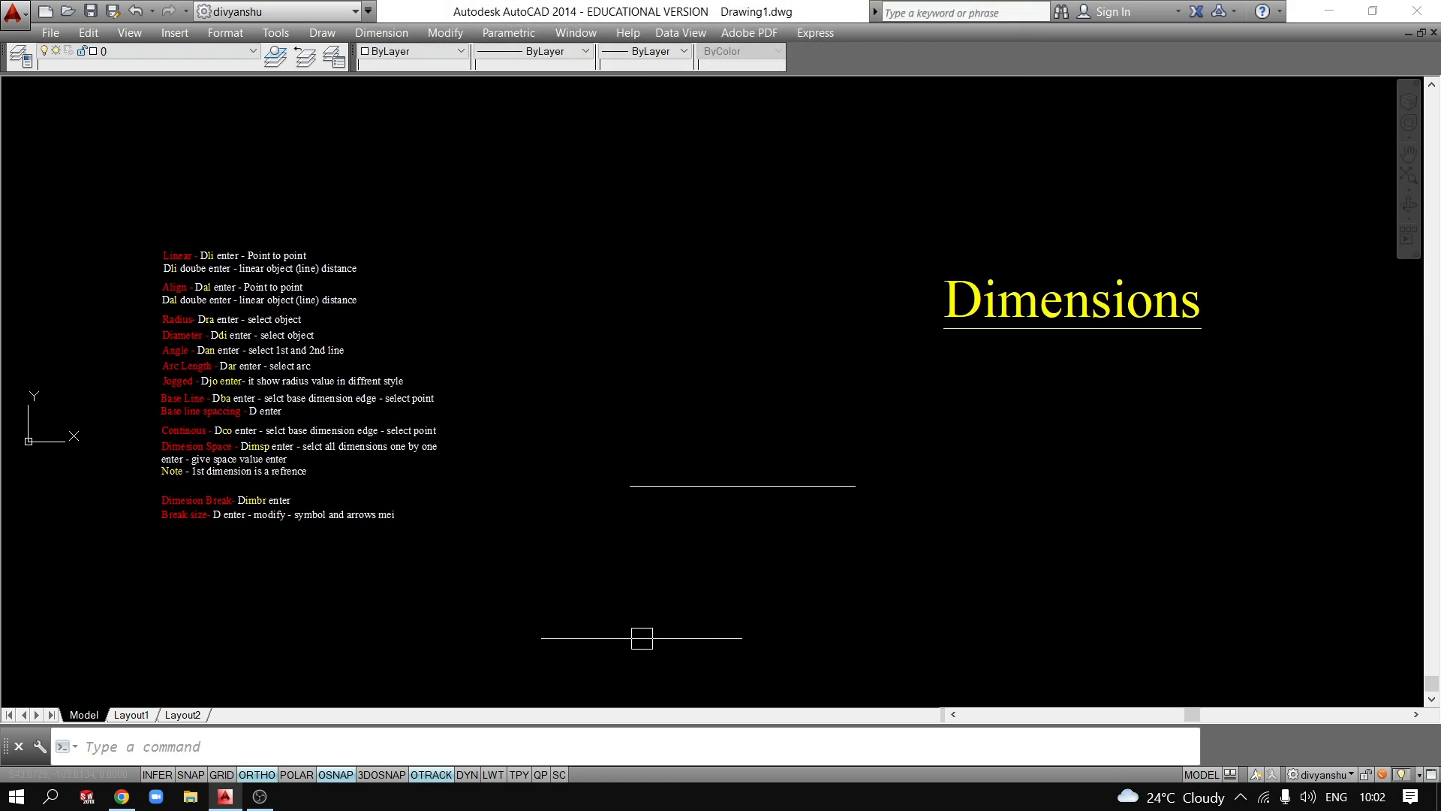
type("dli")
key("Return")
left_click(630, 486)
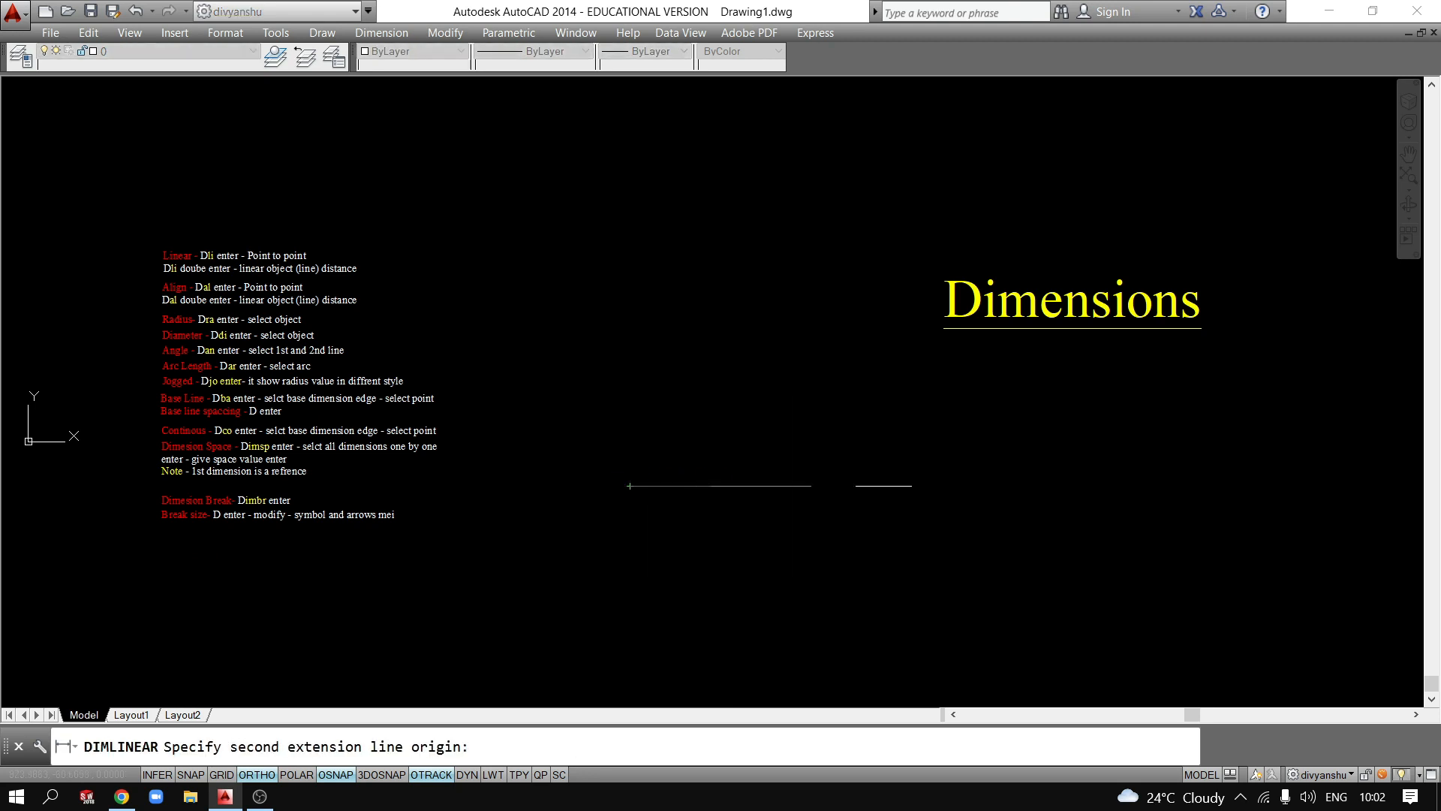
left_click(856, 486)
left_click(766, 440)
scroll(742, 448, "up", 6)
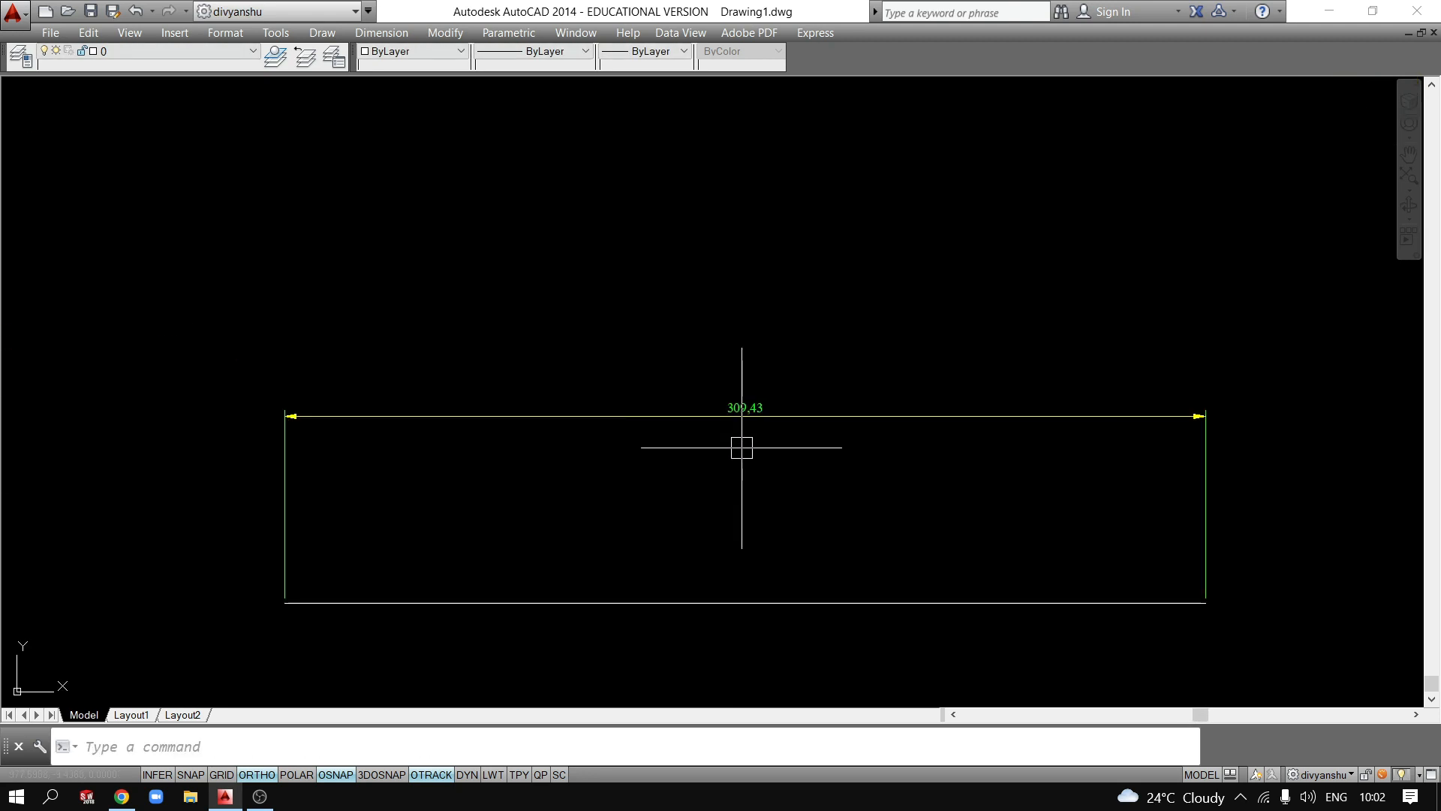
Delete the horizontal line together with its linear dimension.
middle_click_drag(869, 362, 802, 311)
left_click(762, 576)
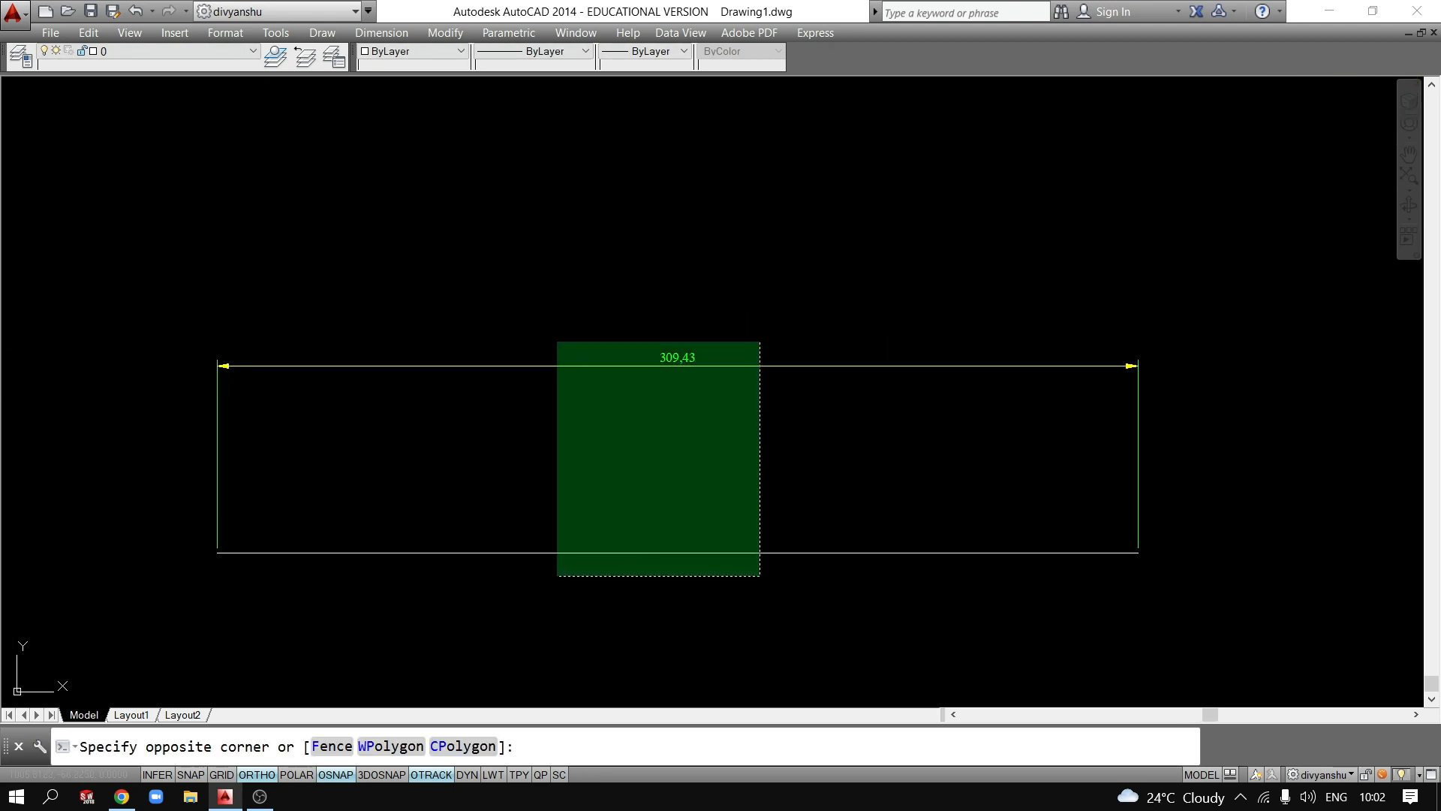
left_click(557, 341)
key("Delete")
Draw a horizontal line about 103 units long in the cleared area.
type("l")
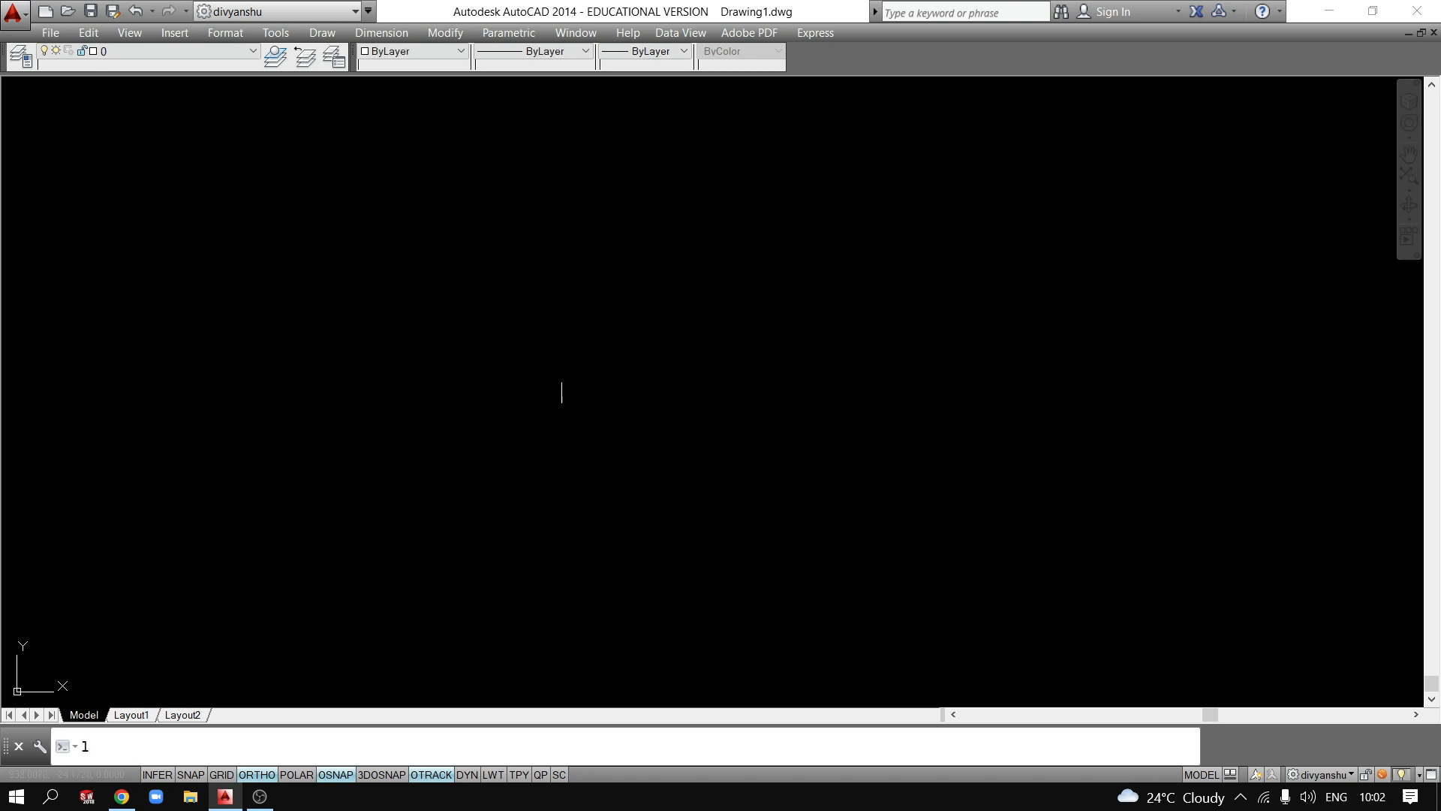
key("Return")
left_click(442, 381)
left_click(749, 367)
key("Return")
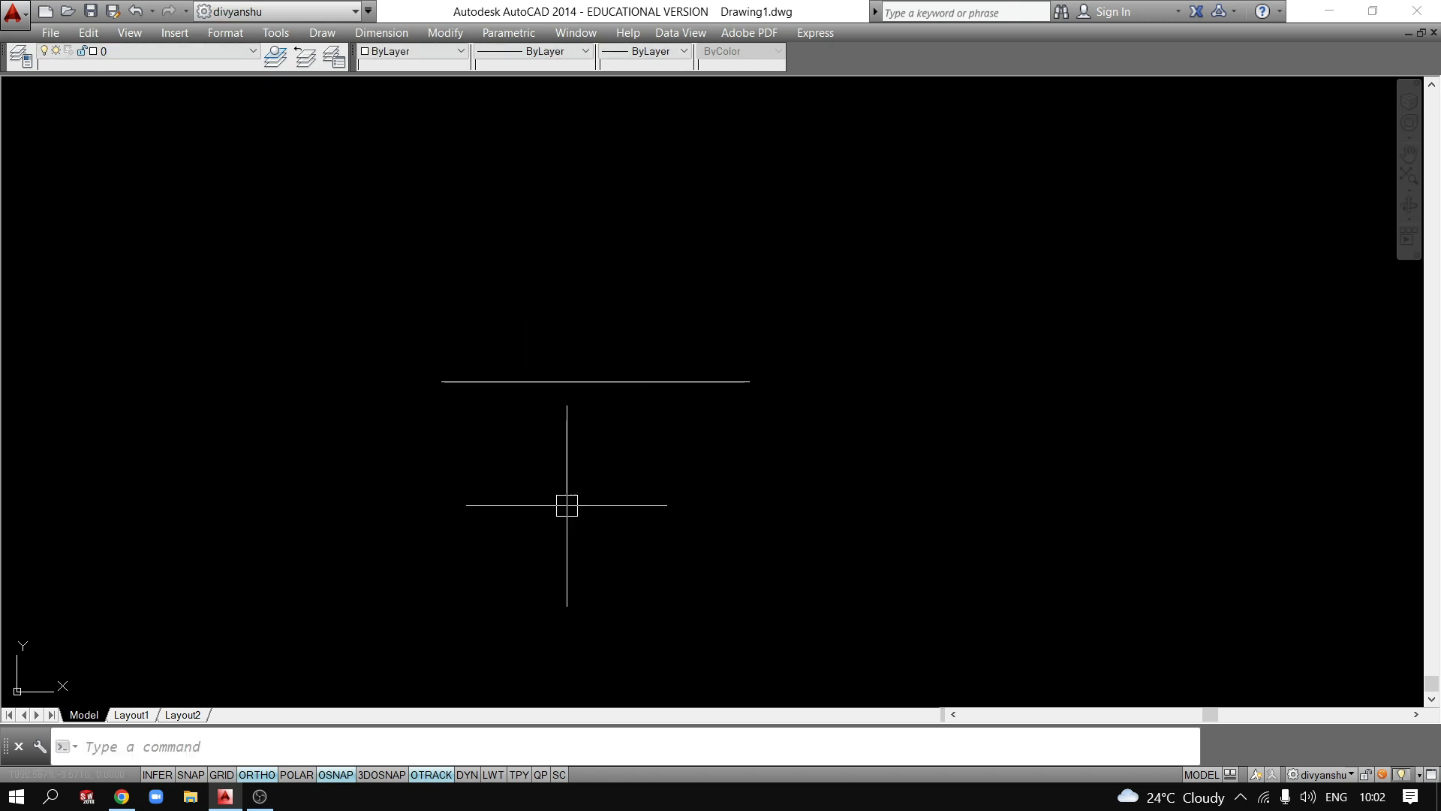
Add a linear dimension between the new line's endpoints, placed above the line.
type("dli")
key("Return")
left_click(442, 381)
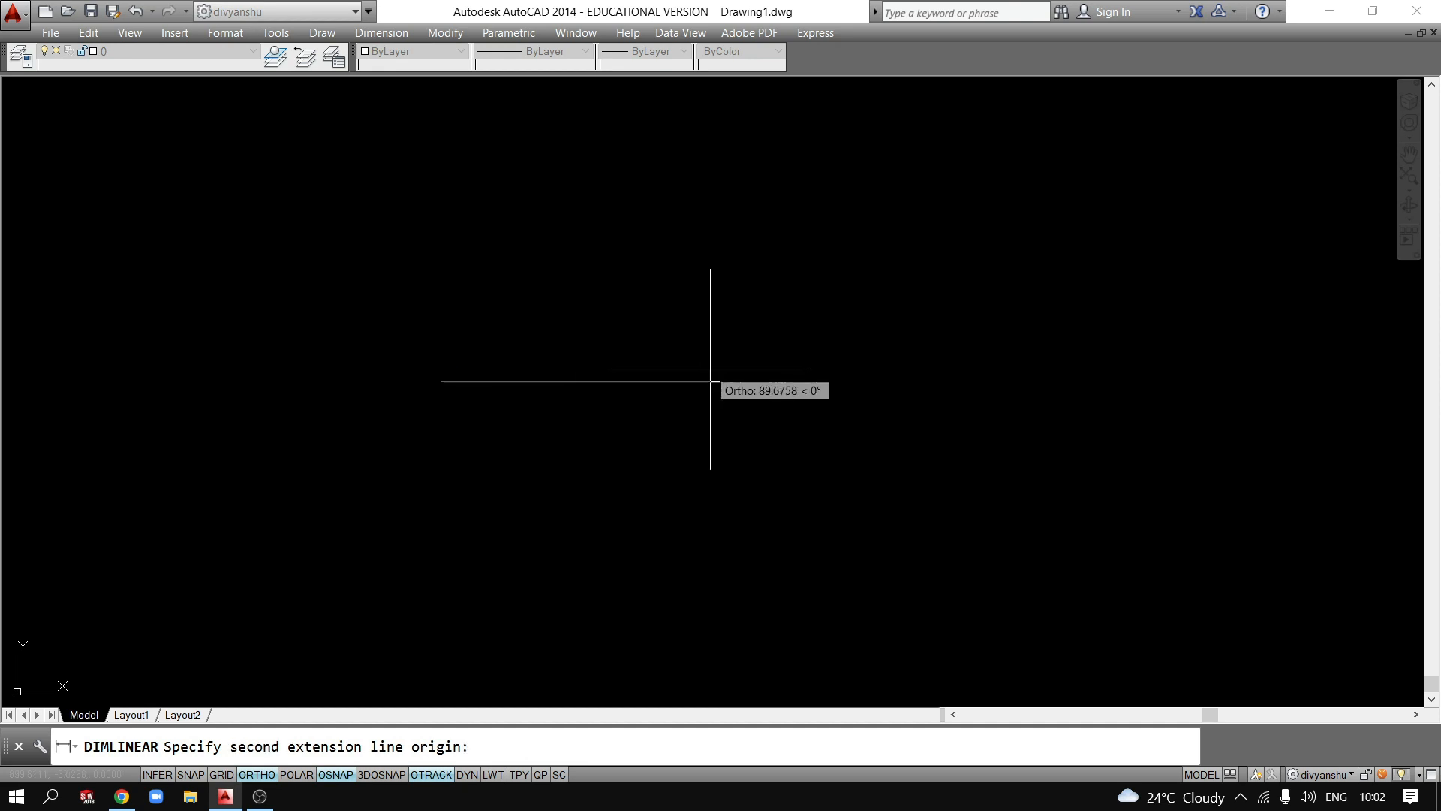
left_click(749, 381)
left_click(736, 309)
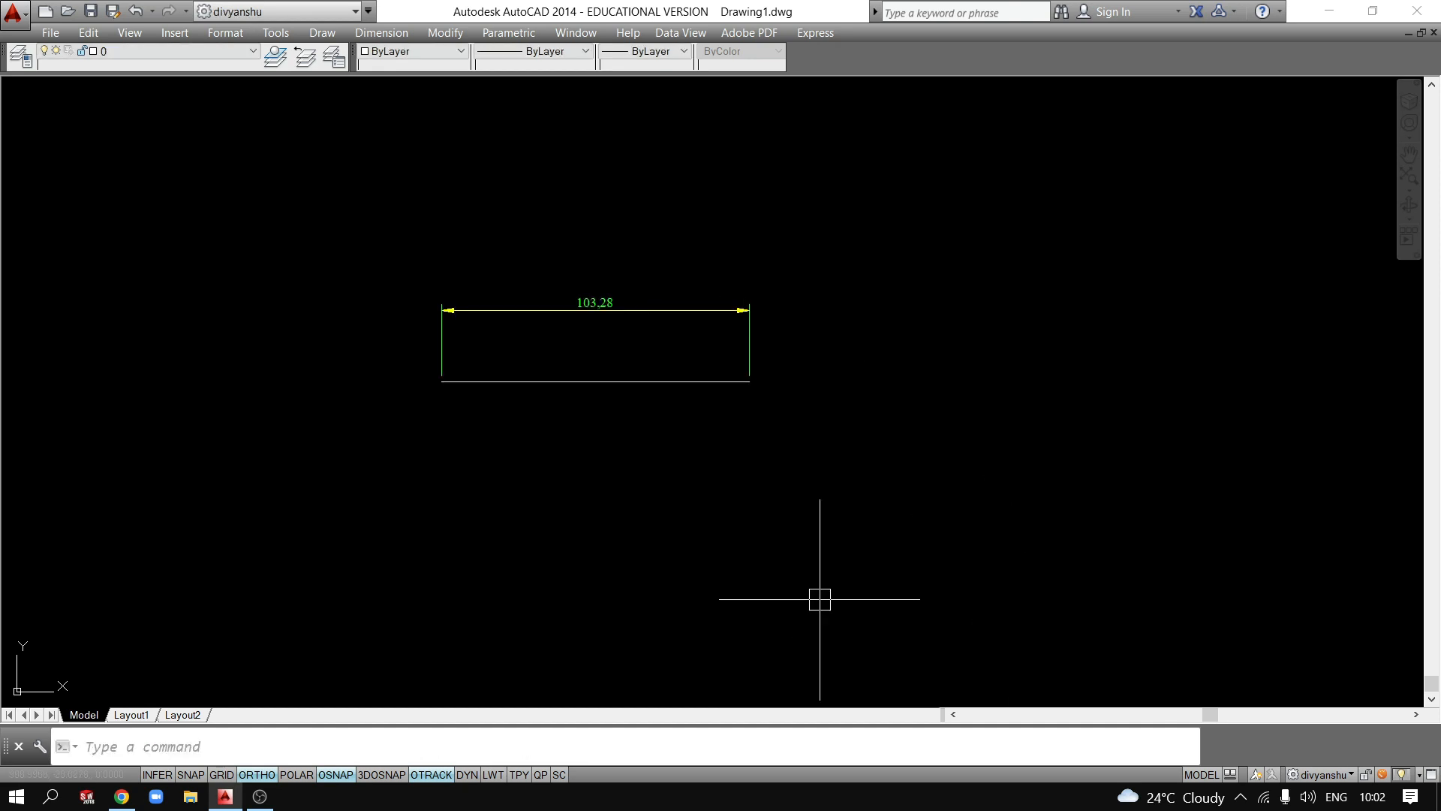
Draw a rectangle 50 wide and 40 high with the Line tool, just below the dimensioned line.
type("l")
key("Return")
left_click(600, 510)
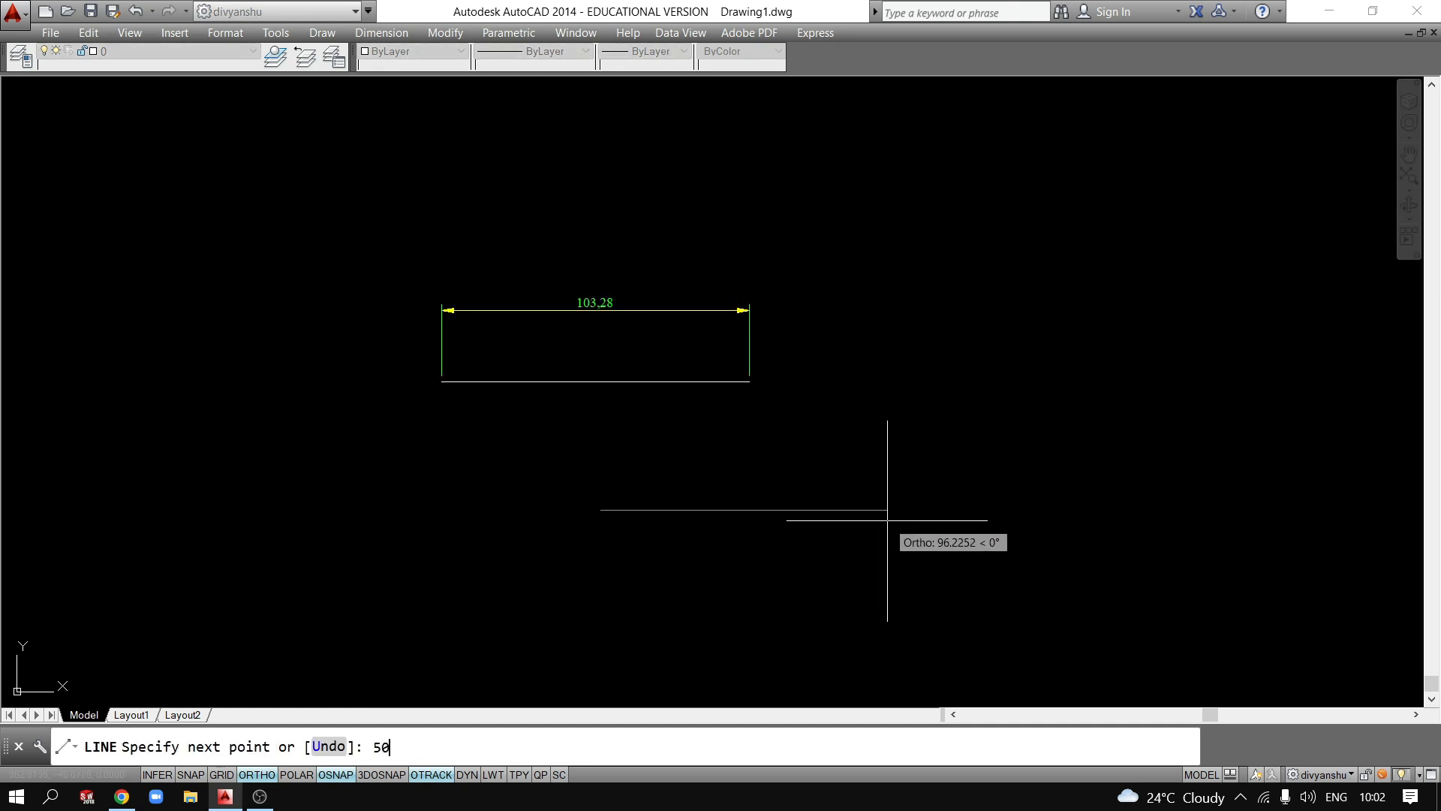
key("Return")
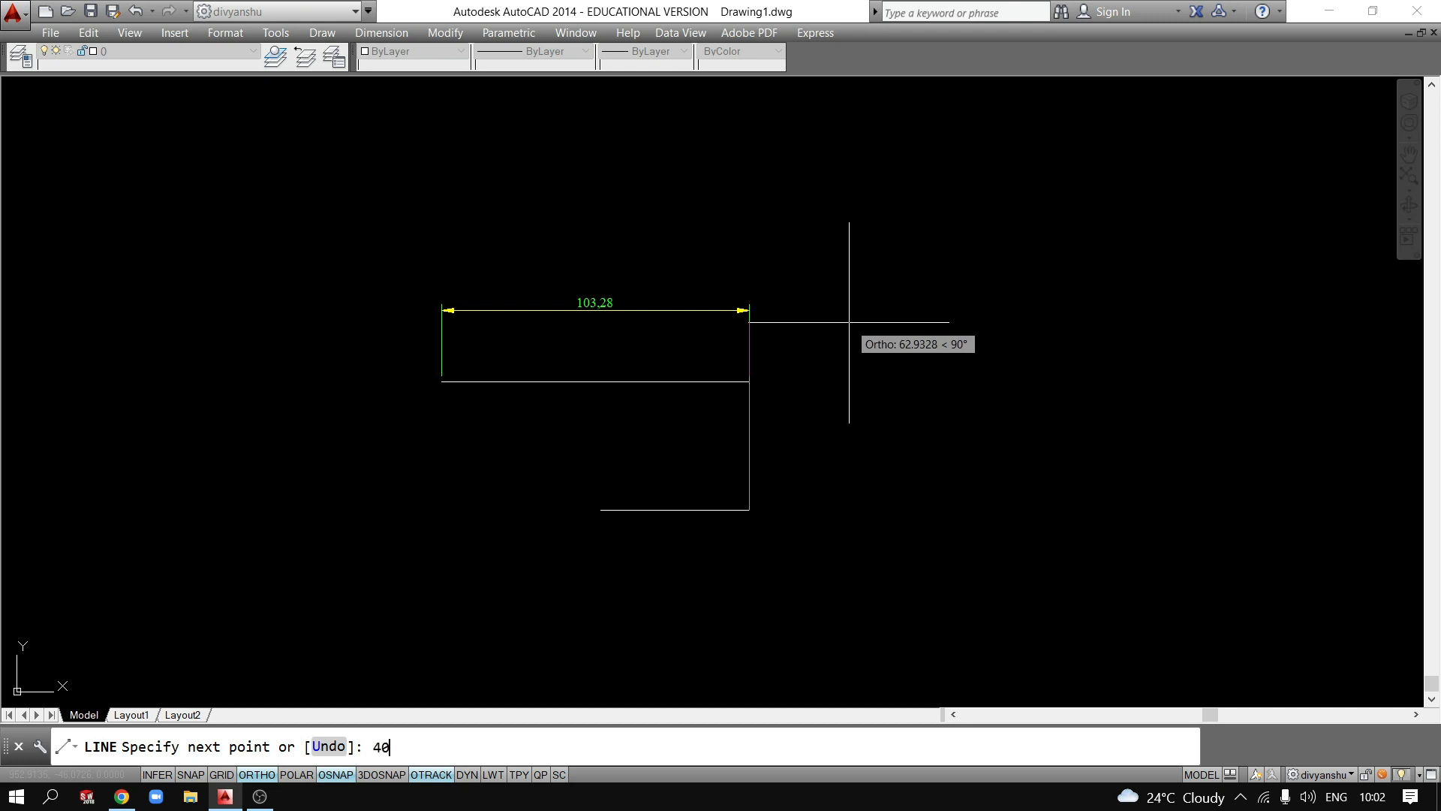
key("Return")
key("Return")
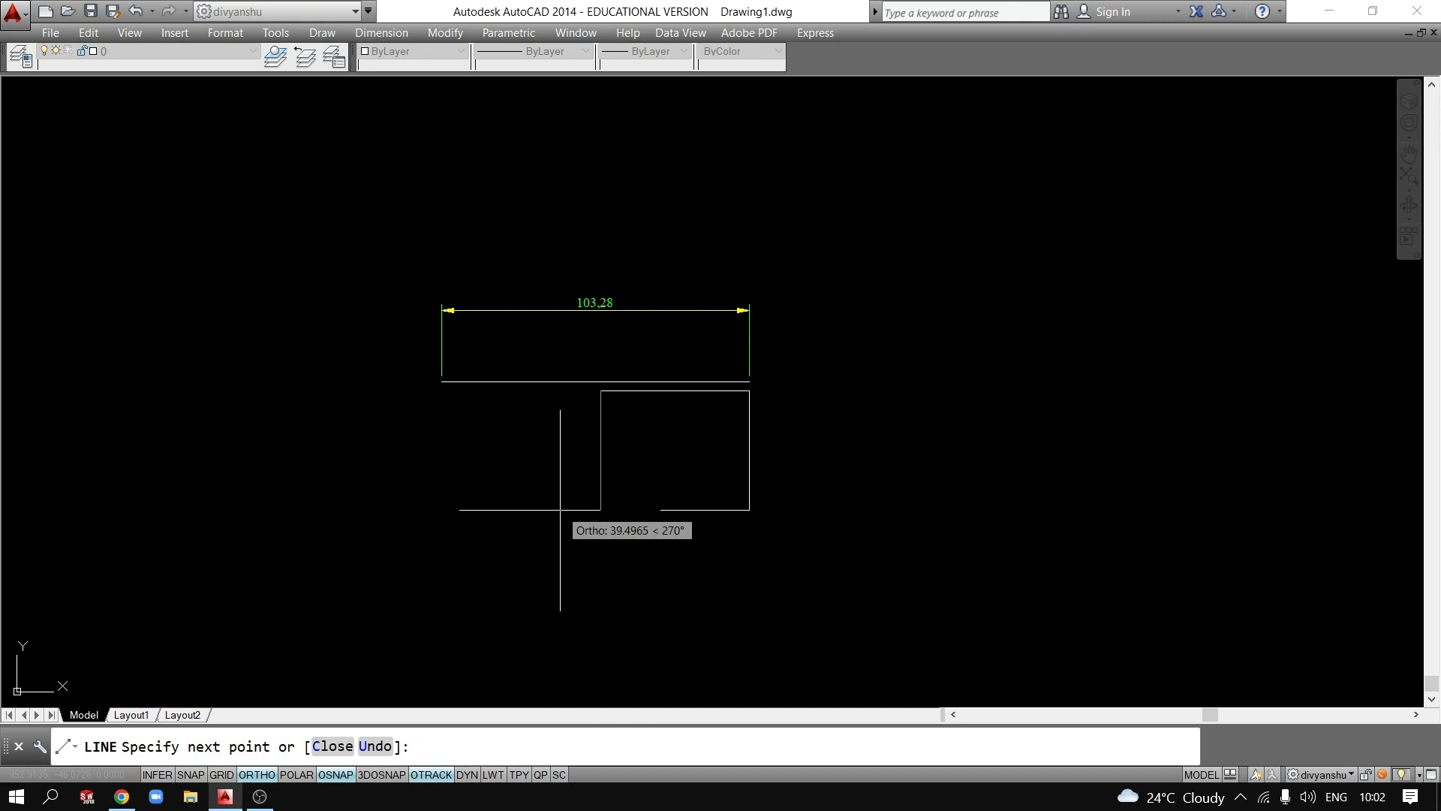
key("Return")
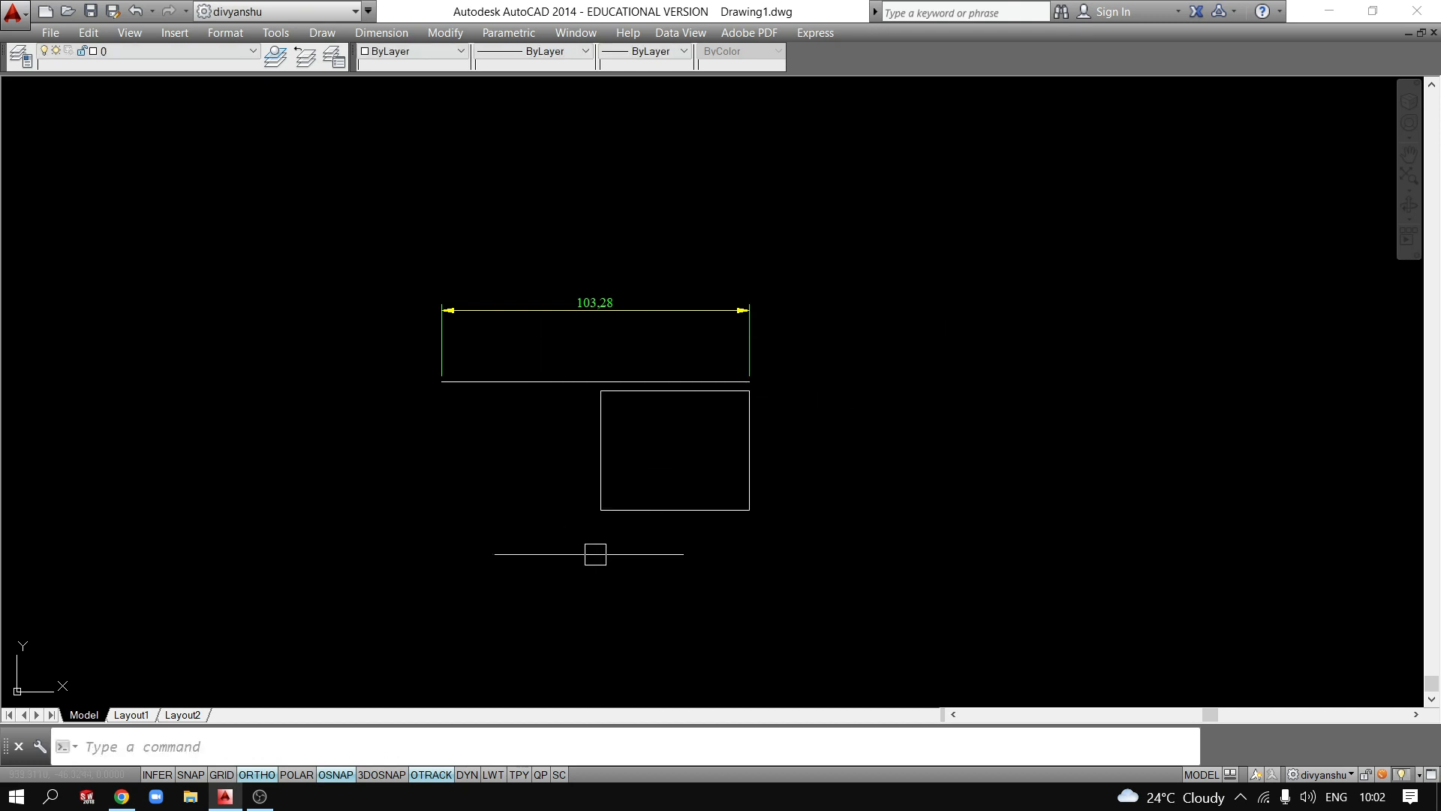
Add linear dimensions to the rectangle's bottom and right edges by selecting the edges as objects.
type("dli")
key("Return")
key("Return")
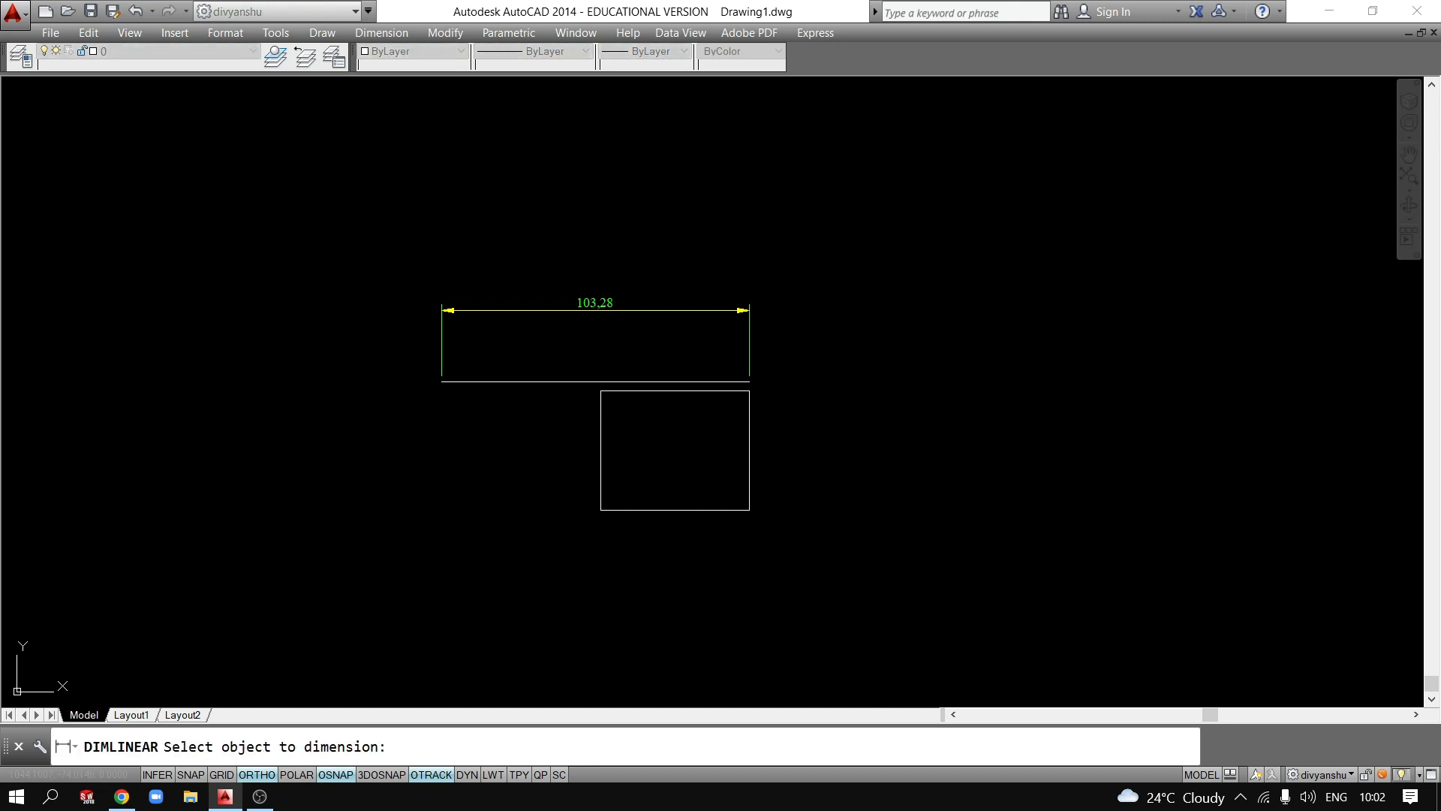
left_click(676, 510)
left_click(668, 553)
key("Return")
left_click(744, 456)
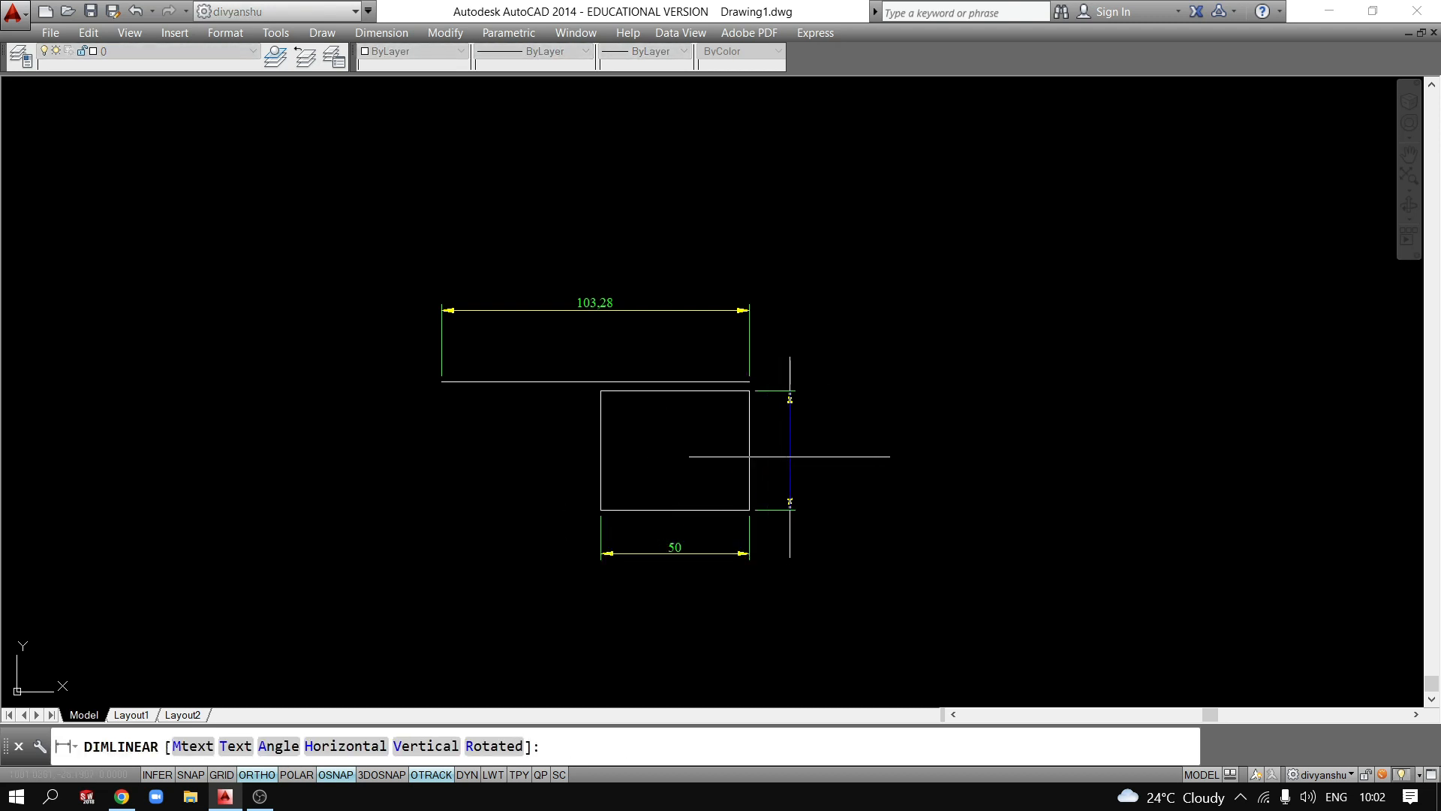
left_click(790, 451)
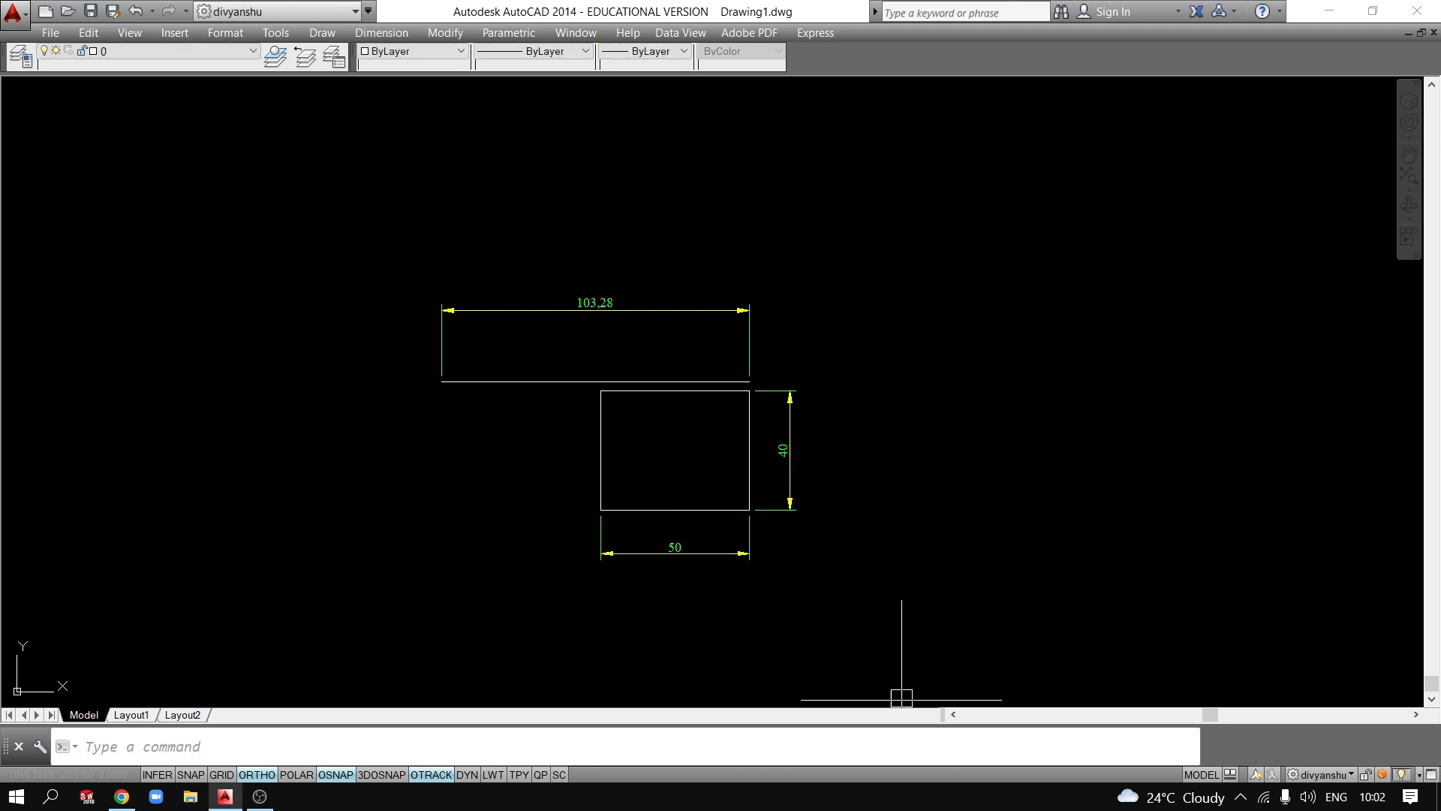
Delete the line, the rectangle and all their dimensions.
left_click(826, 650)
left_click(418, 345)
key("Delete")
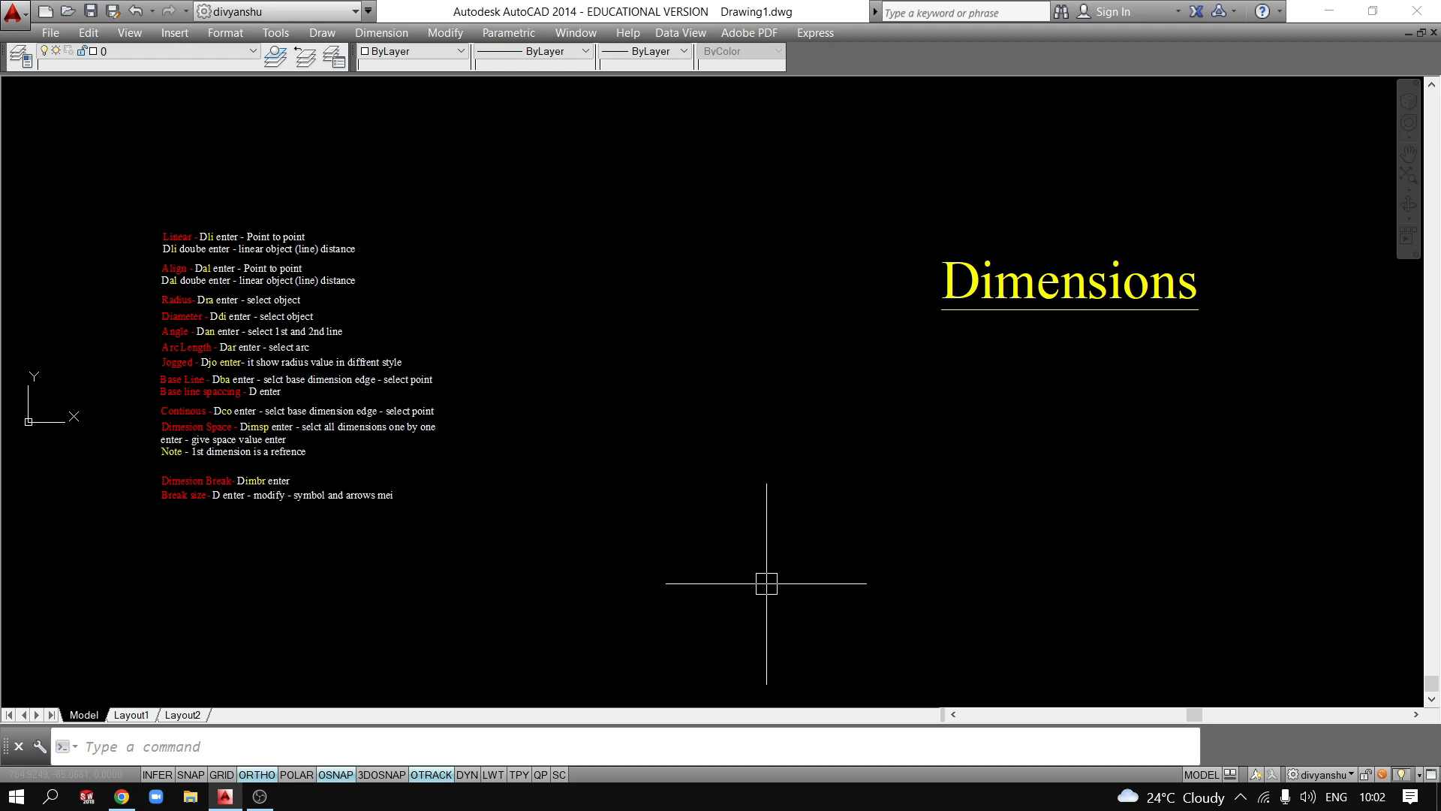
Place a horizontal linear dimension about 442 units long between two free points below the Dimensions title.
type("li")
key("Return")
left_click(585, 543)
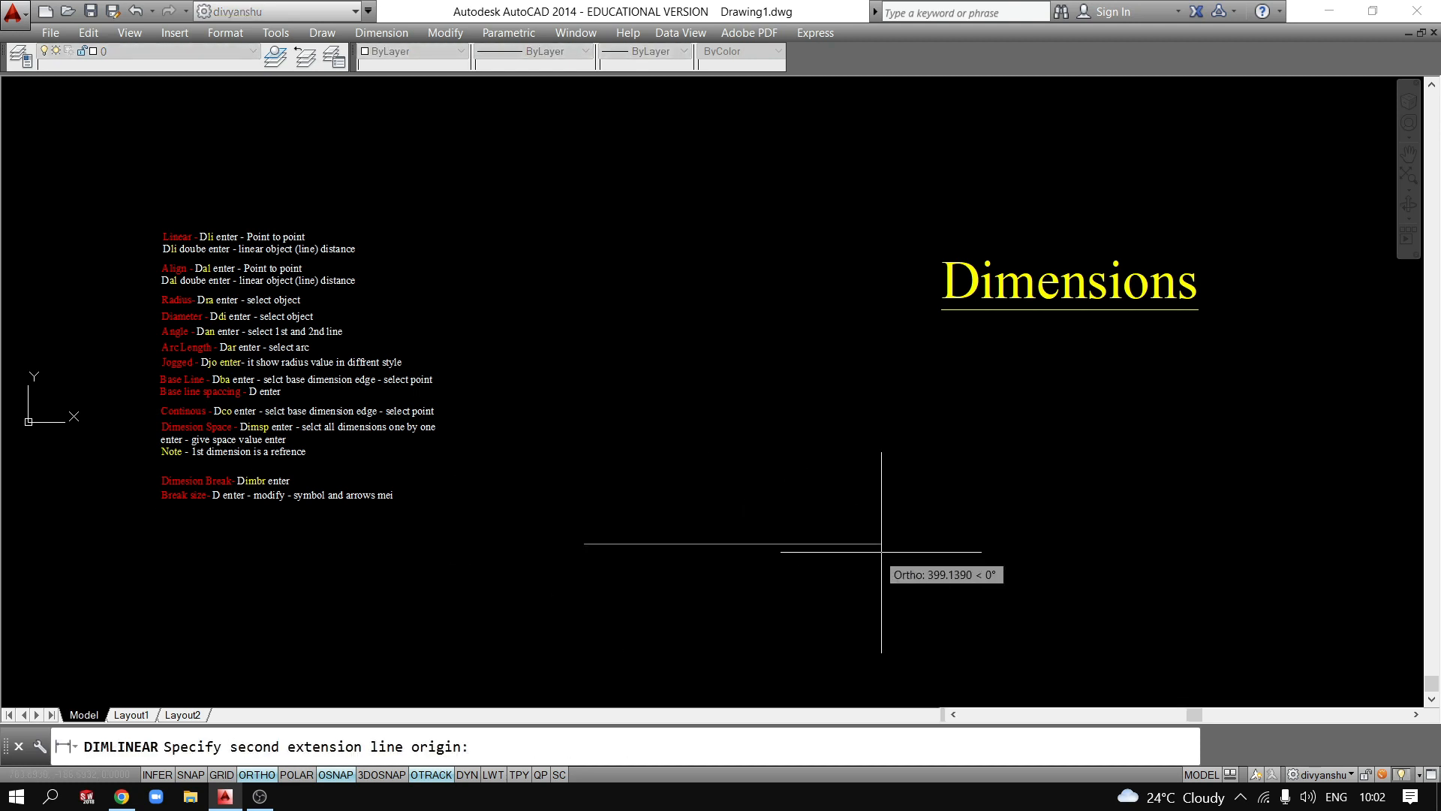
left_click(906, 544)
left_click(877, 481)
scroll(743, 470, "up", 6)
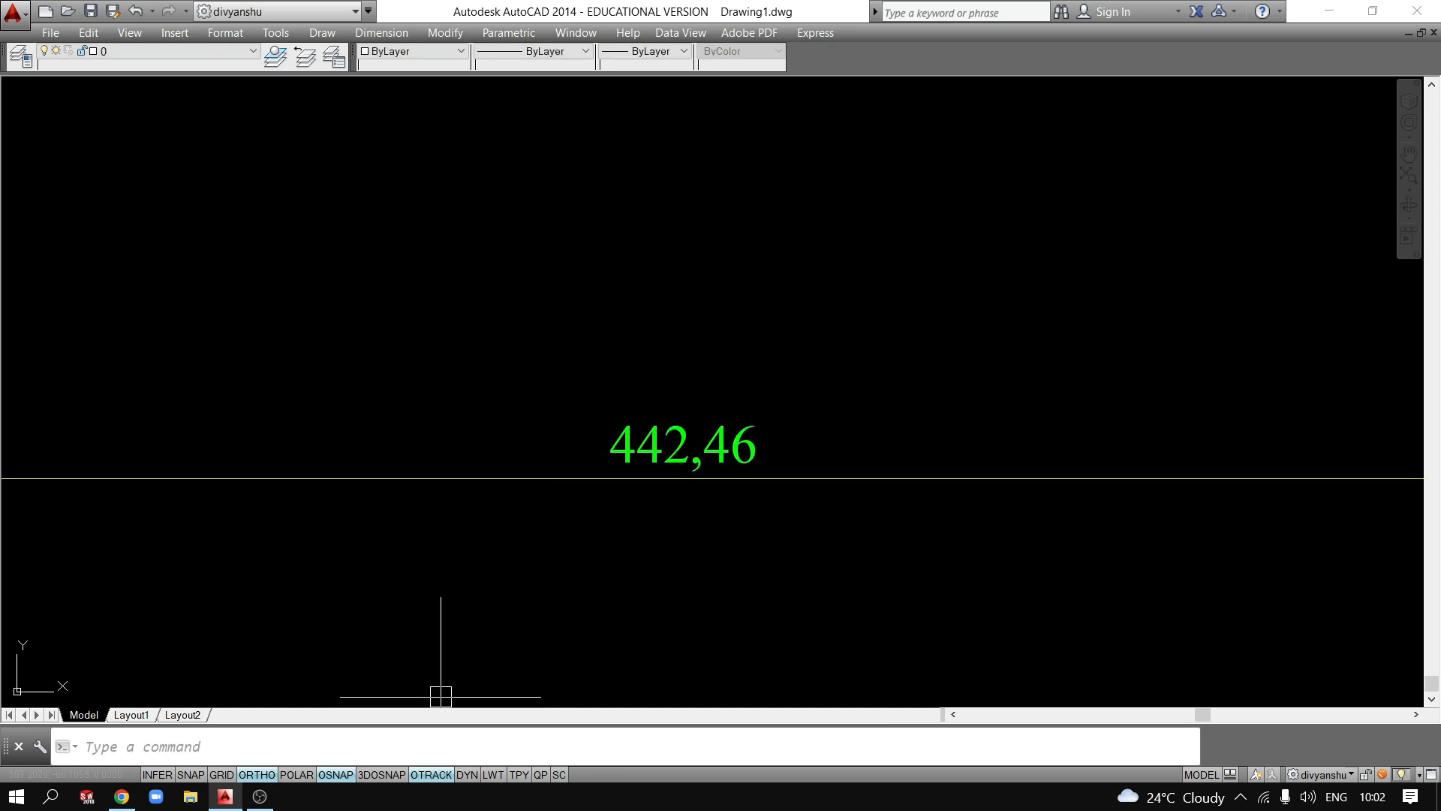
type("ed")
key("Return")
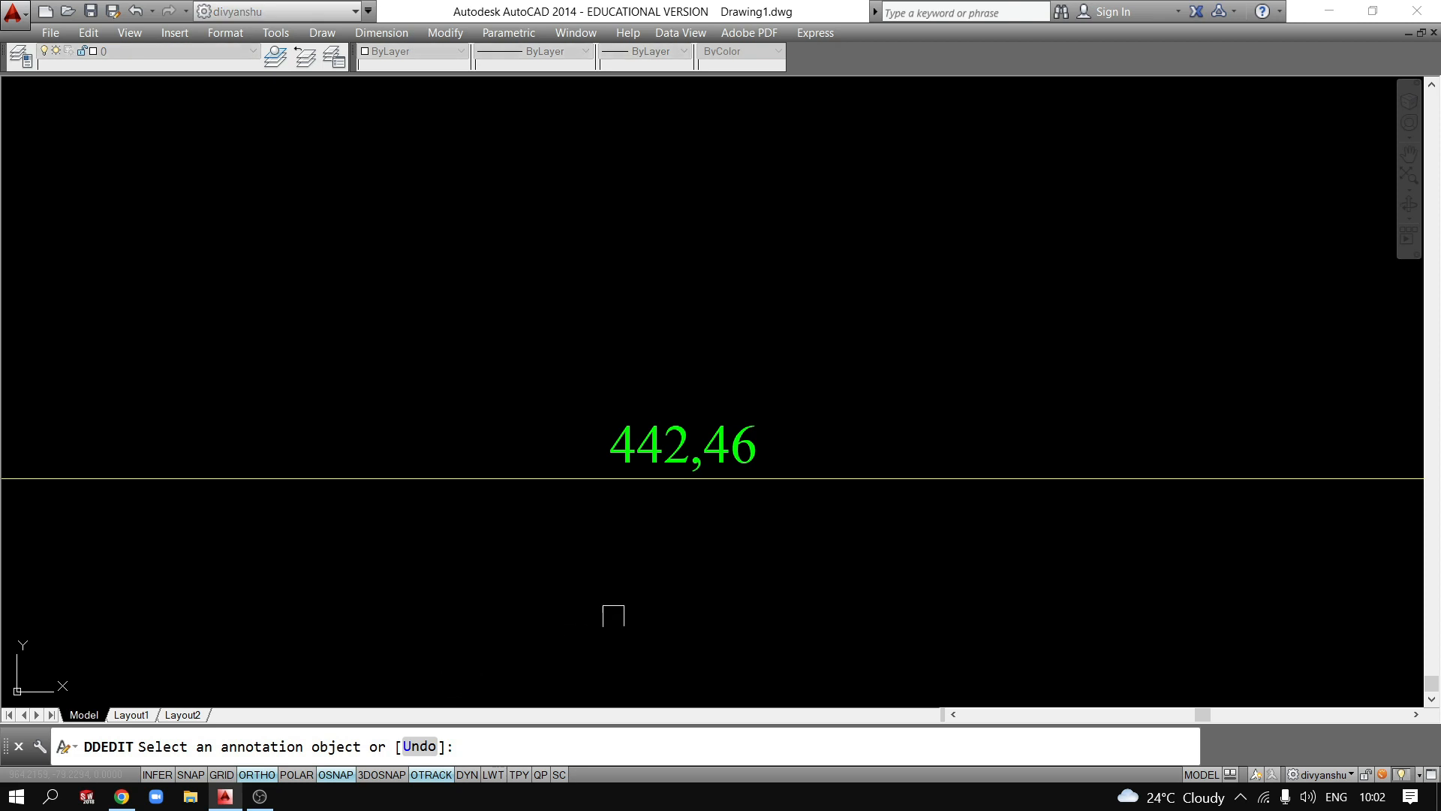
left_click(649, 455)
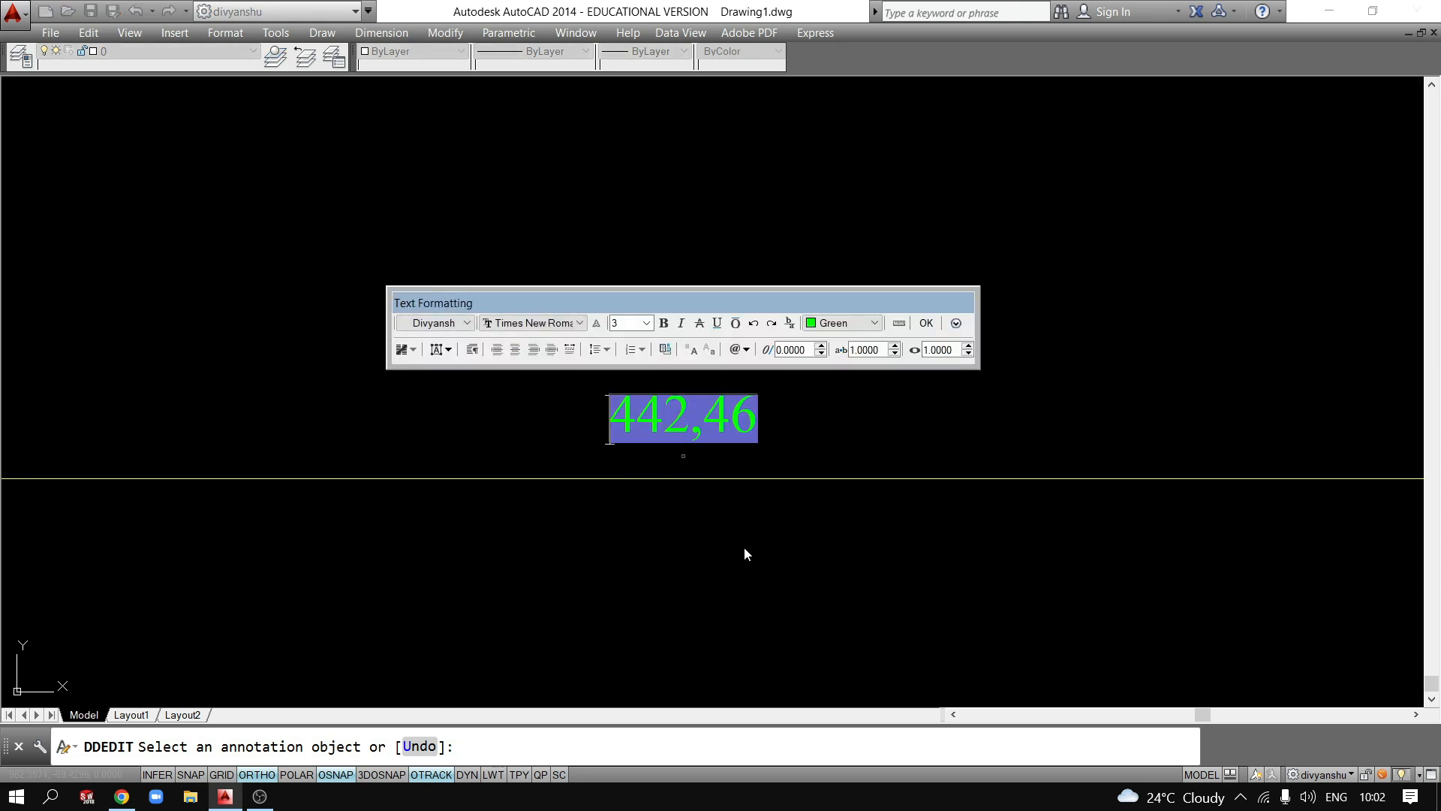
left_click(745, 548)
key("Escape")
Edit the horizontal dimension's text by inserting a diameter symbol in front of its value.
double_click(655, 456)
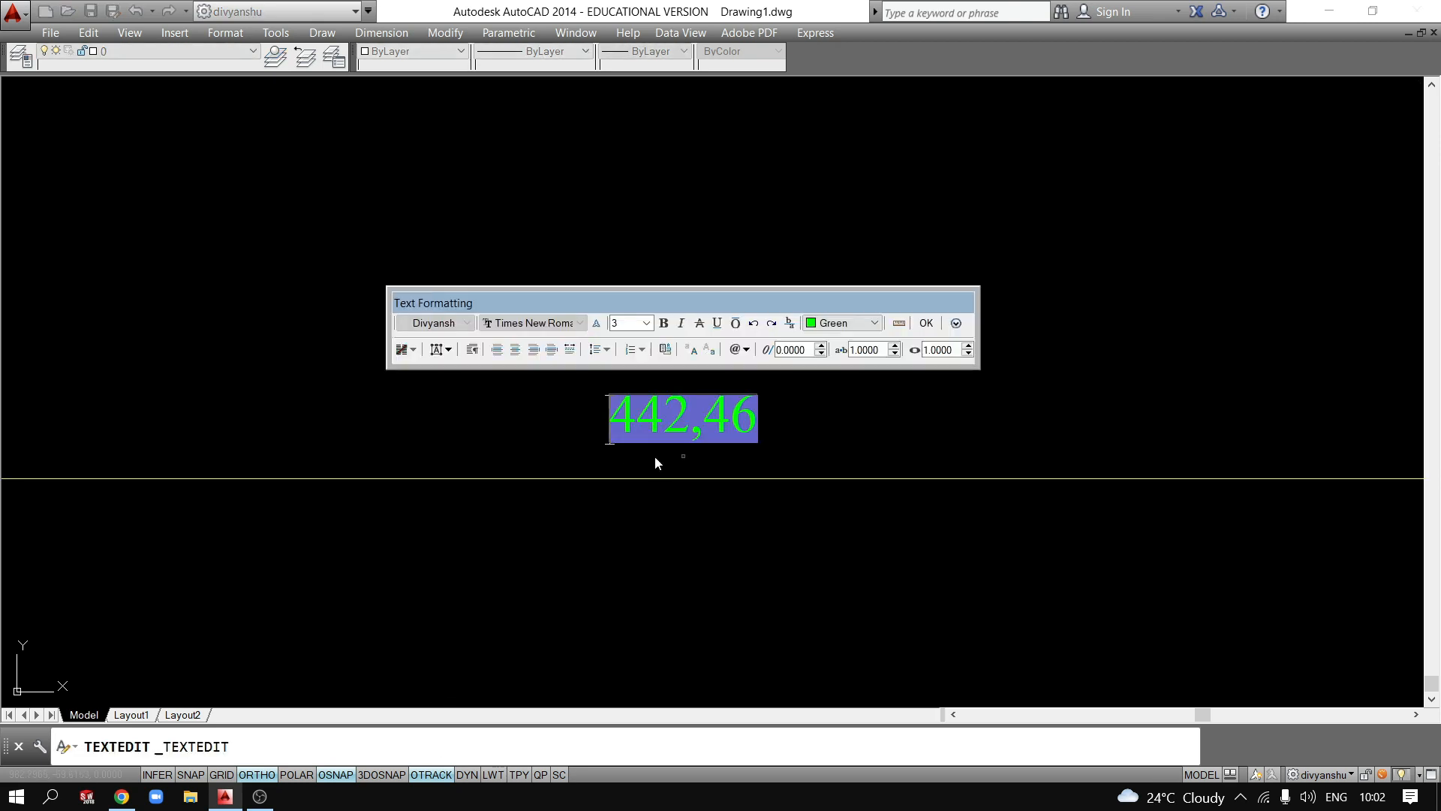
left_click(744, 358)
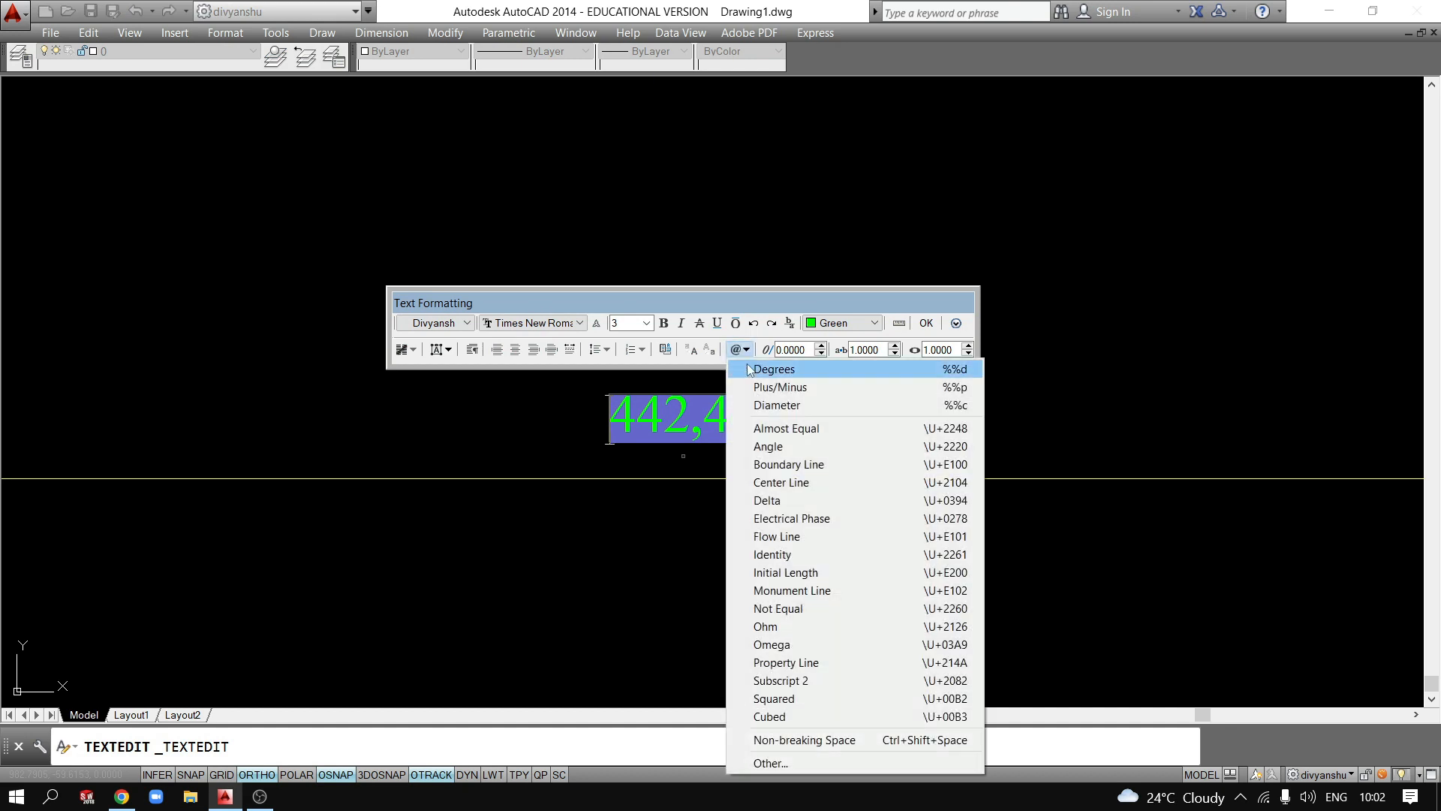
left_click(765, 406)
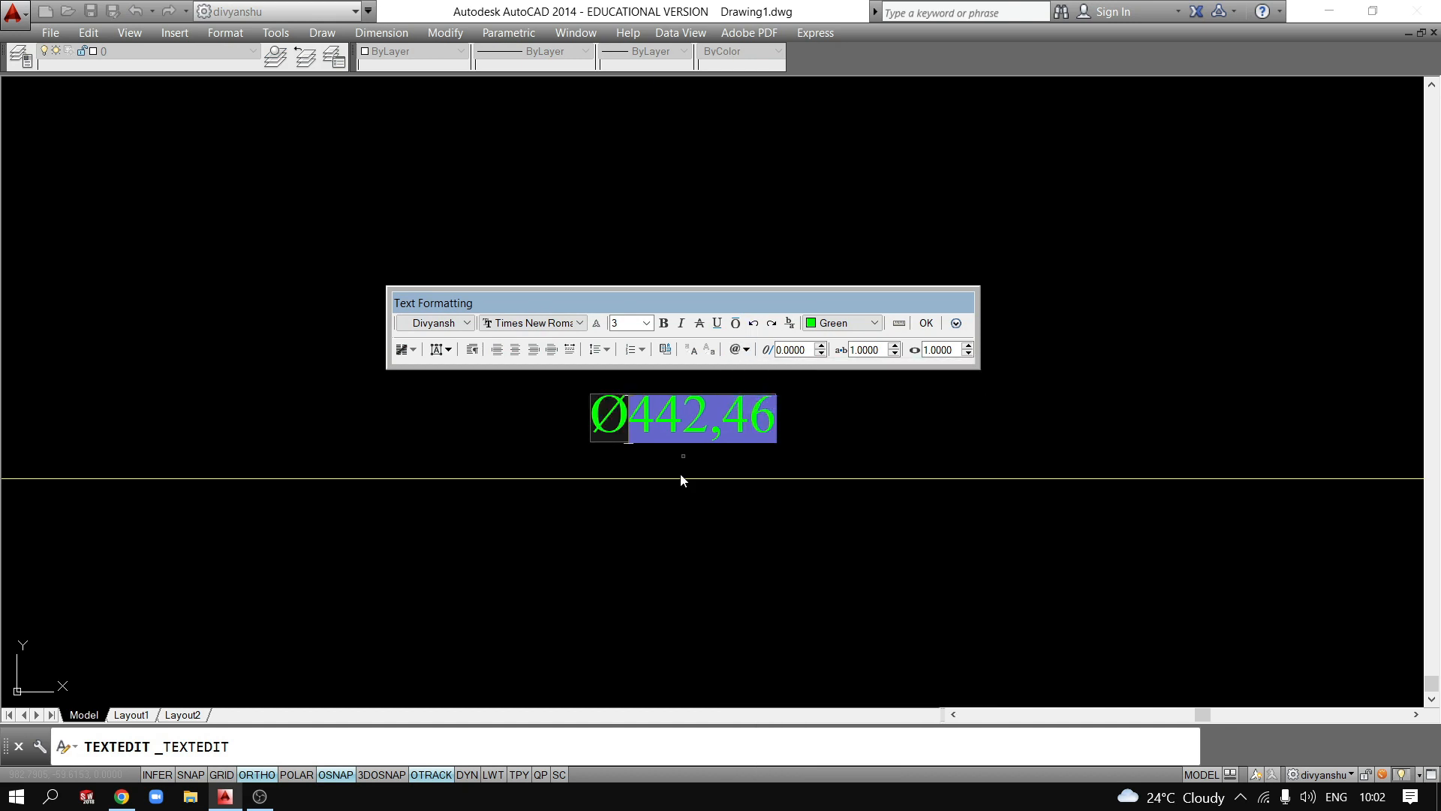
left_click(926, 323)
scroll(696, 556, "down", 7)
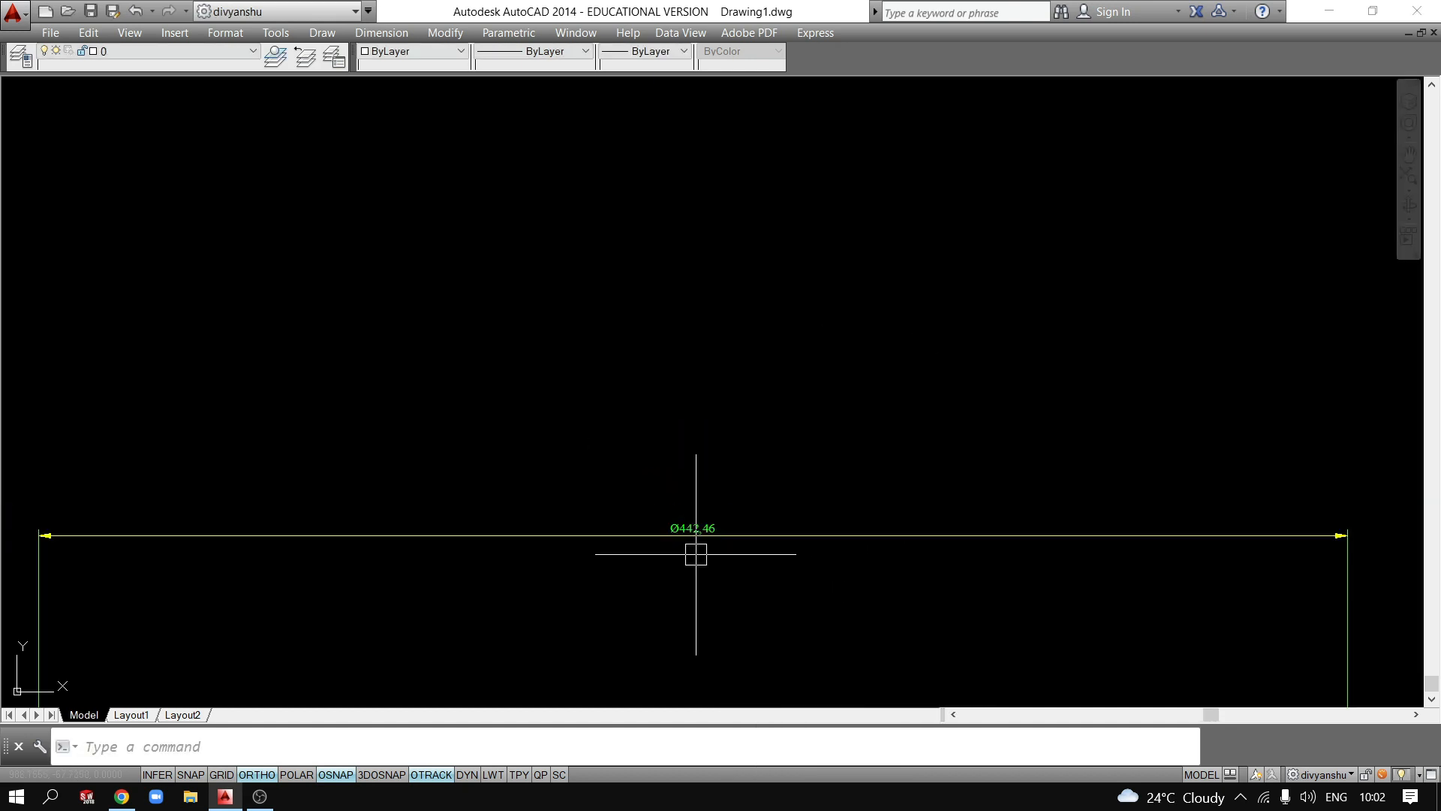
Delete the horizontal dimension with the diameter symbol.
scroll(702, 553, "up", 4)
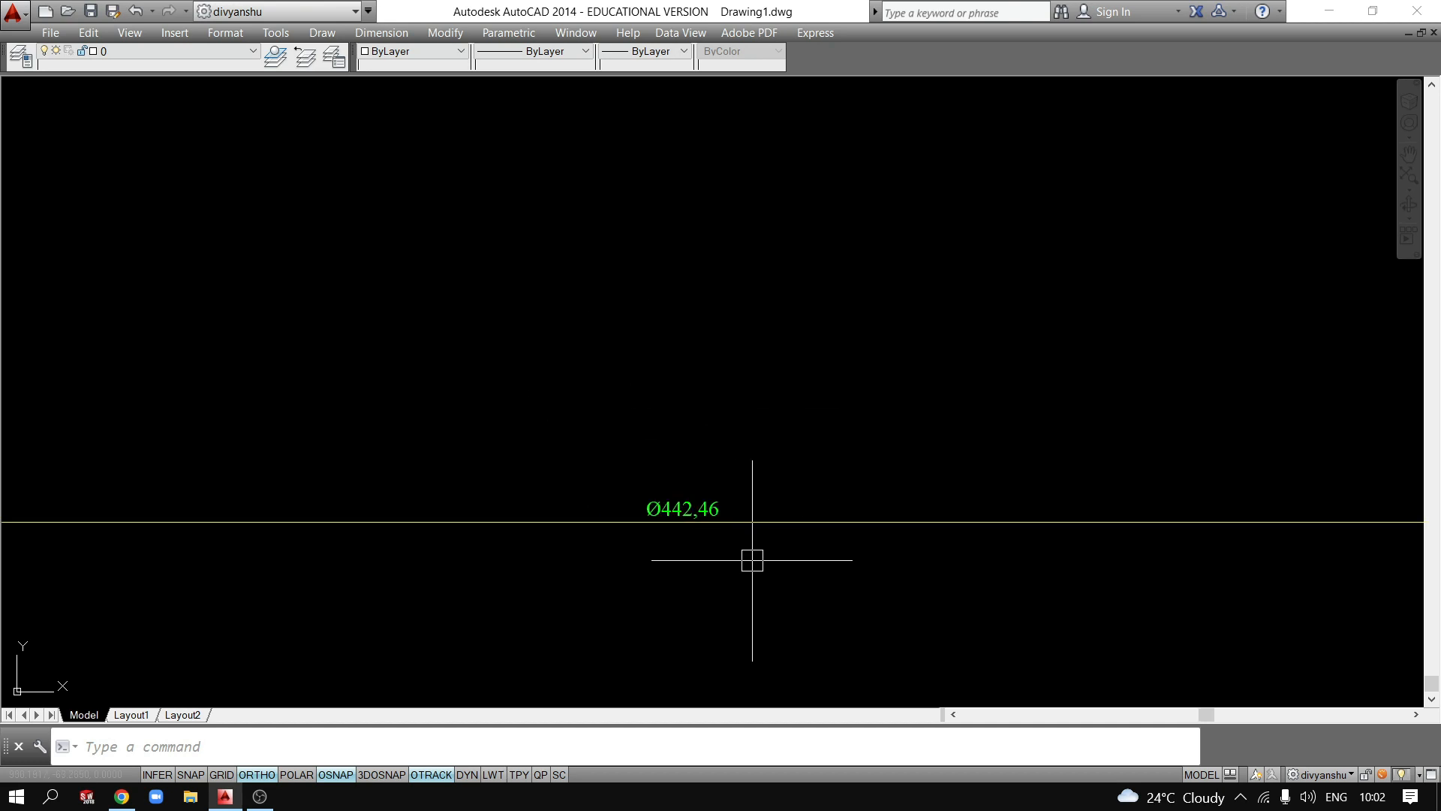
left_click(795, 588)
left_click(664, 470)
key("Delete")
scroll(735, 580, "down", 8)
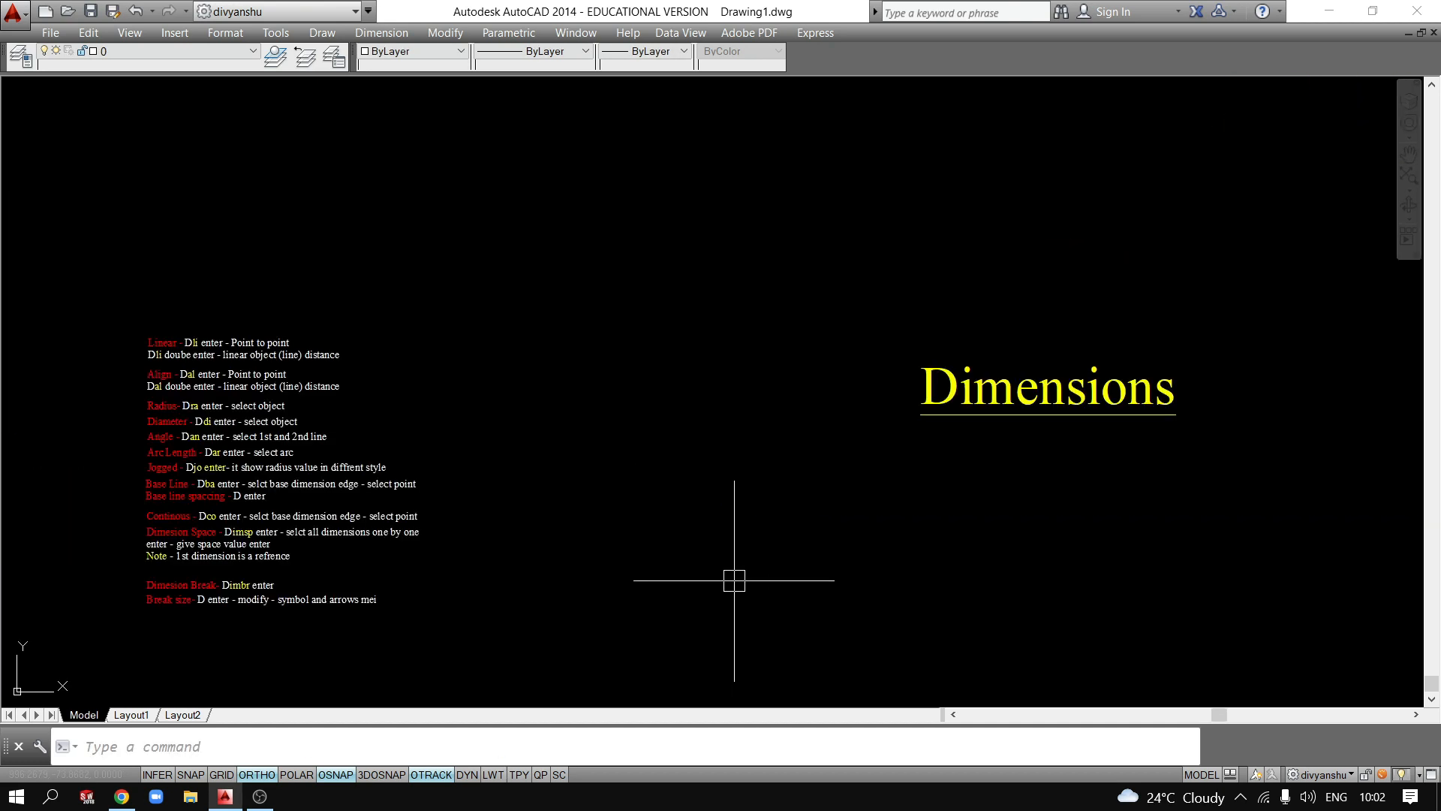
middle_click_drag(742, 537, 764, 454)
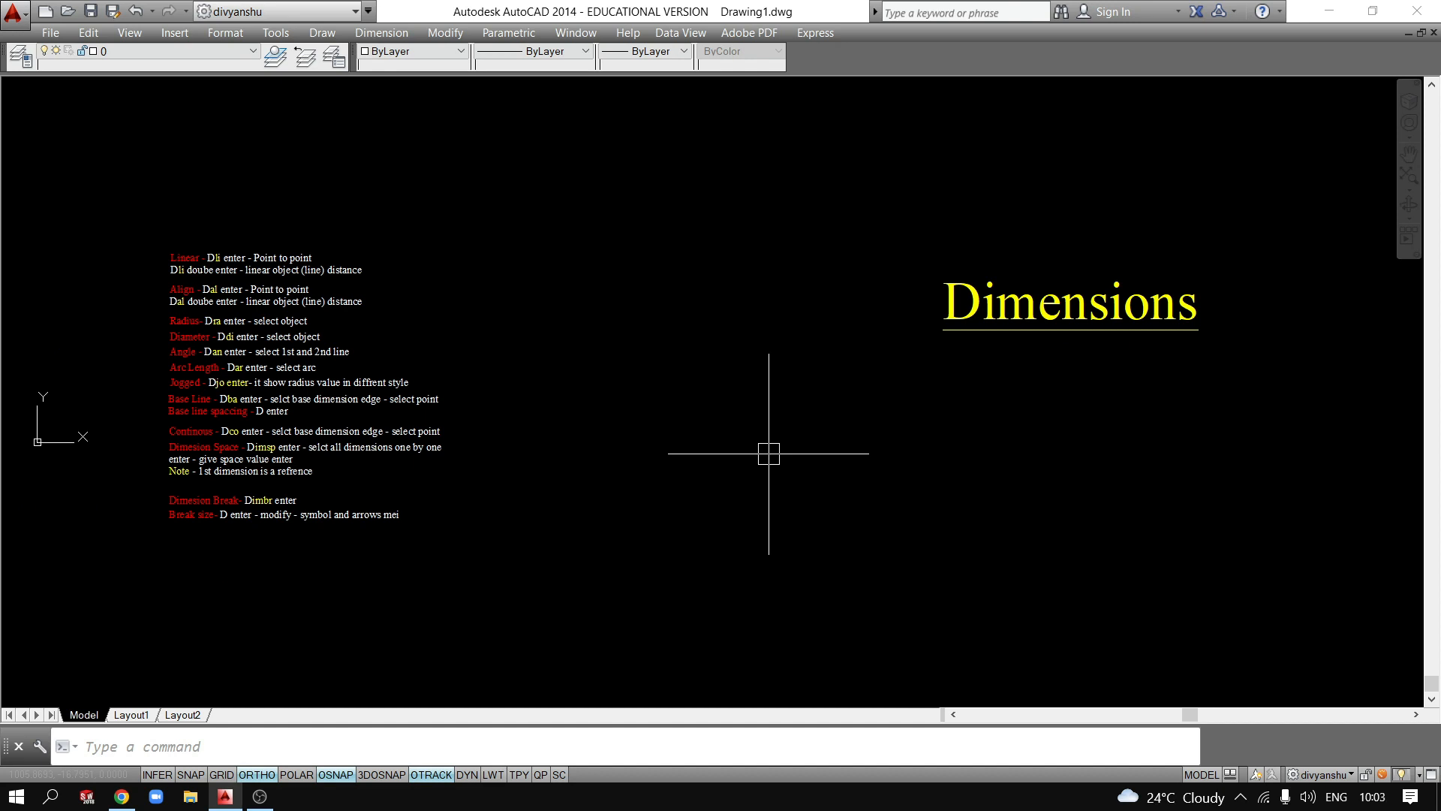